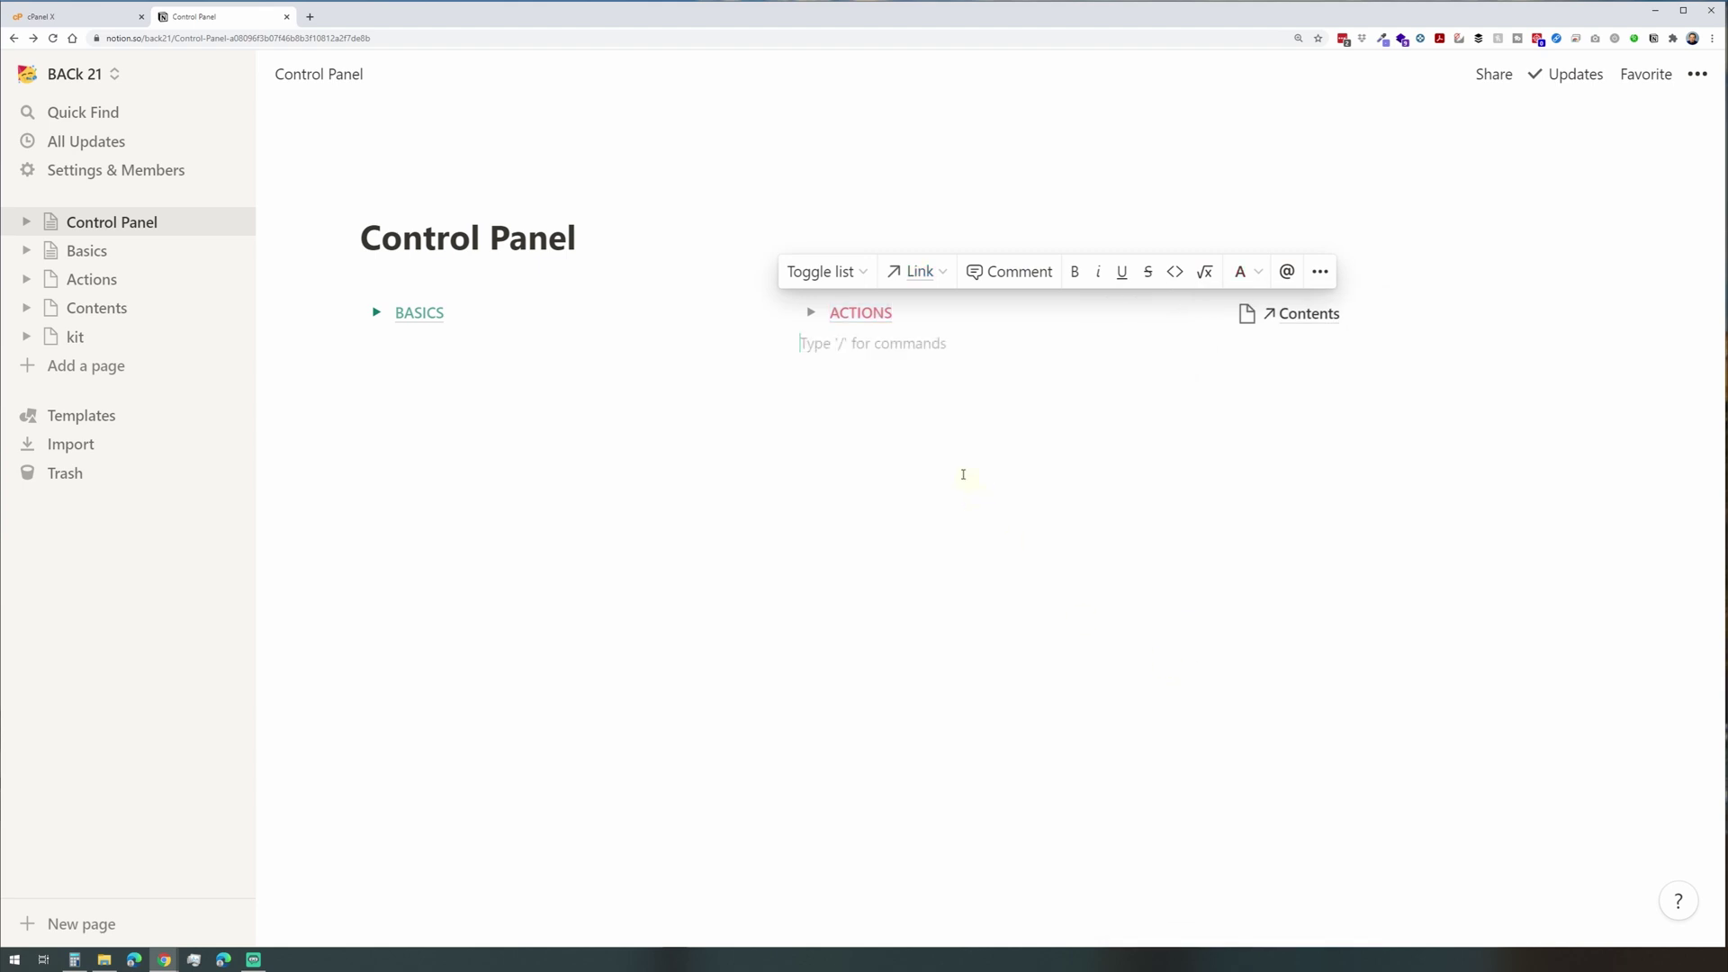
Begin writing on the empty Actions page opened from the Control Panel.
{"action": "key", "text": "Return"}
Turn Tasks, Projects and Goals lines into pages arranged in side-by-side columns.
{"action": "type", "text": "Tasks"}
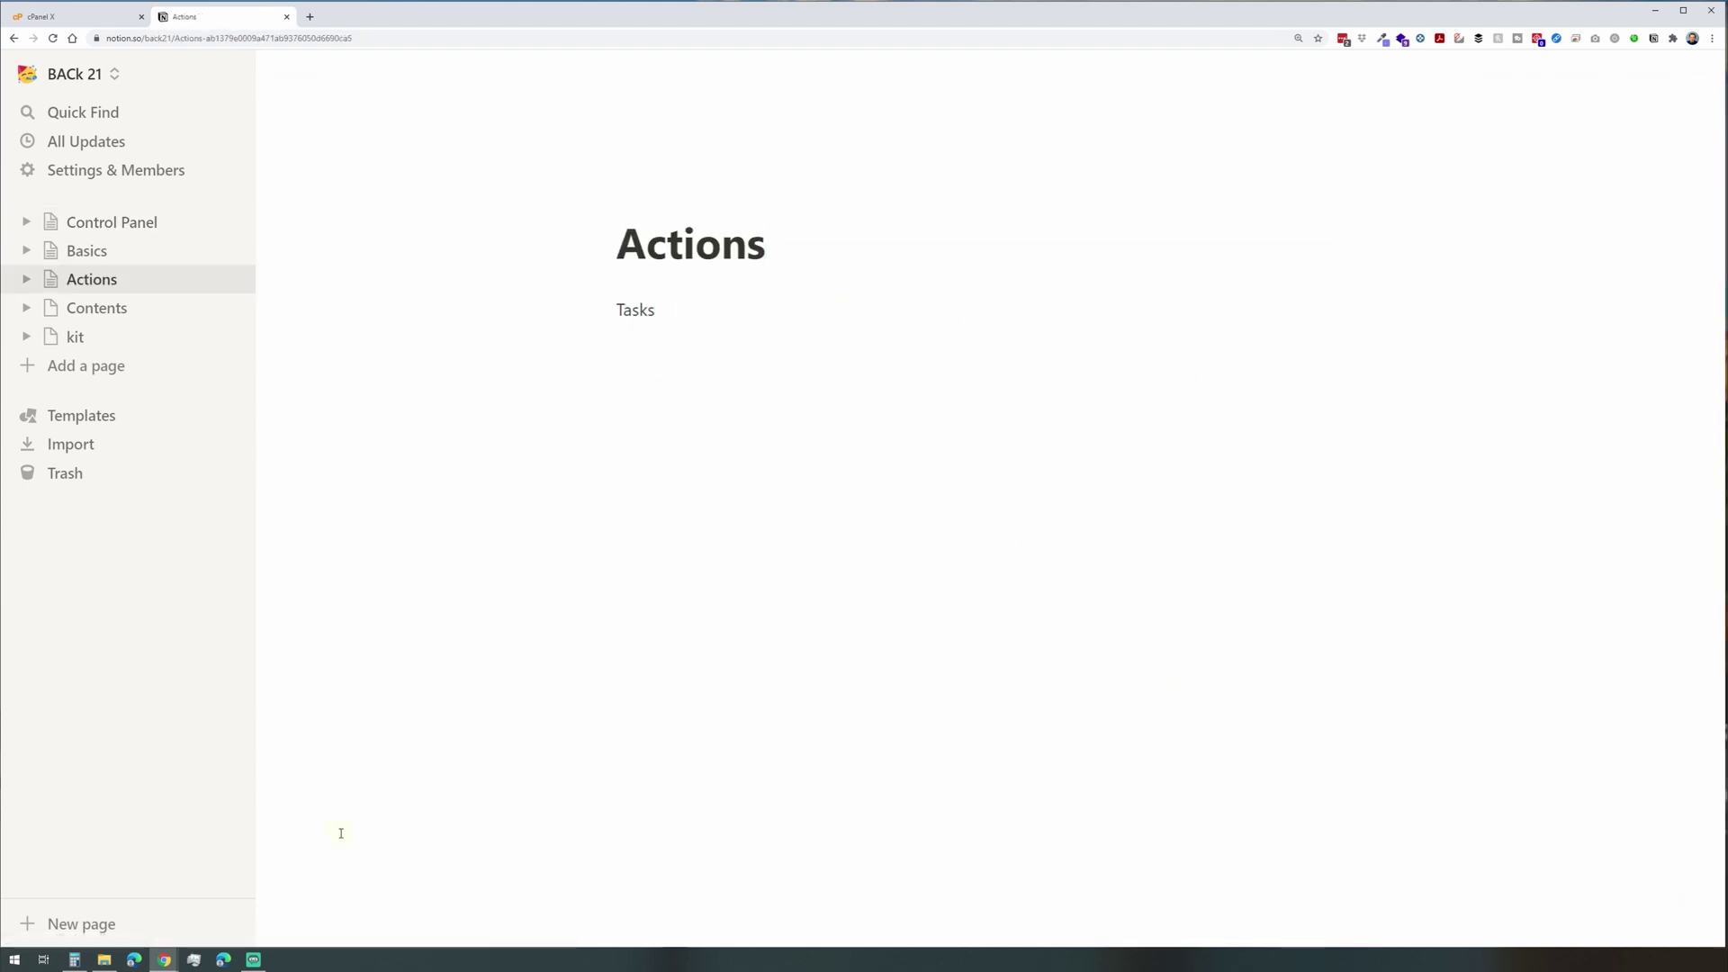
{"action": "type", "text": "ls"}
{"action": "key", "text": "Return"}
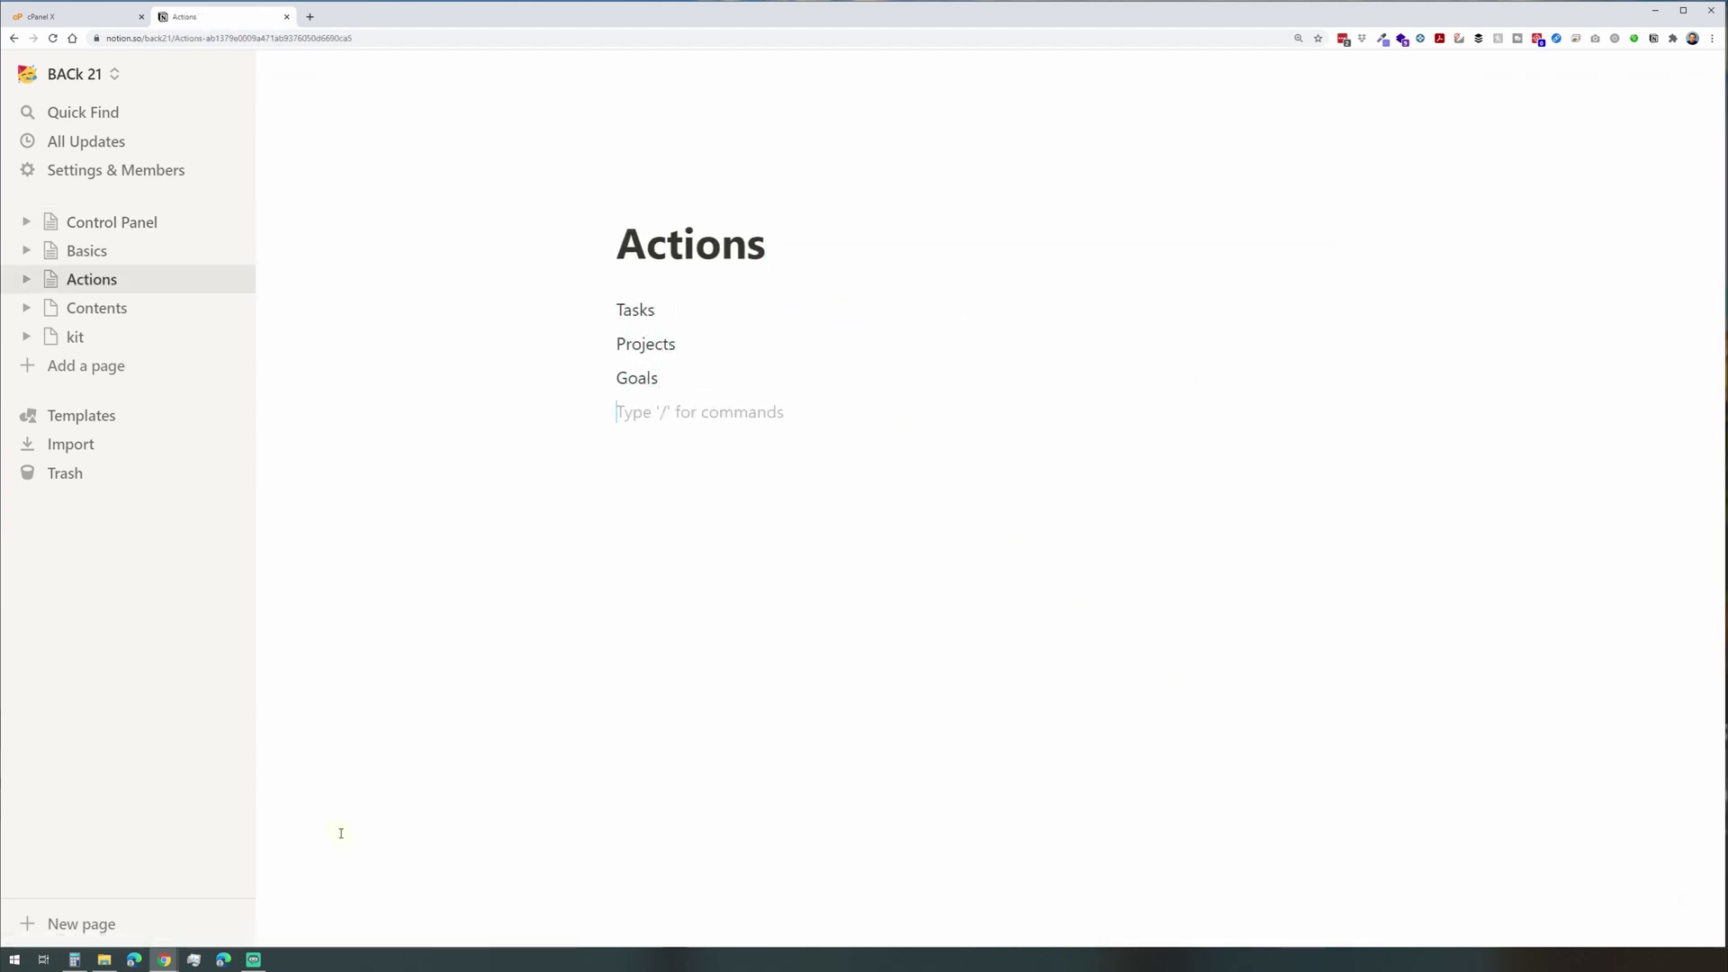
{"action": "key", "text": "BackSpace"}
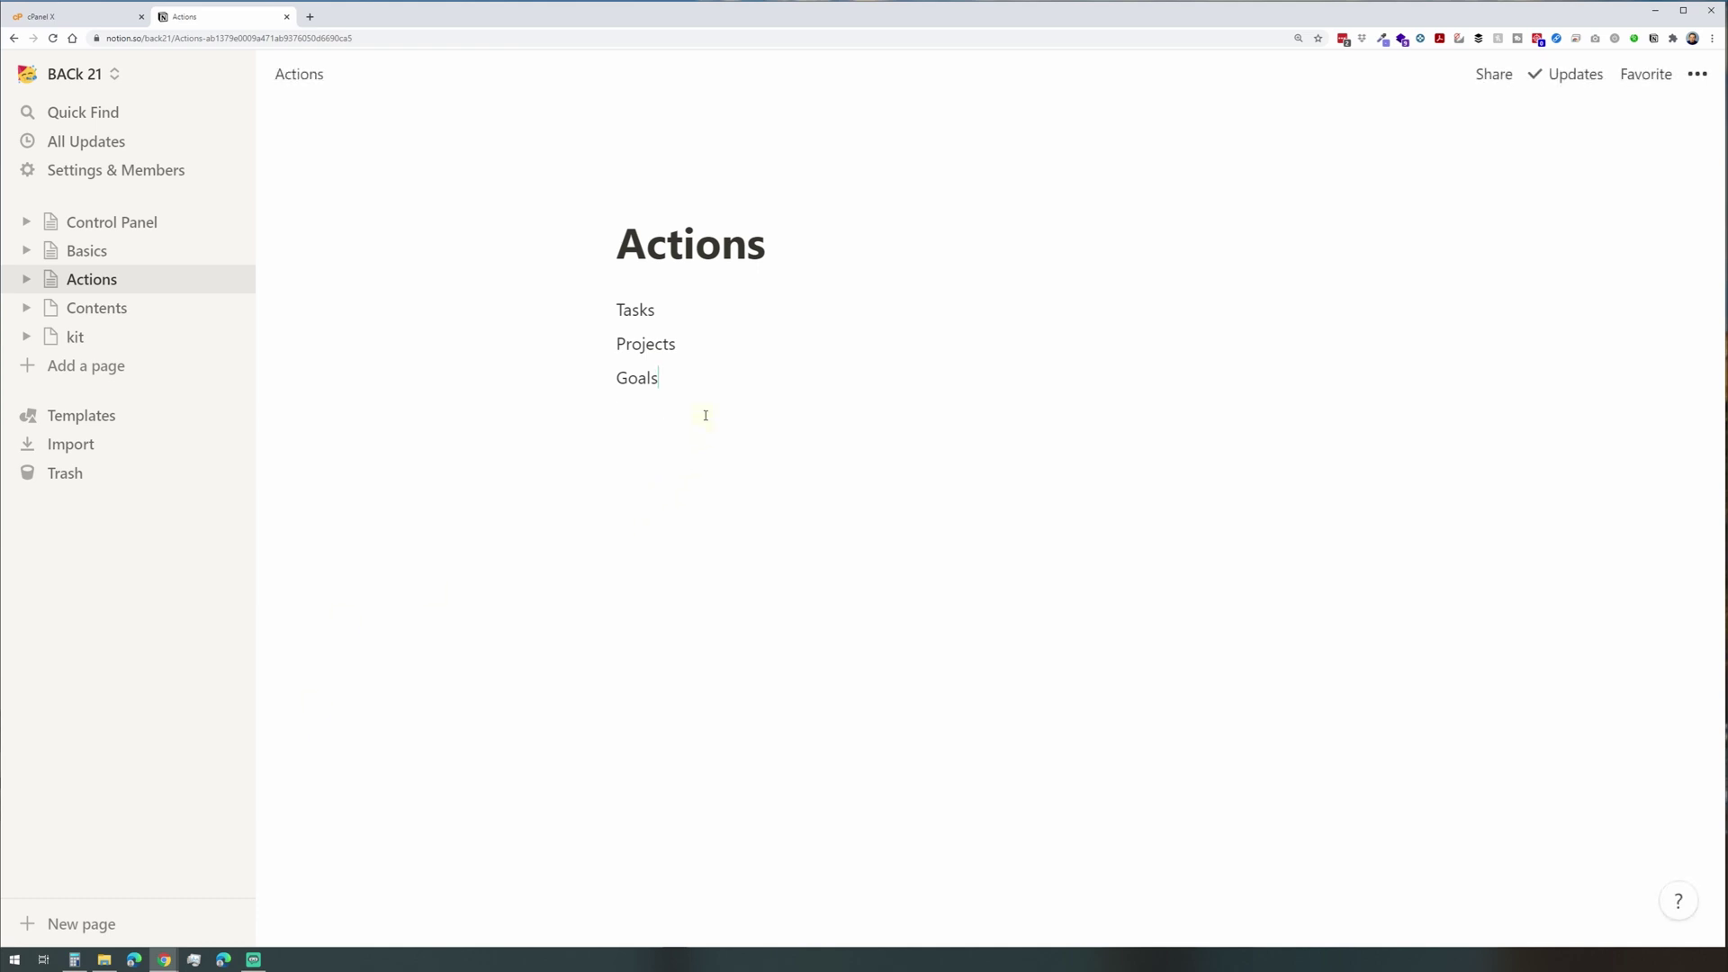
{"action": "left_click_drag", "start_coordinate": [614, 343], "coordinate": [598, 301]}
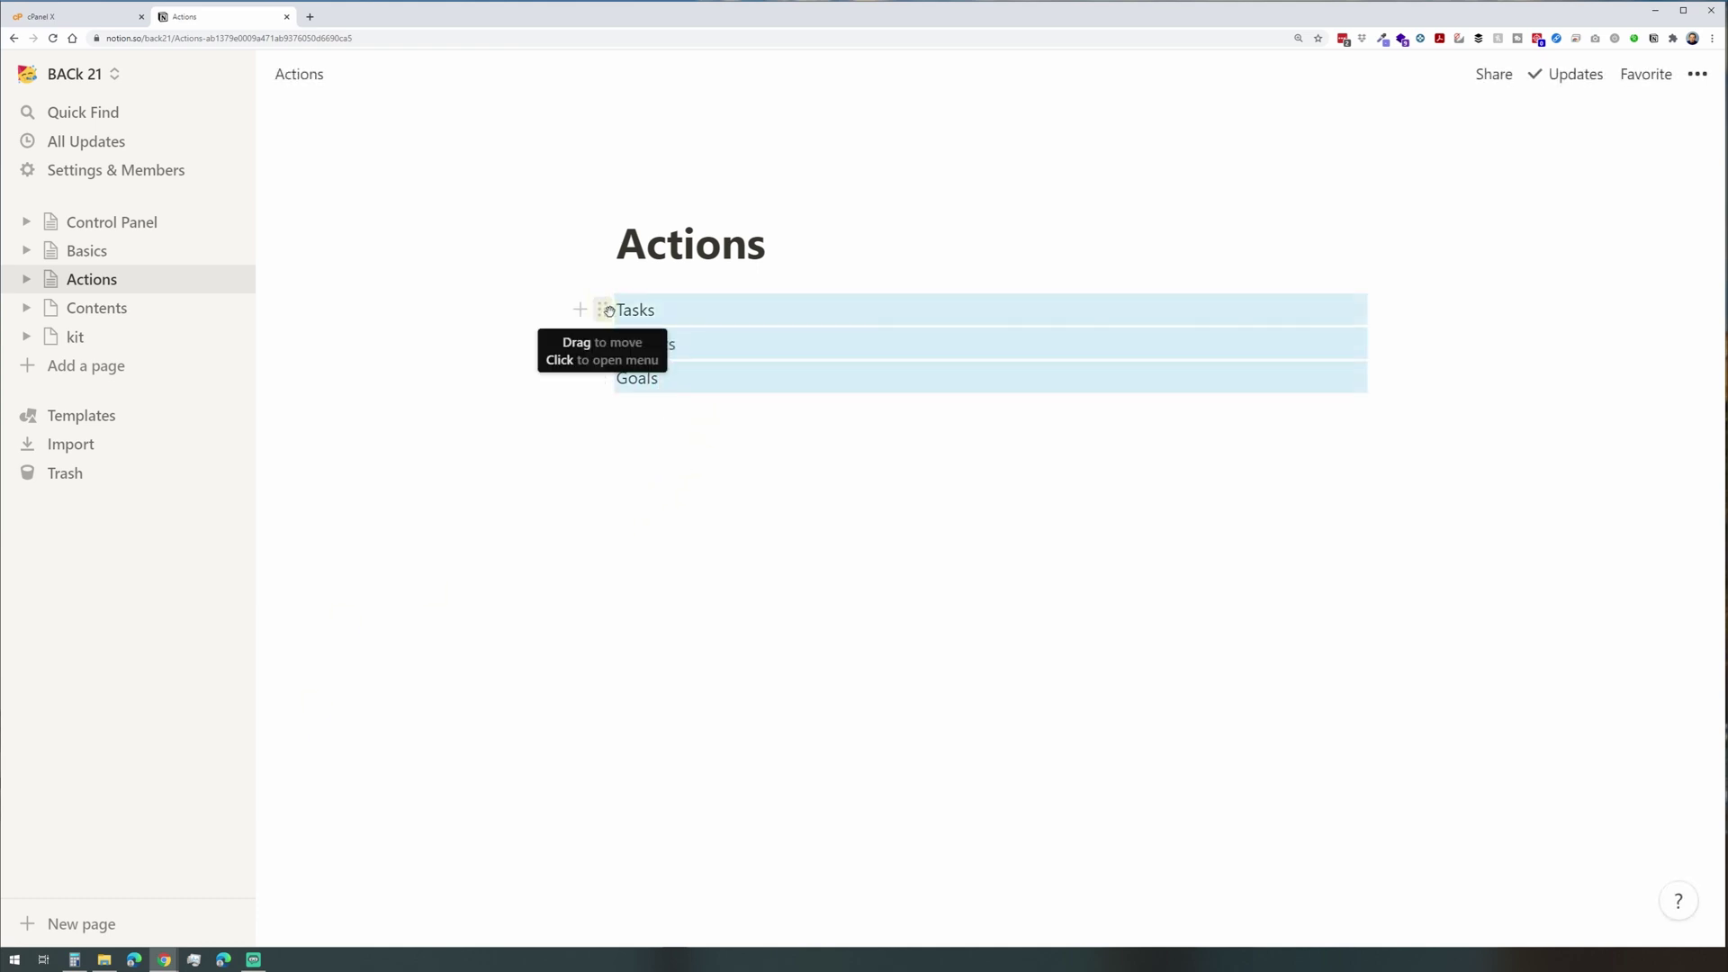
{"action": "left_click", "coordinate": [601, 310]}
{"action": "mouse_move", "coordinate": [554, 278]}
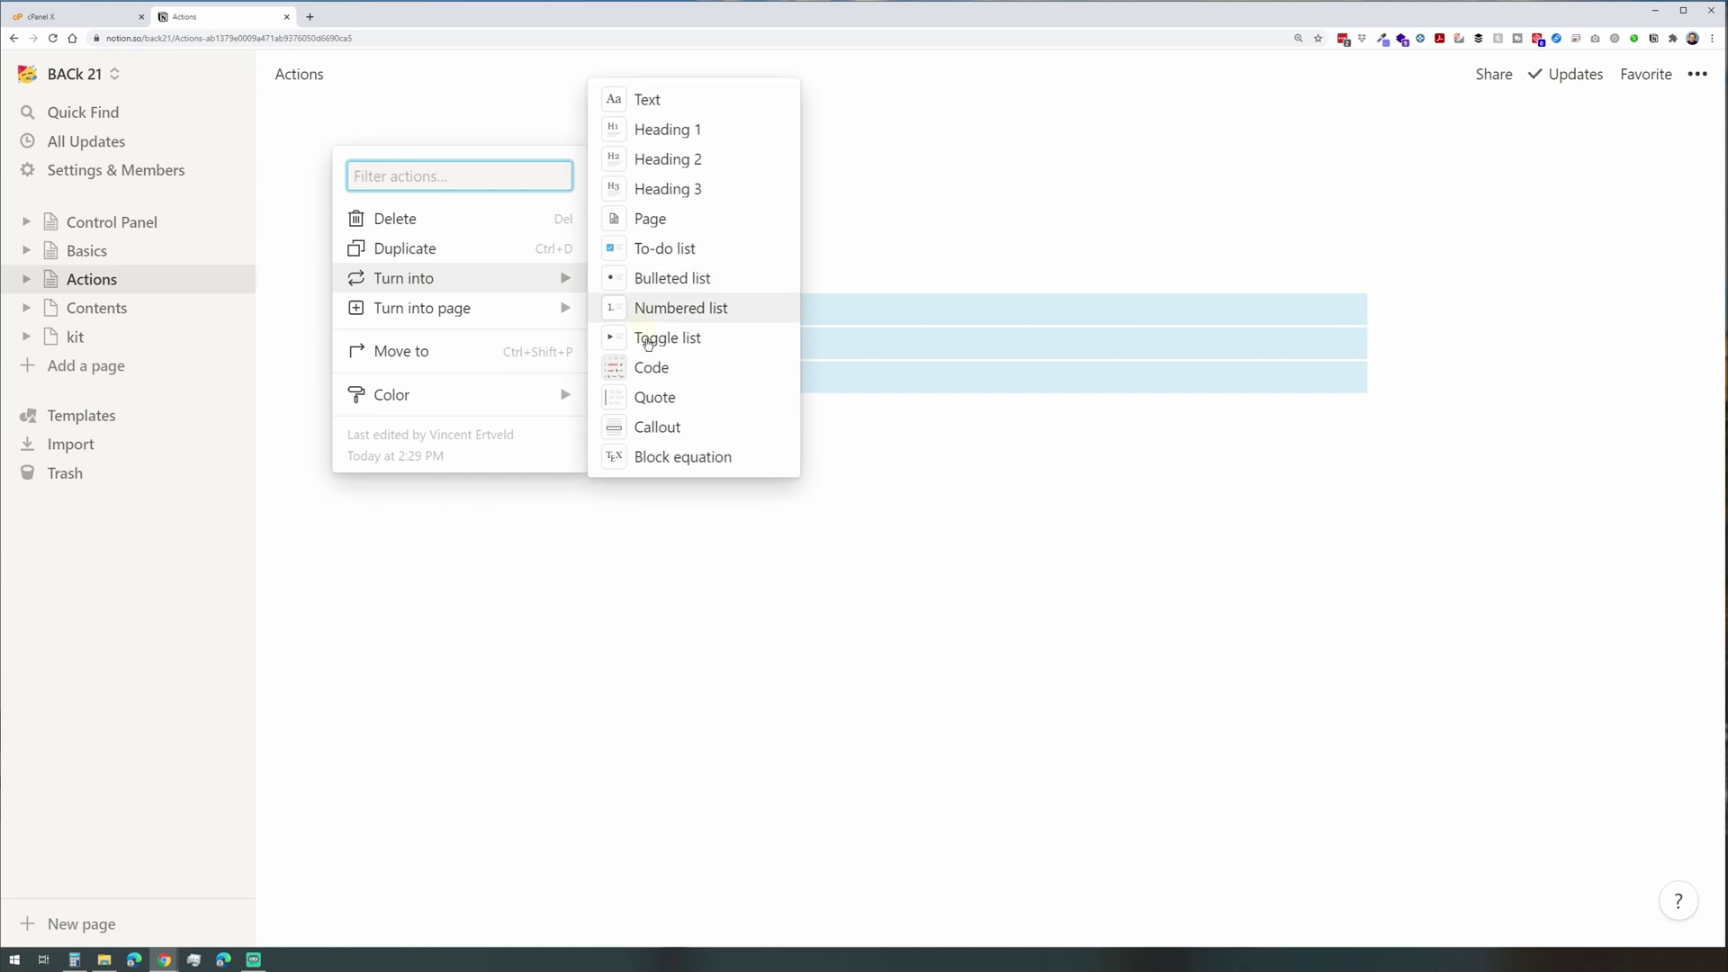
{"action": "left_click", "coordinate": [668, 233]}
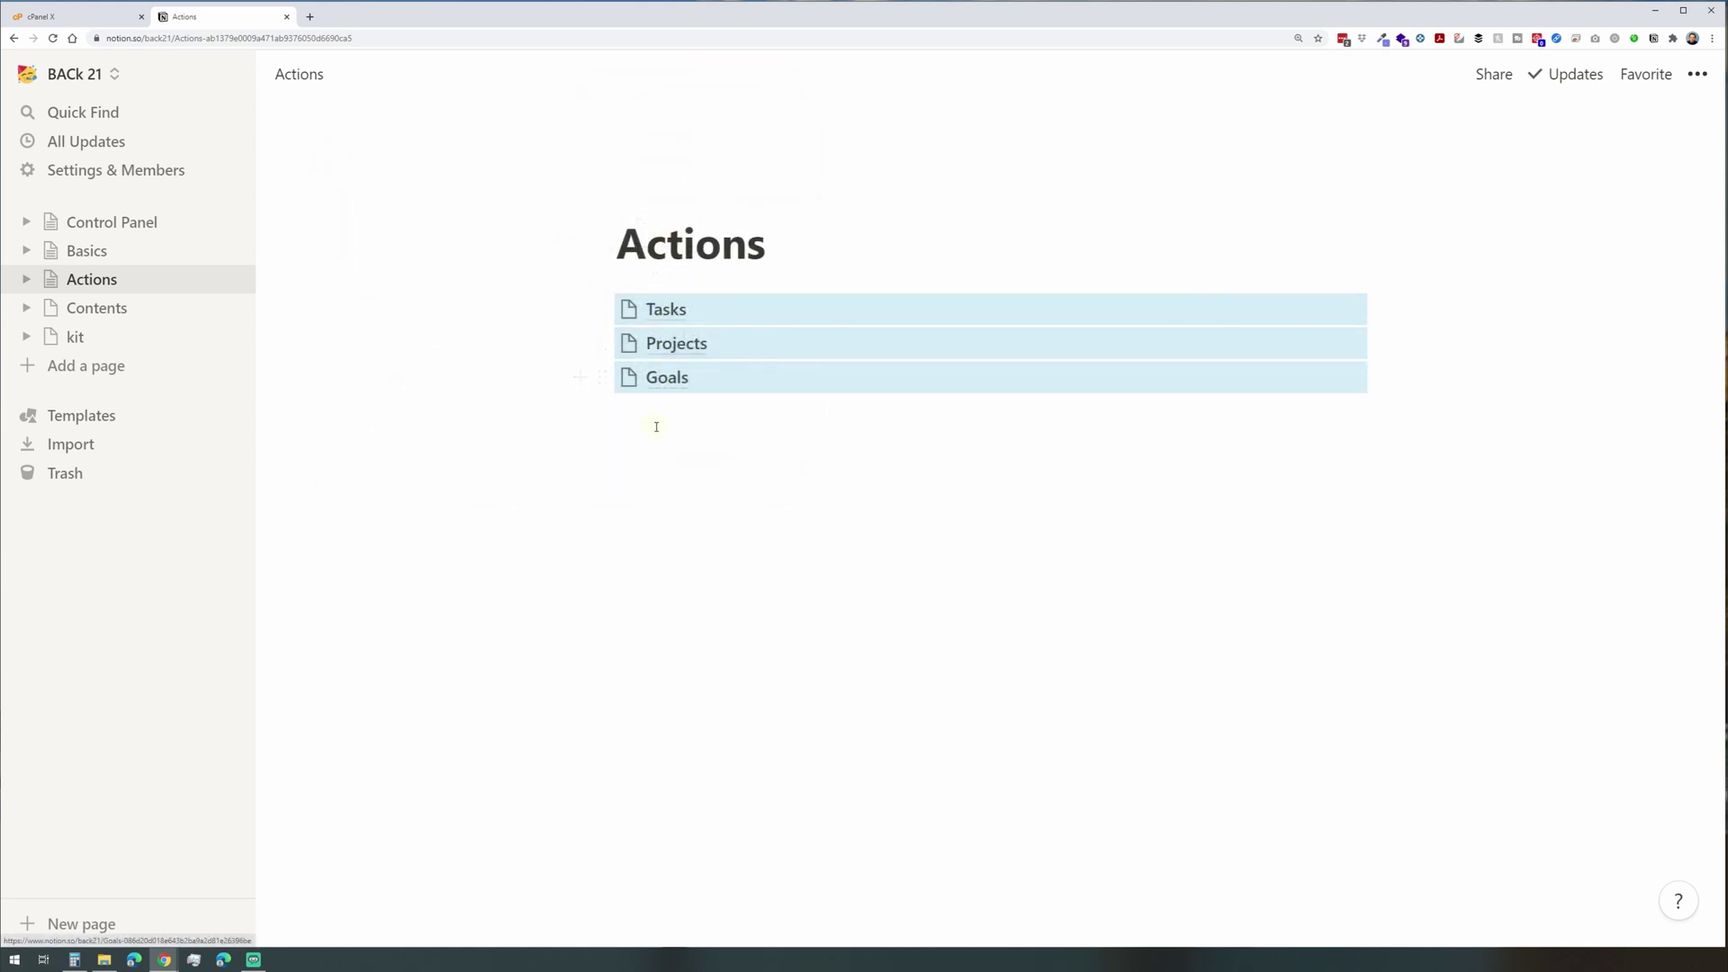
{"action": "left_click", "coordinate": [656, 423]}
{"action": "left_click_drag", "start_coordinate": [605, 342], "coordinate": [1202, 340]}
In Goals, create Personal, Systems and Business subpages with Business in a column beside Personal.
{"action": "left_click", "coordinate": [1202, 339]}
{"action": "left_click", "coordinate": [912, 307]}
{"action": "type", "text": "Per"}
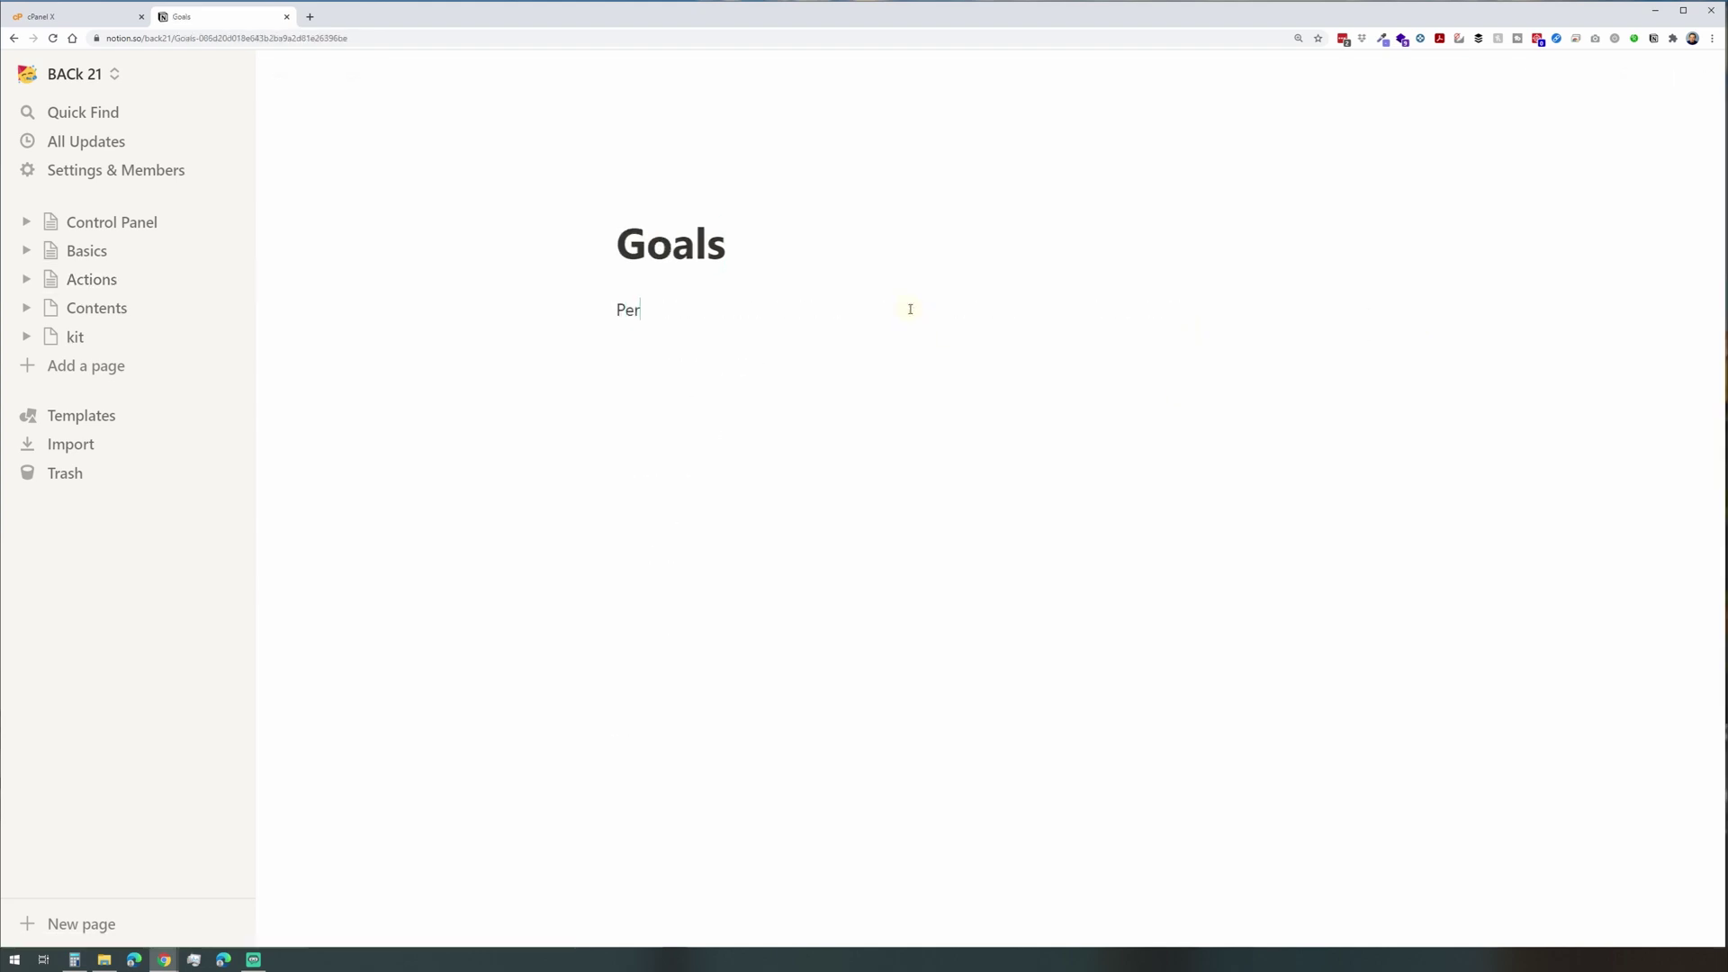
{"action": "key", "text": "ctrl+a"}
{"action": "key", "text": "ctrl+a"}
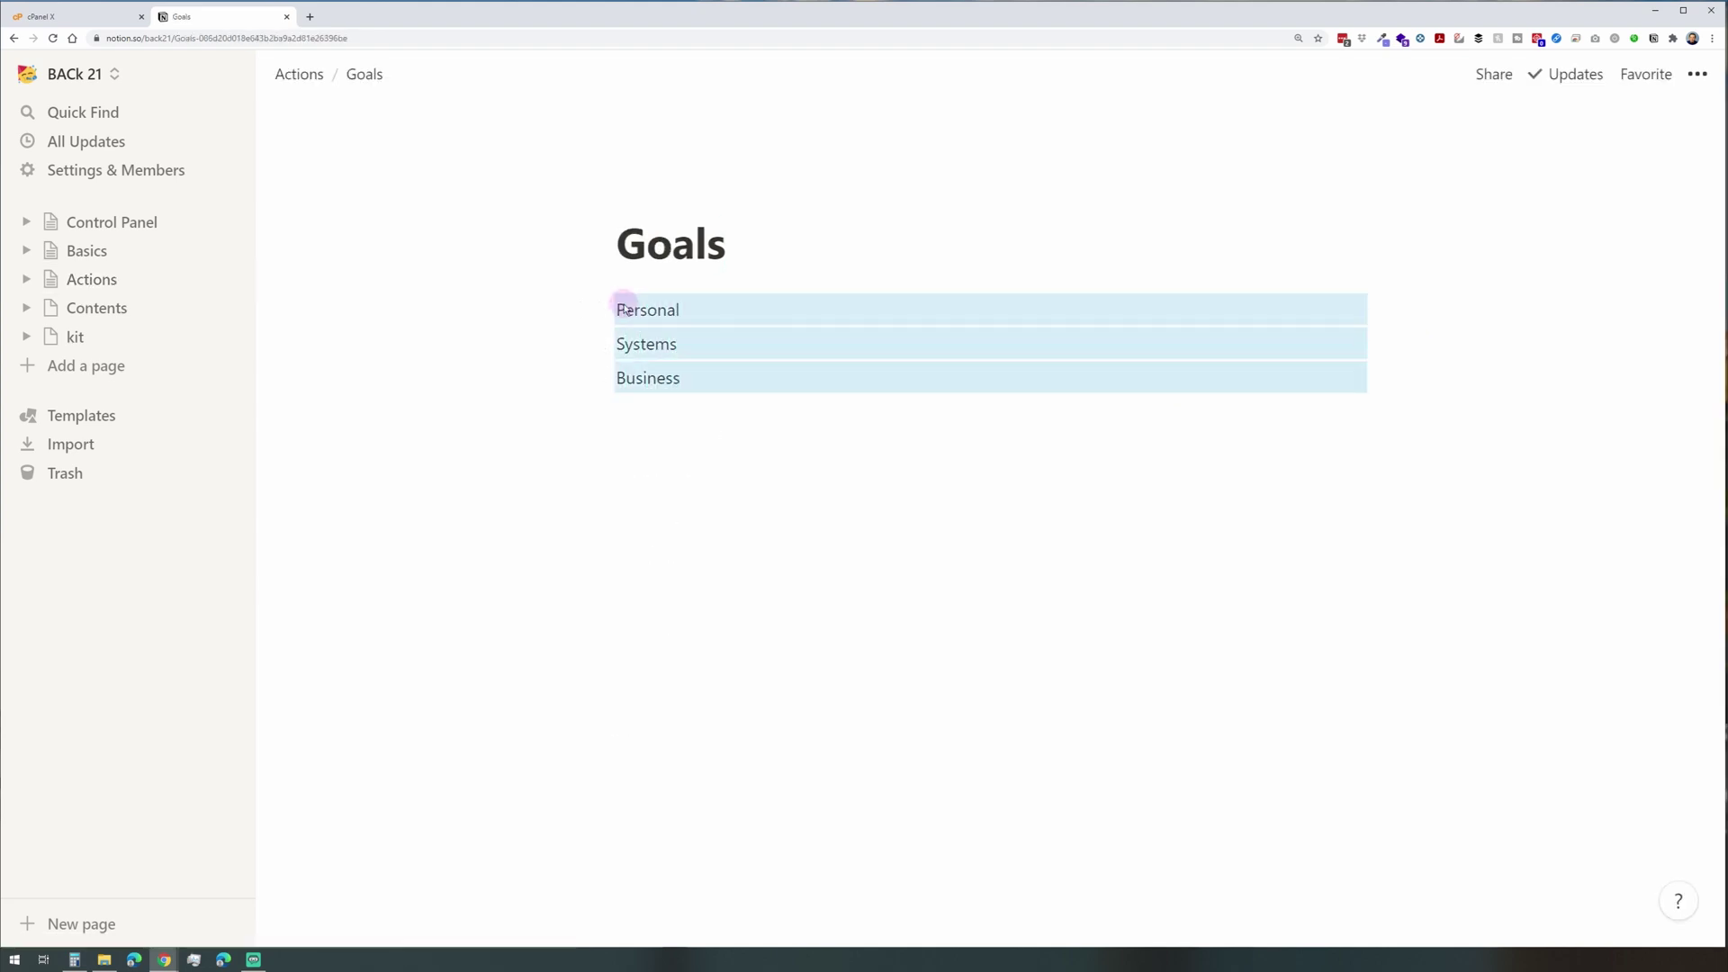
{"action": "right_click", "coordinate": [630, 315]}
{"action": "mouse_move", "coordinate": [694, 438]}
{"action": "left_click", "coordinate": [926, 378]}
{"action": "left_click_drag", "start_coordinate": [602, 377], "coordinate": [1003, 325]}
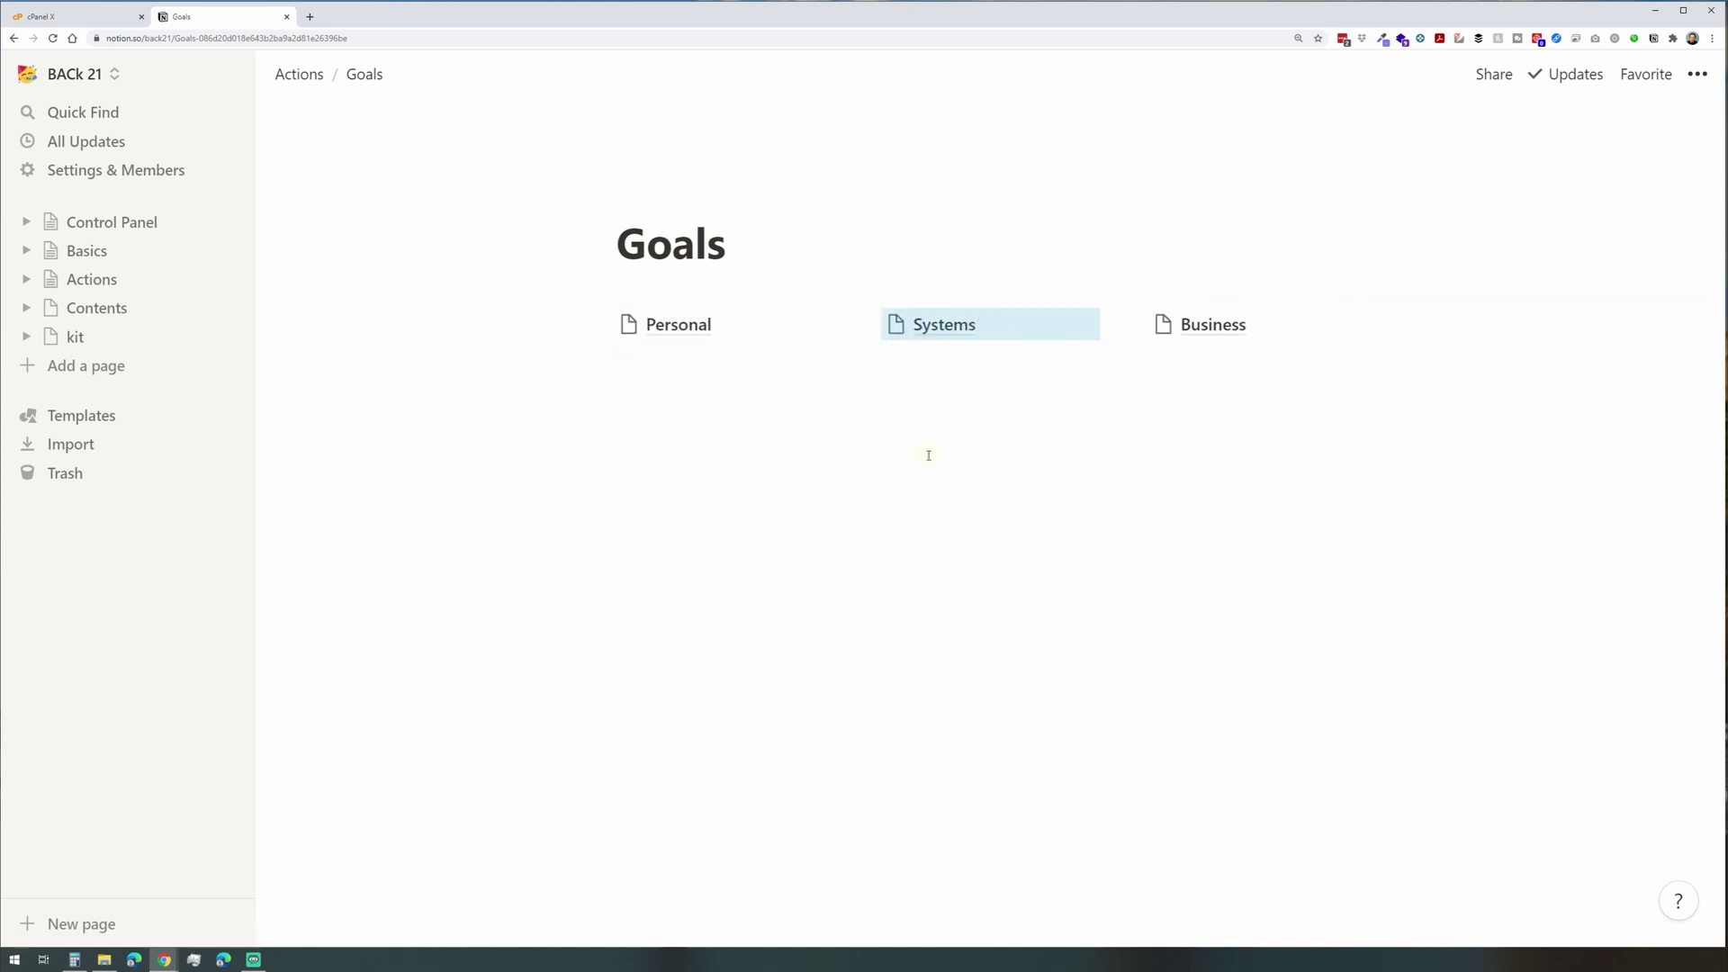
{"action": "left_click", "coordinate": [963, 328]}
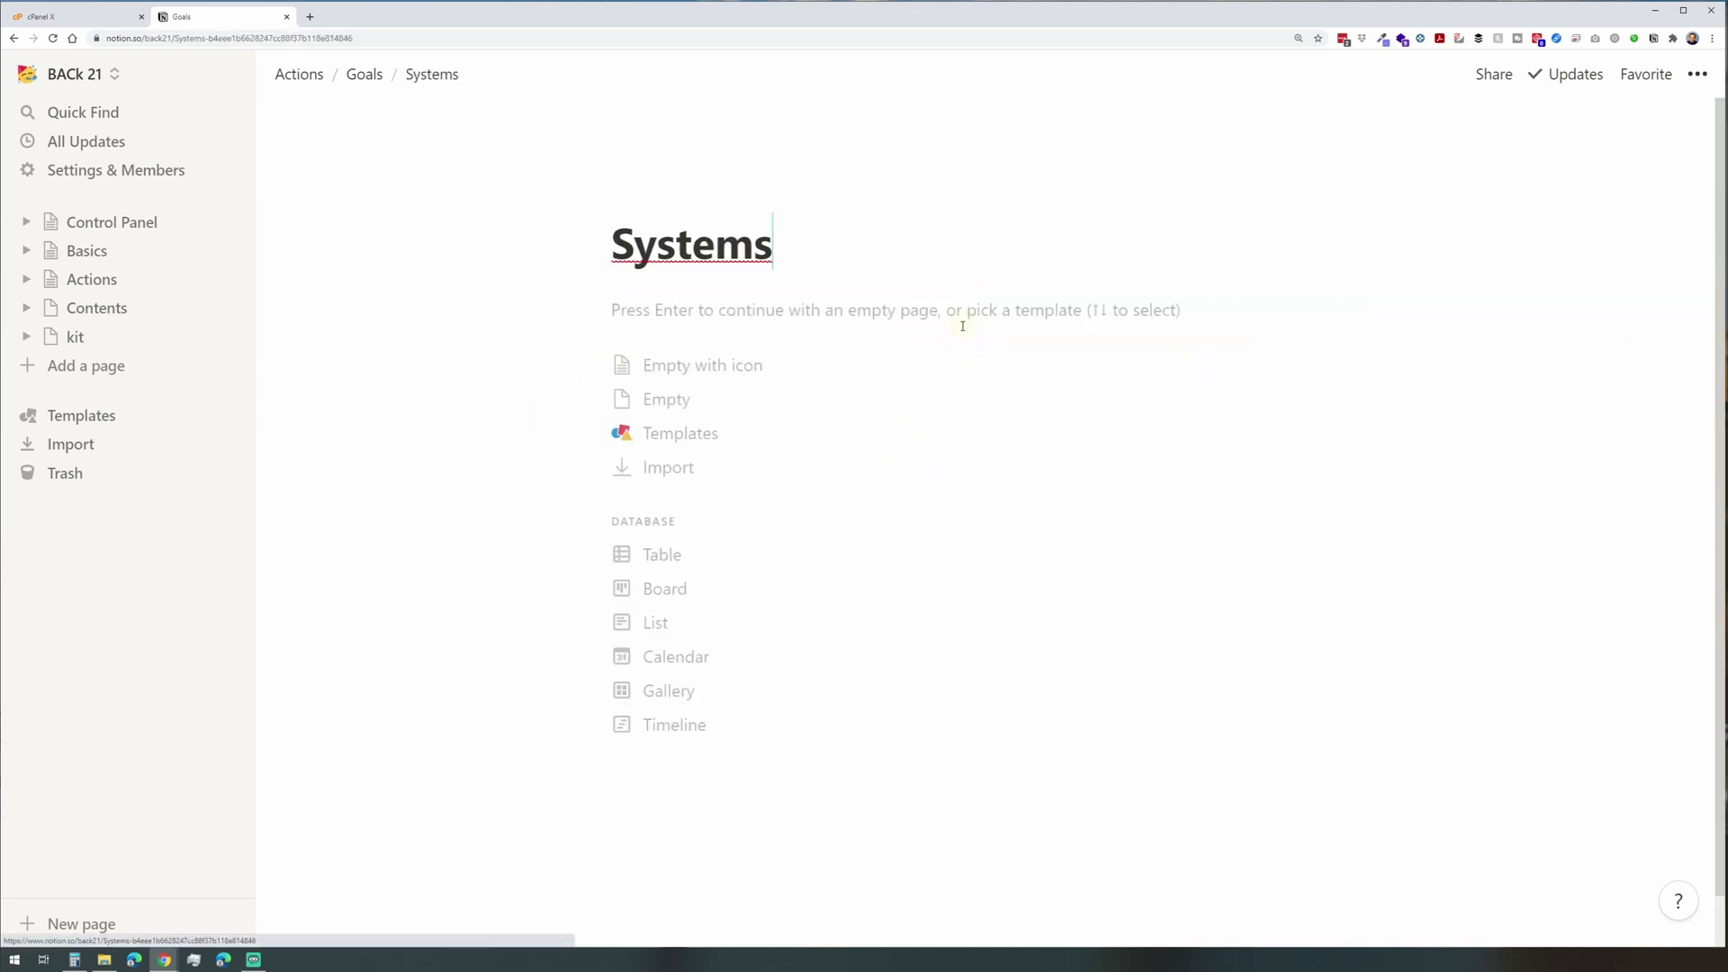
Add an inline Systems table with row 'Contact someone out of the blue' and open it as a full page.
{"action": "type", "text": "/table"}
{"action": "key", "text": "Return"}
{"action": "type", "text": "S"}
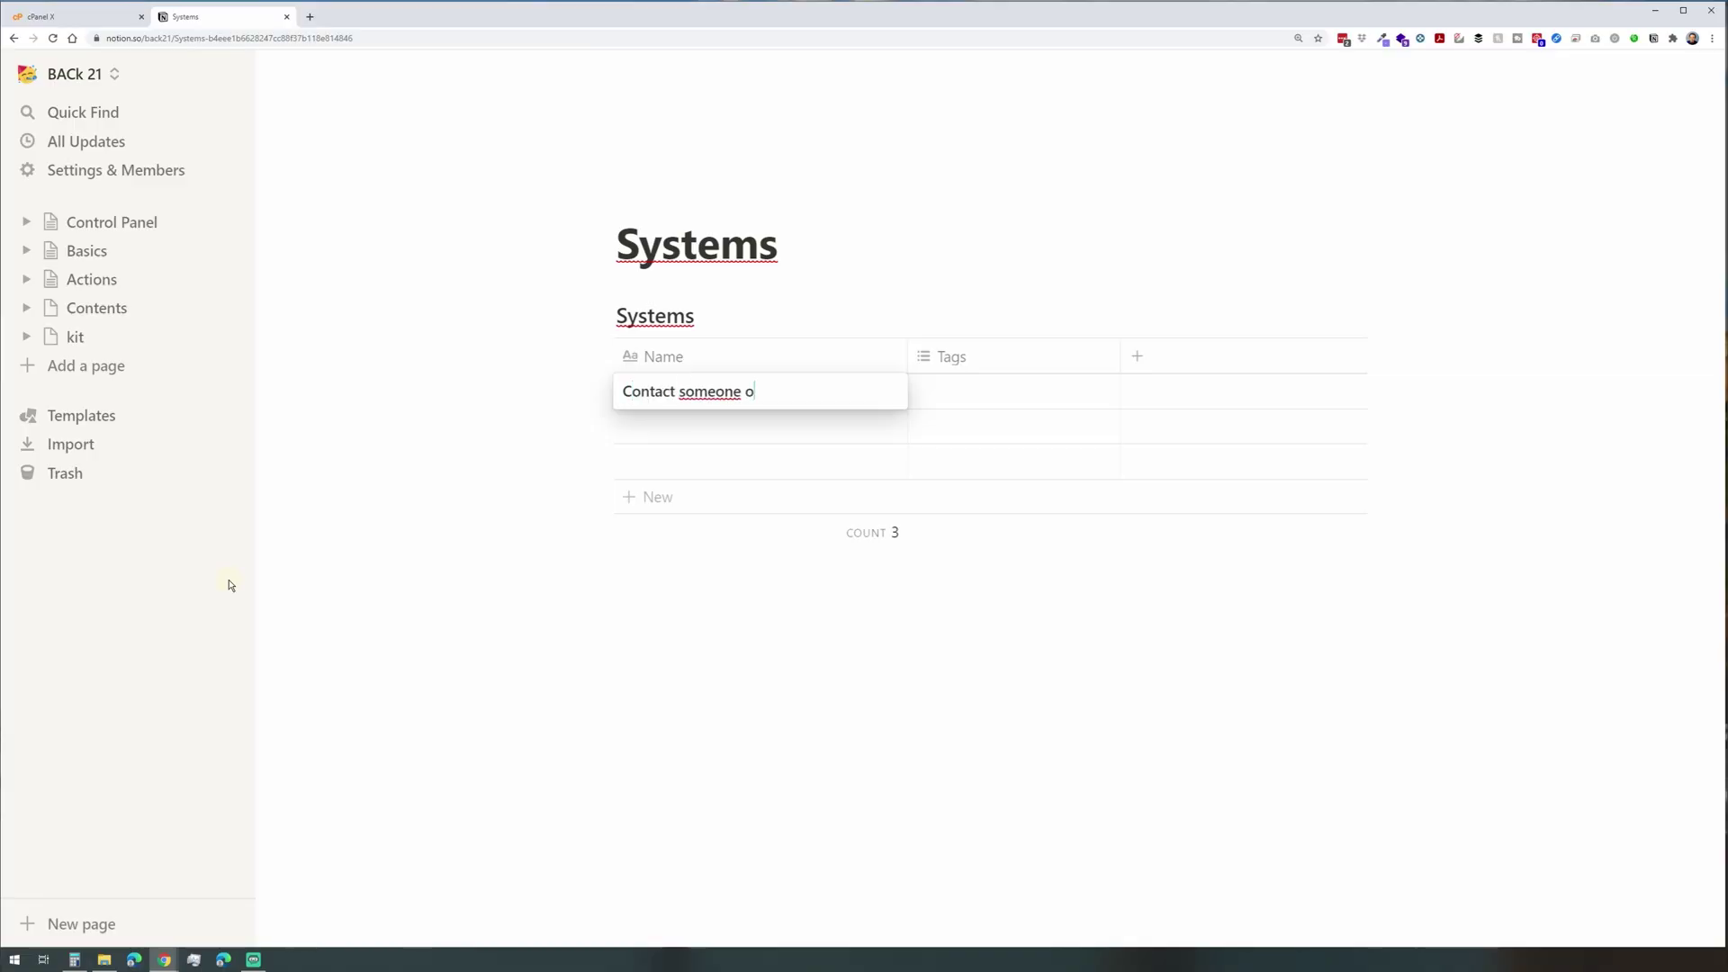
{"action": "type", "text": "lue"}
{"action": "key", "text": "Escape"}
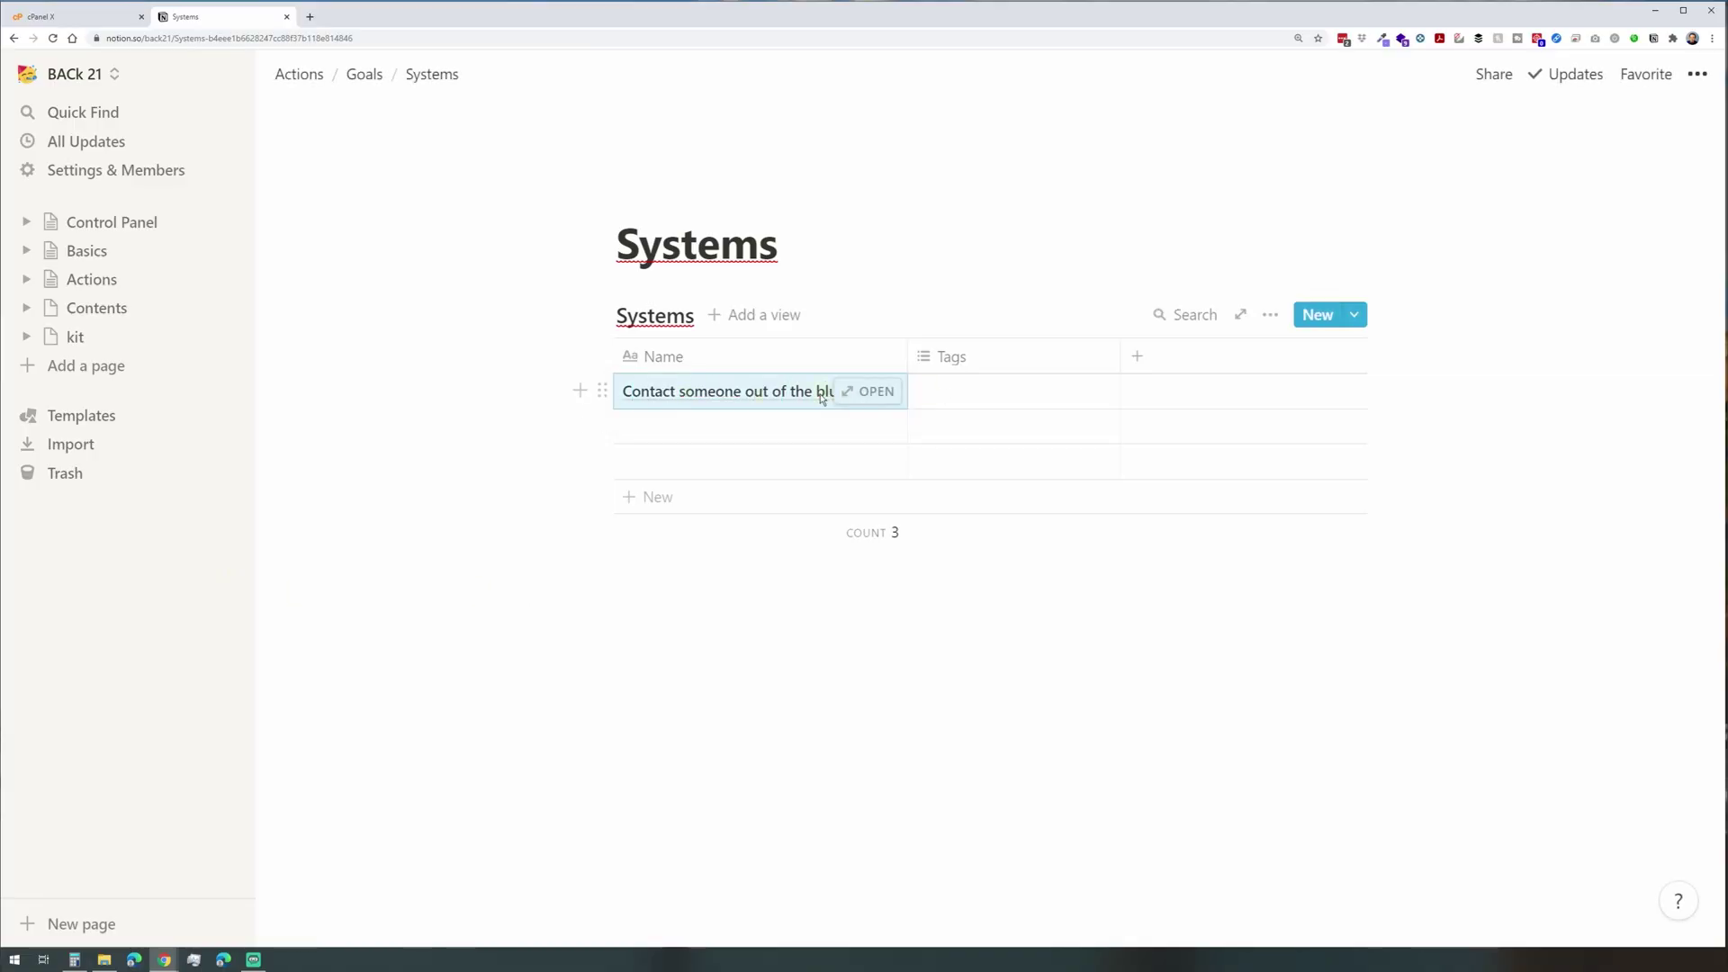
{"action": "left_click", "coordinate": [866, 391]}
{"action": "left_click", "coordinate": [423, 151]}
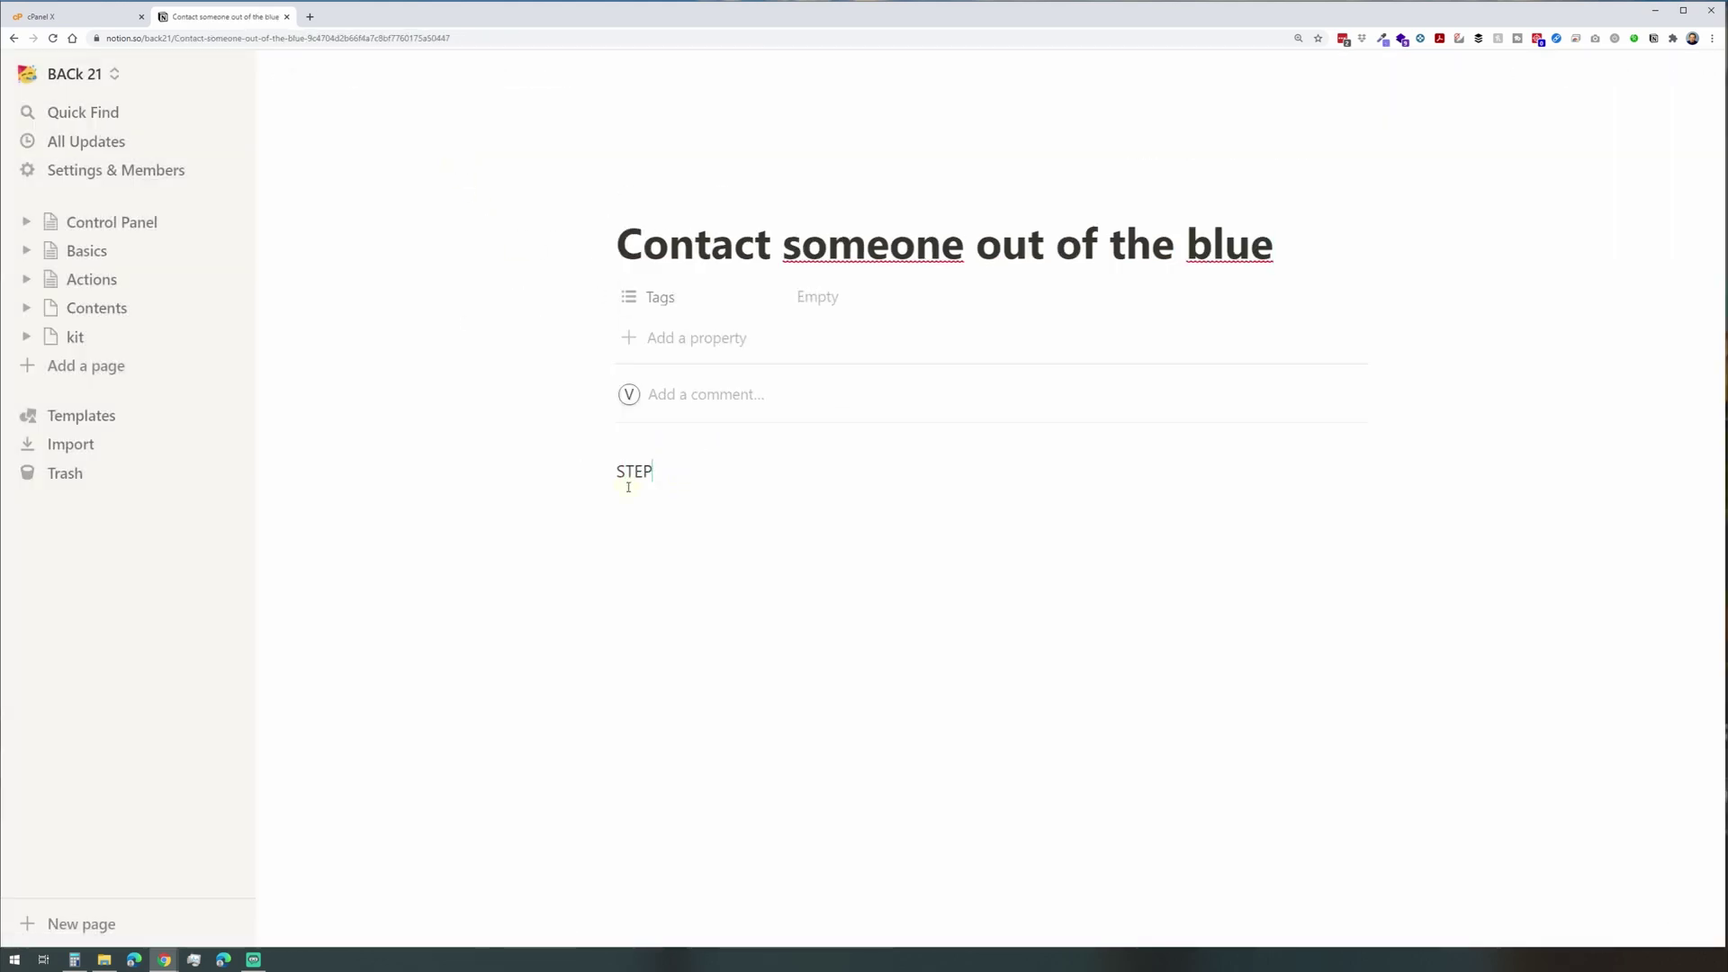
Make STEPS a toggle list containing Prep, Execute and Adjust toggles.
{"action": "left_click", "coordinate": [602, 471]}
{"action": "mouse_move", "coordinate": [544, 429]}
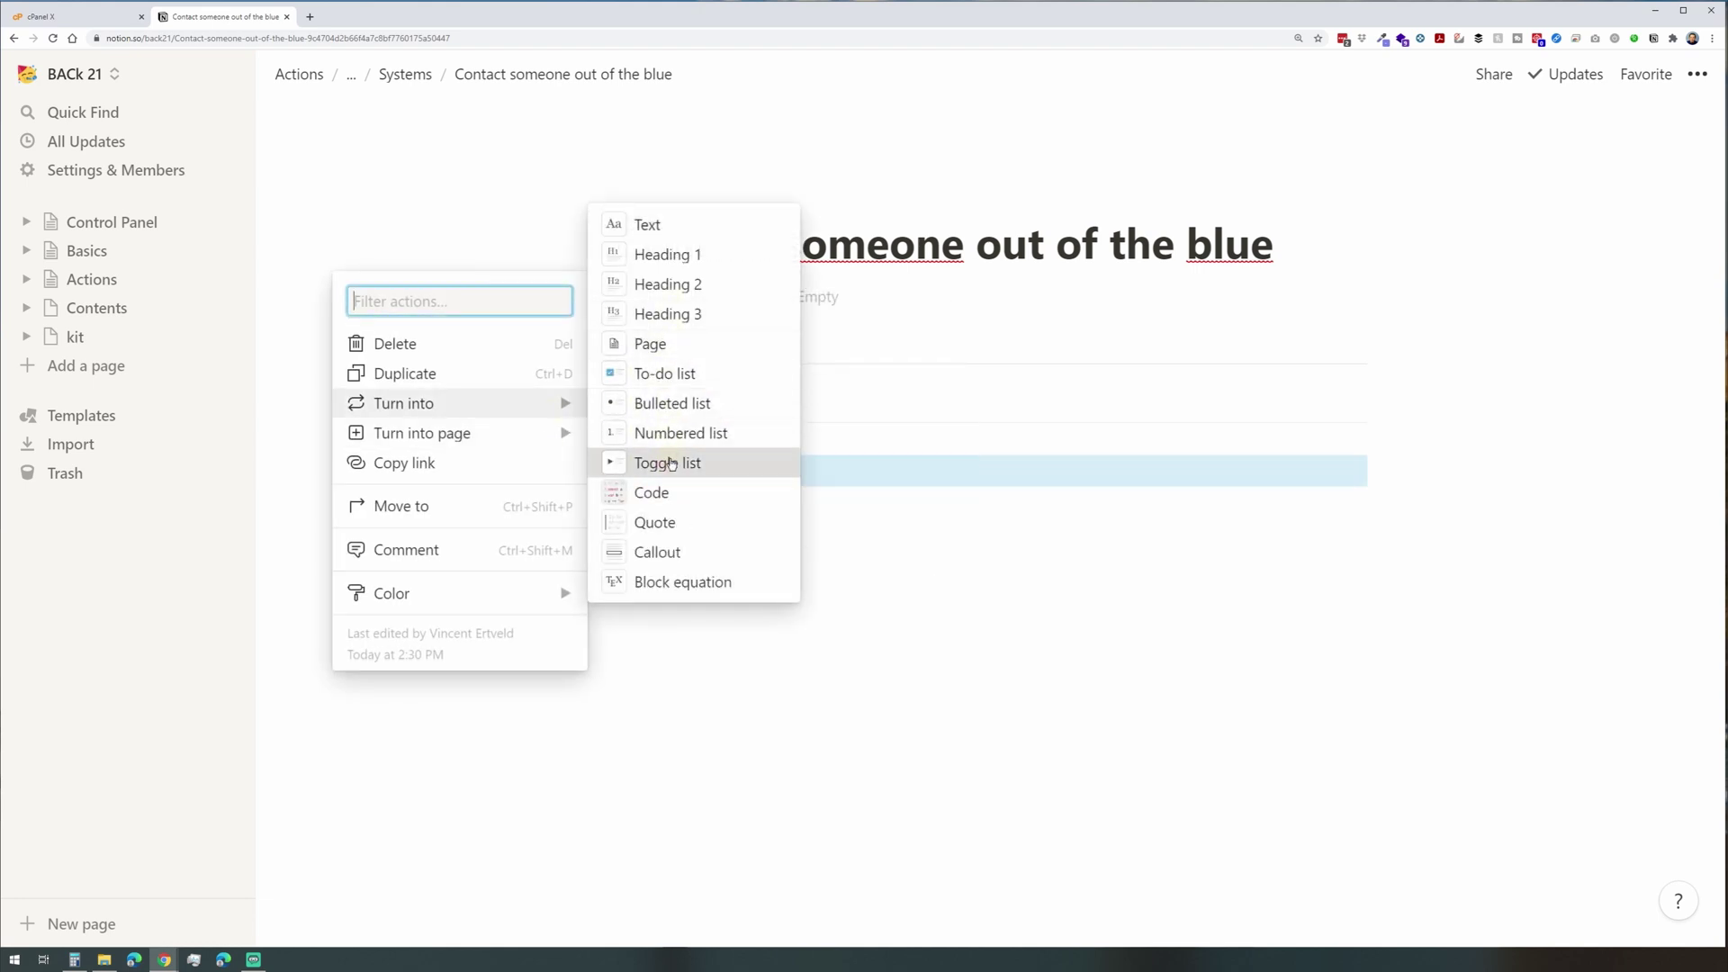
{"action": "left_click", "coordinate": [697, 464]}
{"action": "left_click", "coordinate": [627, 469]}
{"action": "type", "text": "Prep"}
{"action": "key", "text": "Return"}
{"action": "type", "text": "Execute"}
{"action": "key", "text": "Return"}
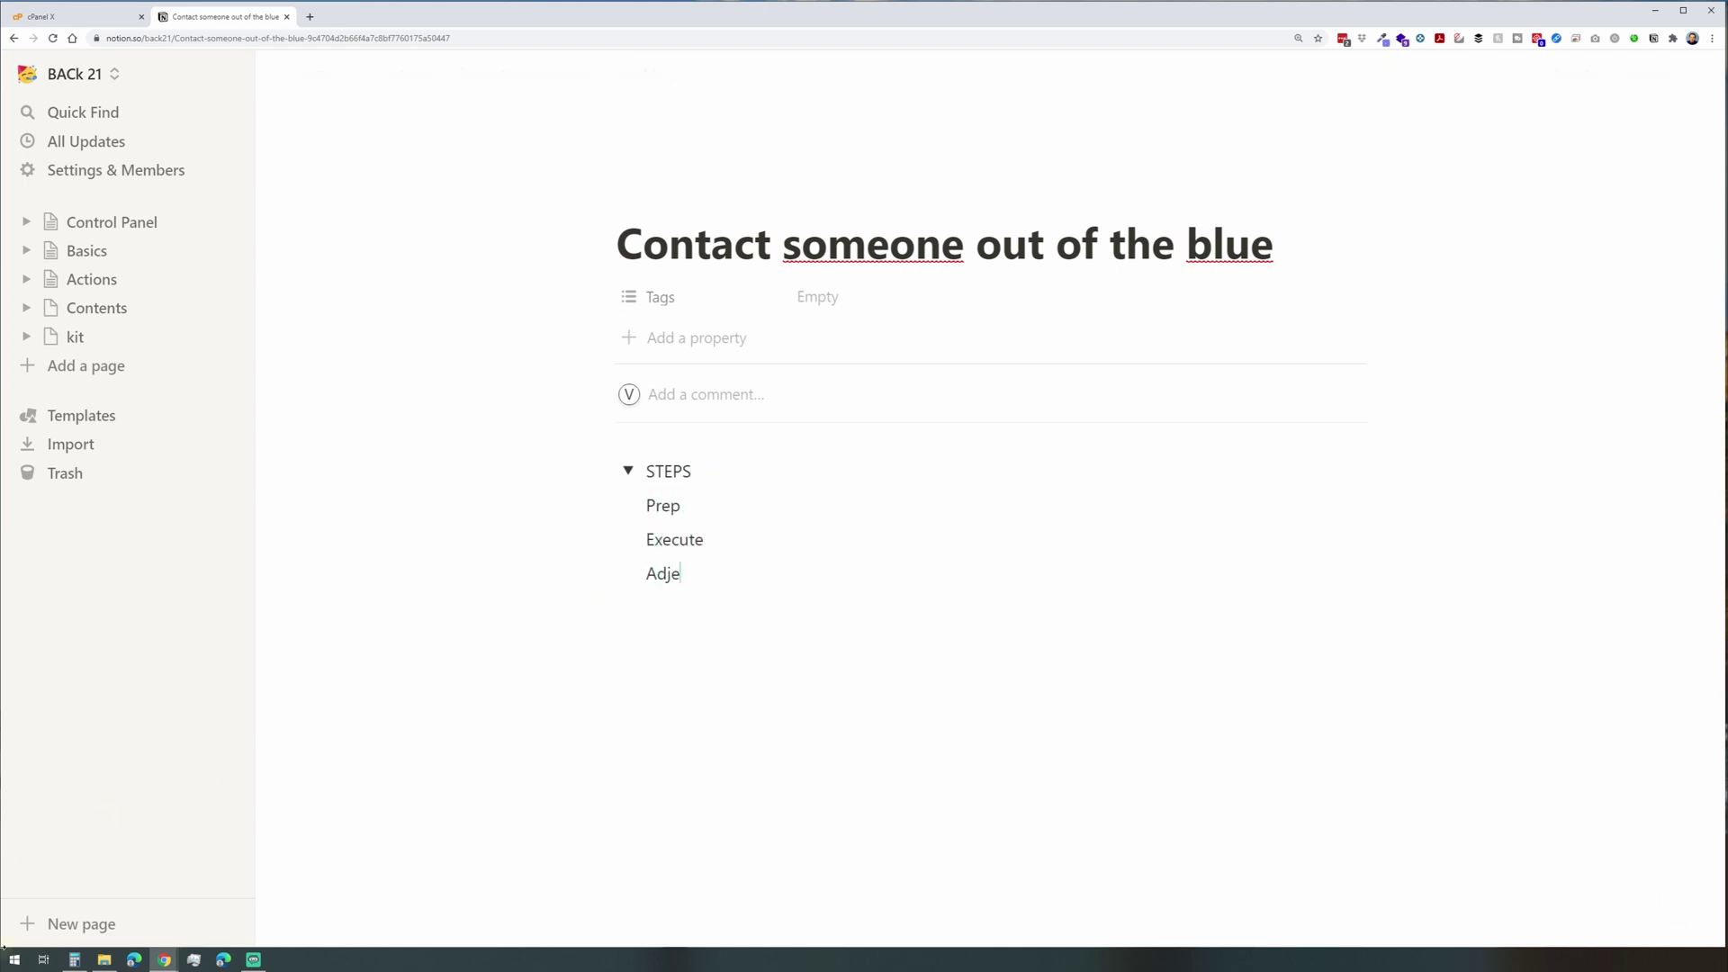
{"action": "left_click_drag", "start_coordinate": [704, 580], "coordinate": [642, 511]}
{"action": "right_click", "coordinate": [659, 513]}
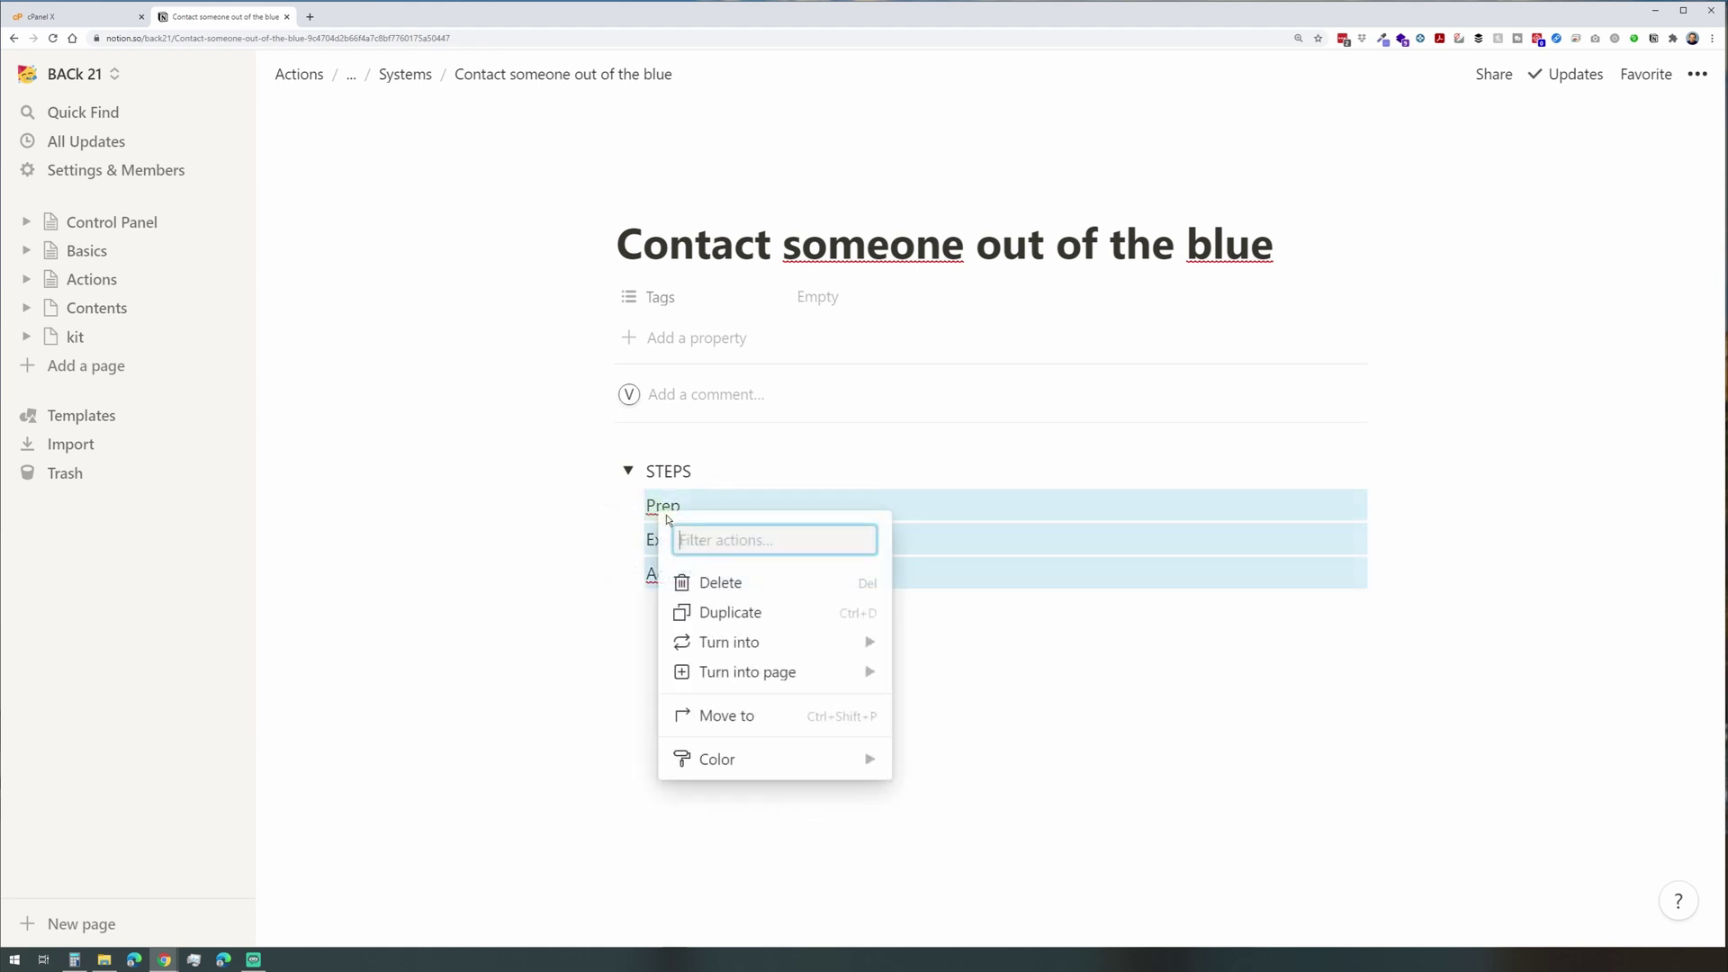
{"action": "mouse_move", "coordinate": [855, 644]}
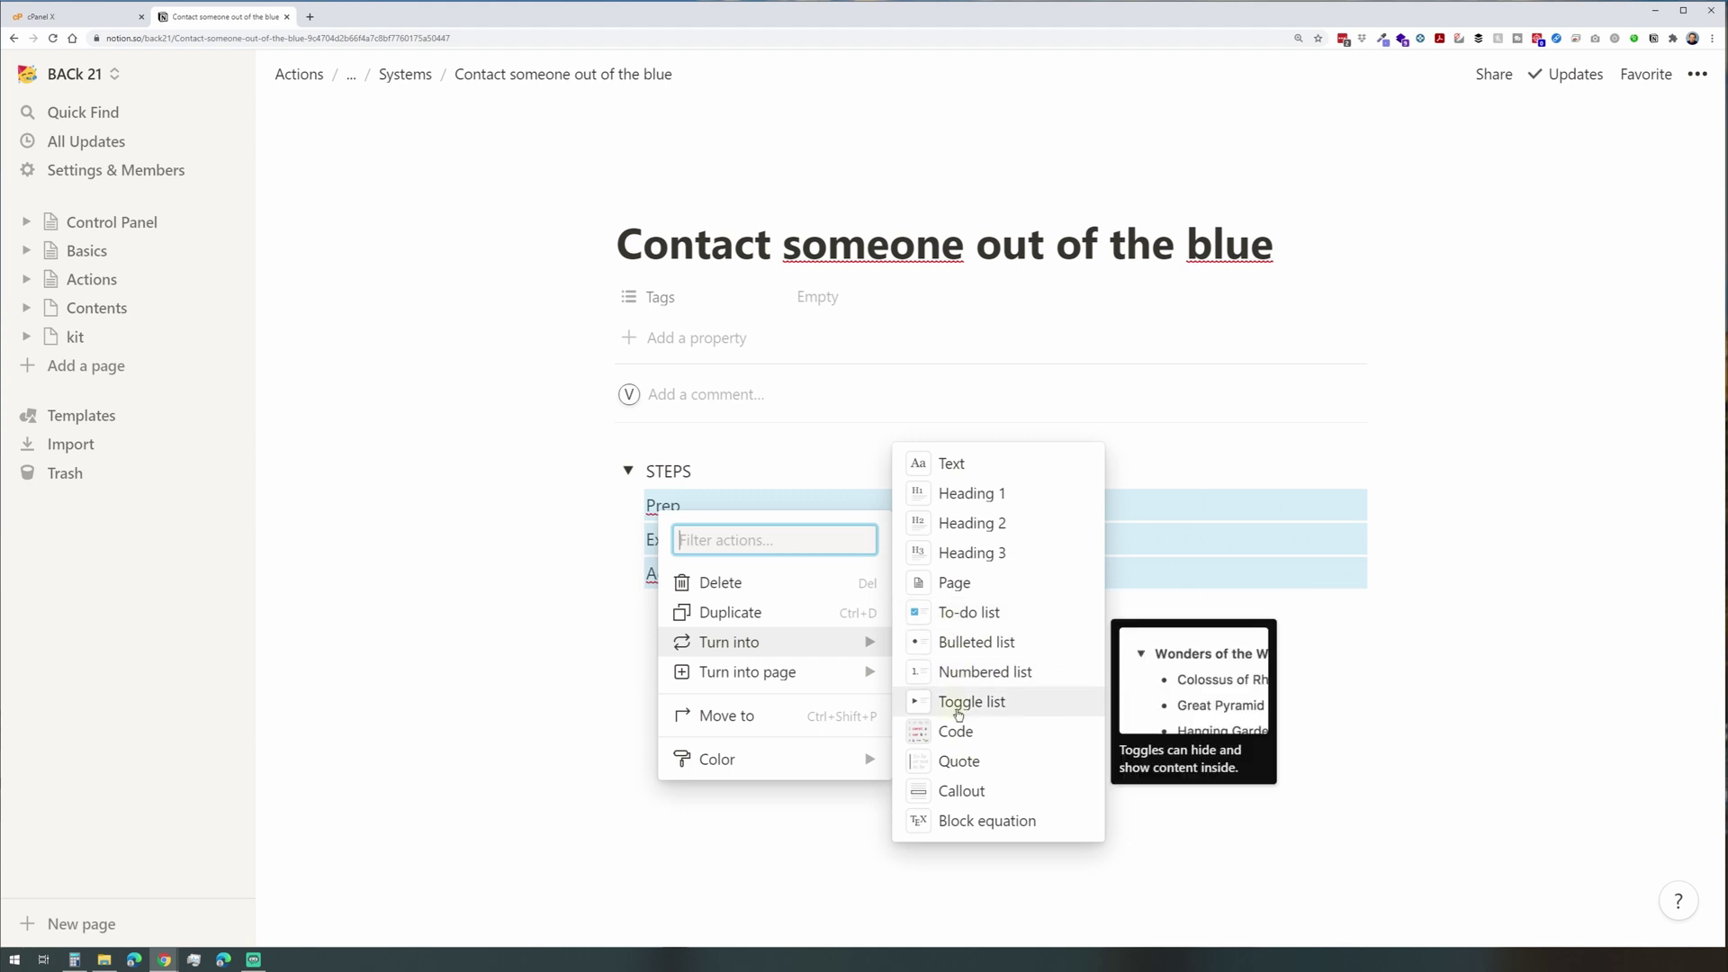
{"action": "left_click", "coordinate": [927, 693]}
{"action": "left_click", "coordinate": [657, 505]}
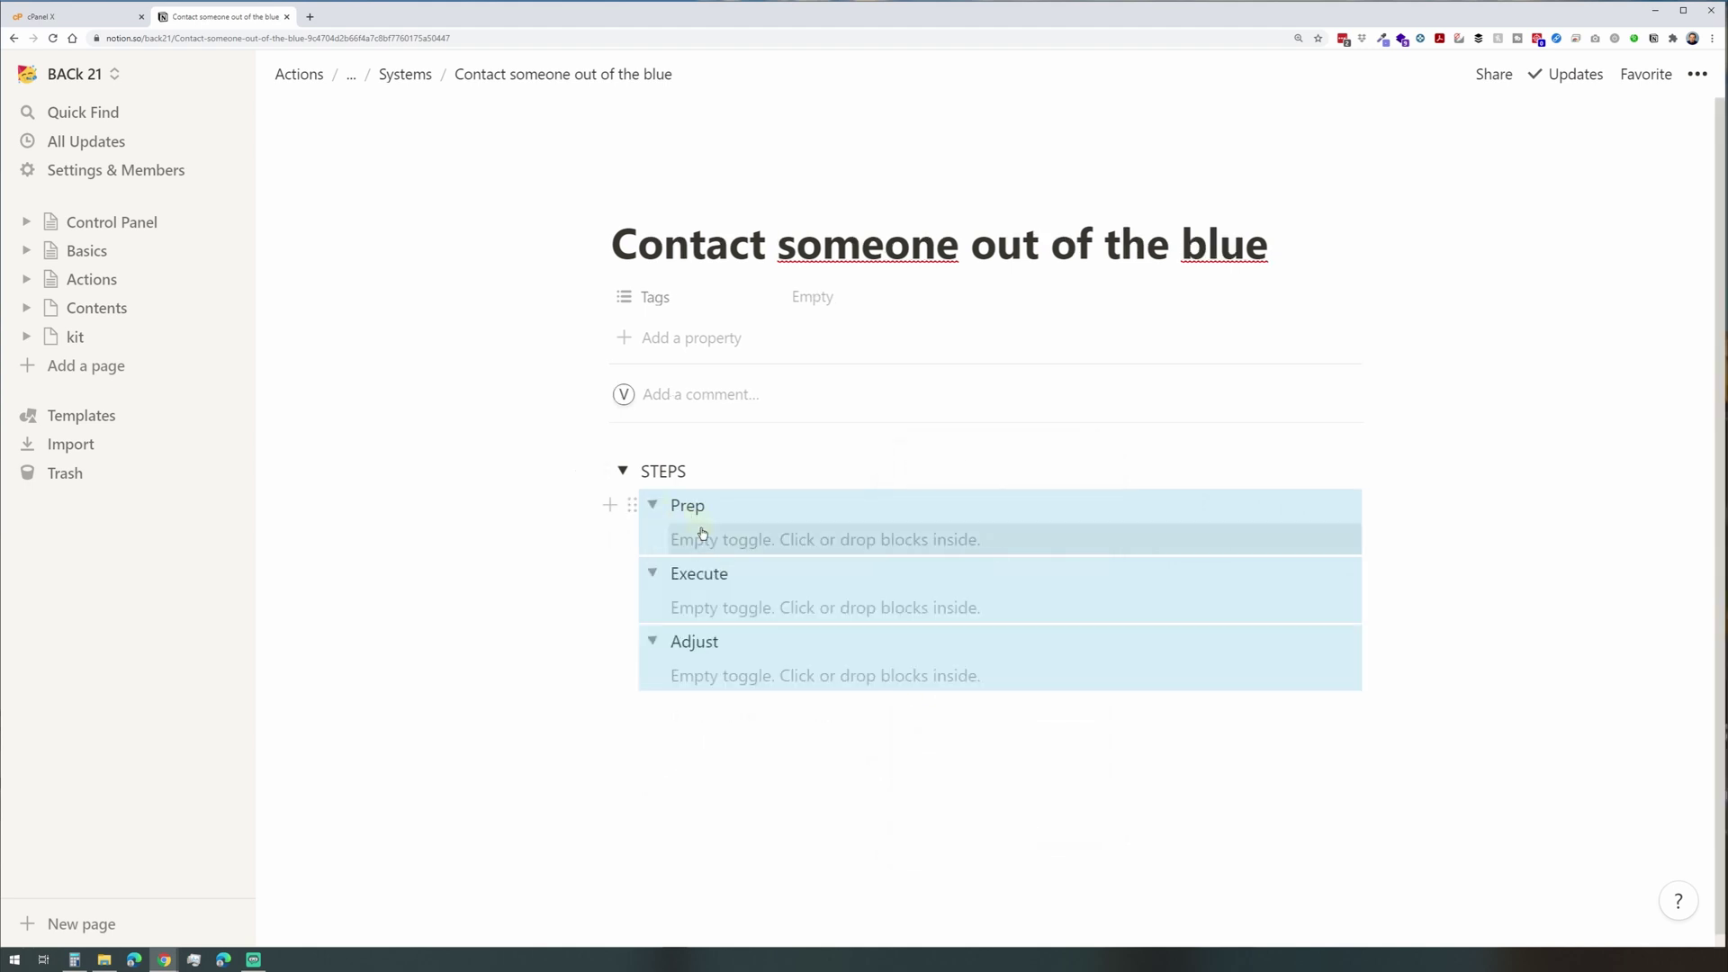
Under Prep, add to-dos 'Choose a field' and 'Look for people involved in that field'.
{"action": "left_click", "coordinate": [701, 541]}
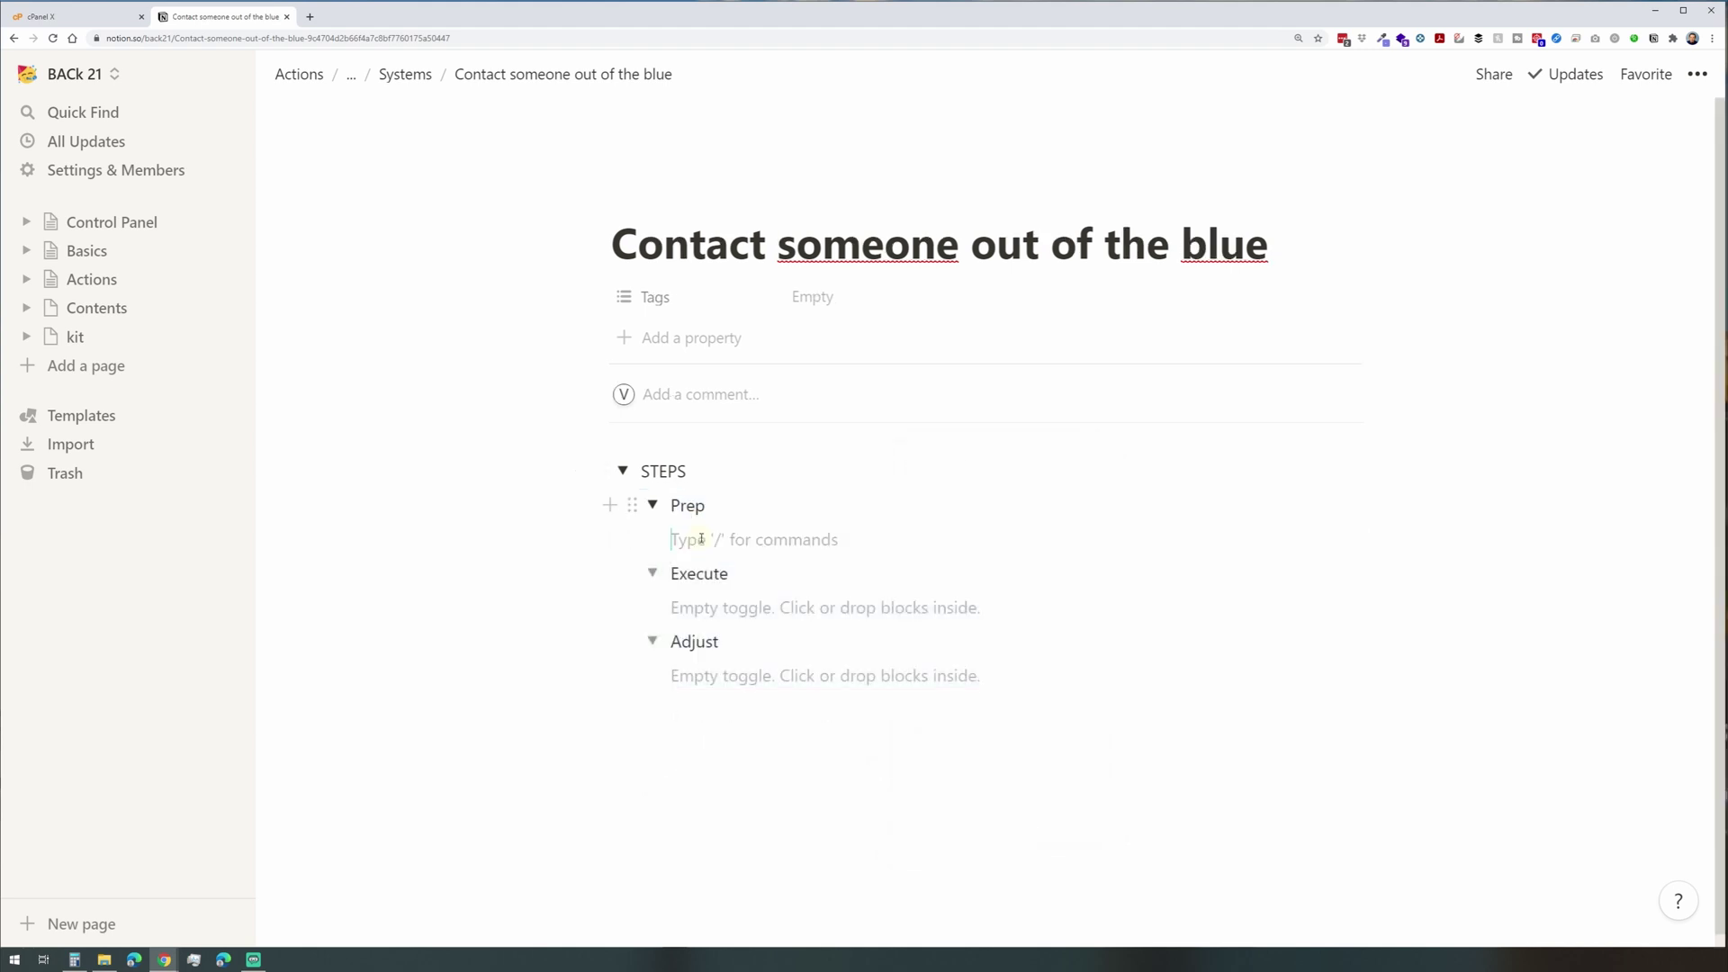
{"action": "type", "text": "/chr"}
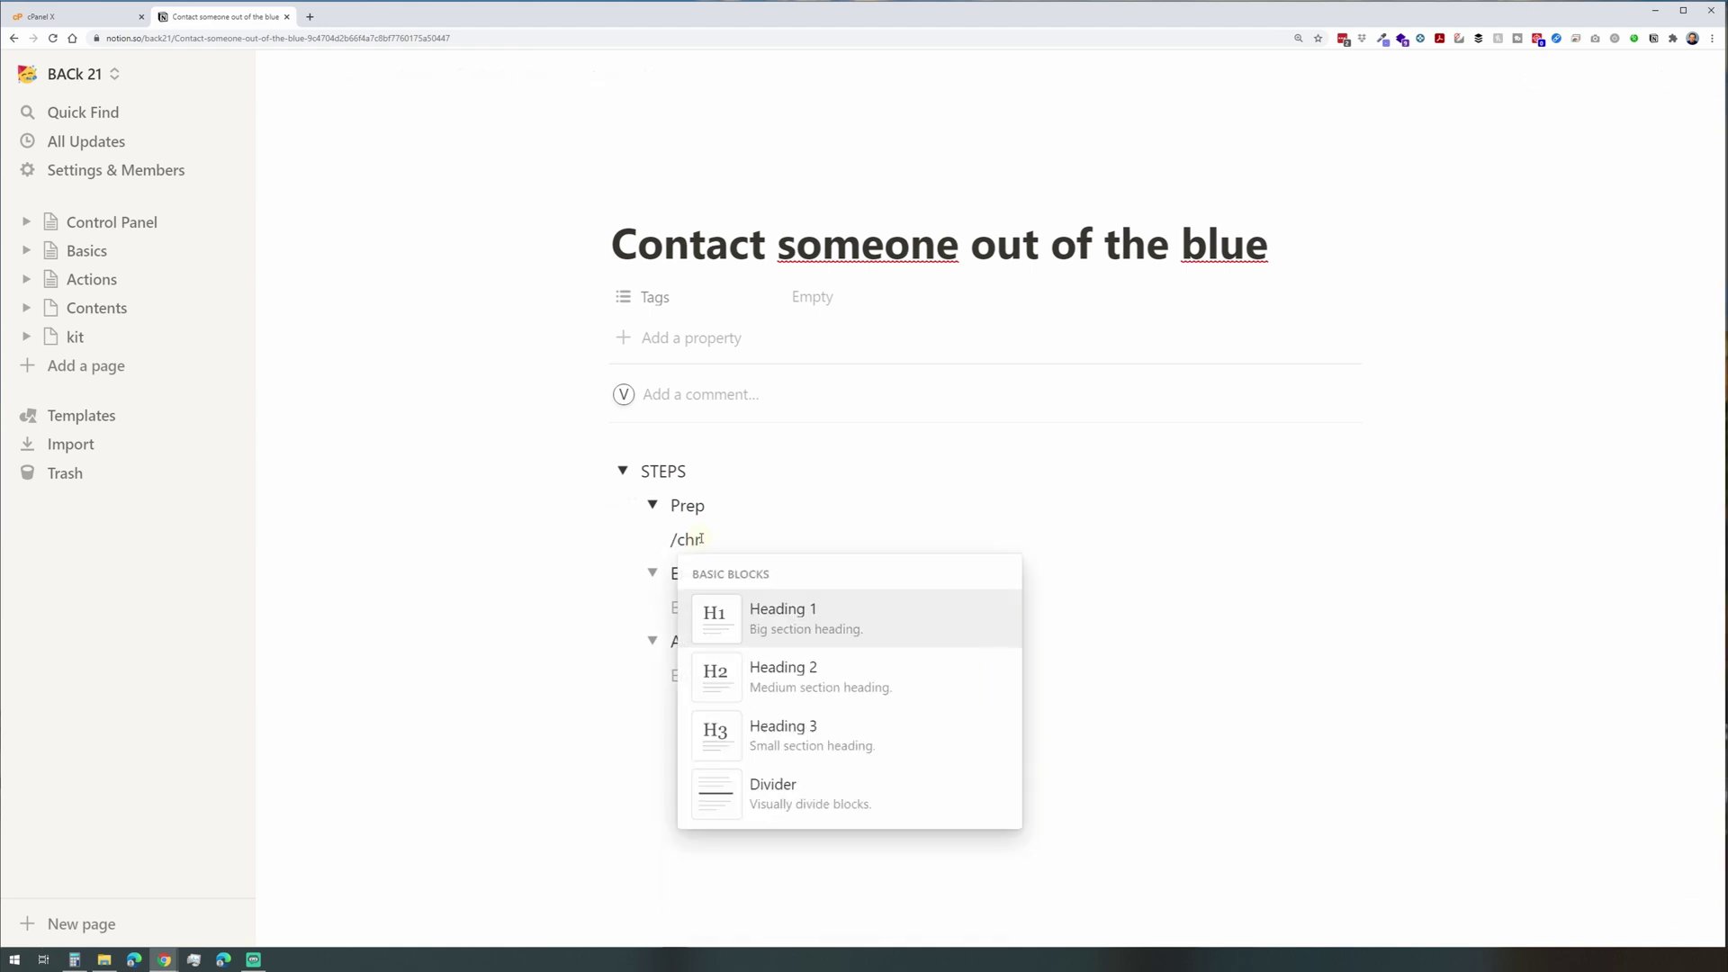
{"action": "key", "text": "BackSpace"}
{"action": "type", "text": "e"}
{"action": "key", "text": "Return"}
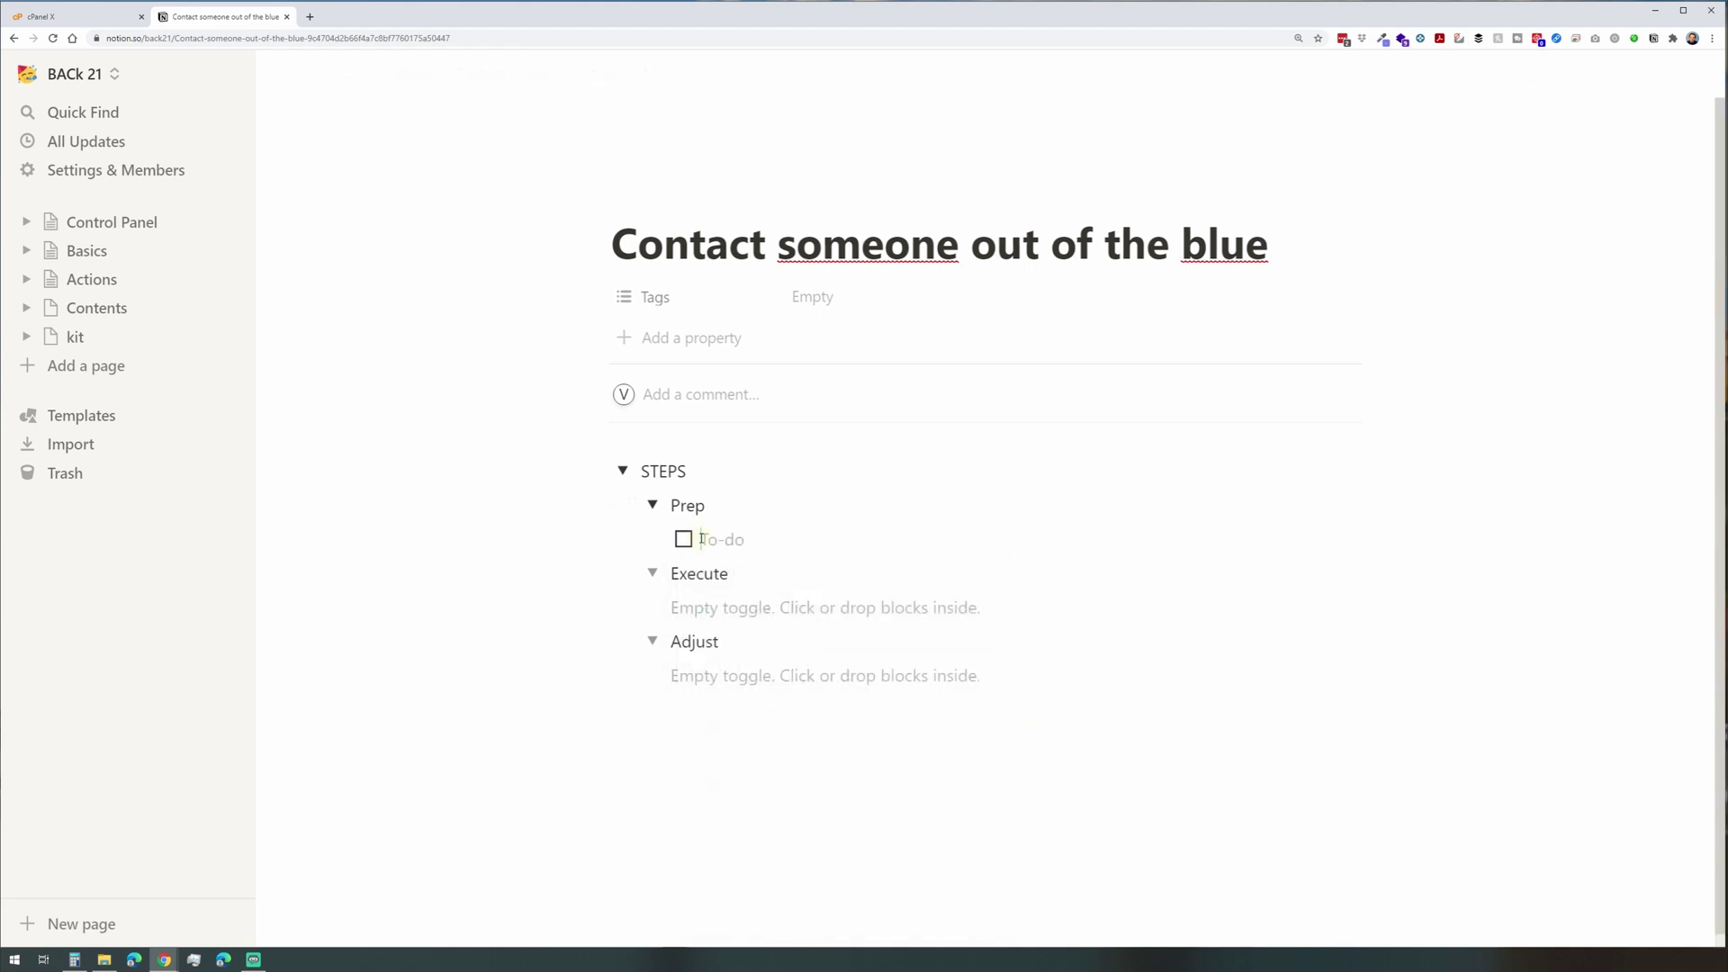
{"action": "type", "text": "Choose a field"}
{"action": "key", "text": "Return"}
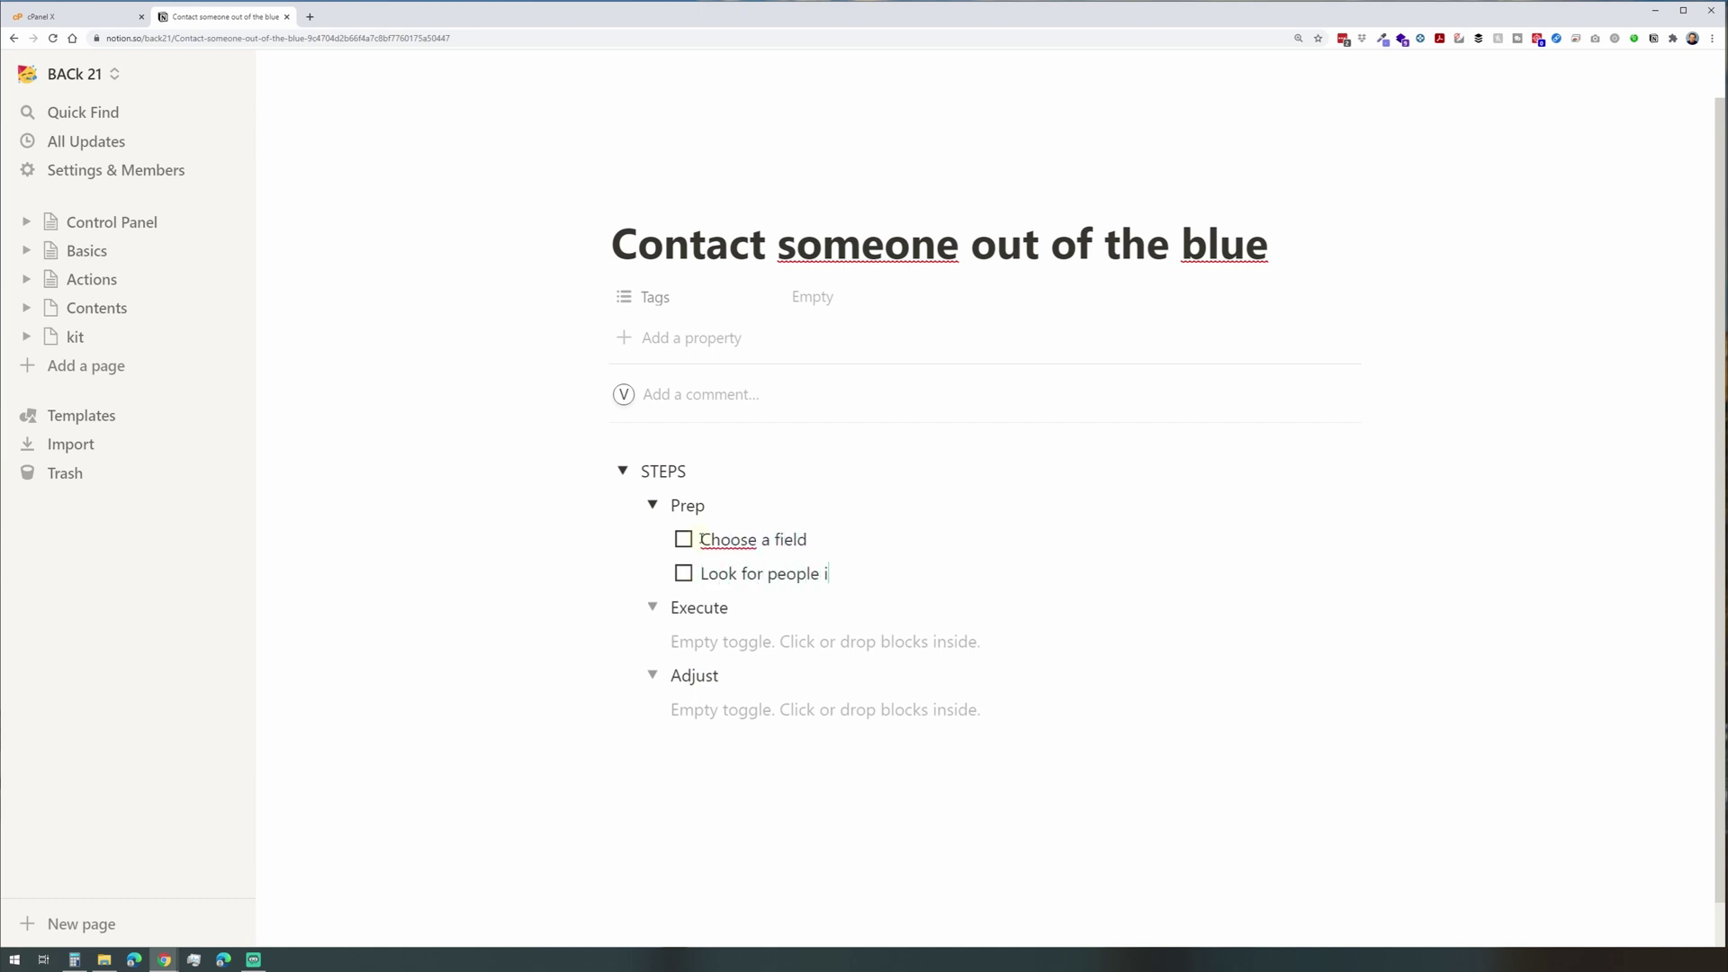
{"action": "type", "text": "Look for people involved in that field"}
{"action": "key", "text": "Return"}
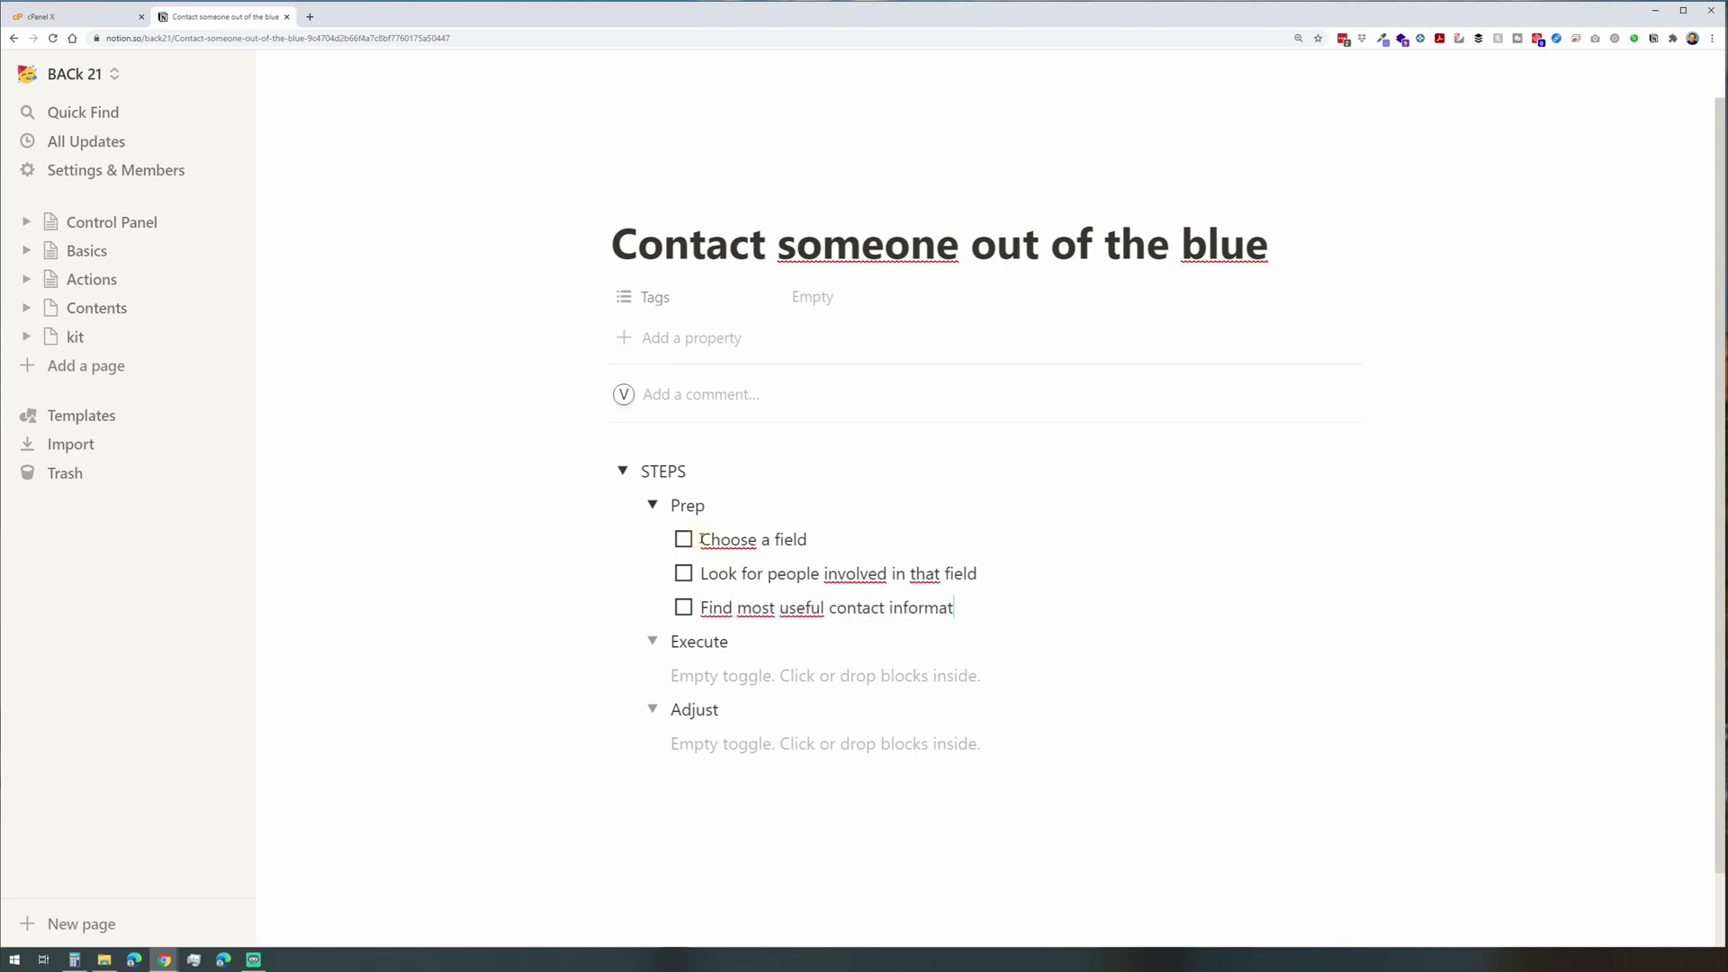
Under Execute, add to-dos 'Choose the best way to contact' and 'Use a template to create the message'.
{"action": "left_click", "coordinate": [736, 673]}
{"action": "type", "text": "/chec"}
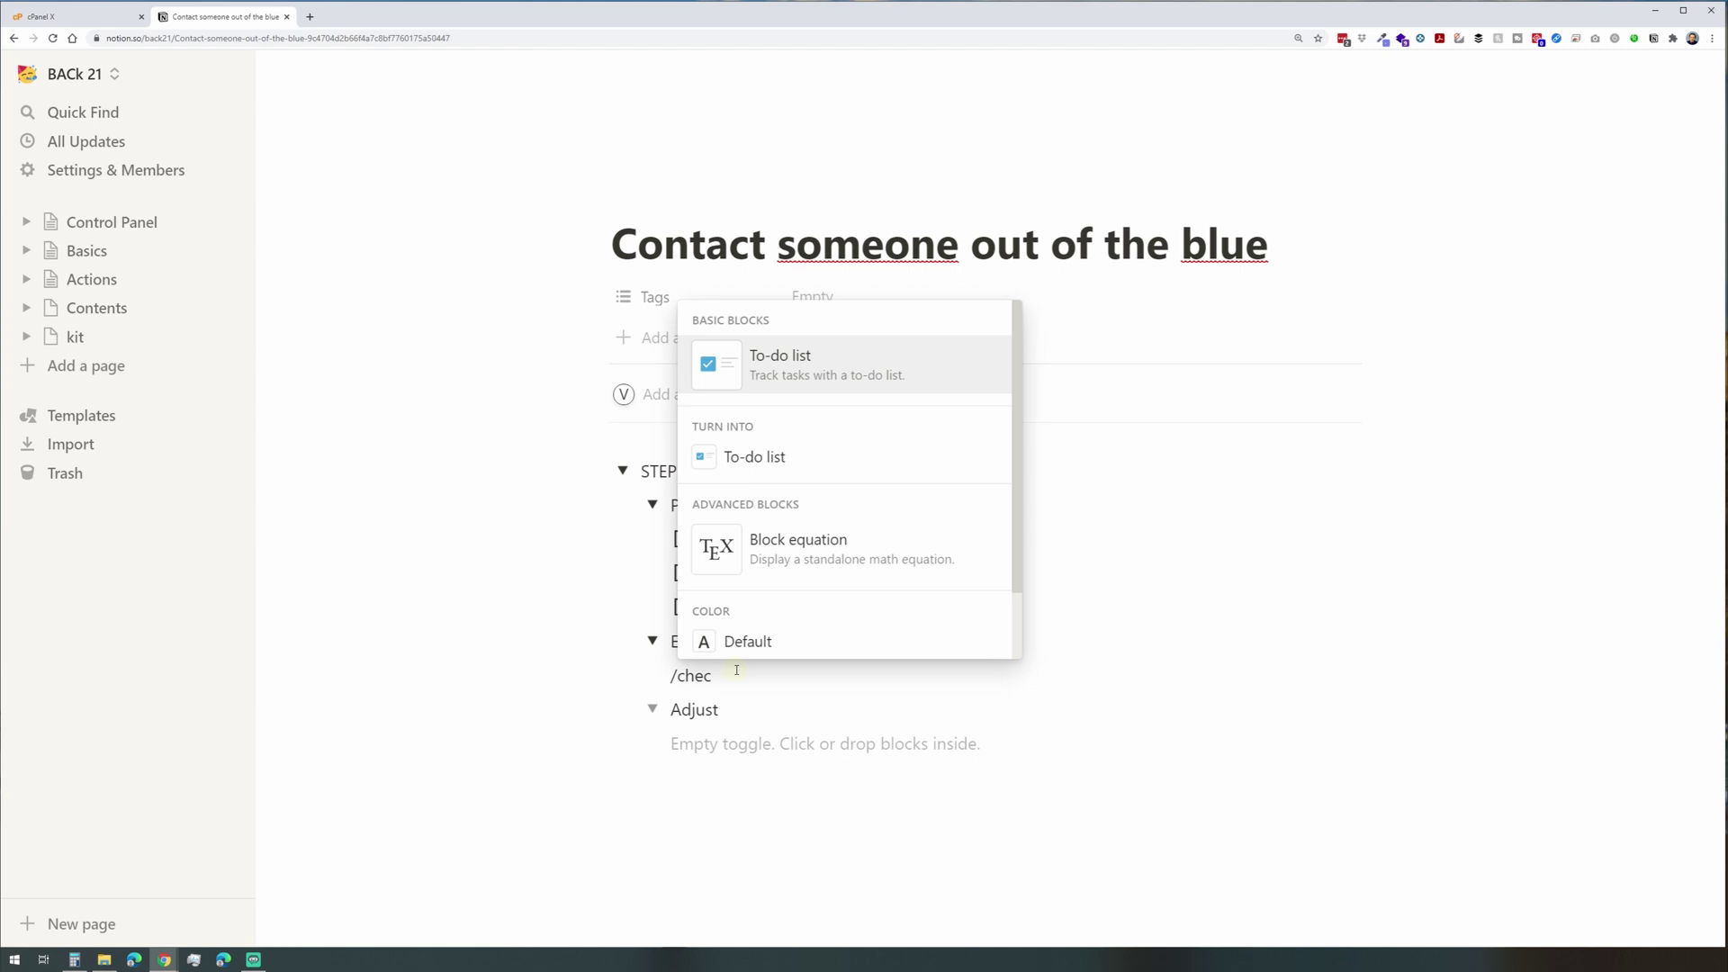
{"action": "key", "text": "Return"}
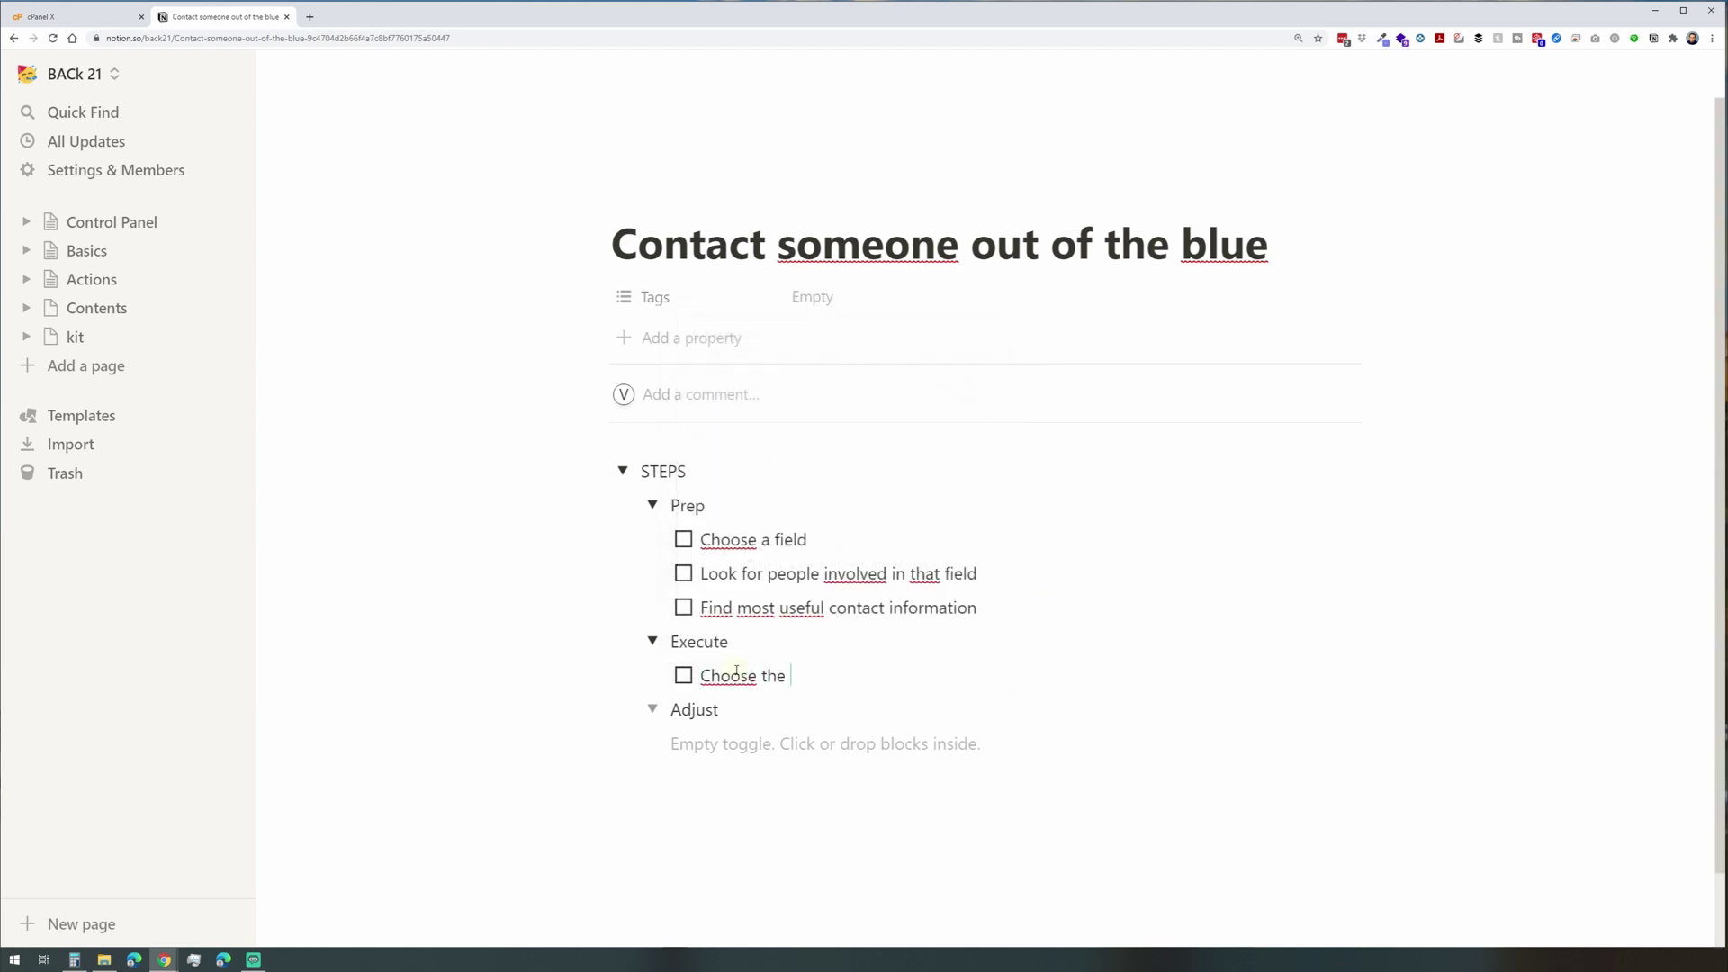
{"action": "type", "text": "Choose the best way to contact"}
{"action": "key", "text": "Return"}
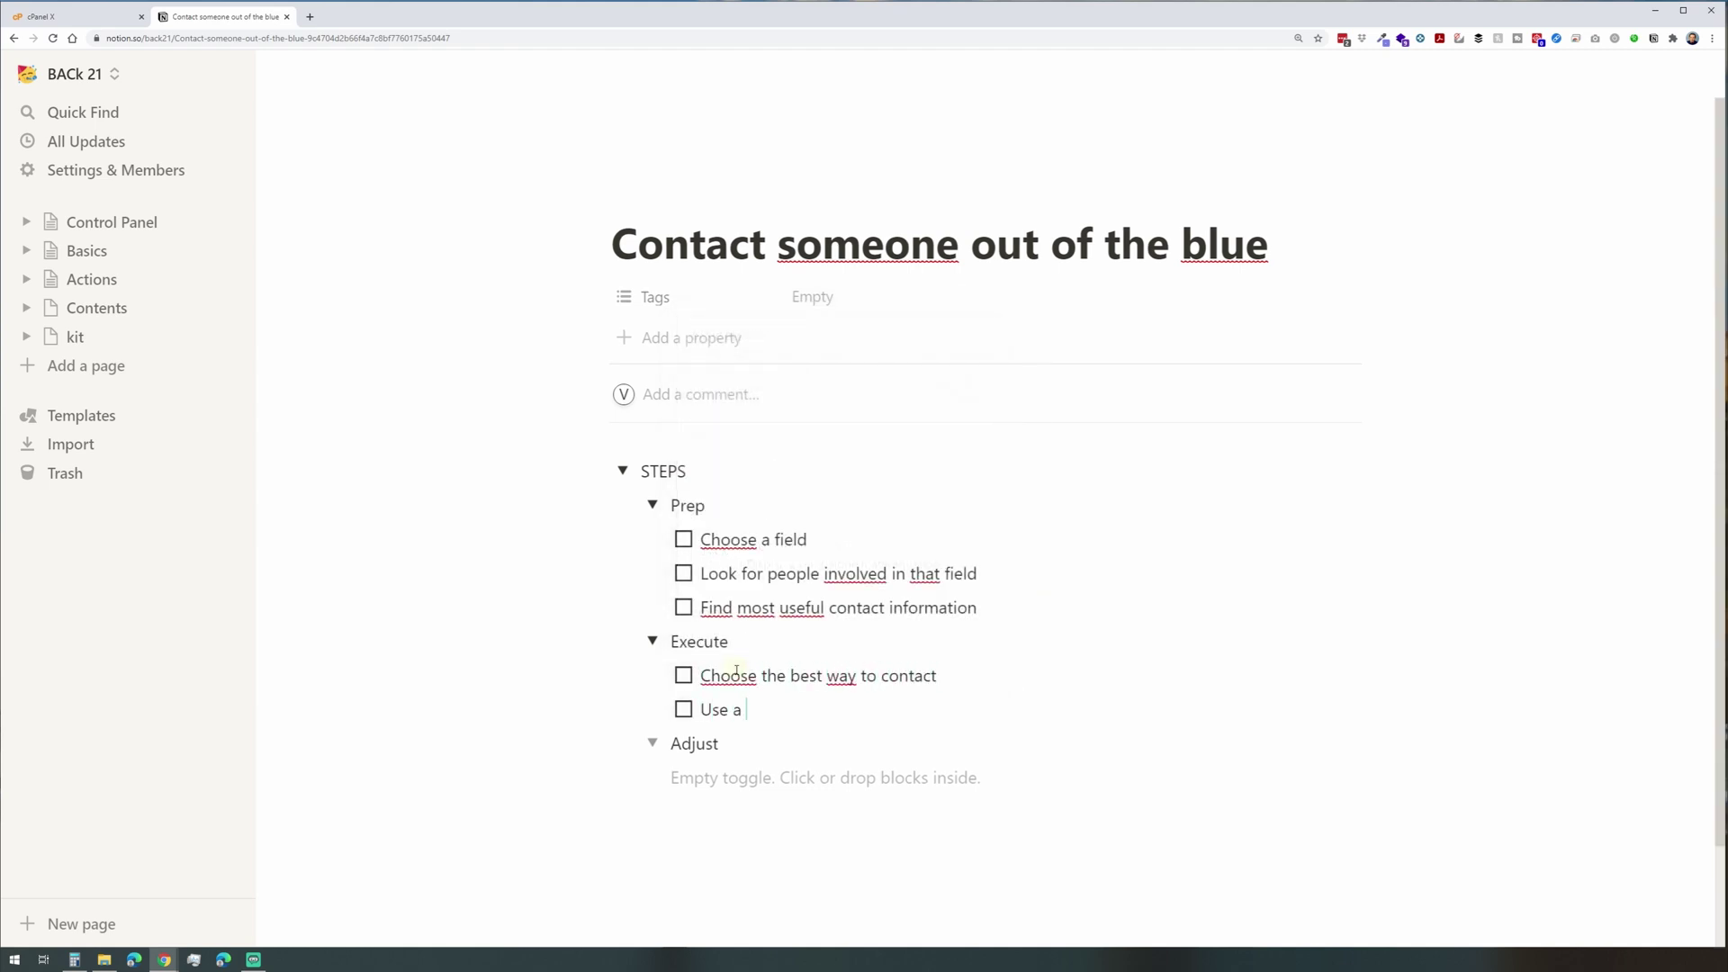
{"action": "type", "text": "Use a template to create the message"}
{"action": "key", "text": "Return"}
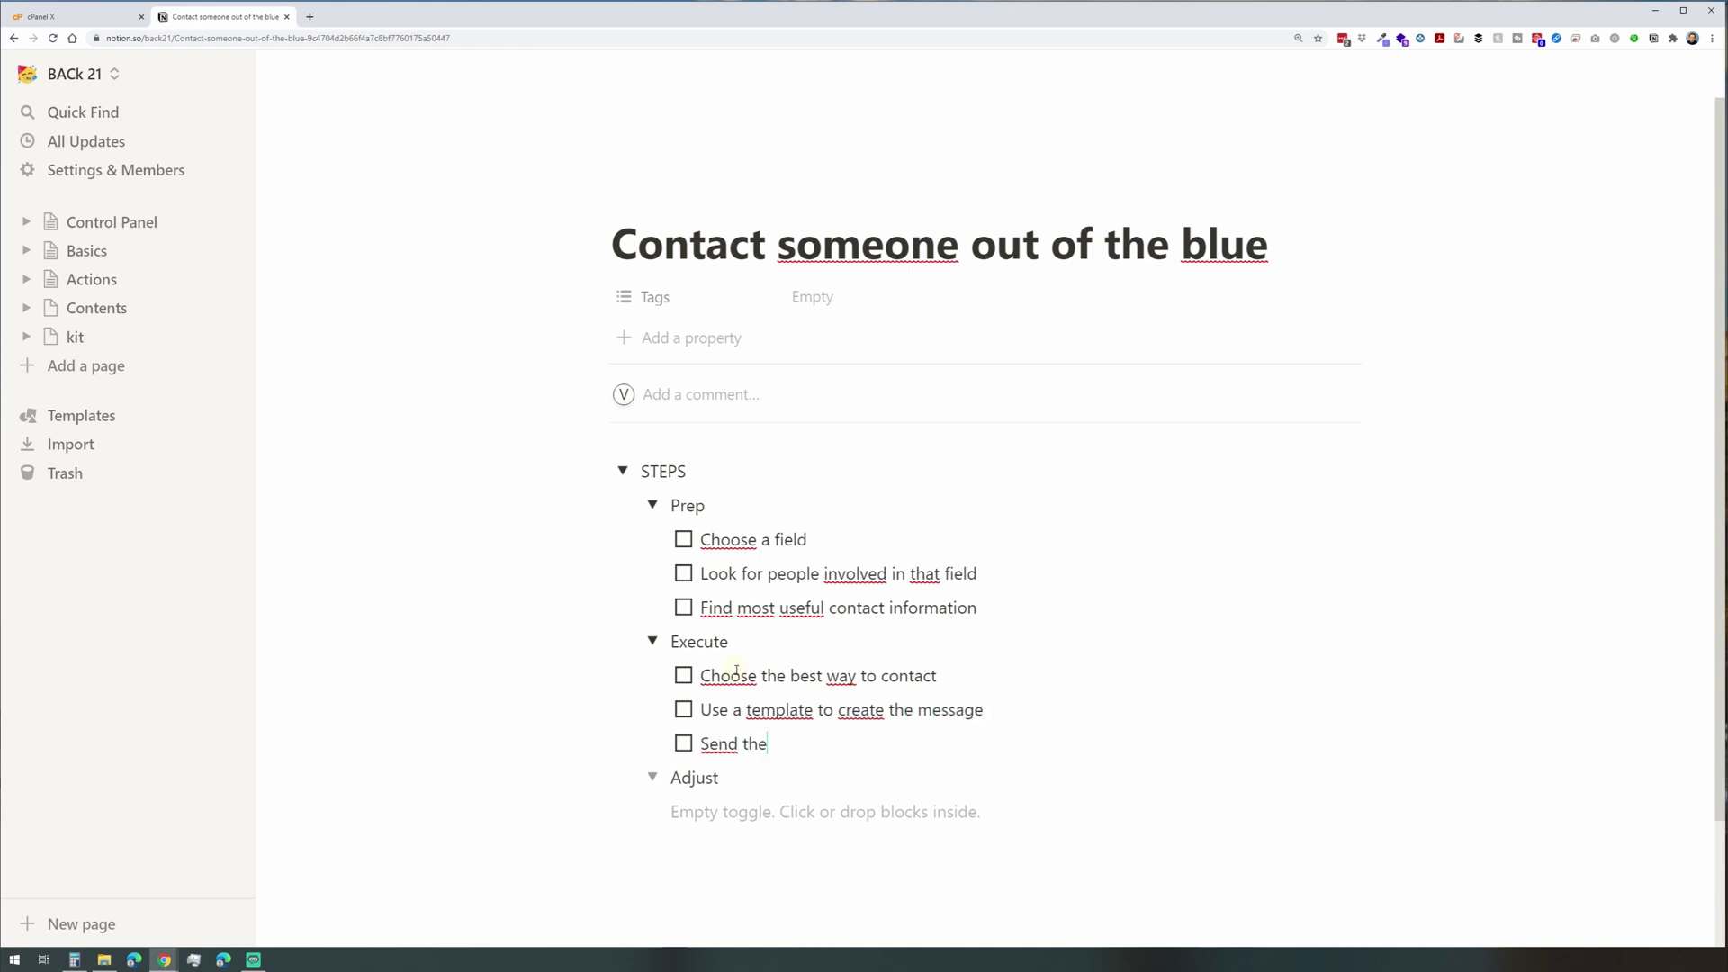
Under Adjust, add to-do items Follow-up, Assign and Close.
{"action": "left_click", "coordinate": [698, 811]}
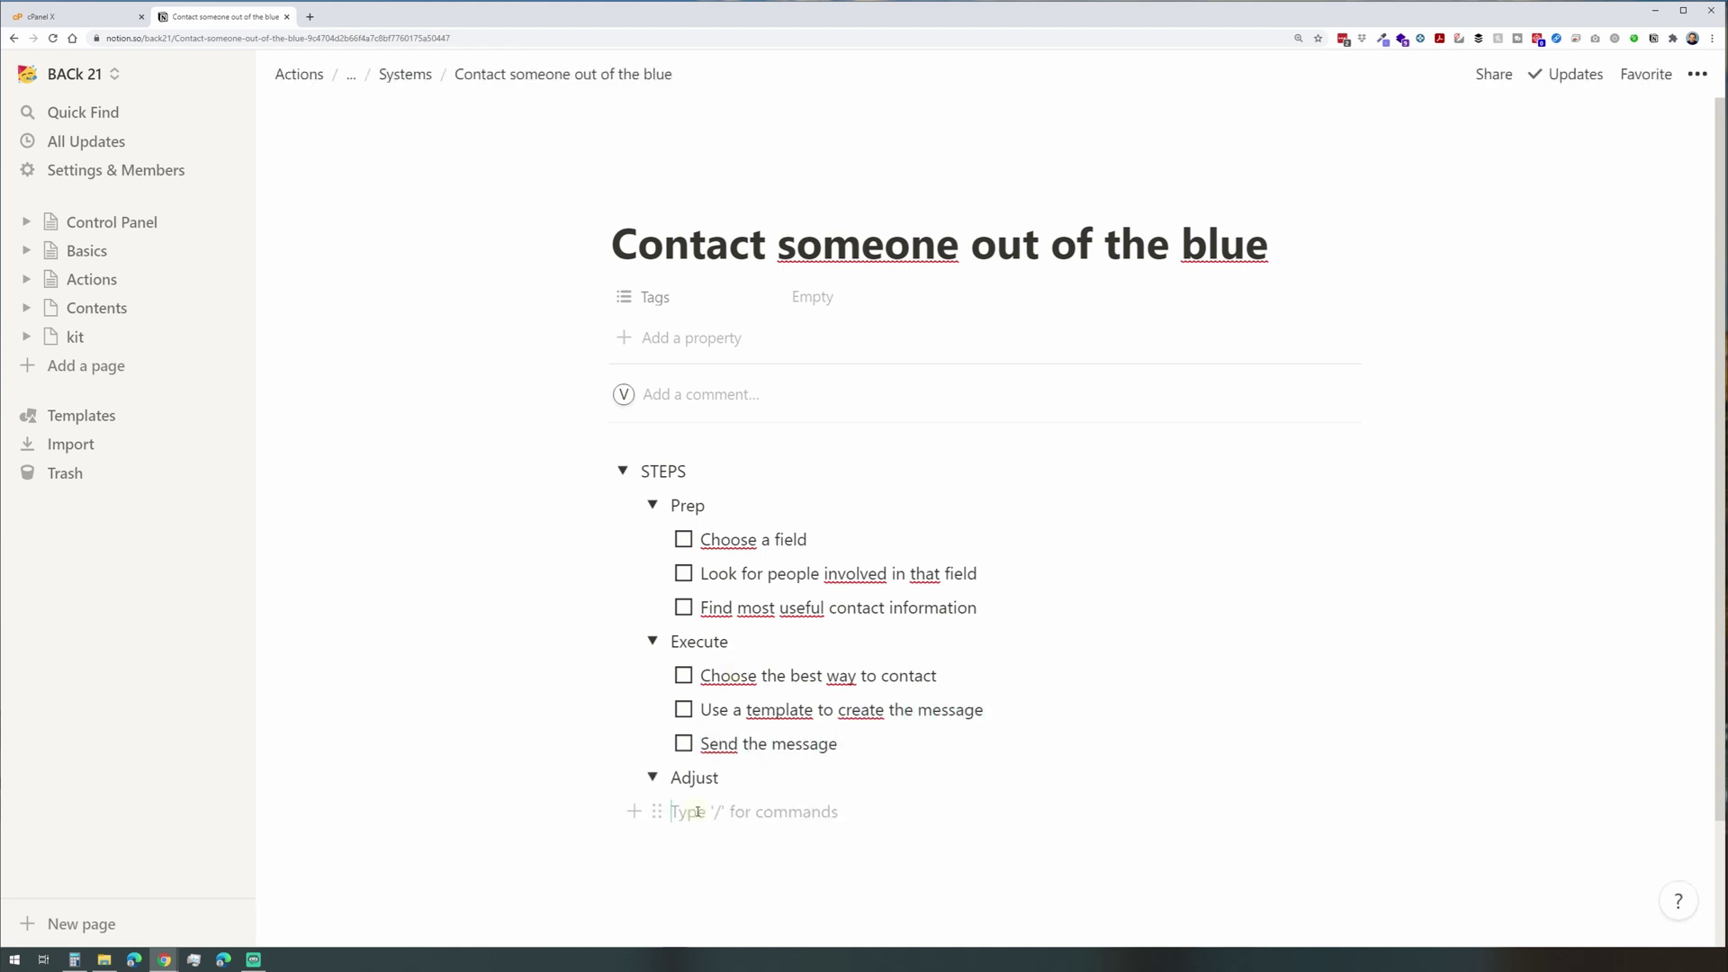
{"action": "type", "text": "/che"}
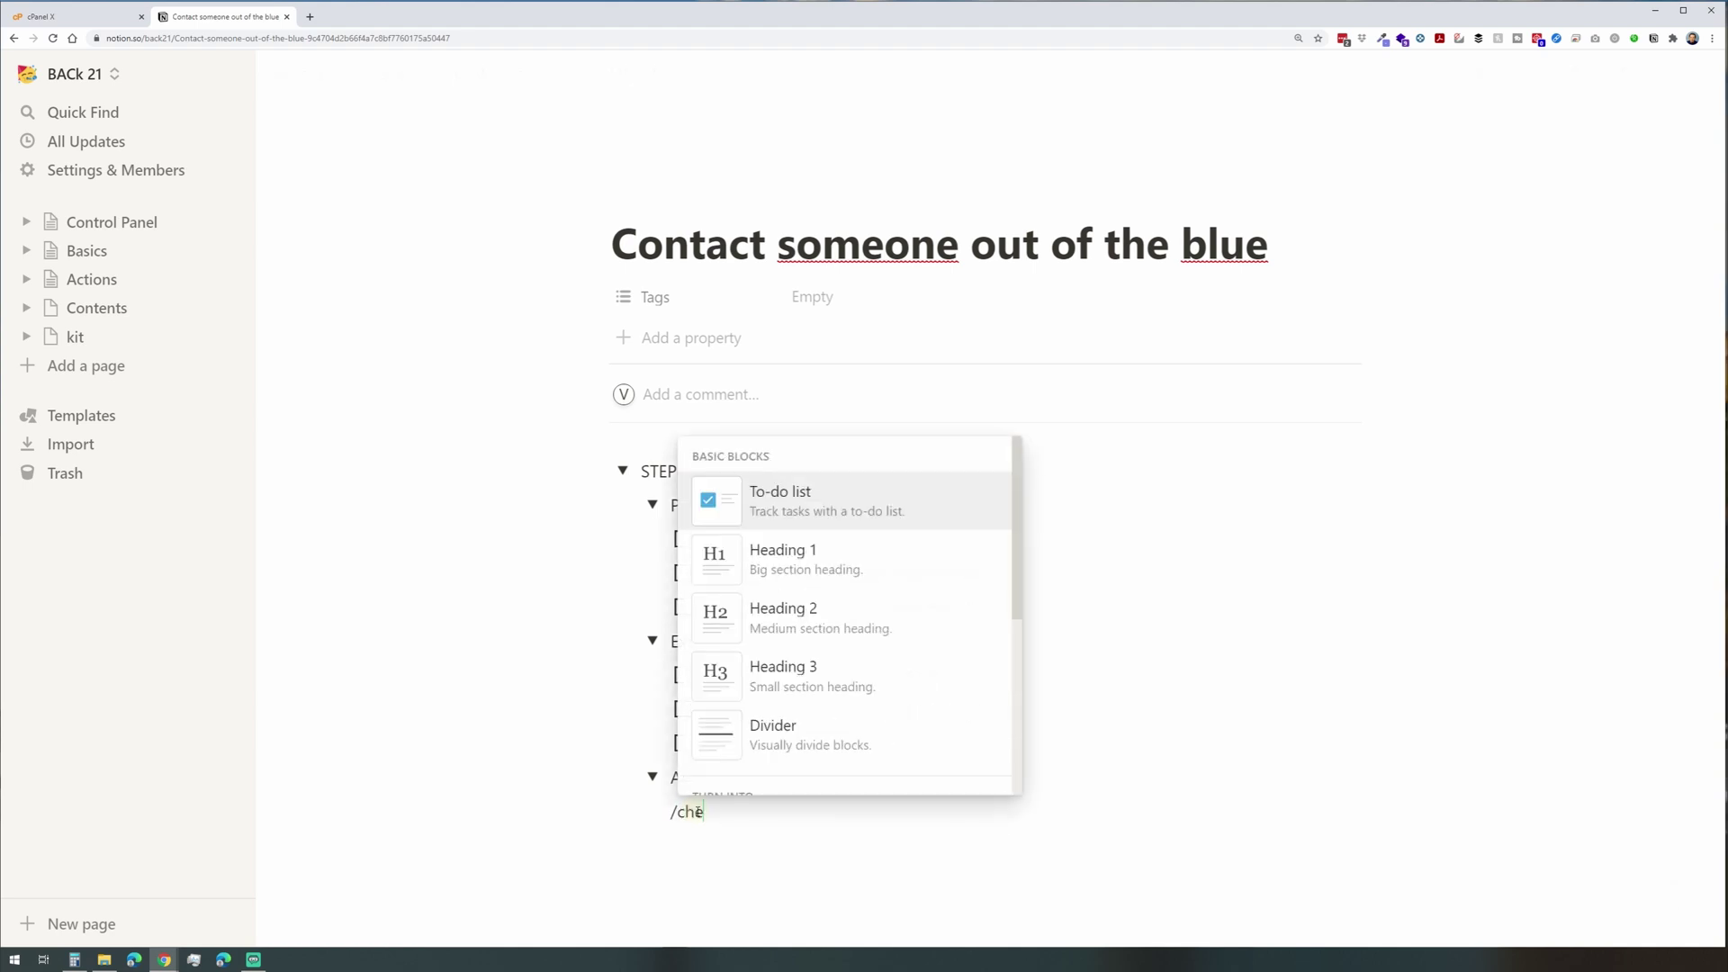
{"action": "key", "text": "Return"}
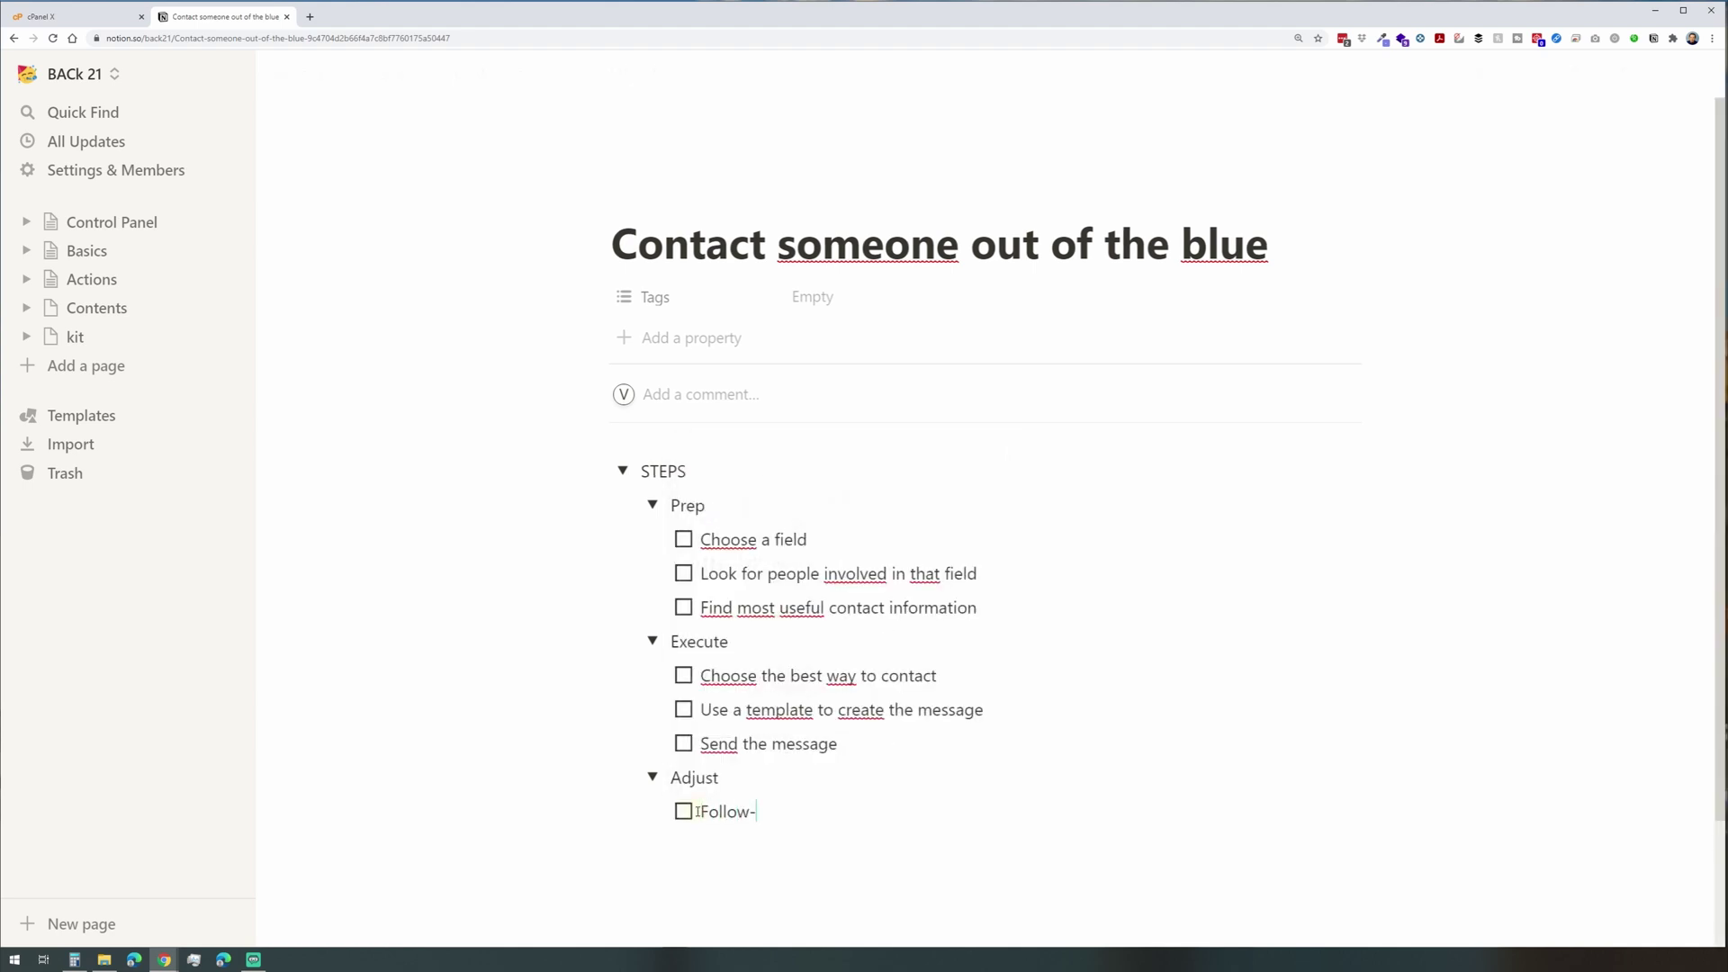
{"action": "type", "text": "se"}
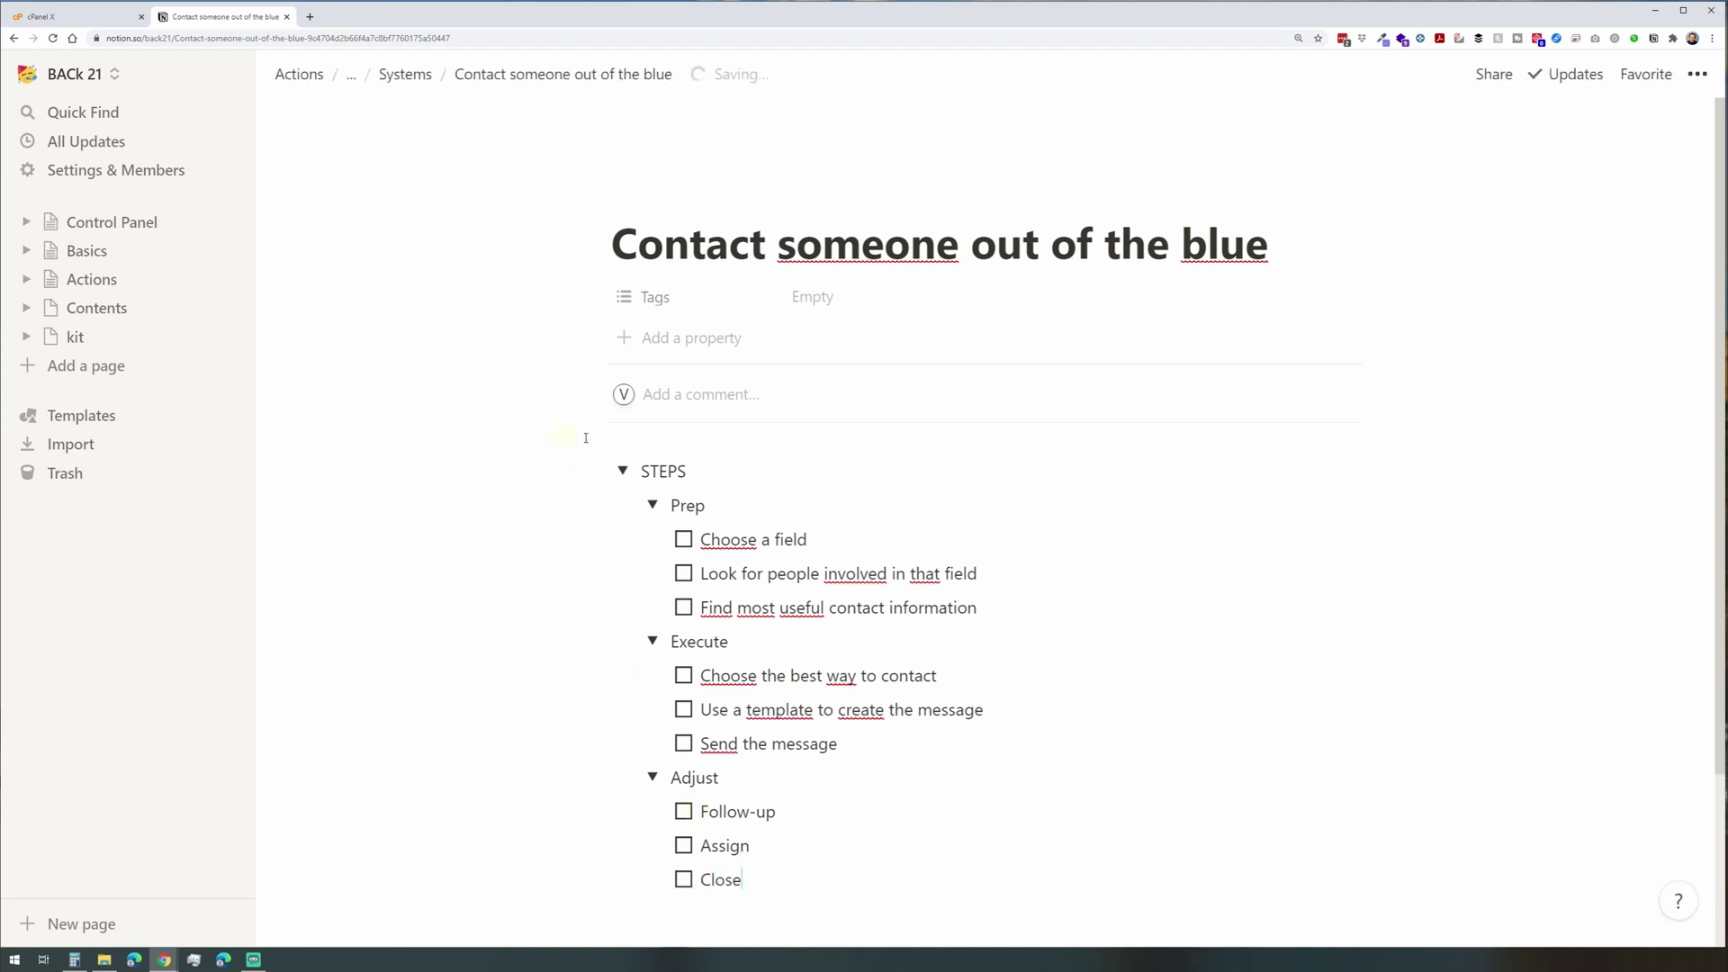
{"action": "scroll", "coordinate": [869, 613], "scroll_direction": "down", "scroll_amount": 1}
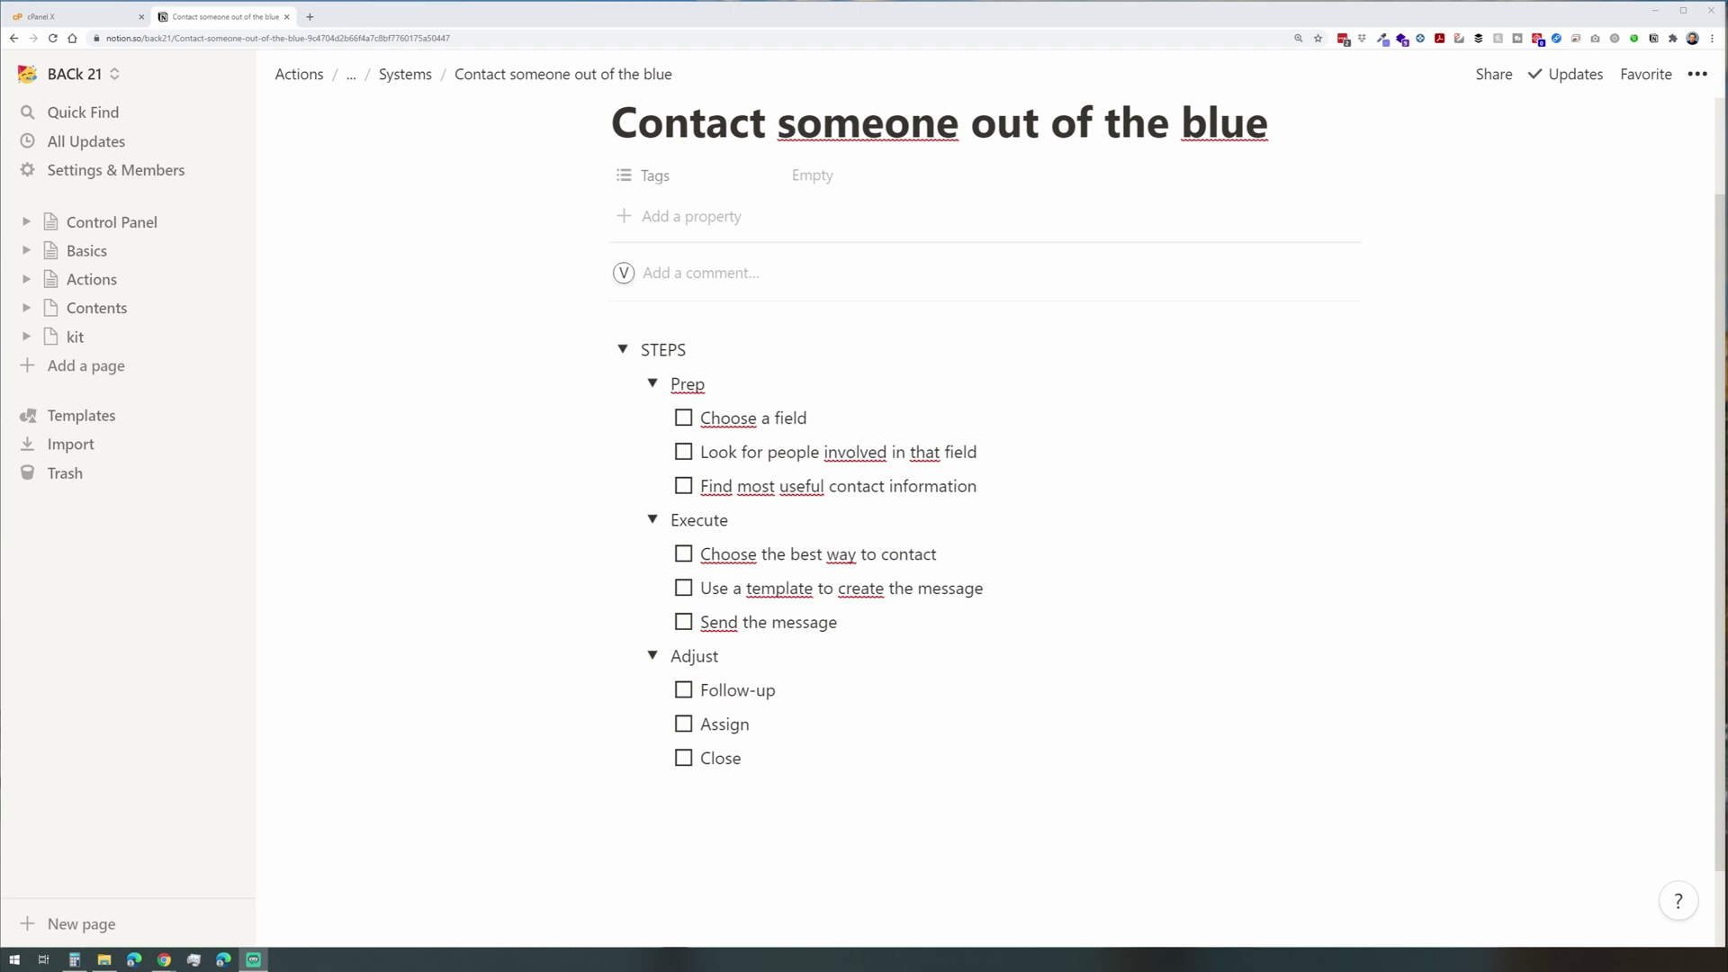
Switch the Actions page to small text and full width.
{"action": "left_click", "coordinate": [92, 279]}
{"action": "left_click", "coordinate": [1697, 75]}
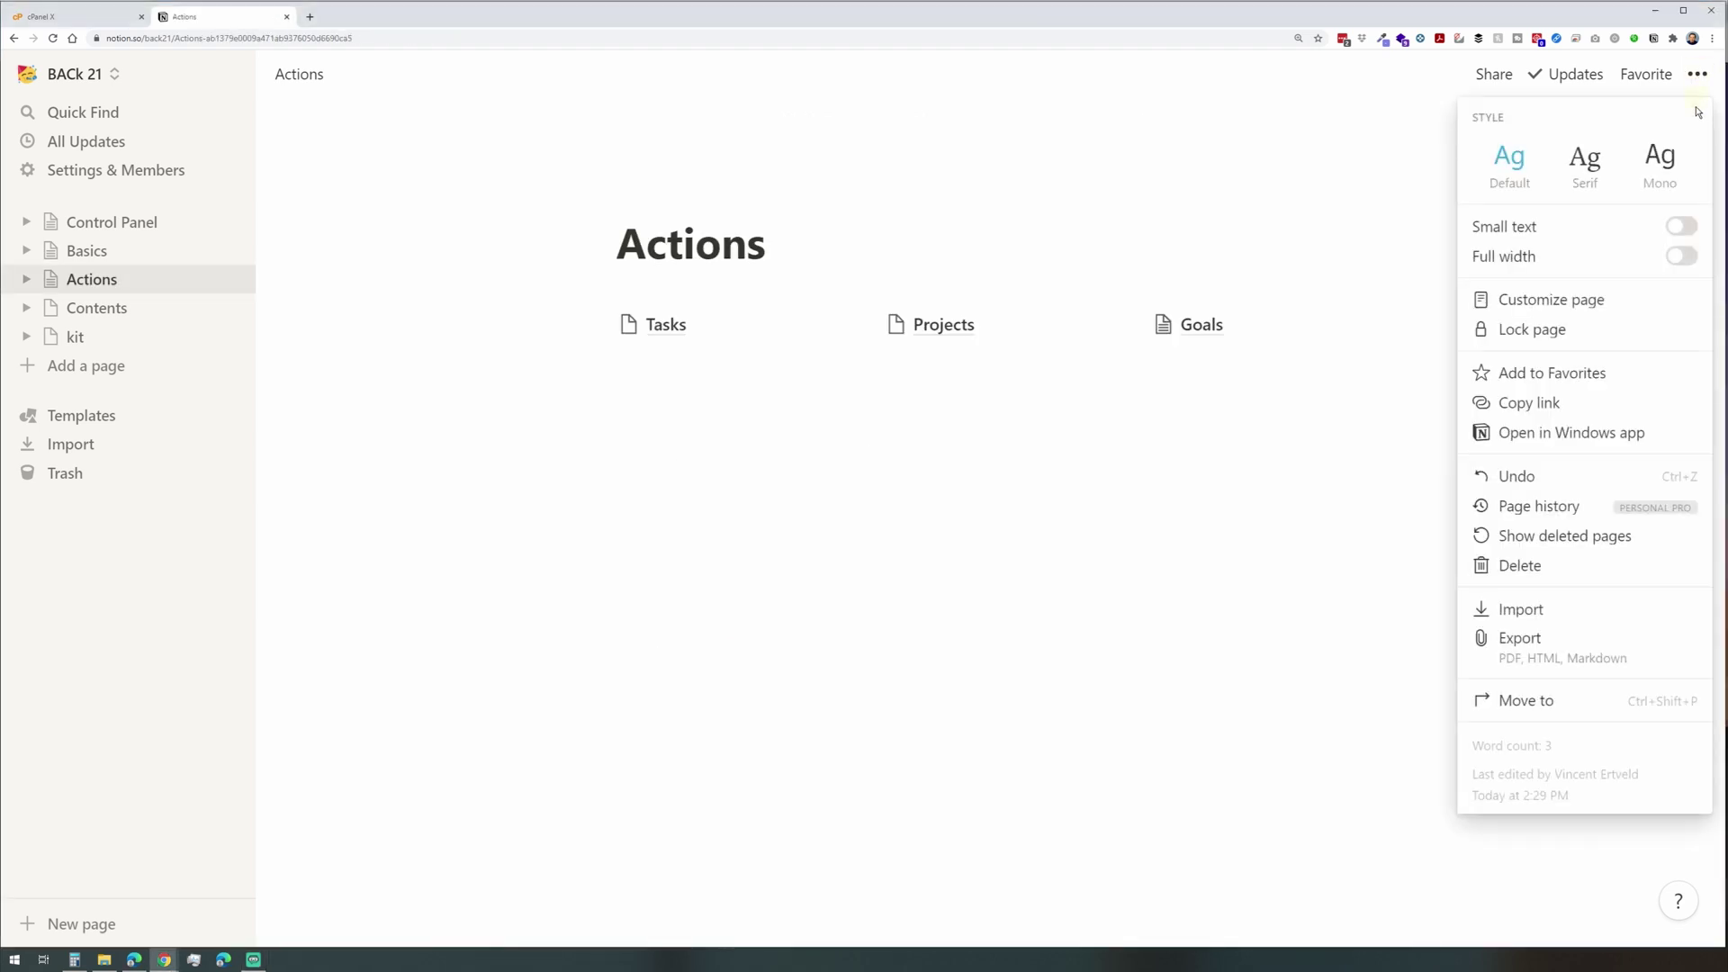
{"action": "left_click", "coordinate": [1679, 227]}
{"action": "left_click", "coordinate": [1681, 256]}
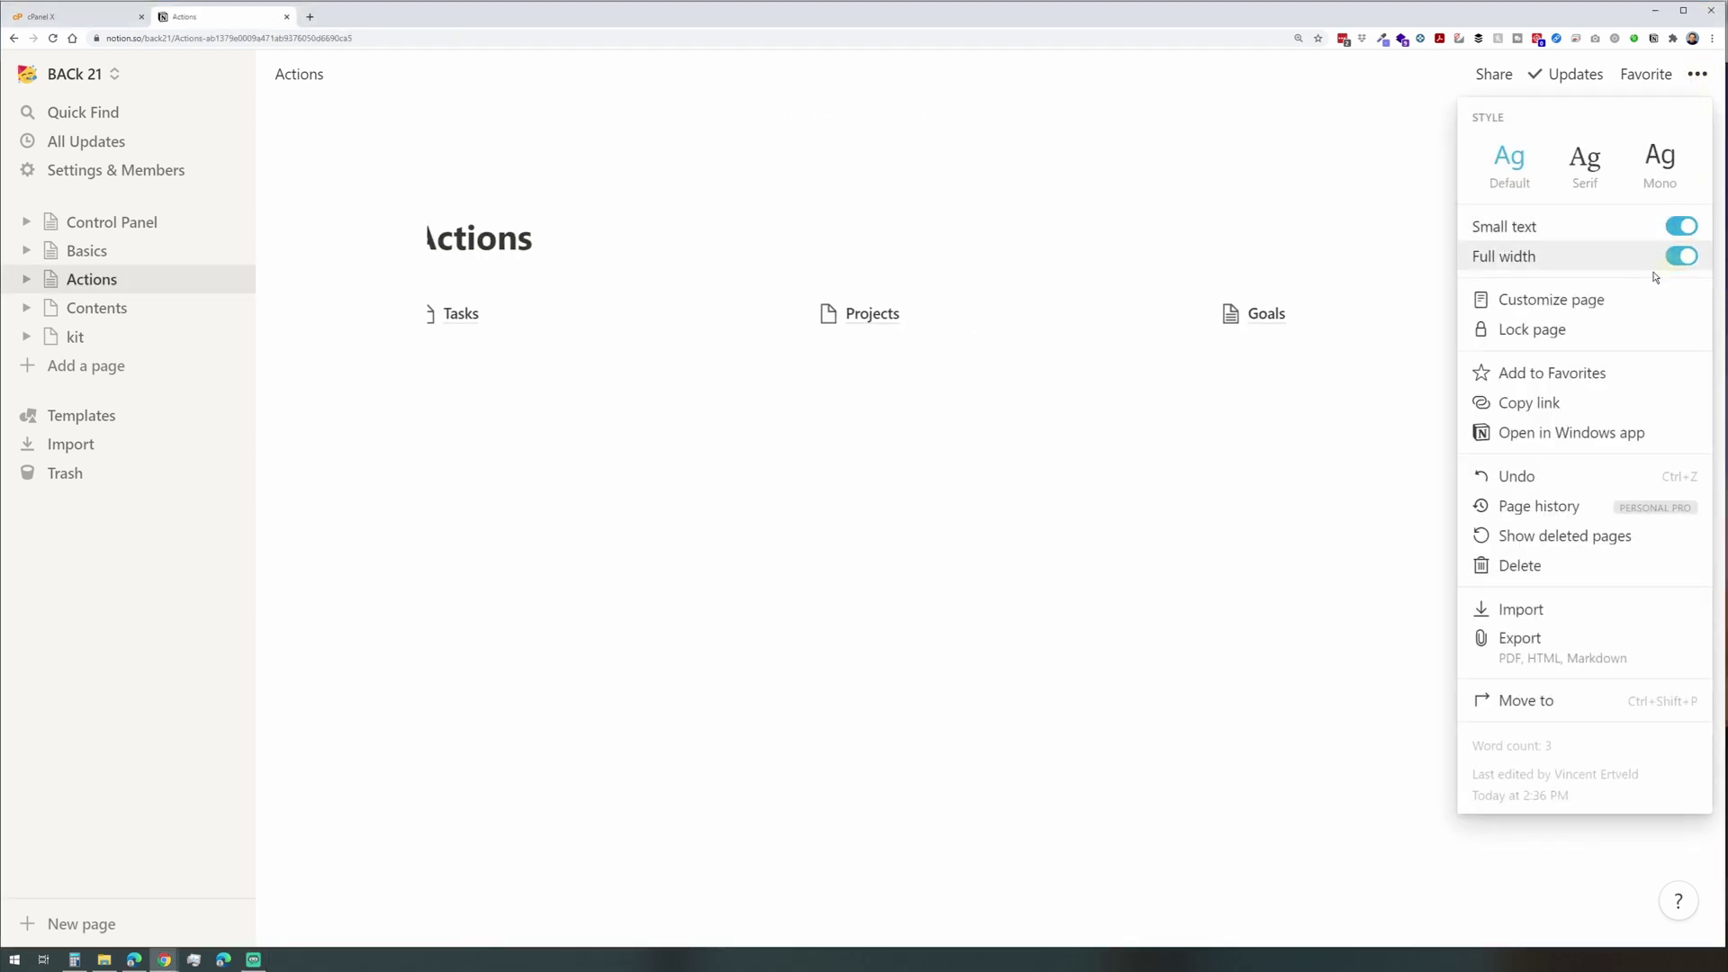
{"action": "left_click", "coordinate": [1268, 323]}
{"action": "left_click", "coordinate": [1271, 317]}
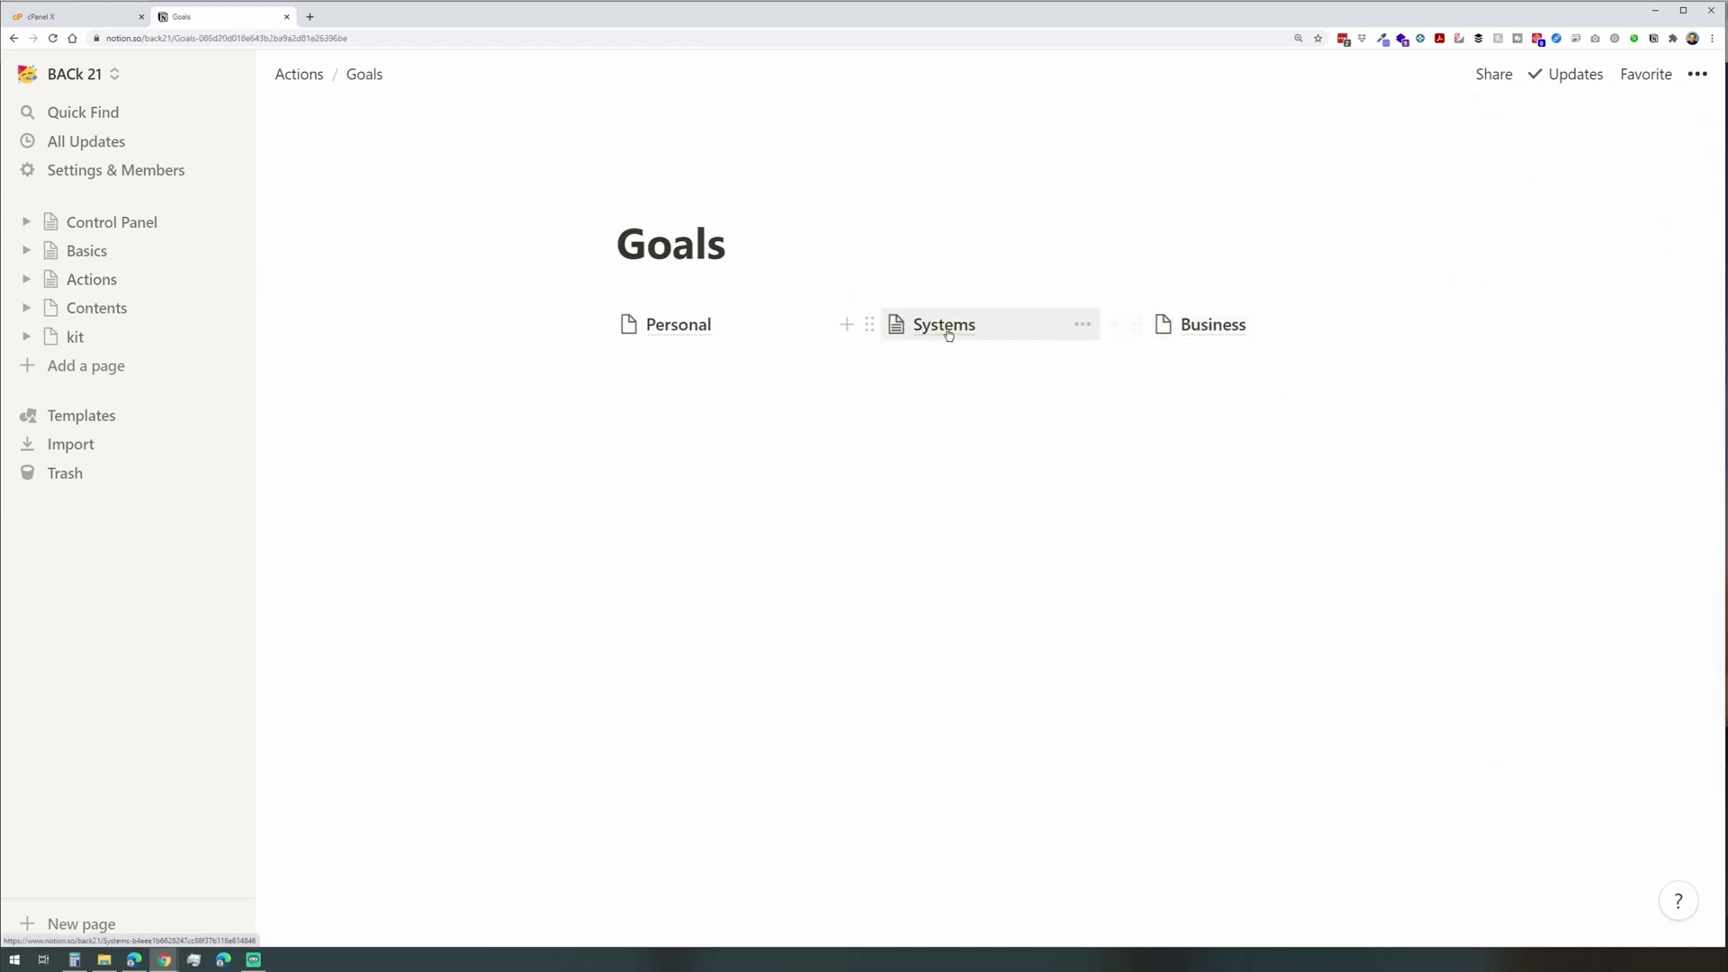
Insert an inline table named Business Goals on the Business page.
{"action": "left_click", "coordinate": [1205, 329]}
{"action": "key", "text": "Return"}
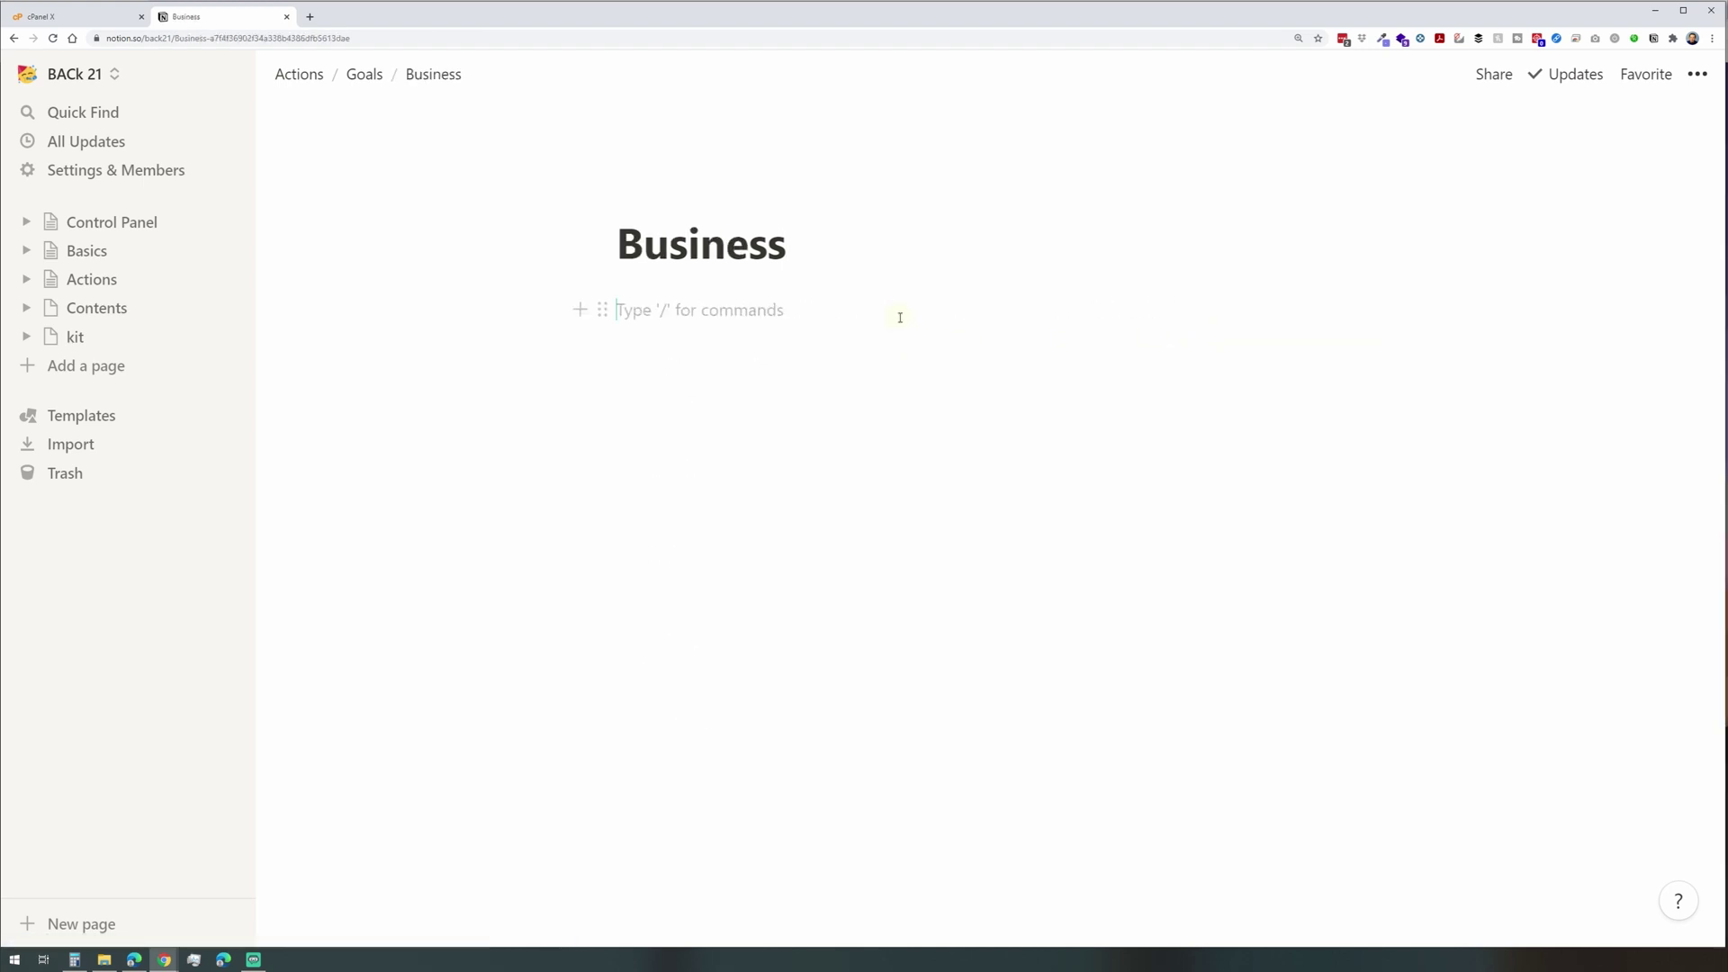
{"action": "type", "text": "/tabl"}
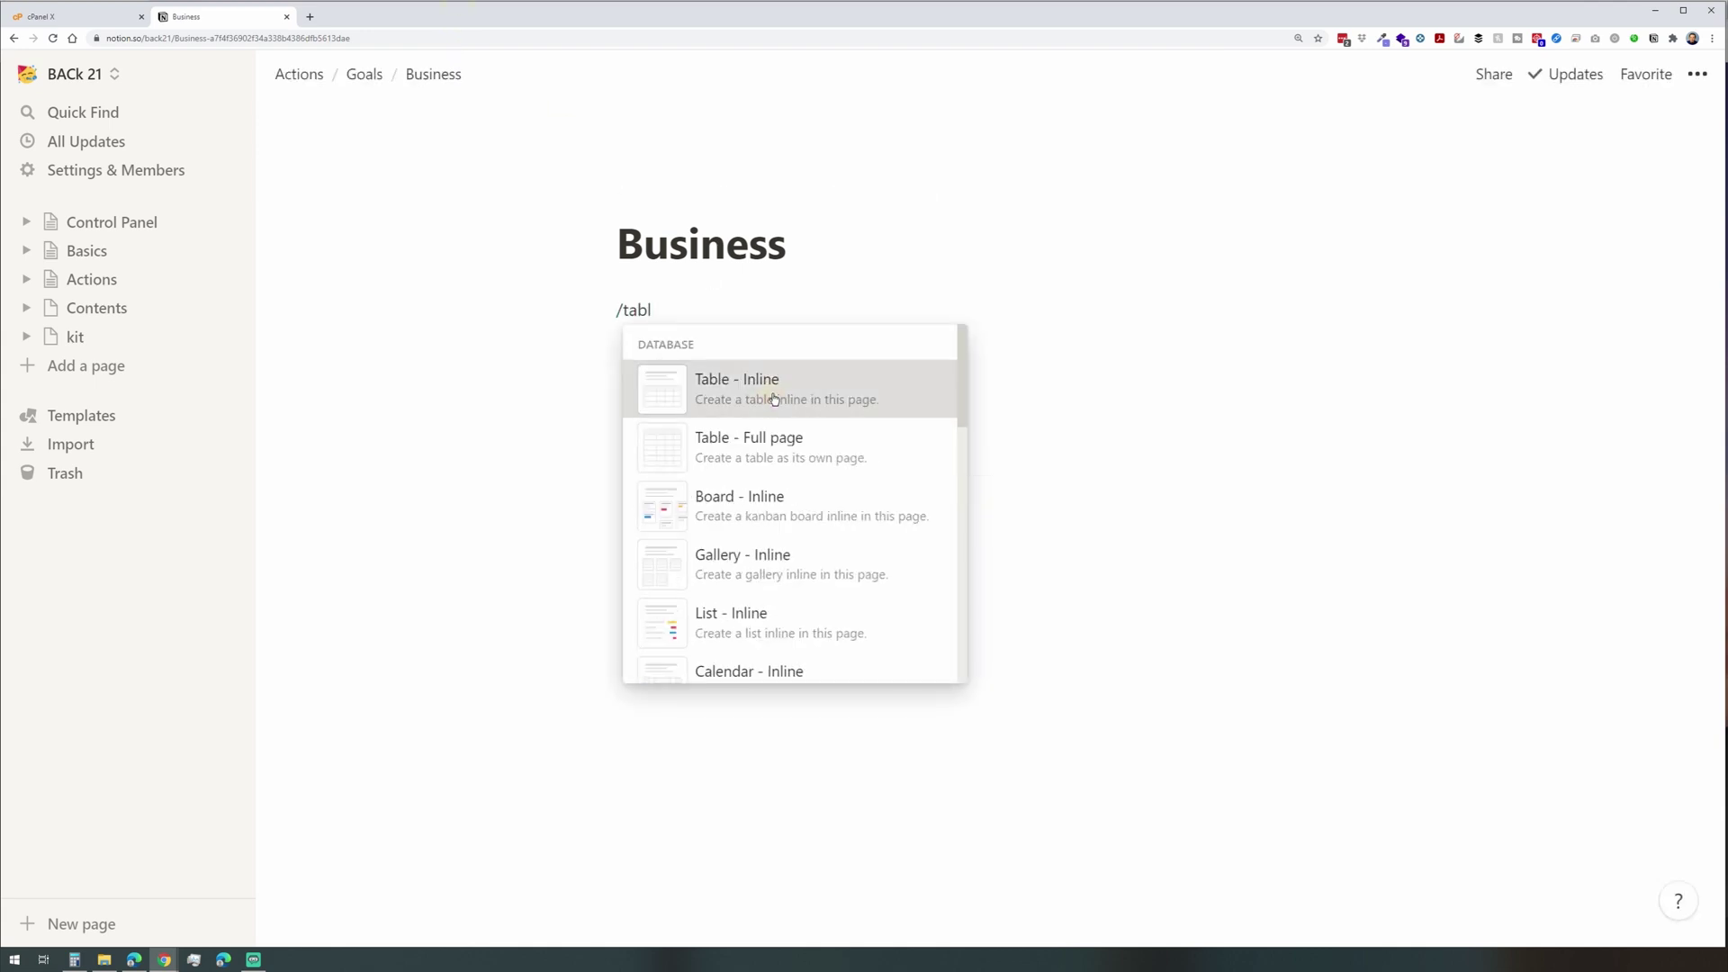
{"action": "left_click", "coordinate": [774, 398]}
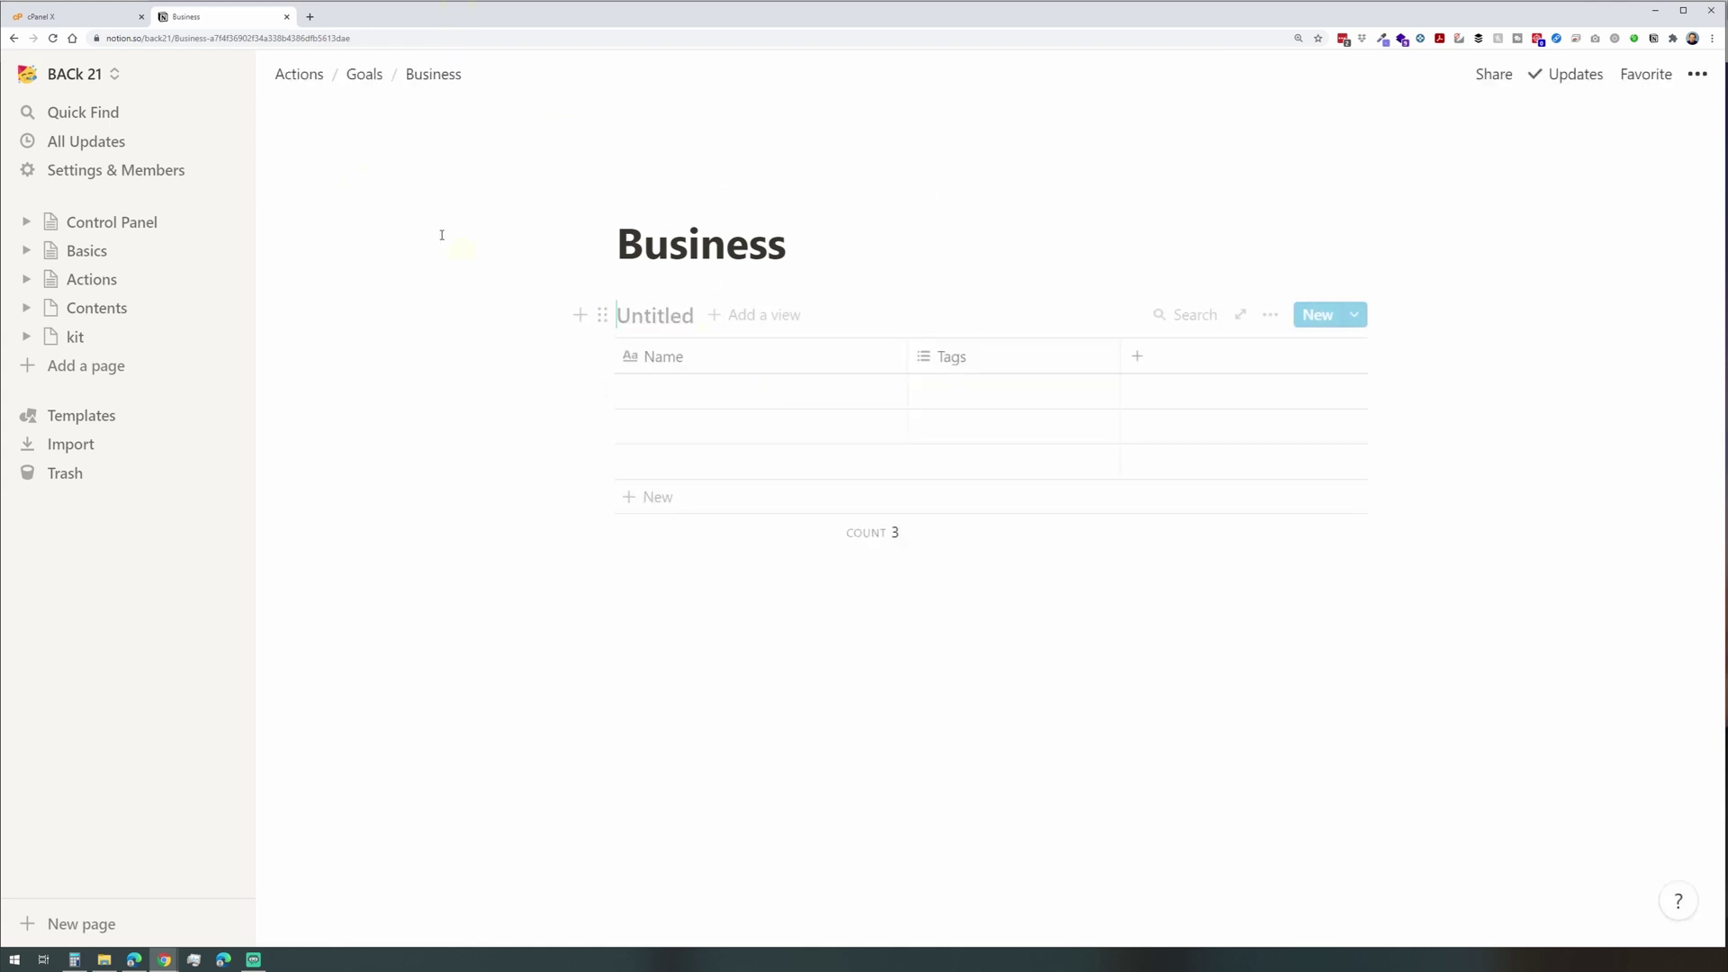
{"action": "type", "text": "Business Goals"}
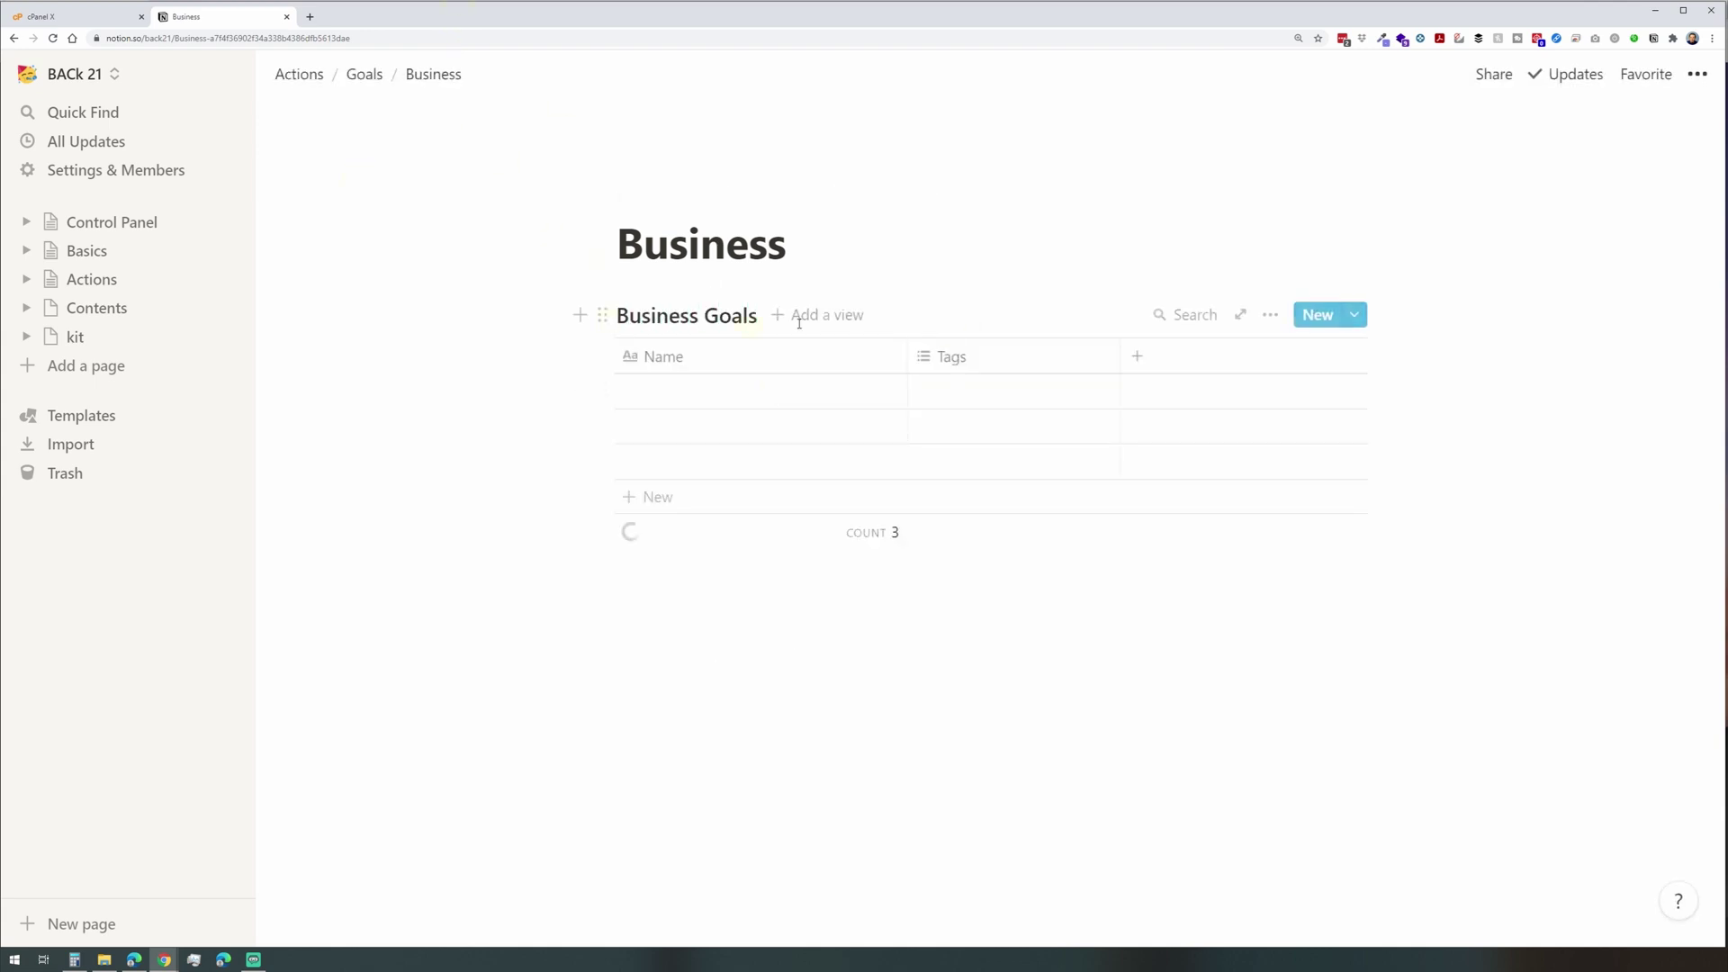
{"action": "left_click", "coordinate": [799, 402]}
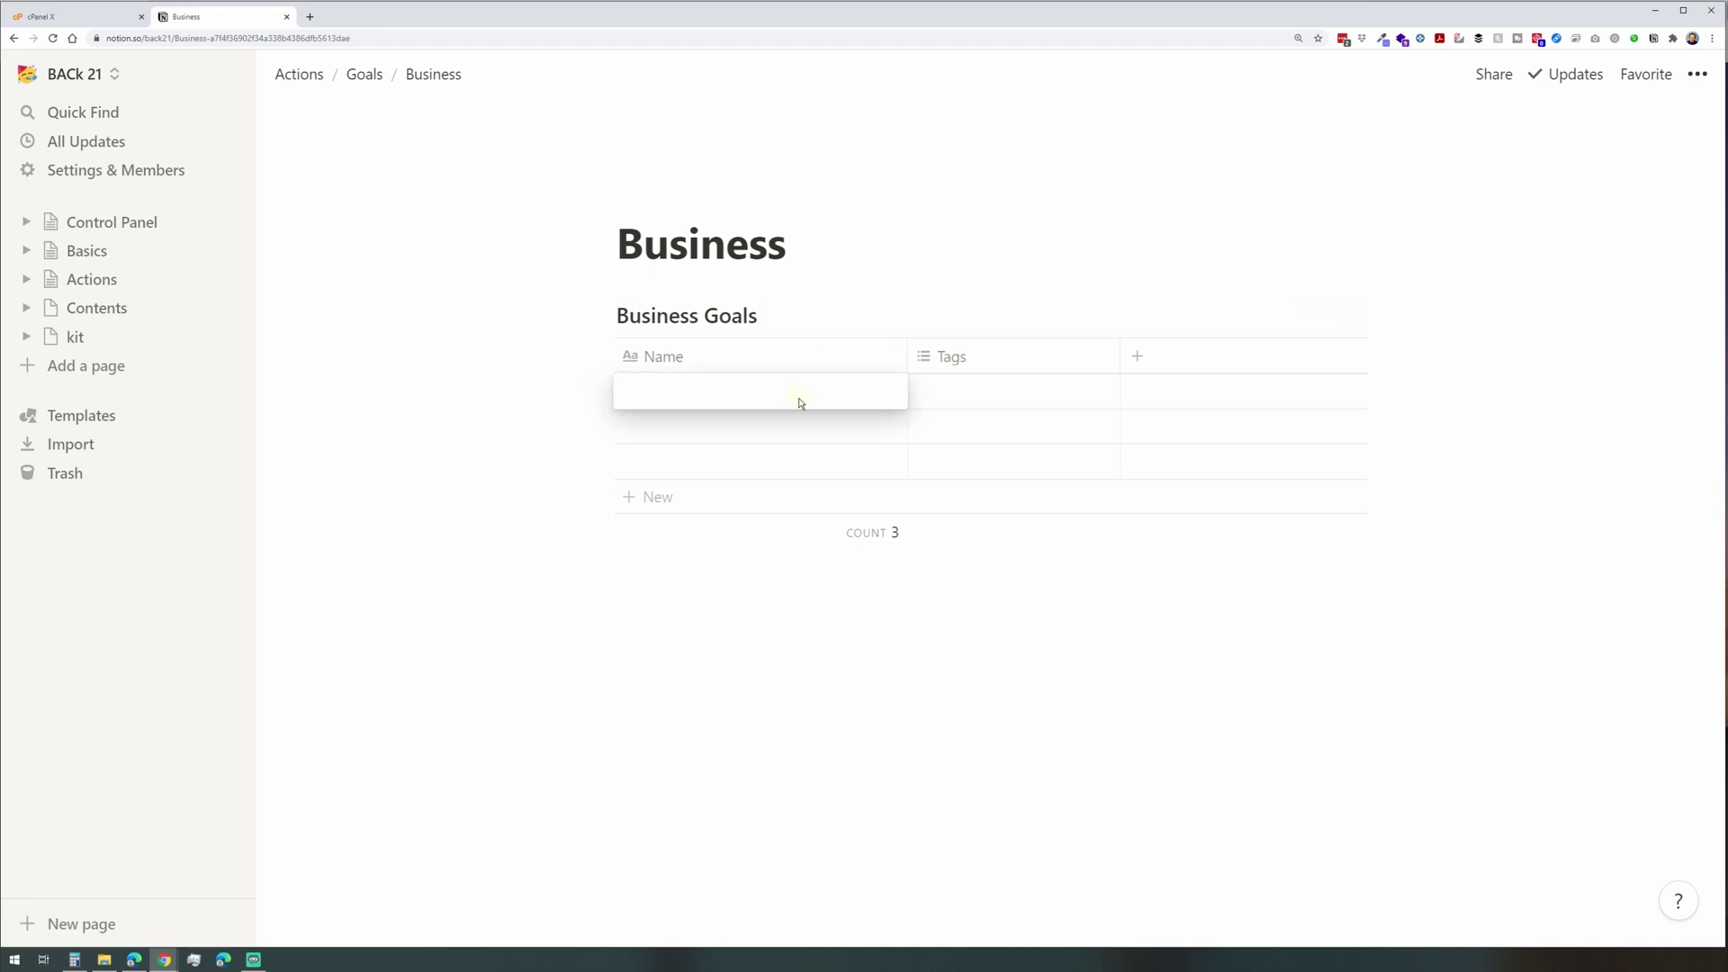
Change the Tags column into a relation to Systems named System involved.
{"action": "left_click", "coordinate": [954, 360]}
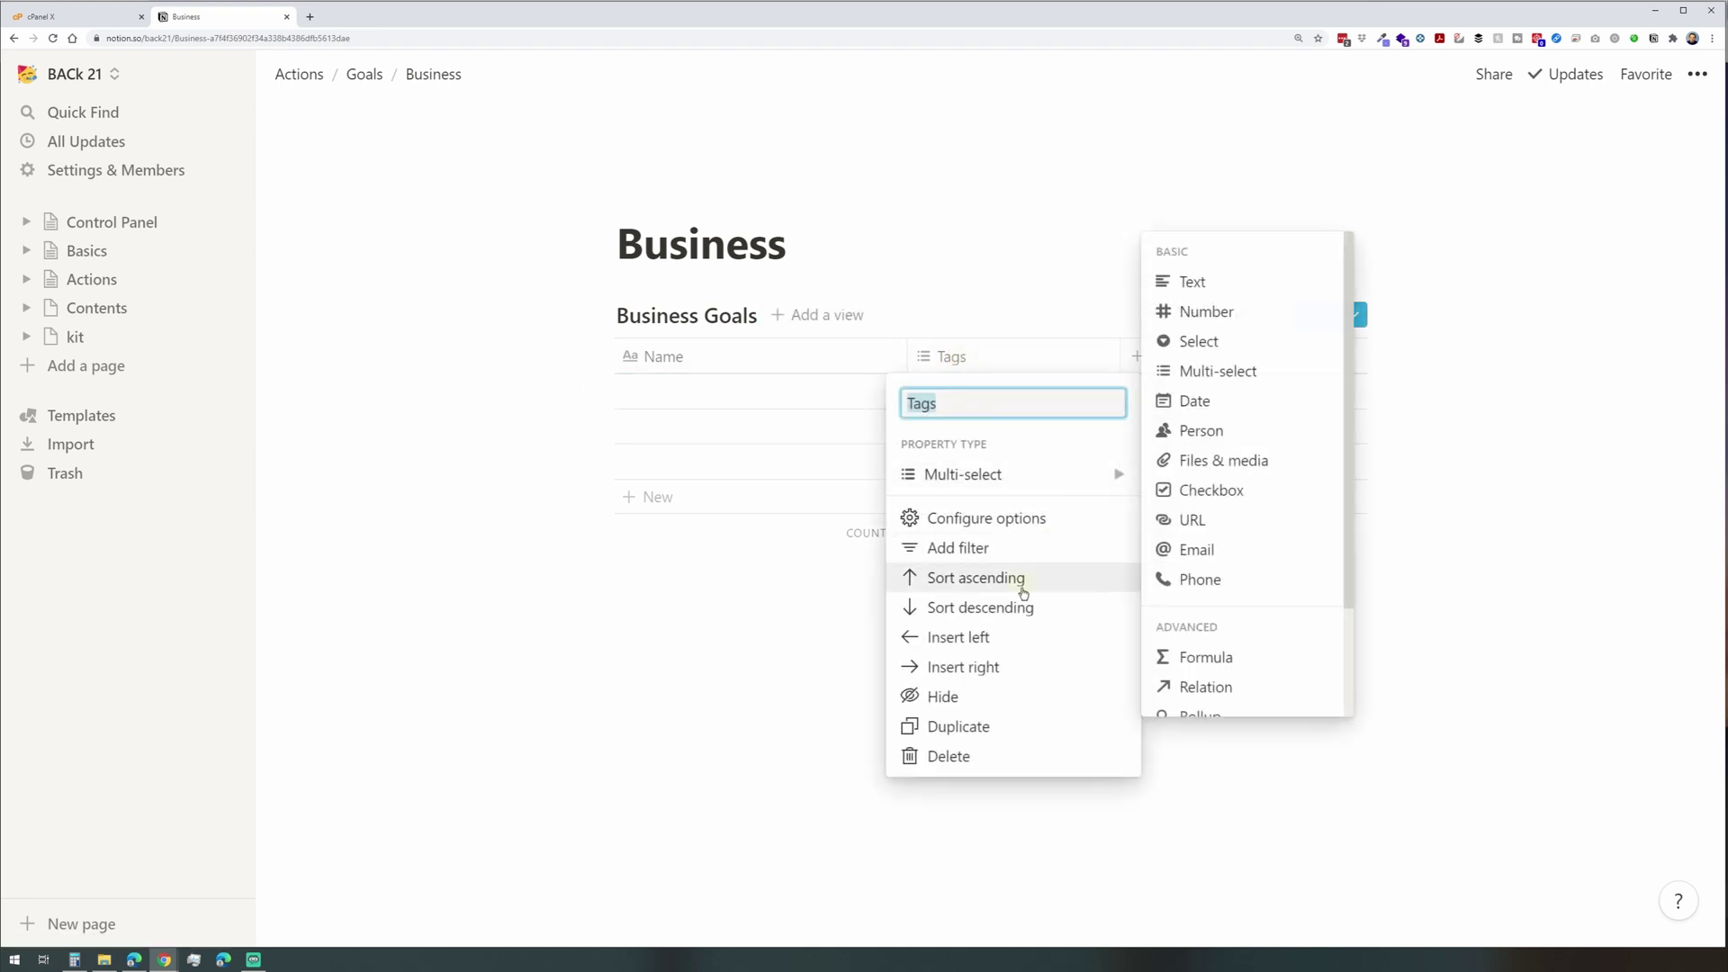
{"action": "mouse_move", "coordinate": [1056, 474]}
{"action": "scroll", "coordinate": [1221, 649], "scroll_direction": "down", "scroll_amount": 1}
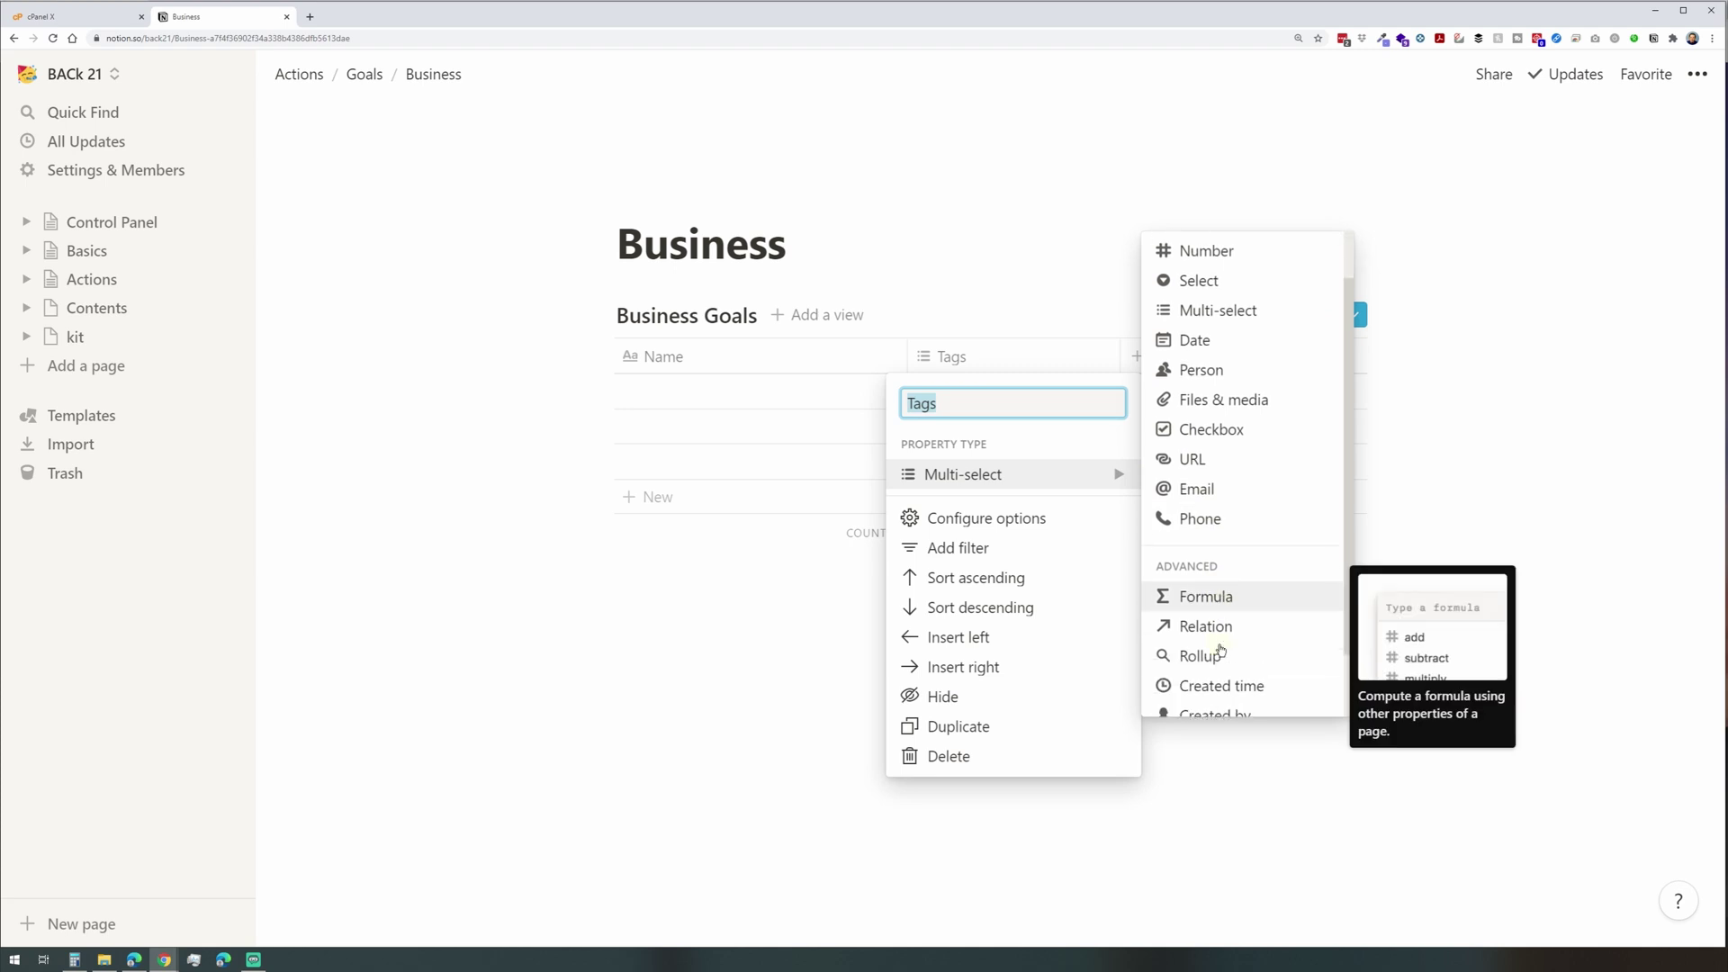
{"action": "left_click", "coordinate": [1204, 626]}
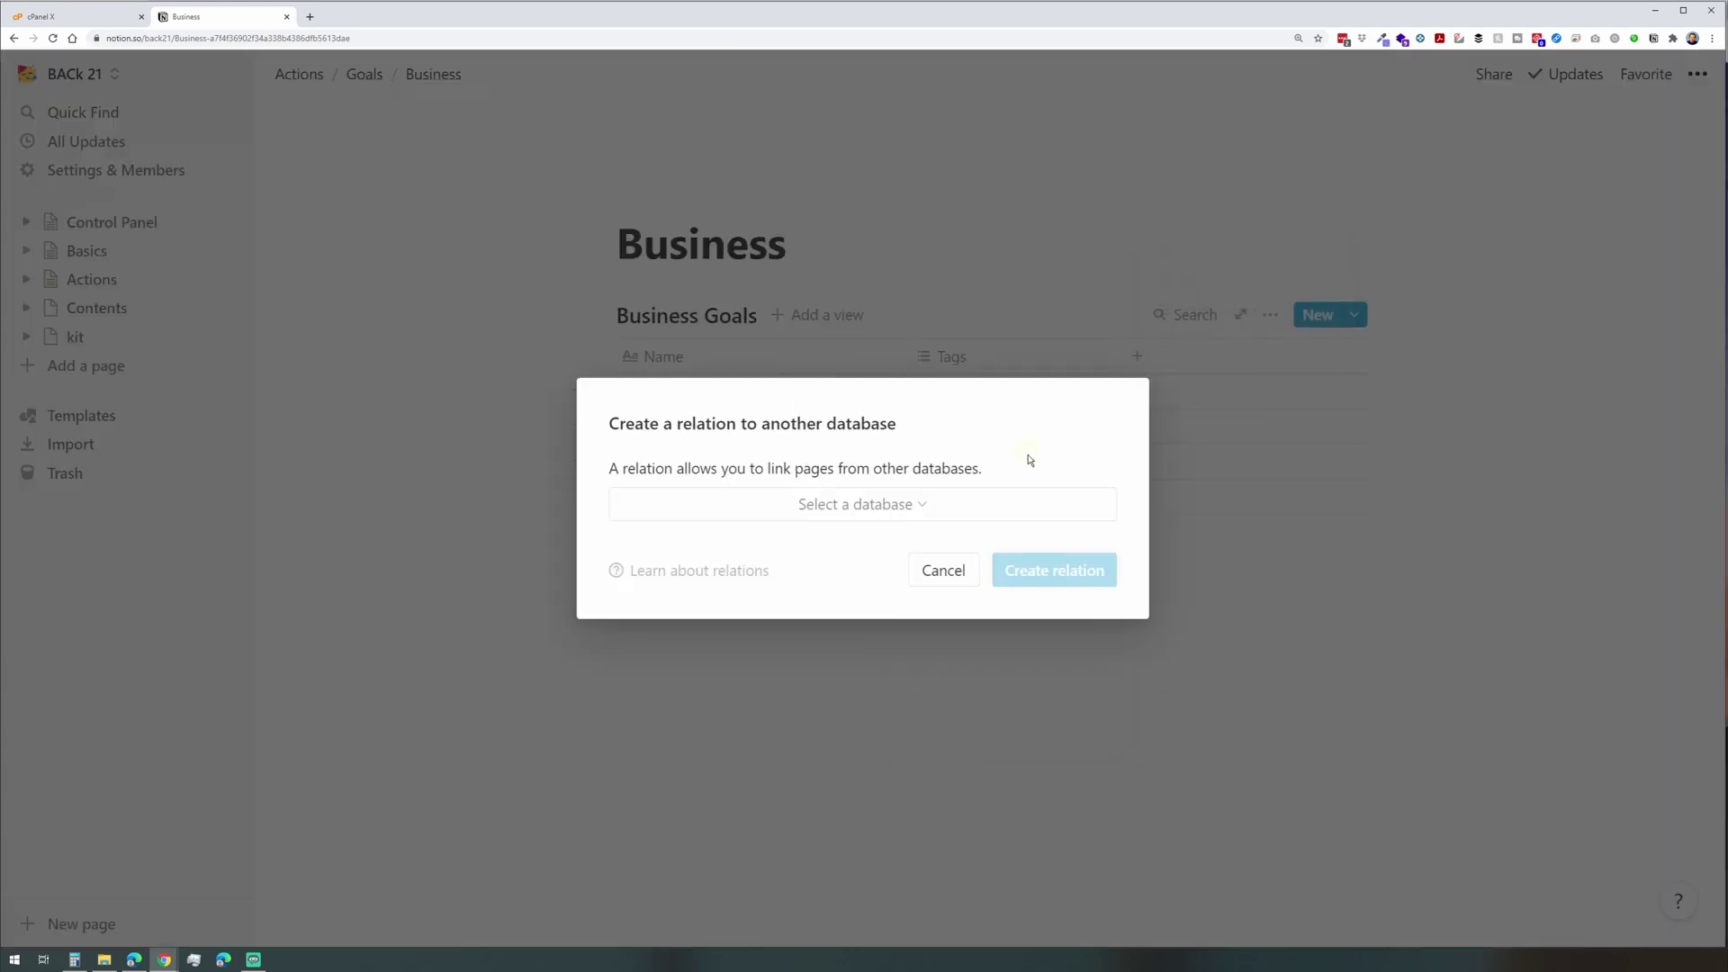
{"action": "left_click", "coordinate": [970, 512]}
{"action": "scroll", "coordinate": [902, 594], "scroll_direction": "down", "scroll_amount": 3}
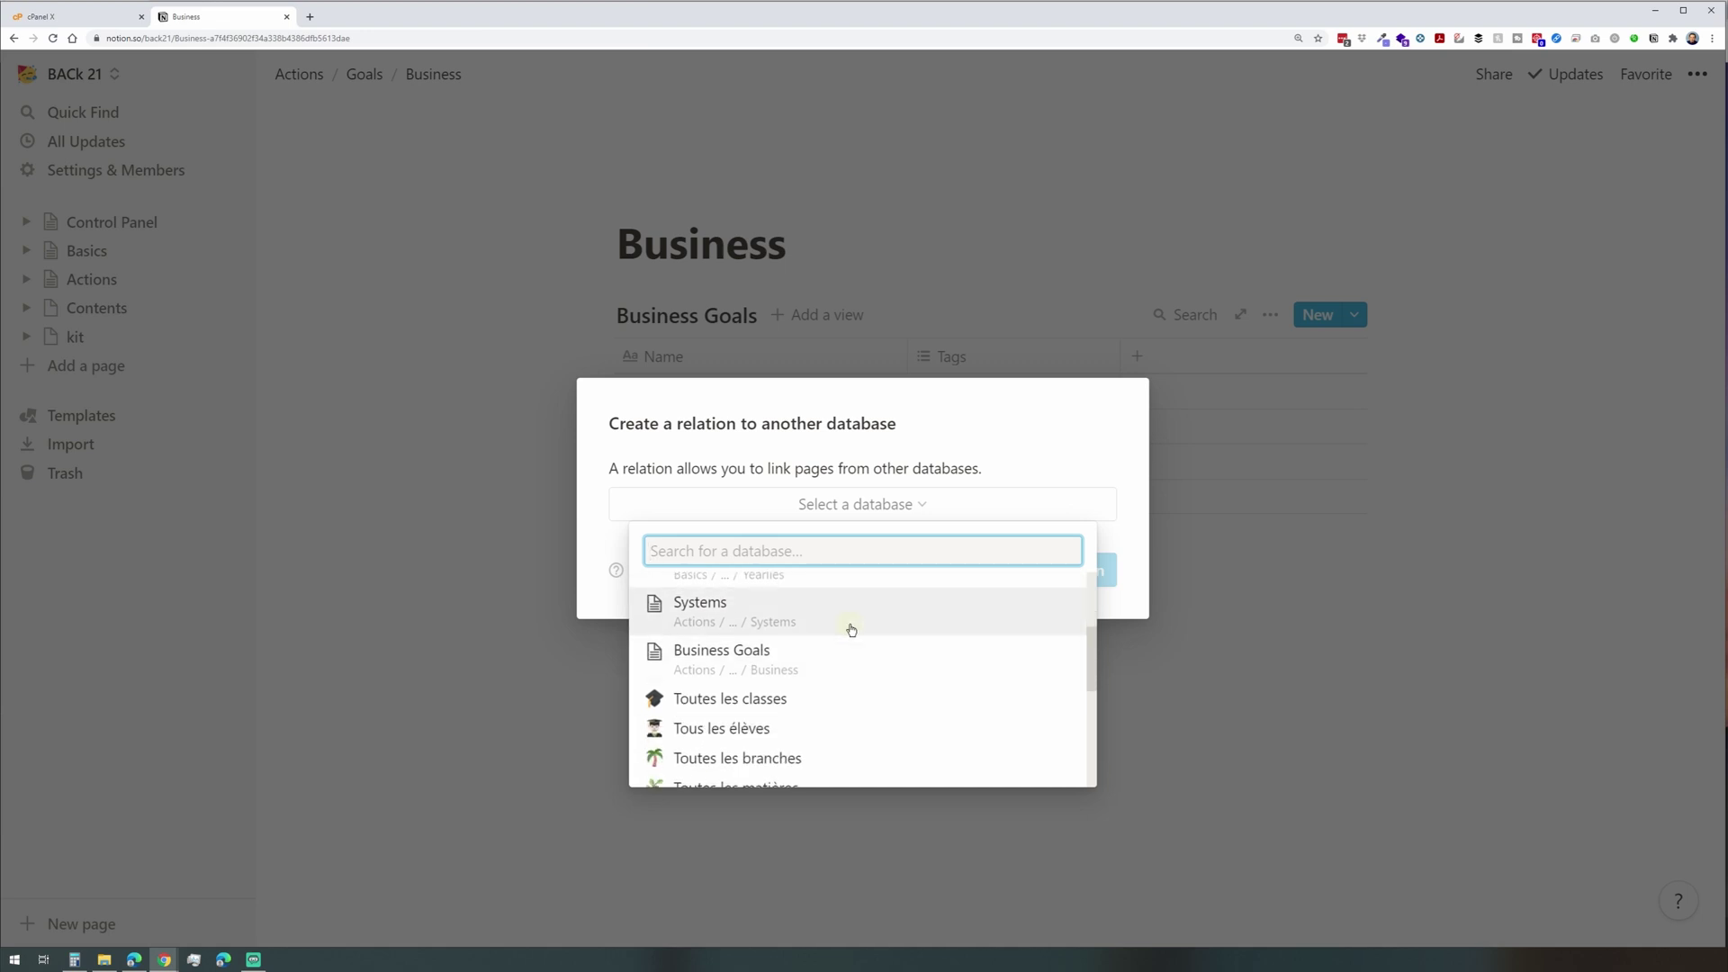
{"action": "left_click", "coordinate": [852, 629]}
{"action": "left_click", "coordinate": [1022, 572]}
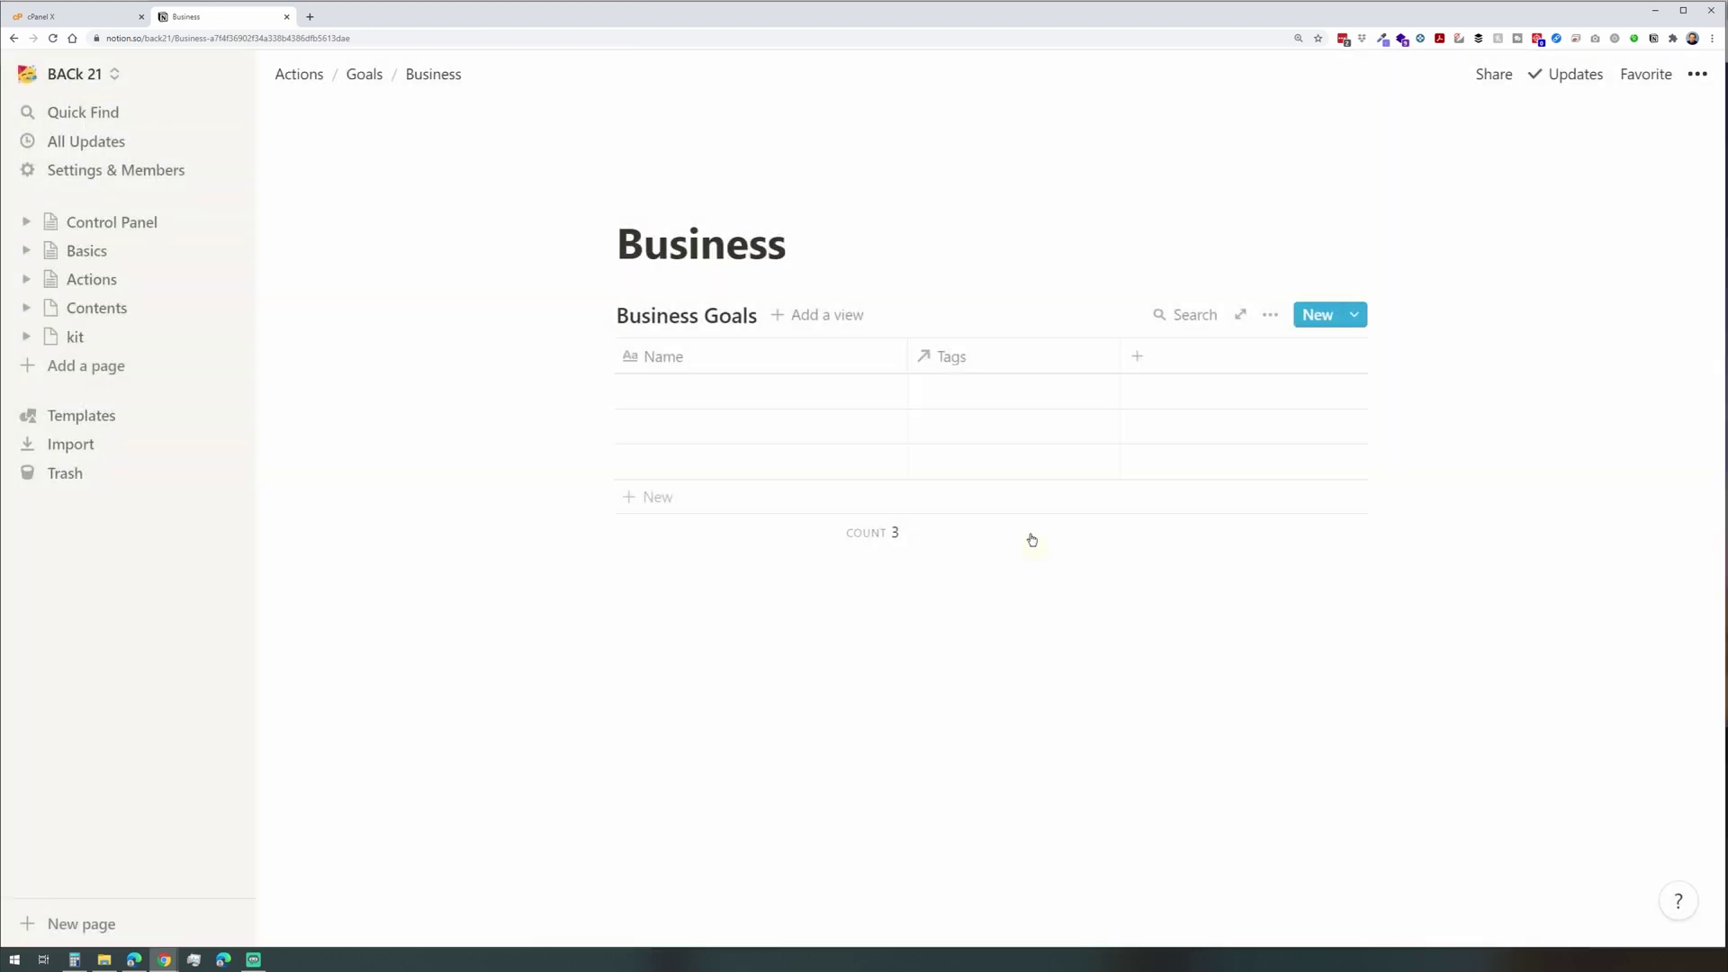
{"action": "left_click", "coordinate": [960, 360]}
{"action": "type", "text": "Syte"}
{"action": "key", "text": "BackSpace"}
{"action": "key", "text": "BackSpace"}
{"action": "type", "text": "stem involved"}
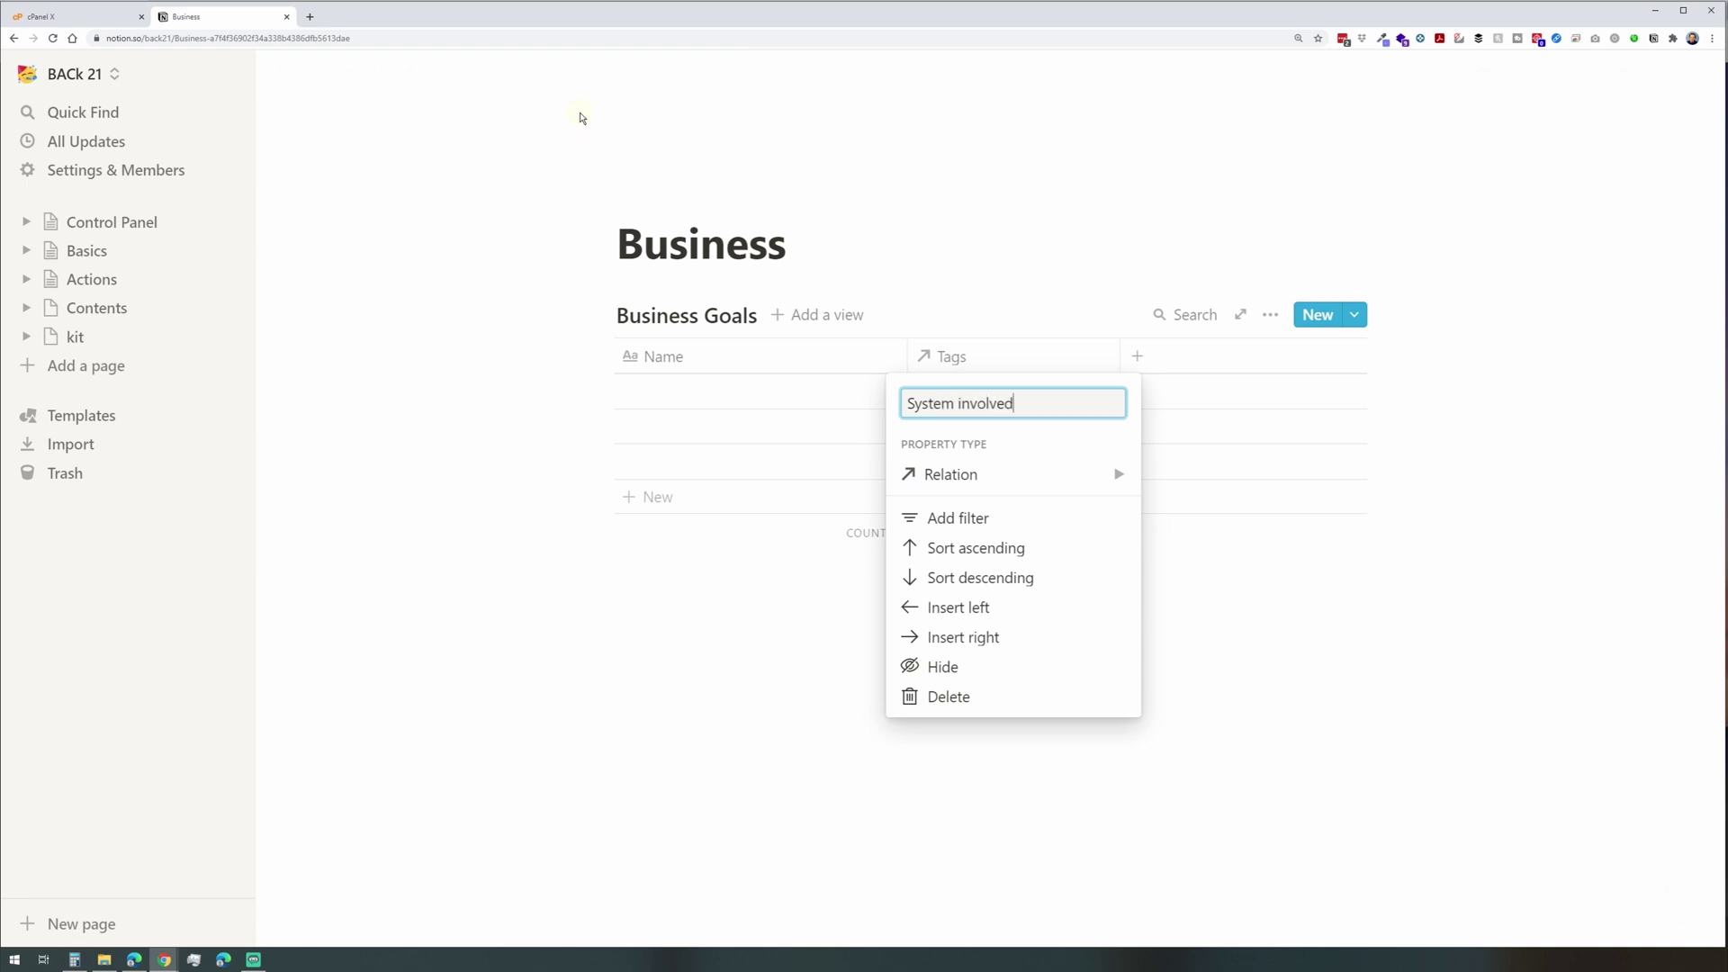
{"action": "key", "text": "Return"}
{"action": "key", "text": "Return"}
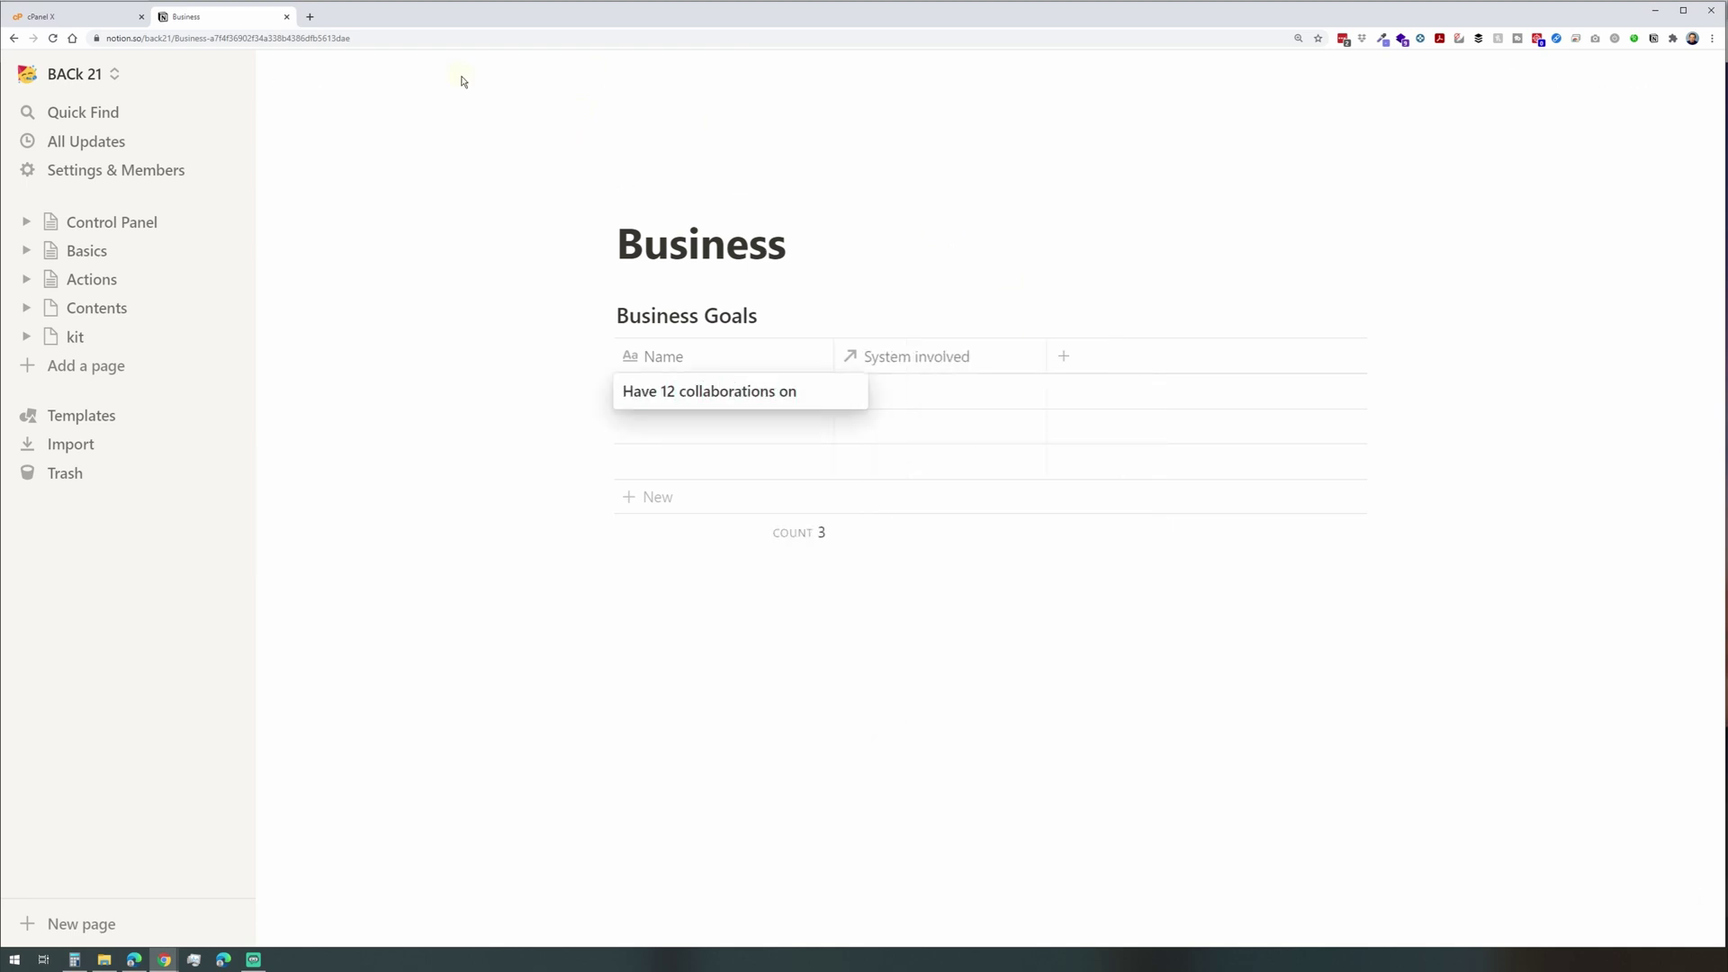
Add goal 'Engage 12 collaborations on the year' linked to 'Contact someone out of the blue'.
{"action": "type", "text": "Have 12 collaborations on the year"}
{"action": "key", "text": "Return"}
{"action": "left_click_drag", "start_coordinate": [833, 355], "coordinate": [882, 356]}
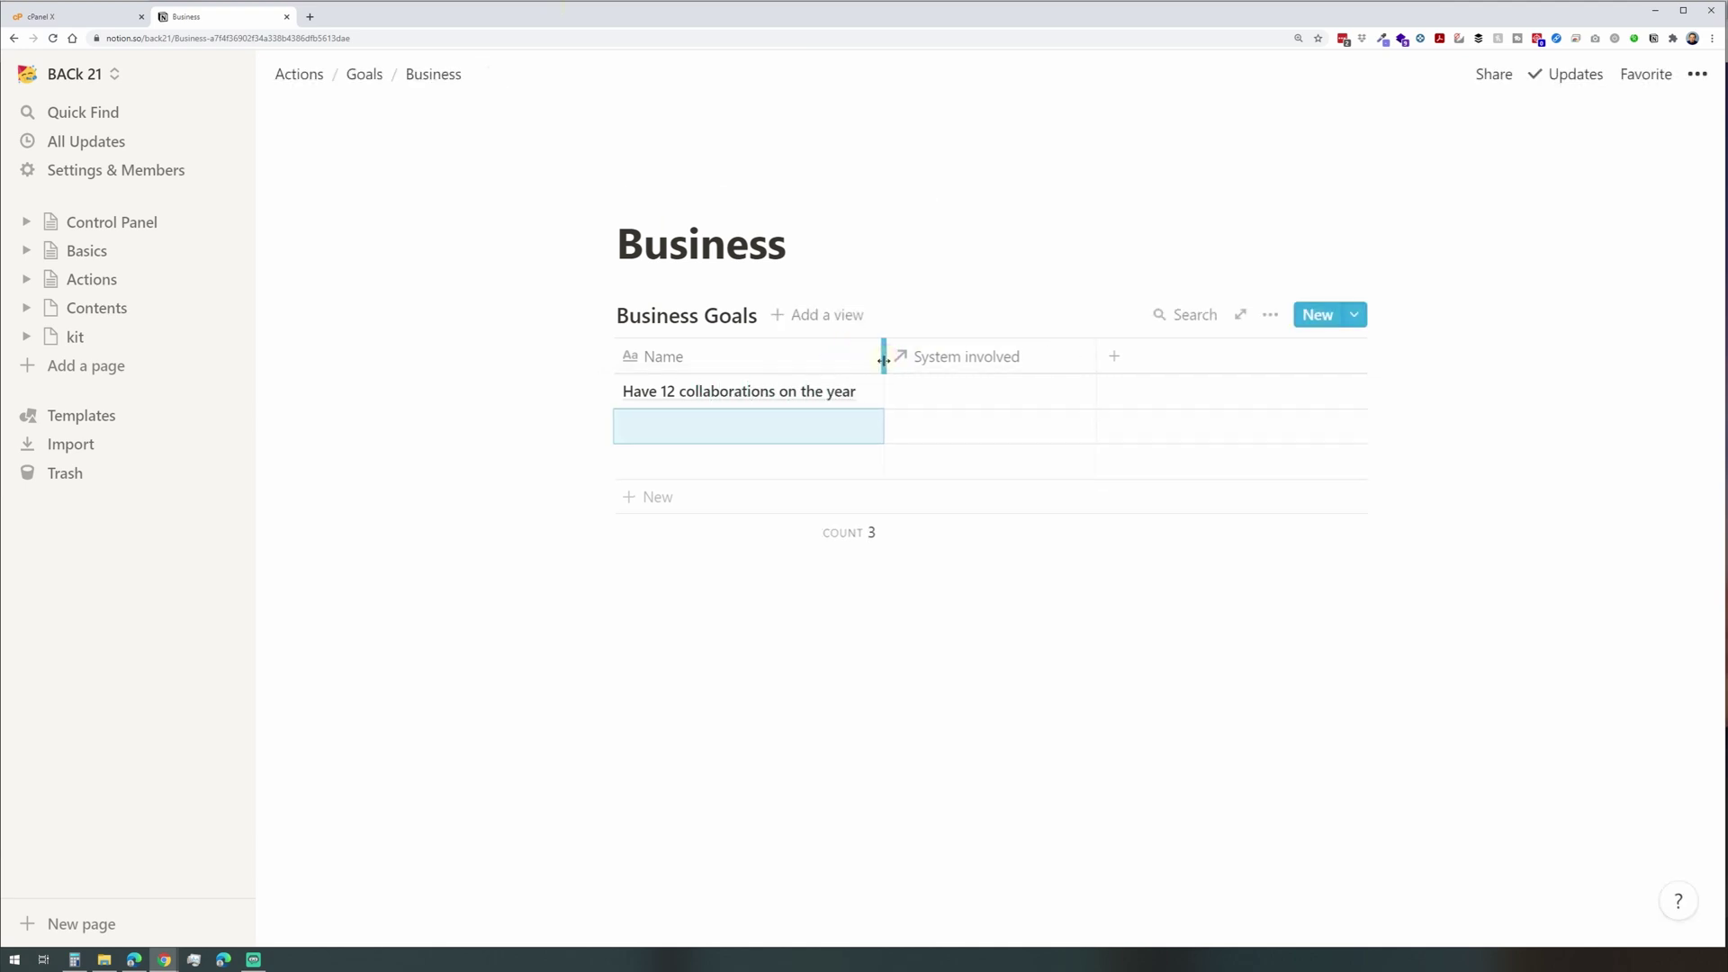
{"action": "left_click", "coordinate": [637, 392]}
{"action": "double_click", "coordinate": [637, 392]}
{"action": "type", "text": "Engage"}
{"action": "key", "text": "Escape"}
{"action": "left_click", "coordinate": [981, 391]}
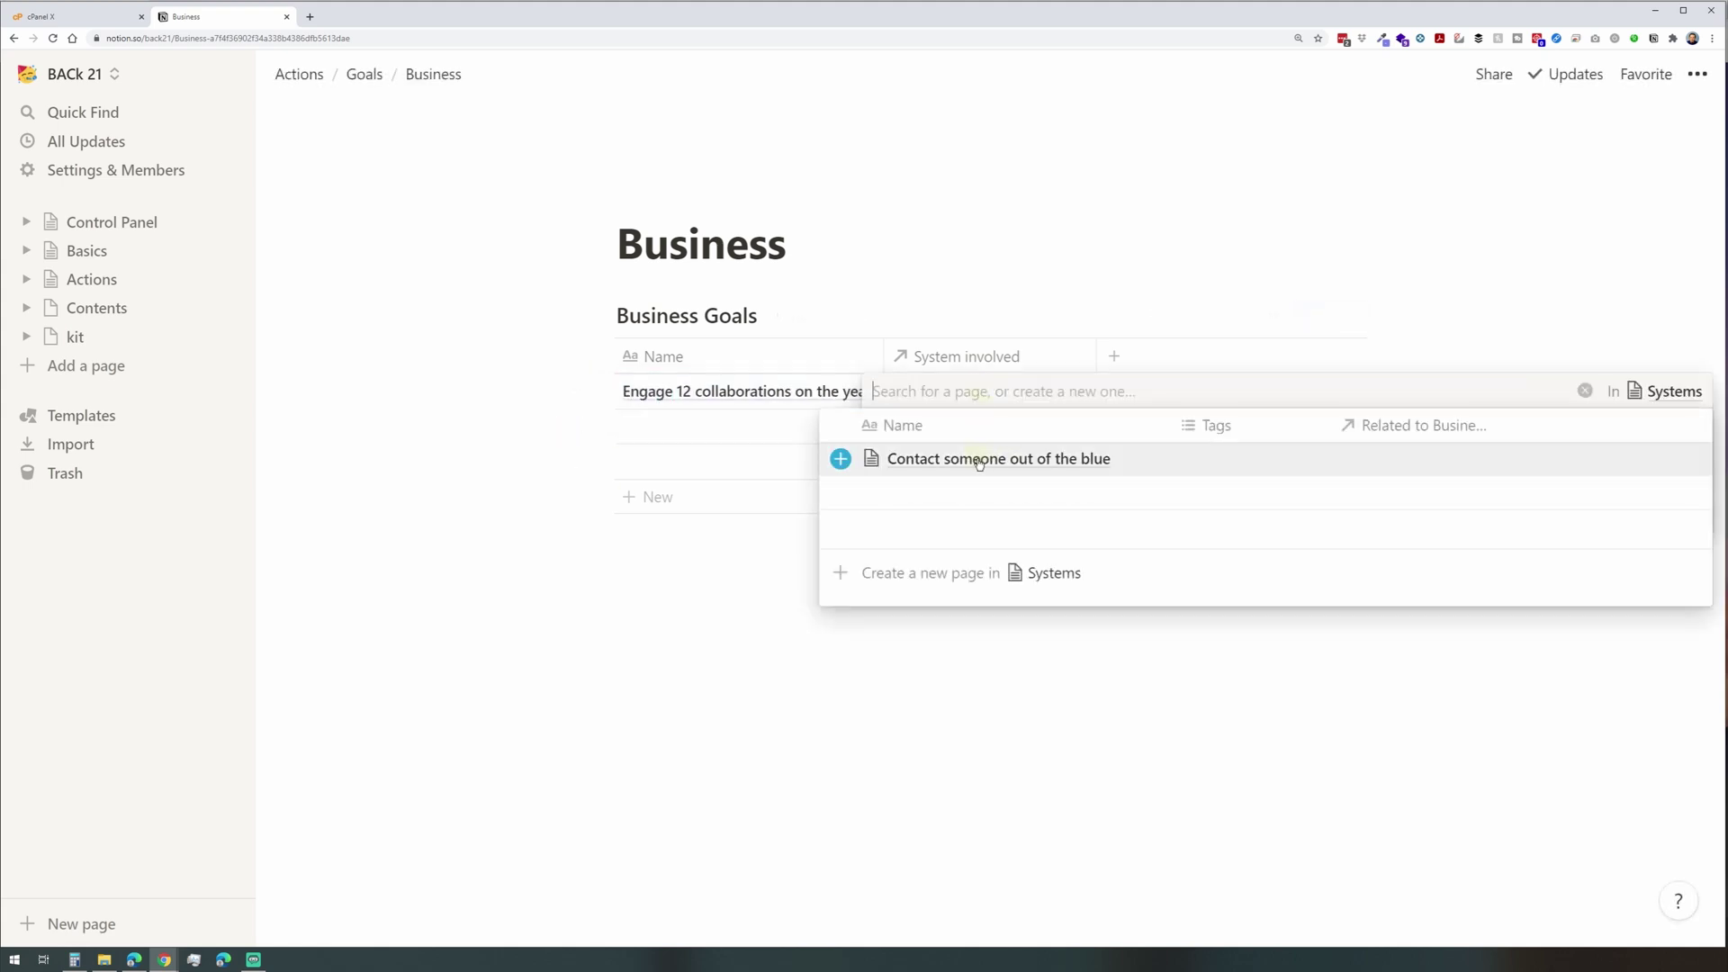
{"action": "left_click", "coordinate": [979, 460]}
{"action": "left_click", "coordinate": [483, 524]}
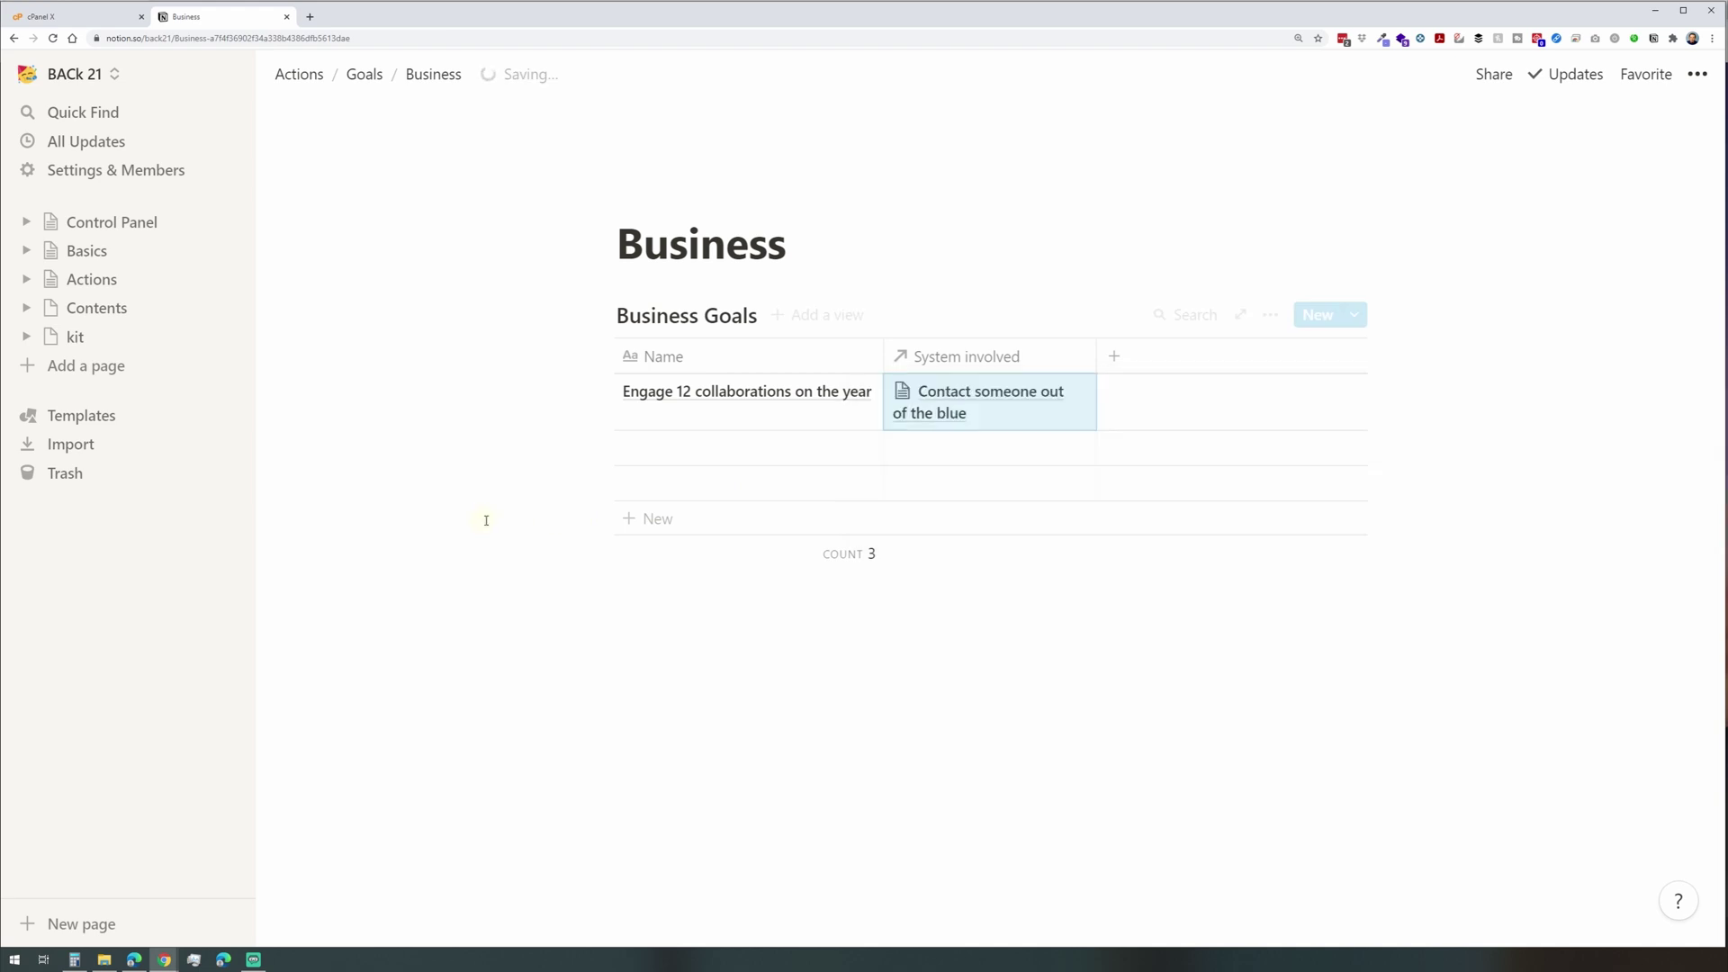
{"action": "left_click_drag", "start_coordinate": [1103, 362], "coordinate": [1177, 361]}
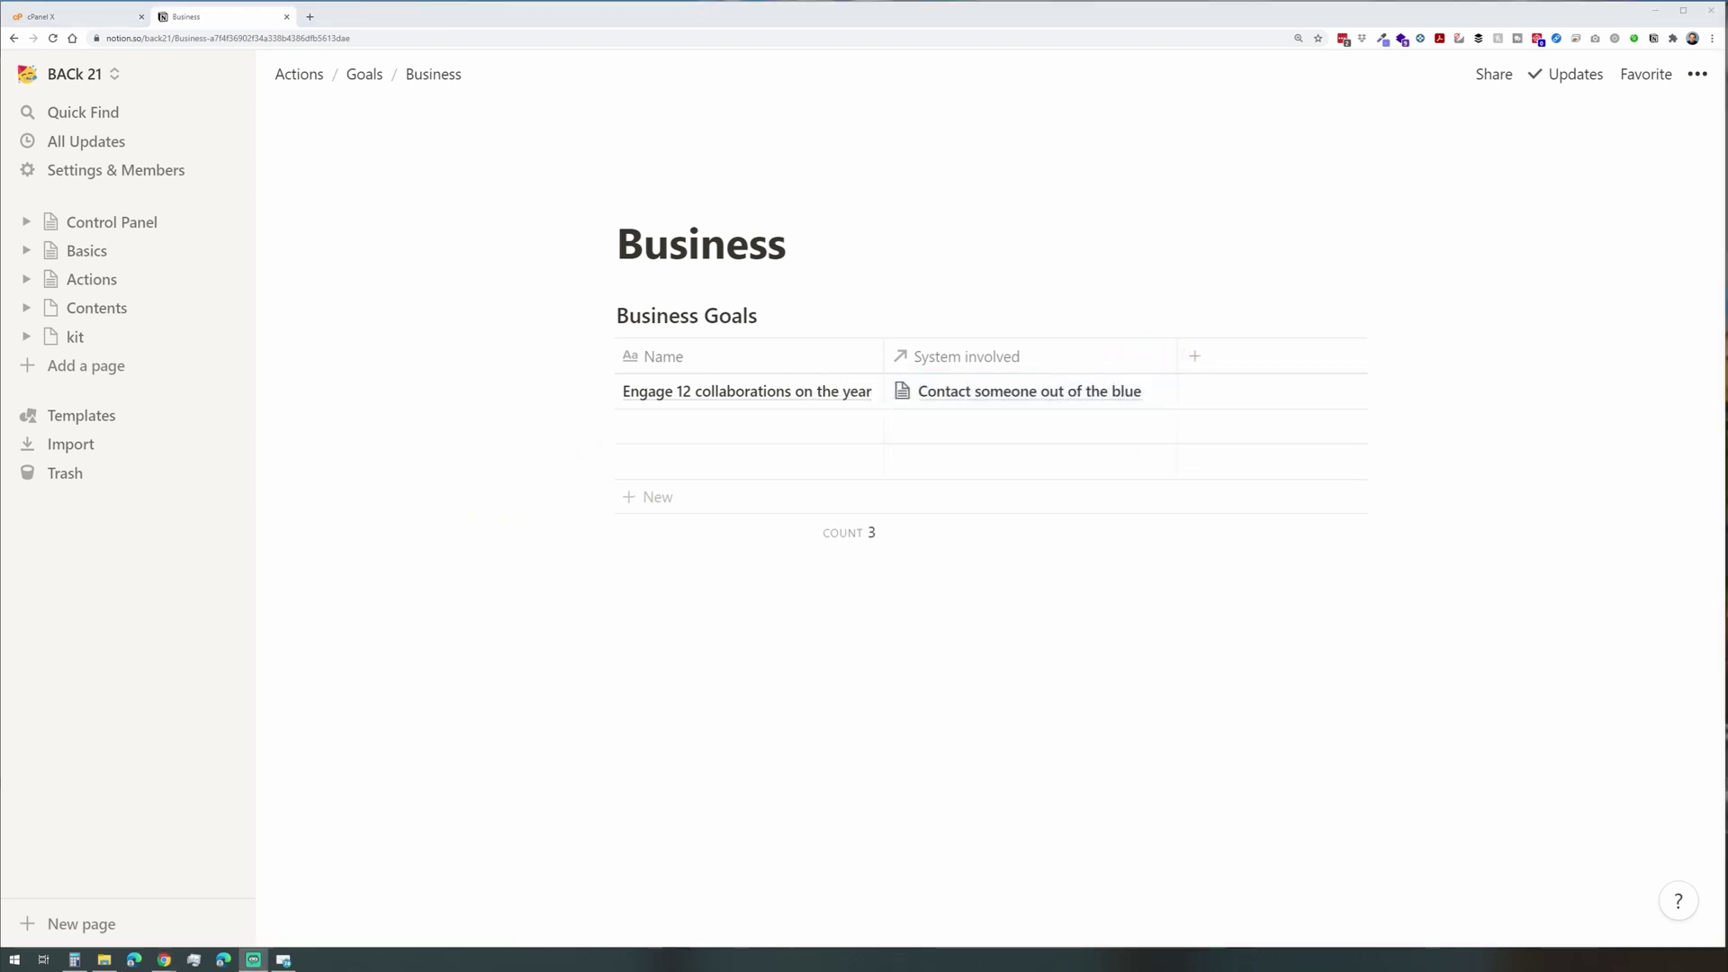
Set the Business page to full width with small text.
{"action": "left_click", "coordinate": [1697, 74]}
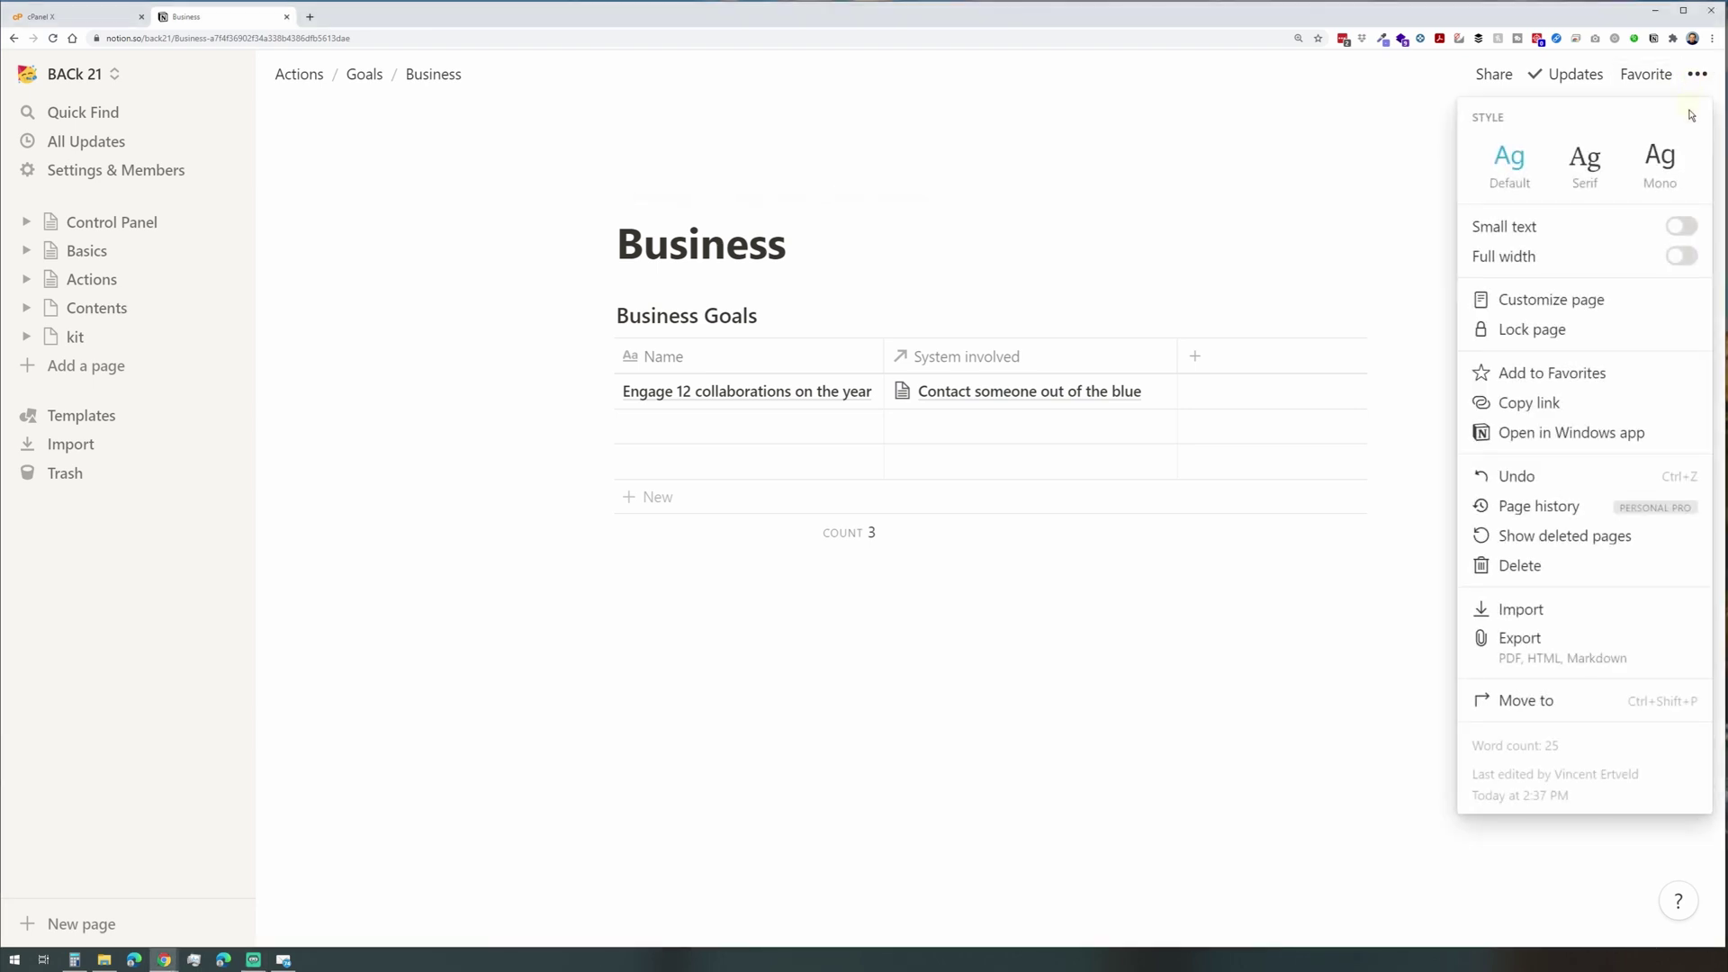
{"action": "left_click", "coordinate": [1682, 255]}
{"action": "left_click", "coordinate": [1682, 227]}
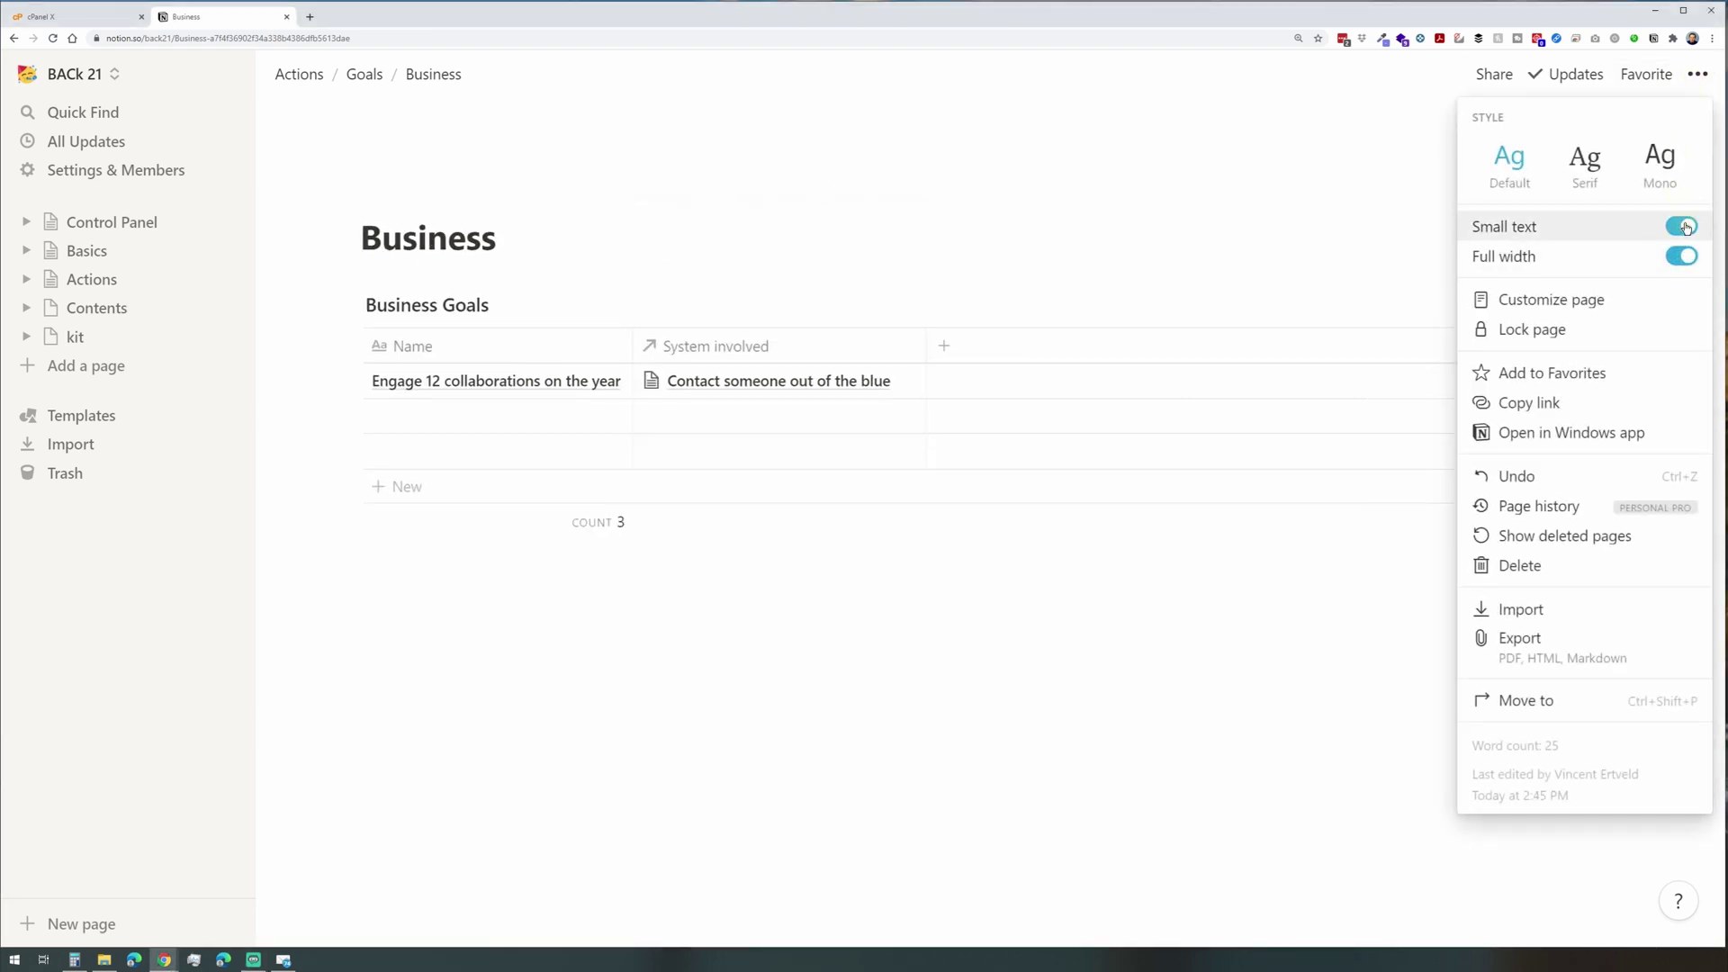
{"action": "left_click", "coordinate": [947, 348]}
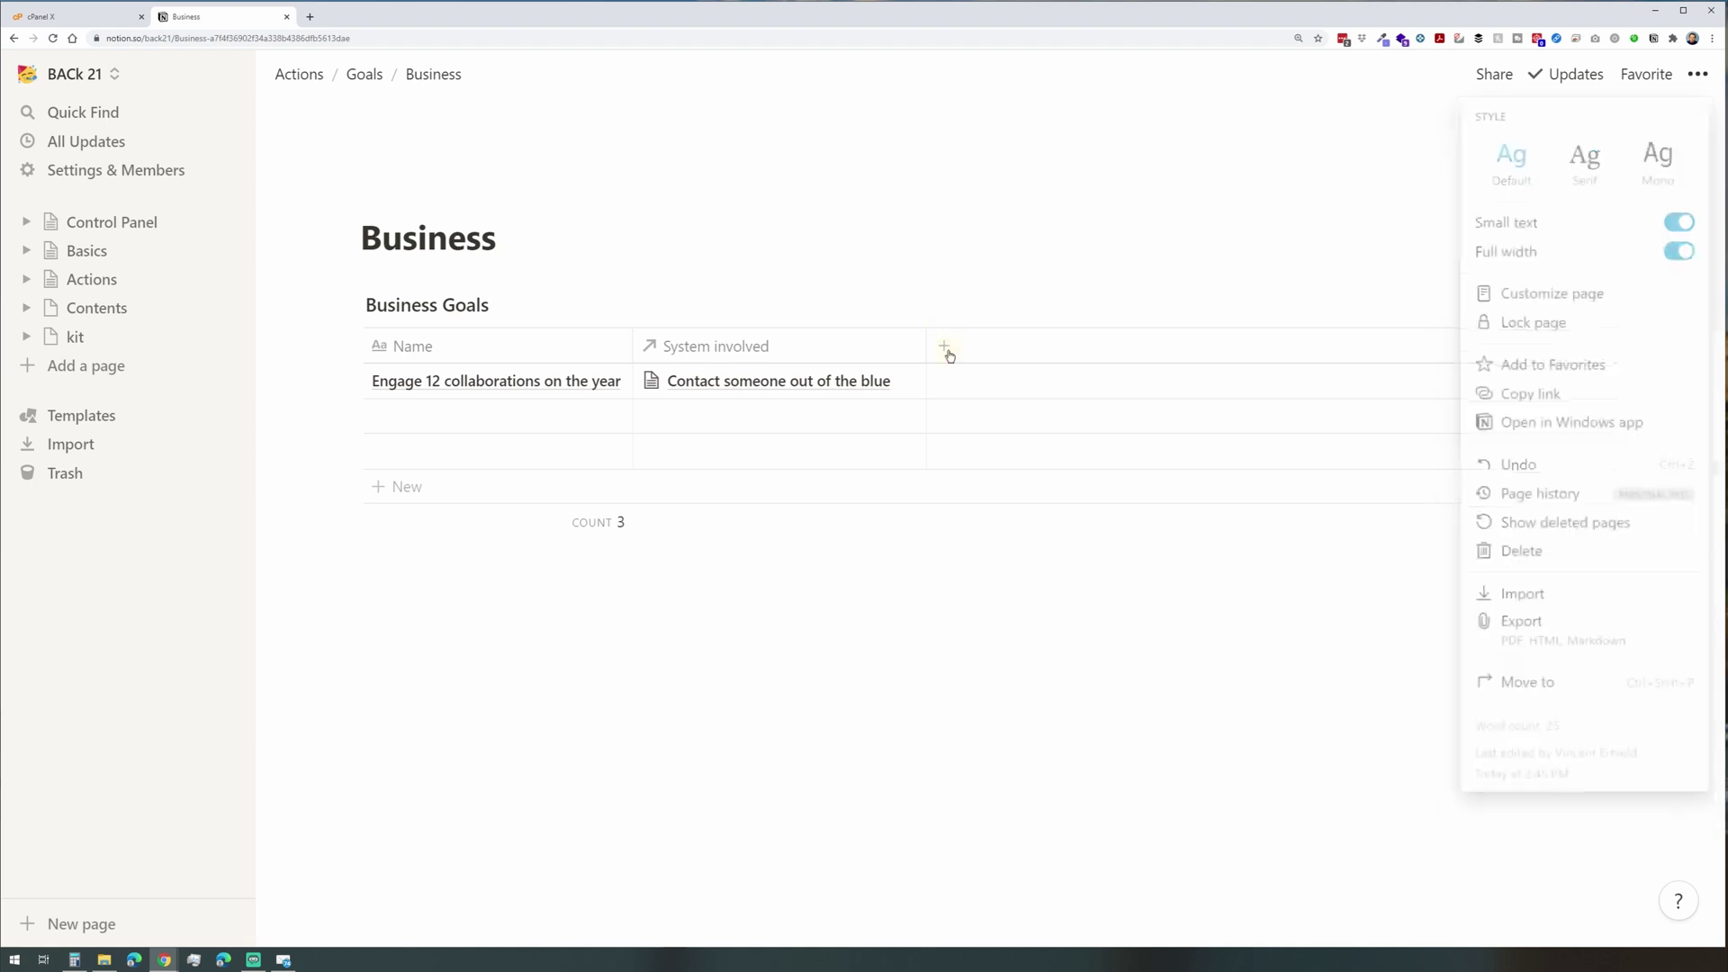
Add a Year relation column to Yearly Reports and link the goal to 2021.
{"action": "left_click", "coordinate": [946, 349]}
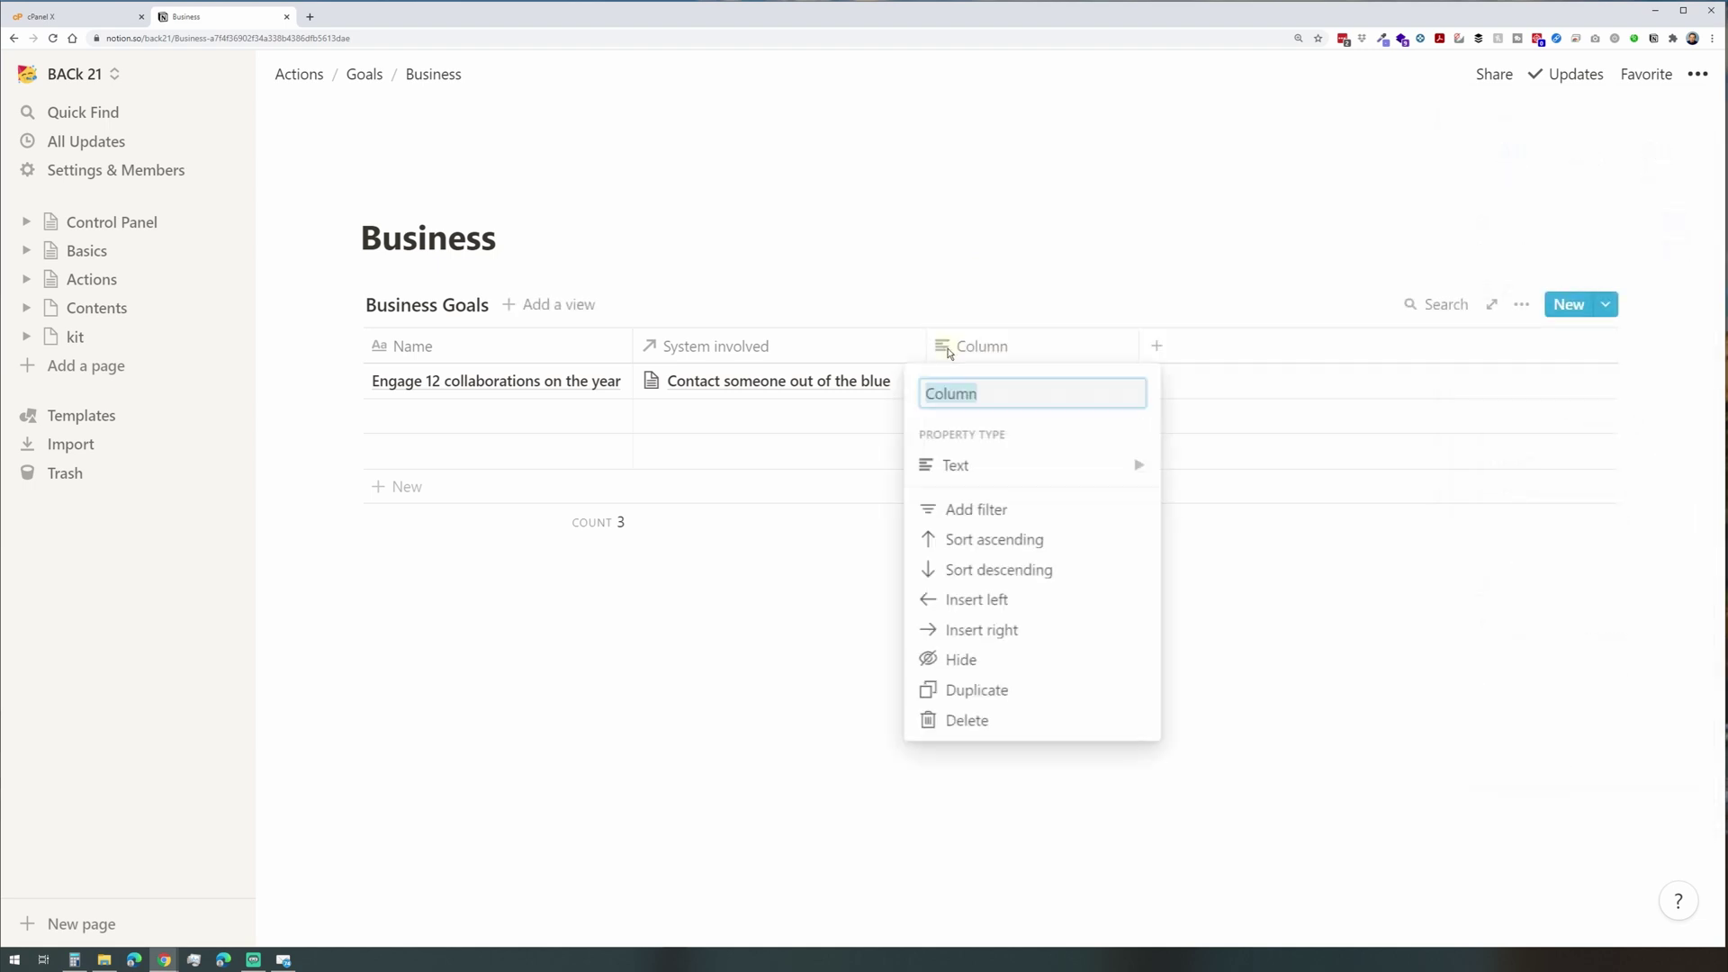
{"action": "mouse_move", "coordinate": [1027, 460]}
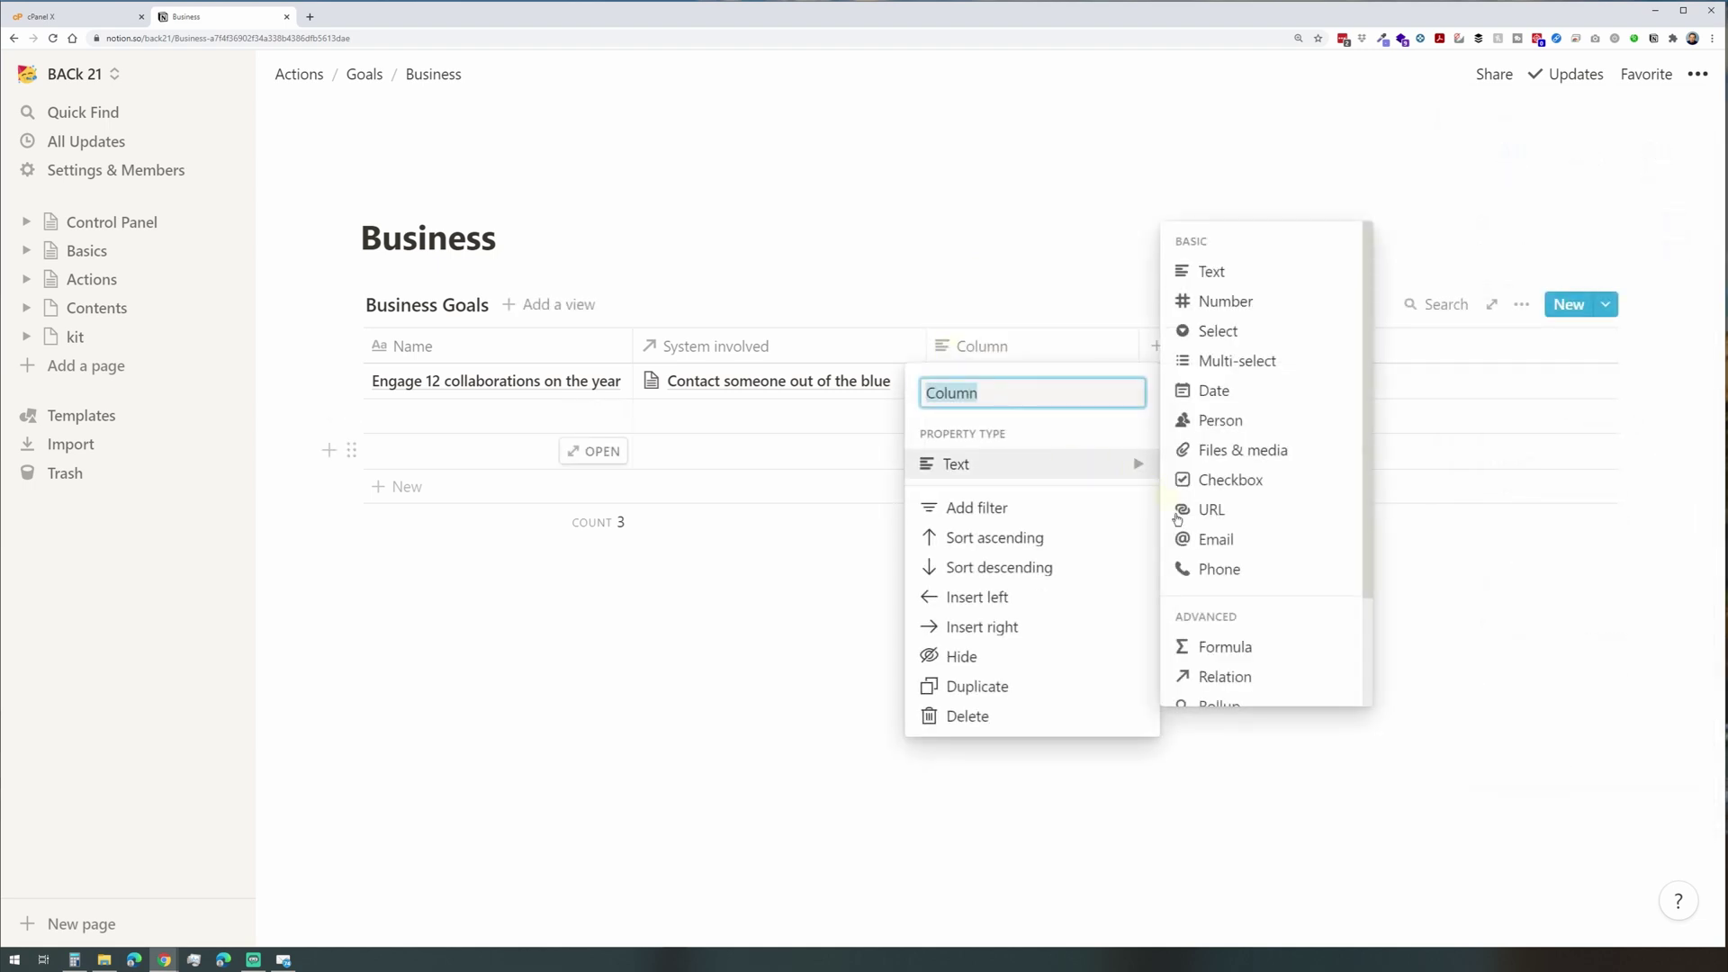
{"action": "left_click", "coordinate": [1179, 675]}
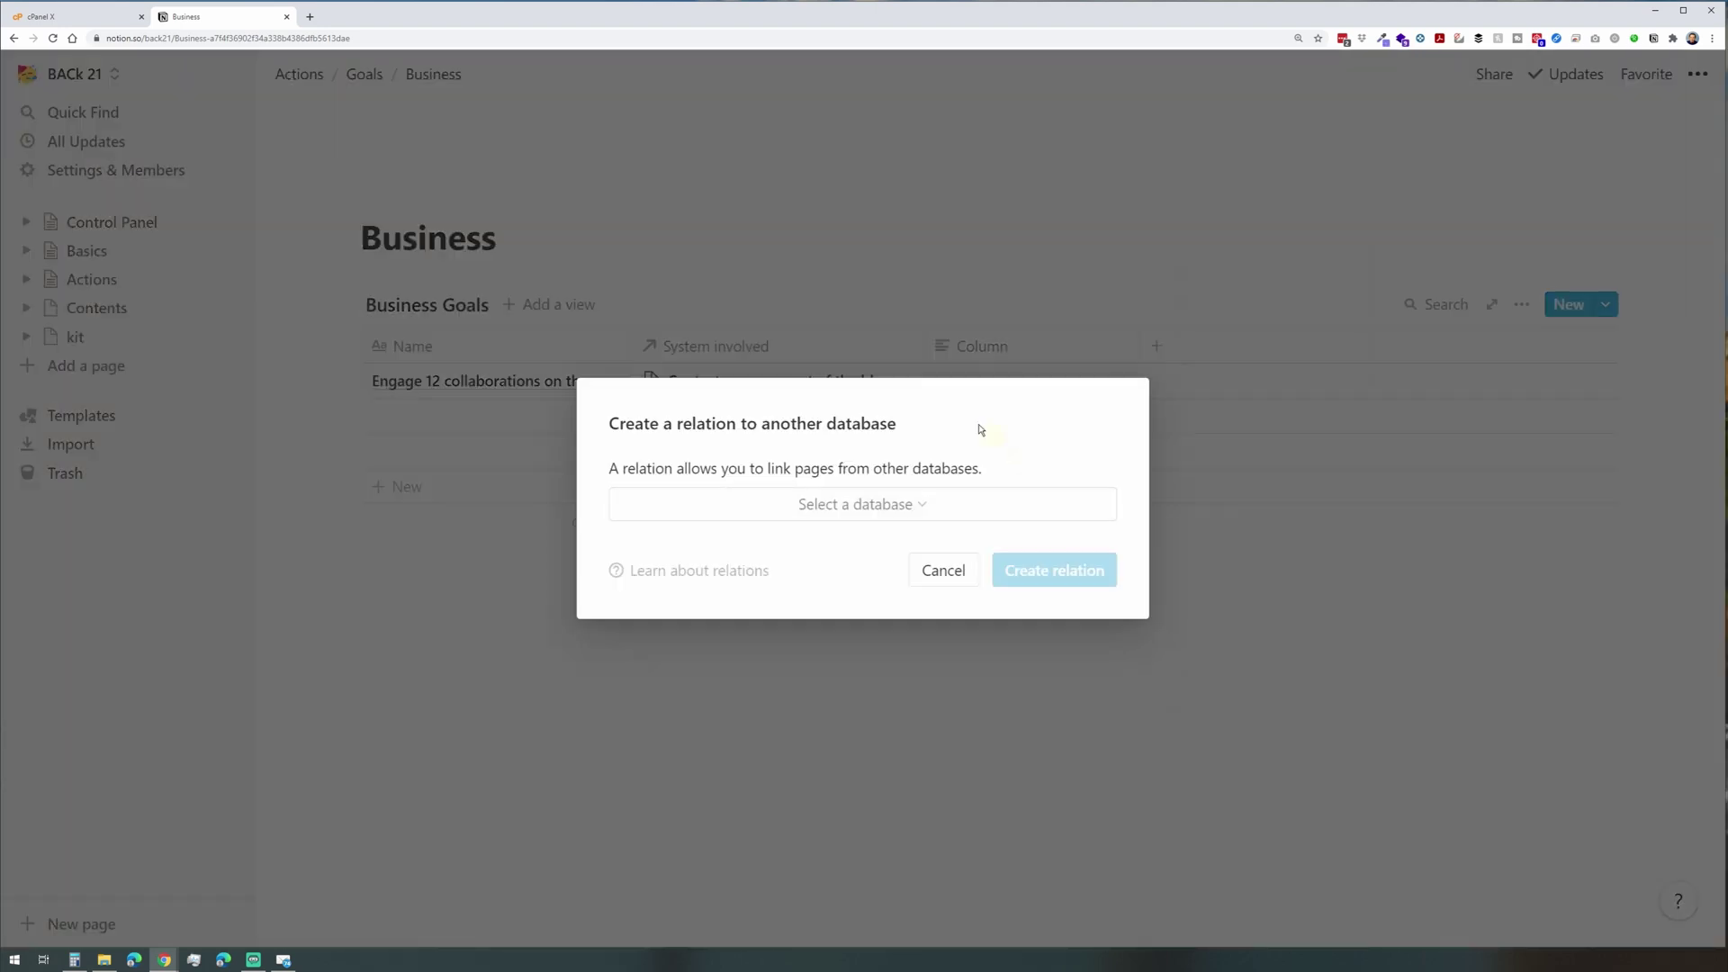
{"action": "left_click", "coordinate": [883, 503]}
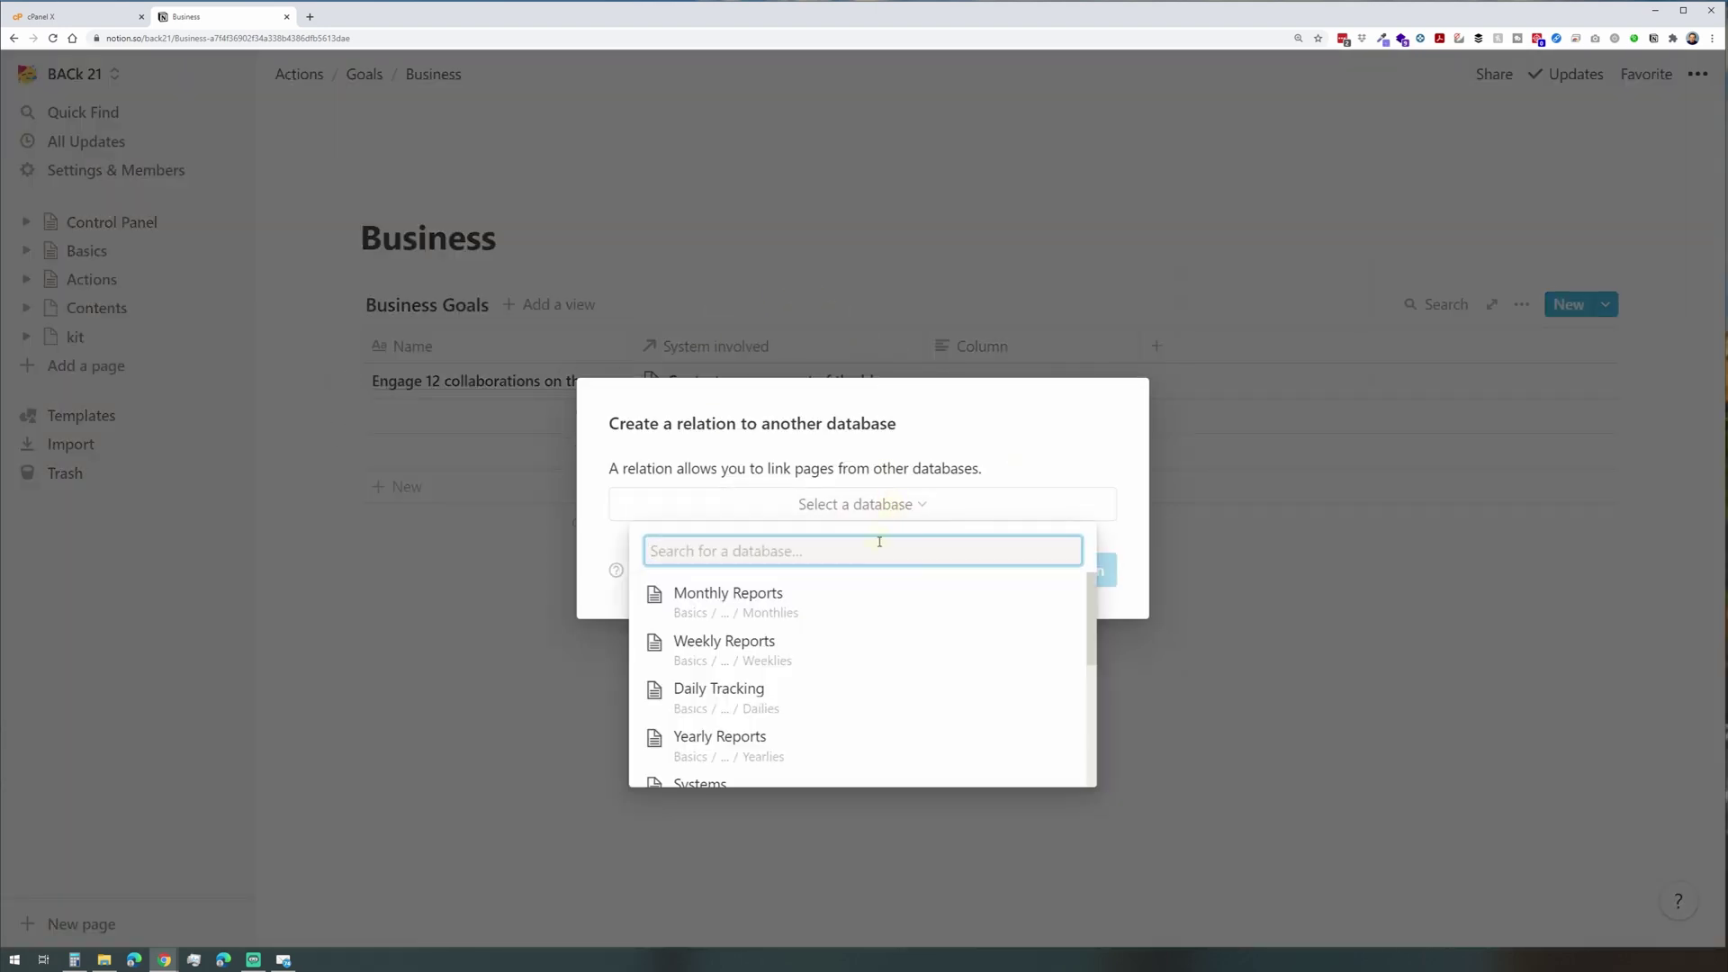
{"action": "scroll", "coordinate": [840, 590], "scroll_direction": "down", "scroll_amount": 1}
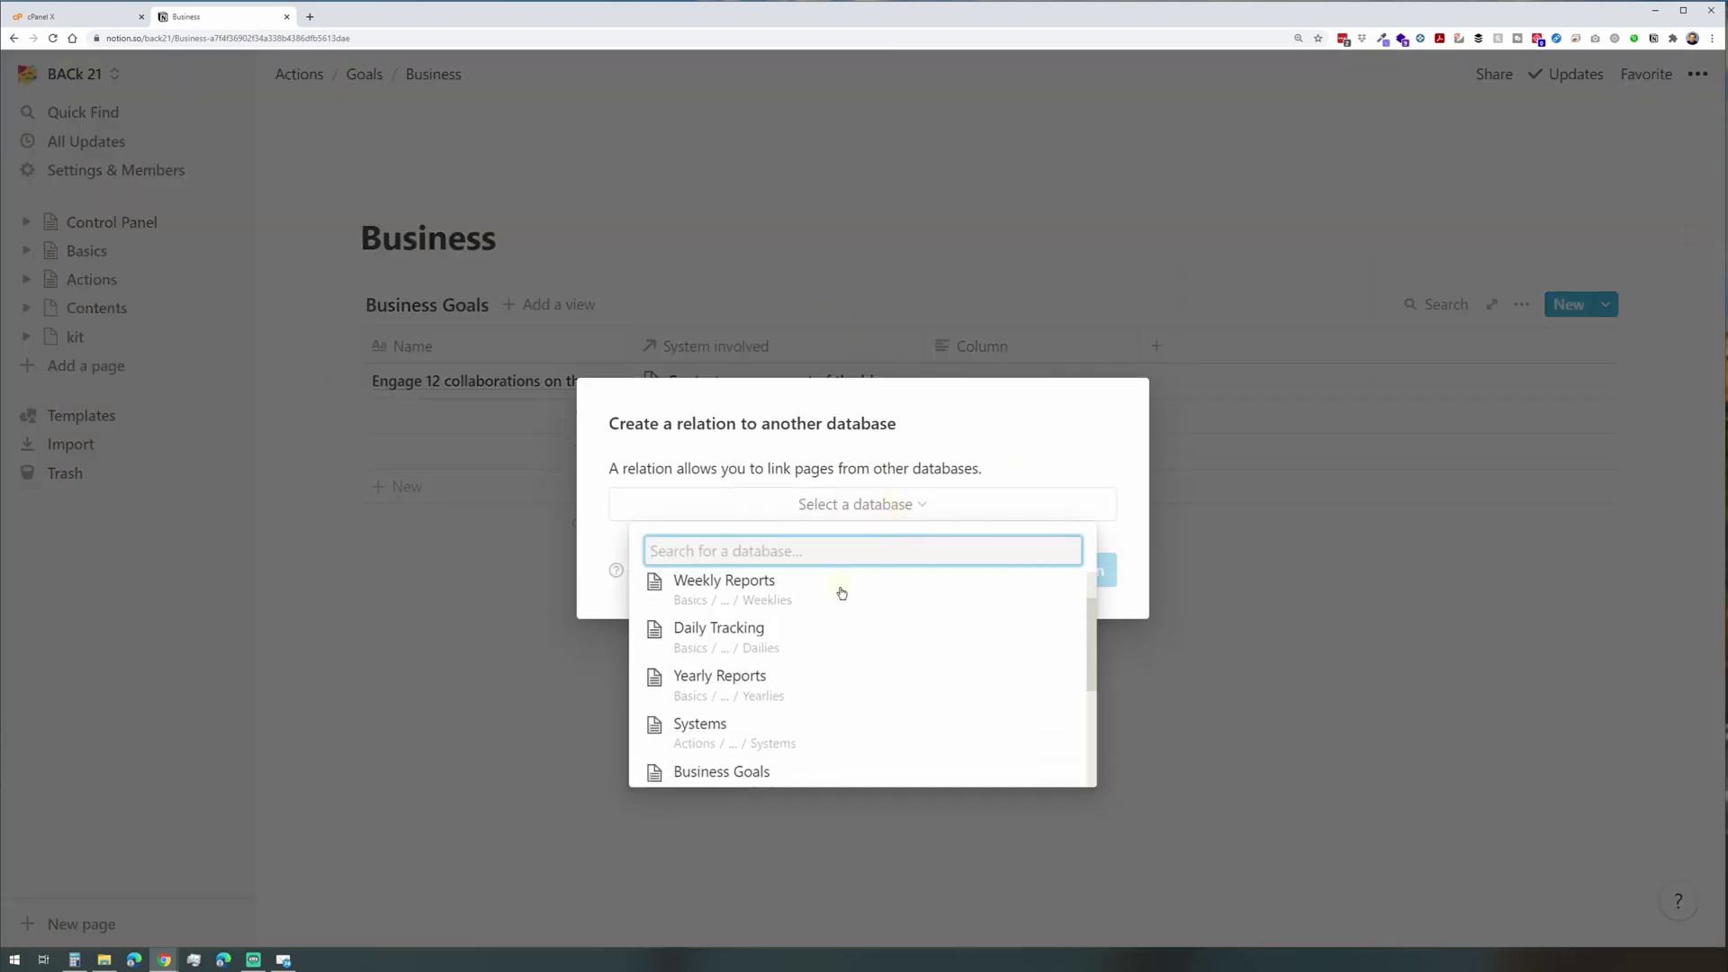
{"action": "left_click", "coordinate": [767, 687]}
{"action": "left_click", "coordinate": [1062, 579]}
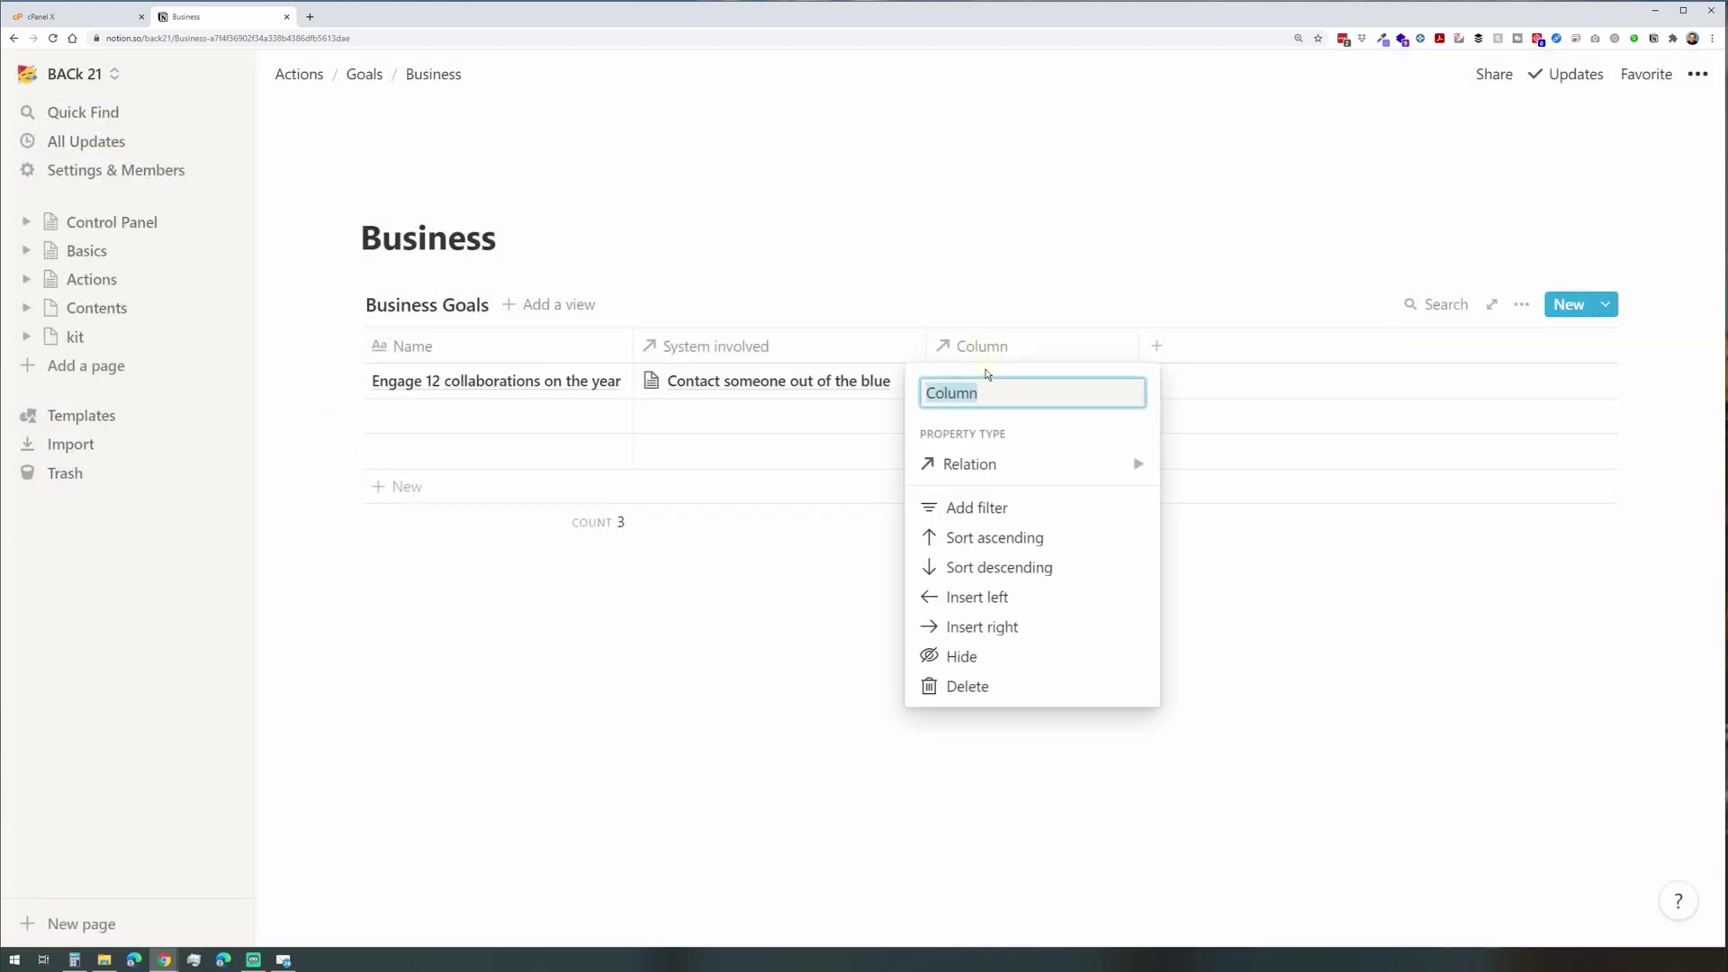
{"action": "type", "text": "Year"}
{"action": "left_click", "coordinate": [907, 292]}
{"action": "left_click", "coordinate": [1017, 390]}
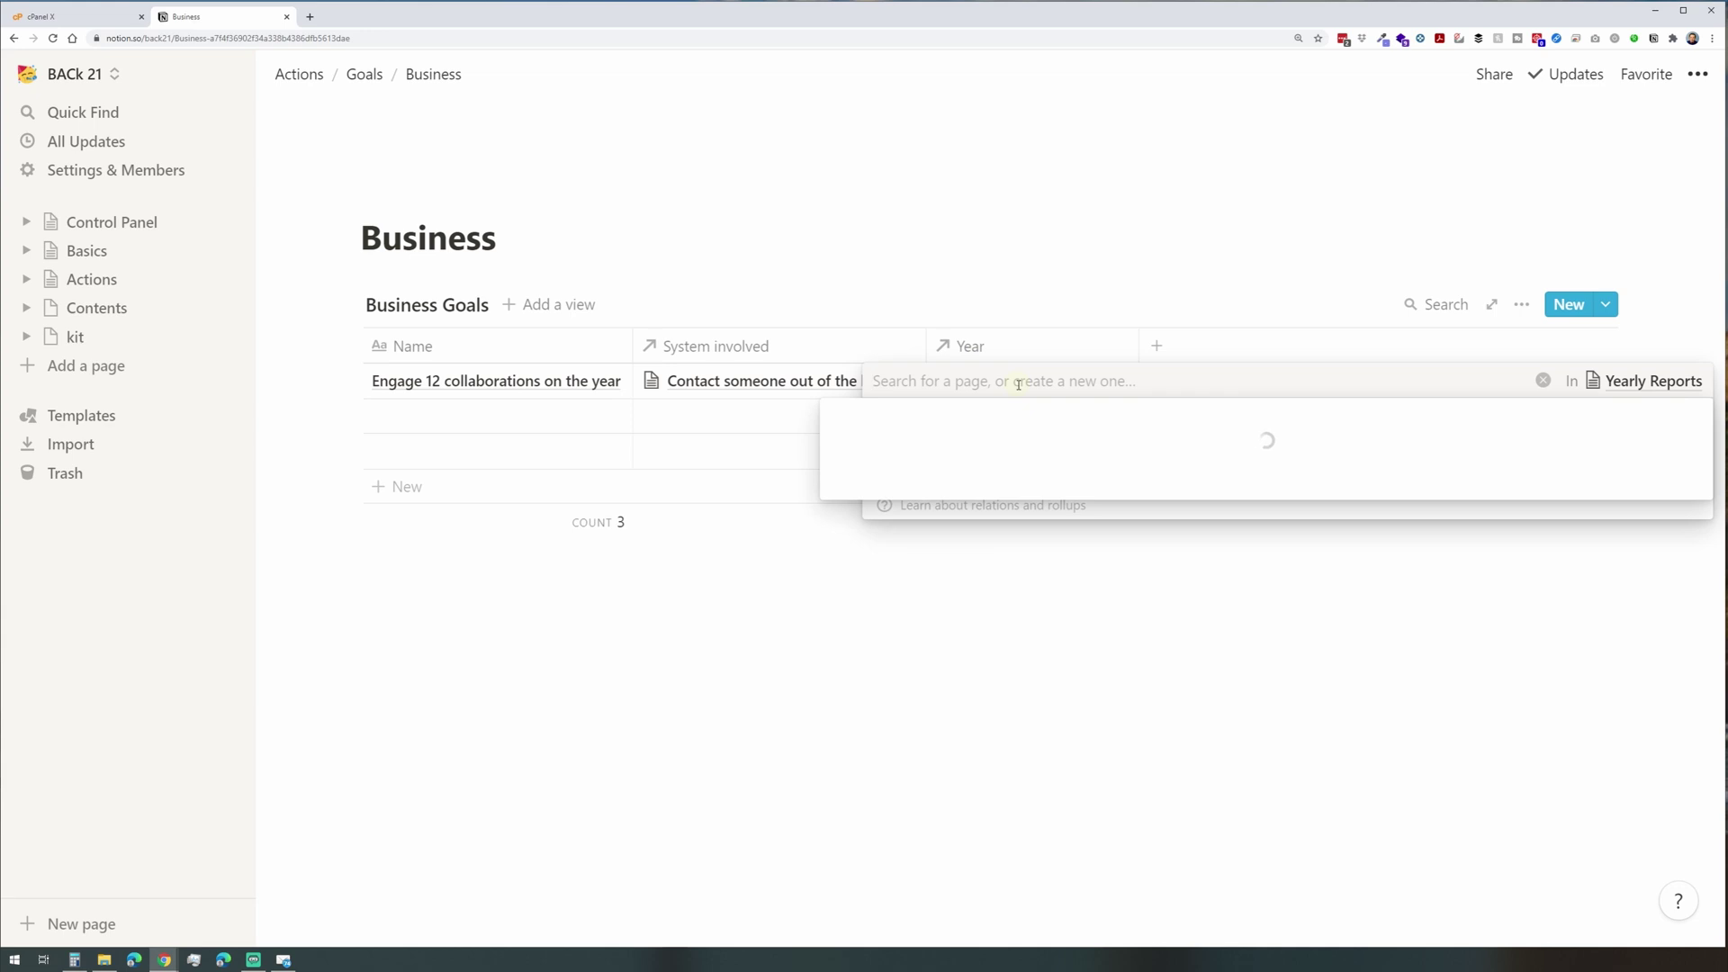
{"action": "left_click", "coordinate": [866, 555]}
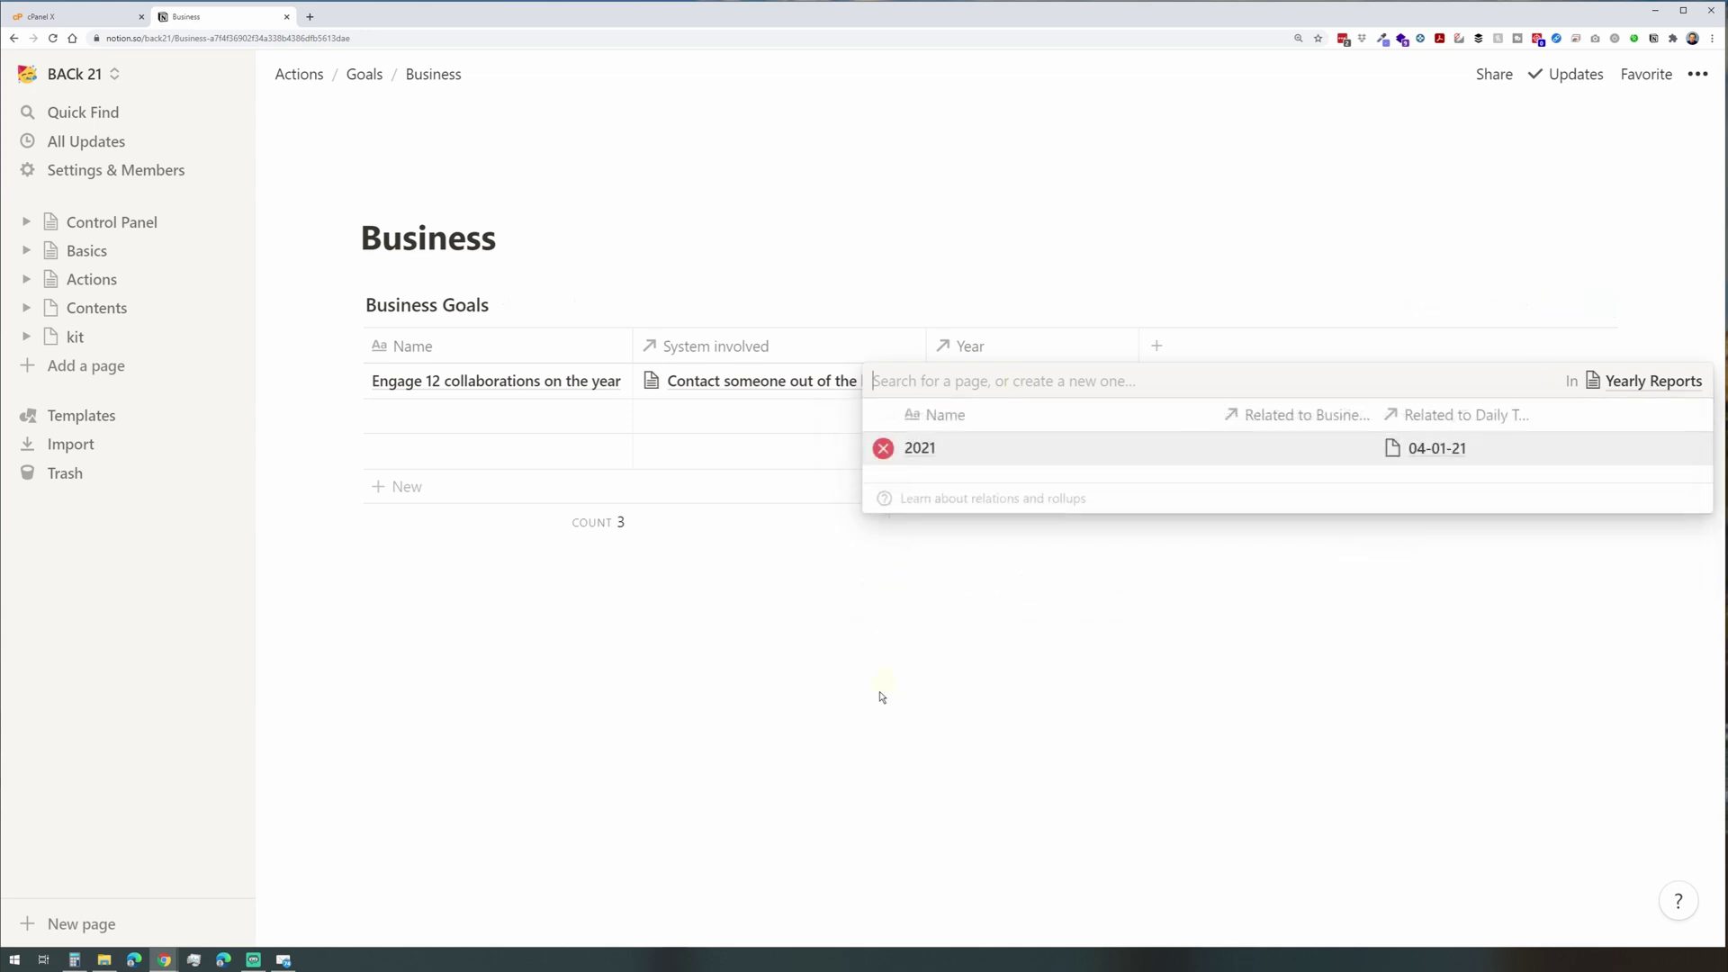
{"action": "left_click", "coordinate": [880, 693]}
{"action": "left_click_drag", "start_coordinate": [1137, 347], "coordinate": [1032, 348]}
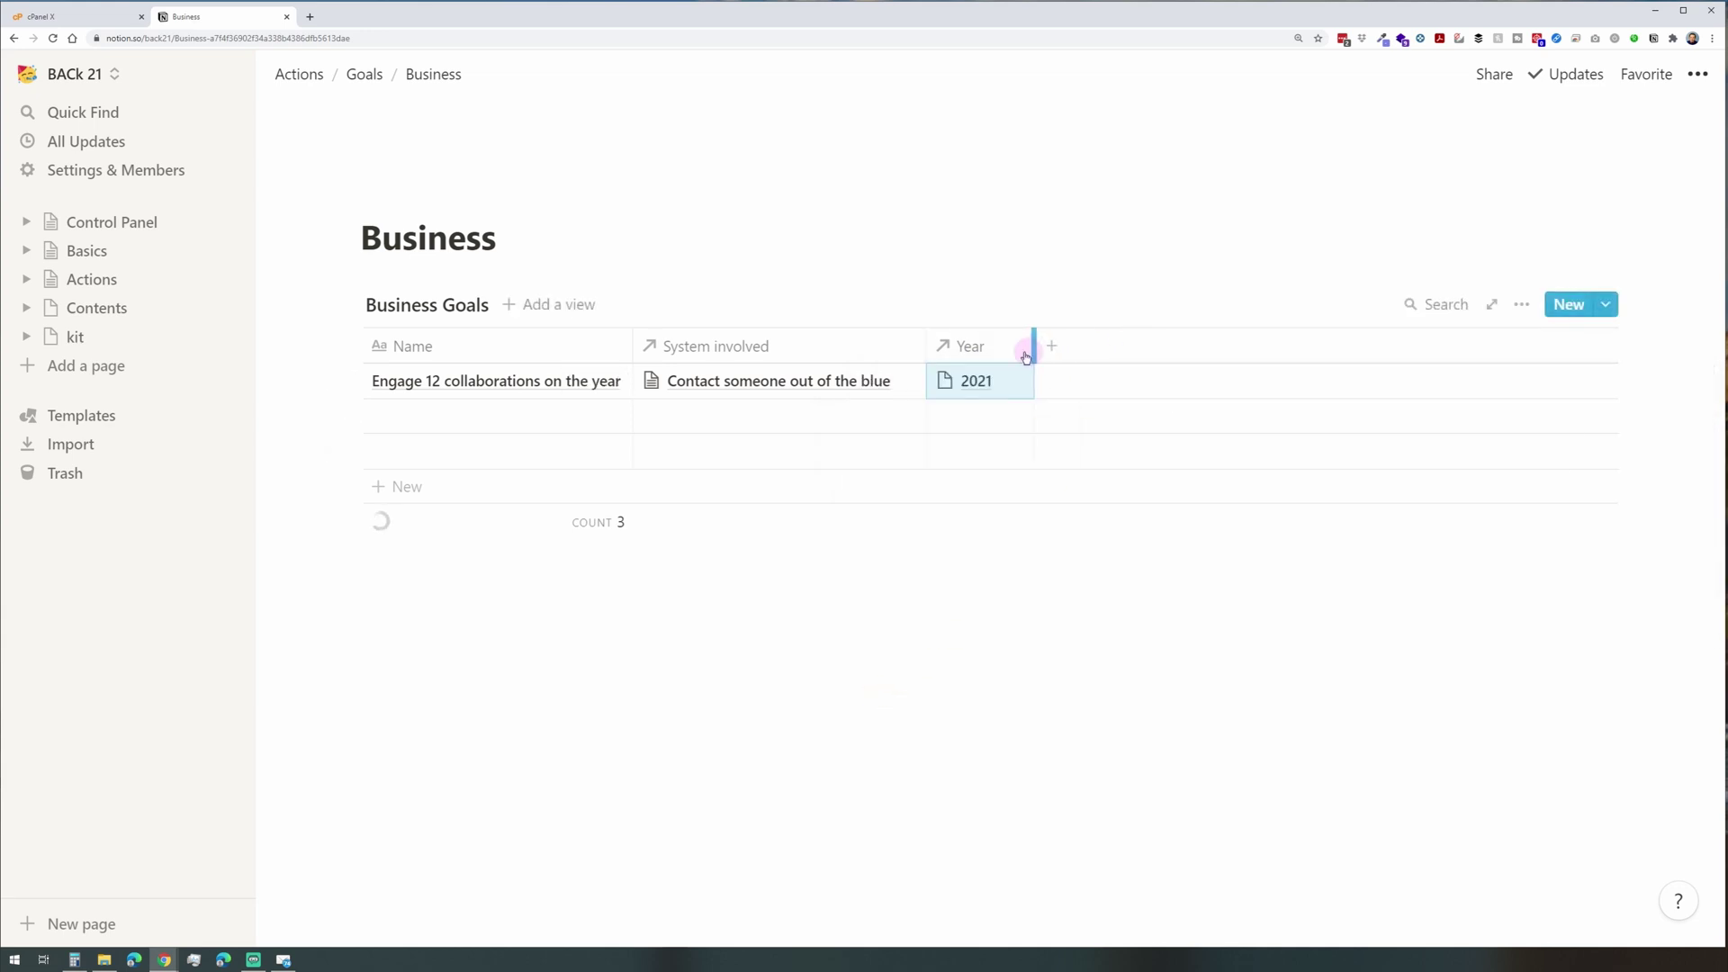
Add two columns named Goal To Reach and Done to the table.
{"action": "left_click", "coordinate": [1049, 346]}
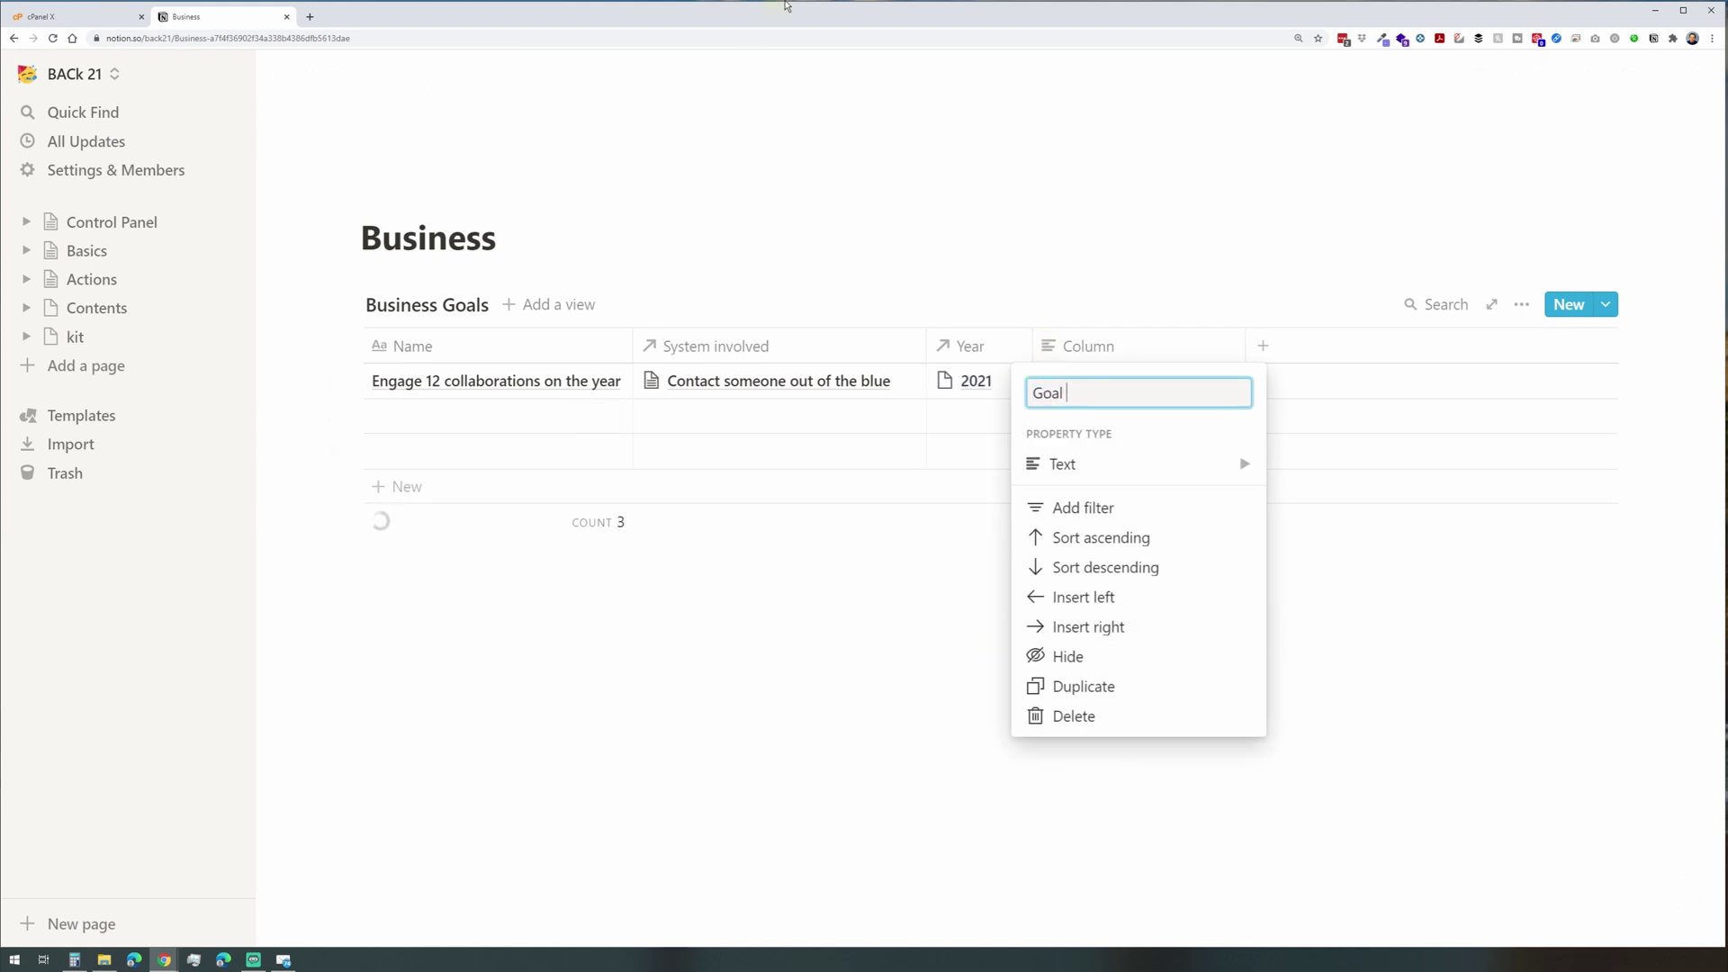
{"action": "key", "text": "Return"}
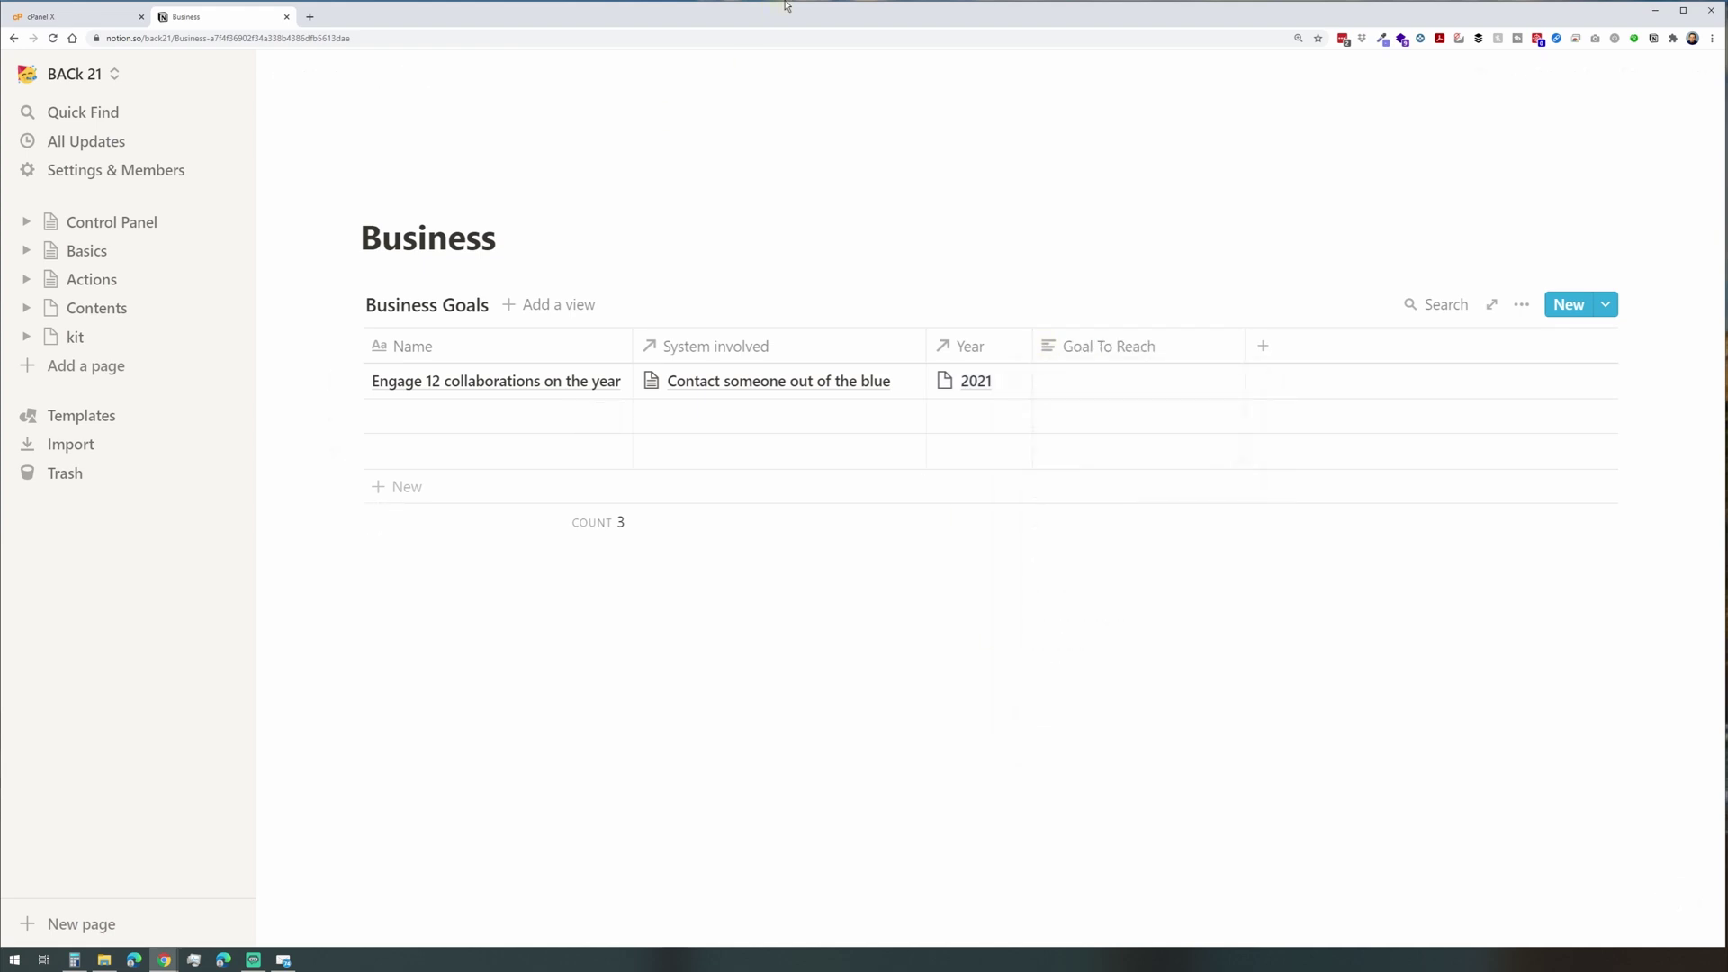
{"action": "left_click_drag", "start_coordinate": [1246, 346], "coordinate": [1090, 348]}
{"action": "left_click", "coordinate": [1156, 345]}
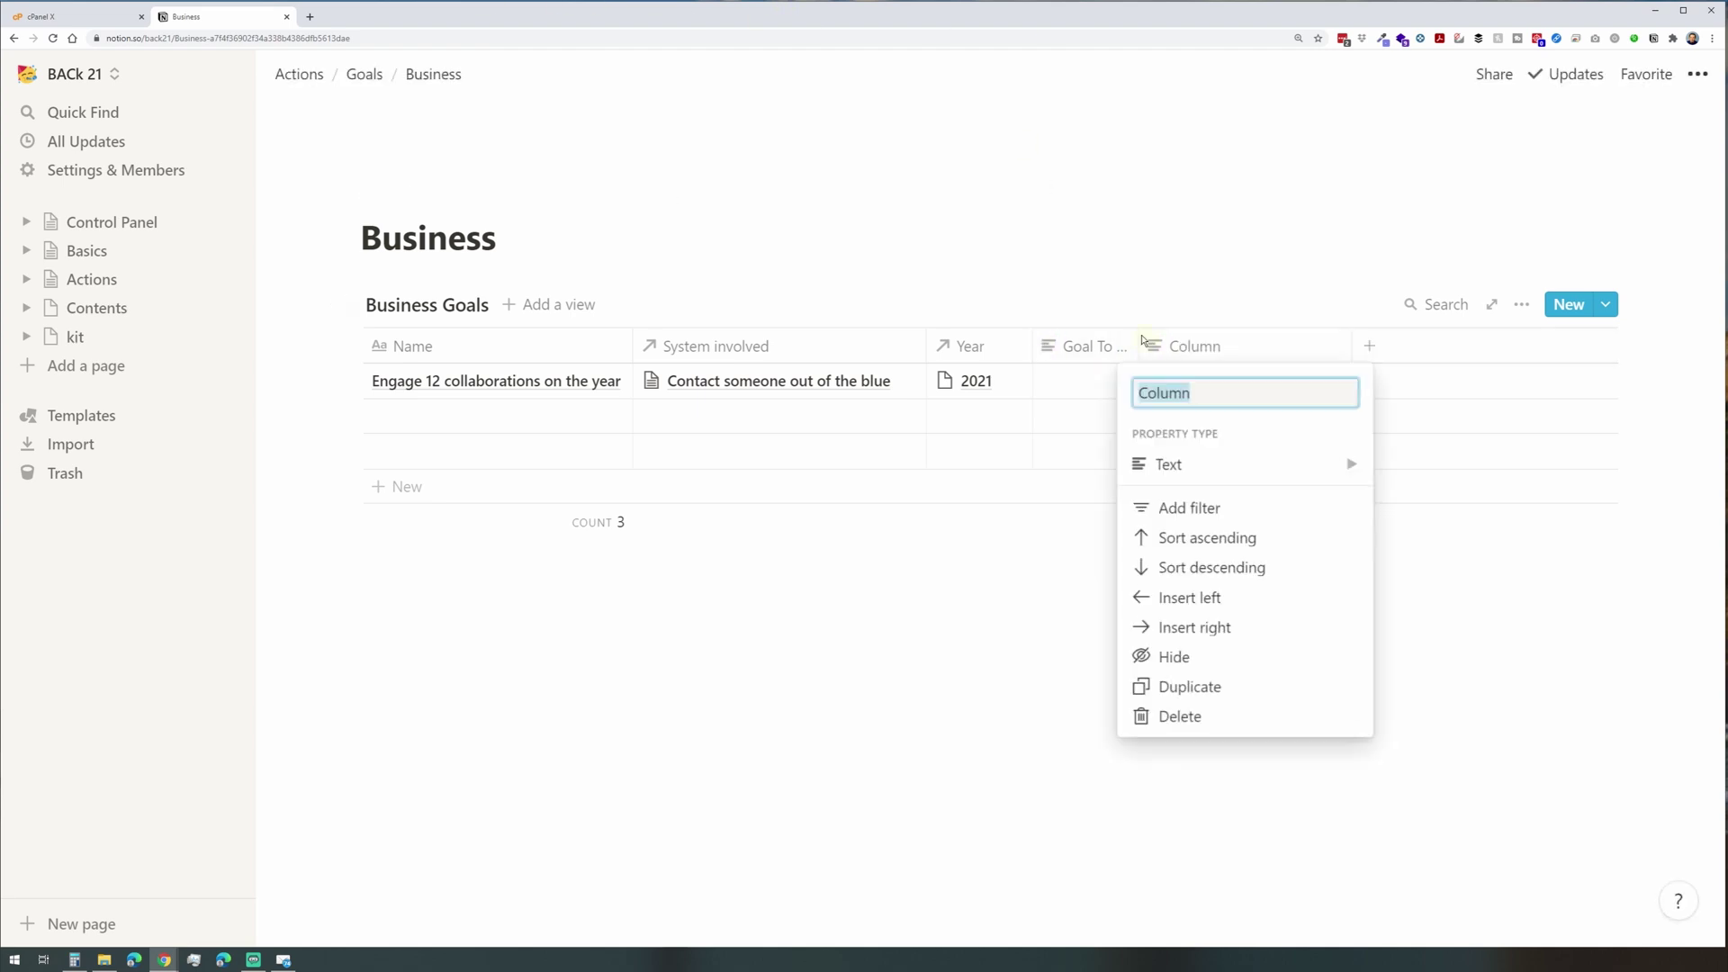
{"action": "type", "text": "Done"}
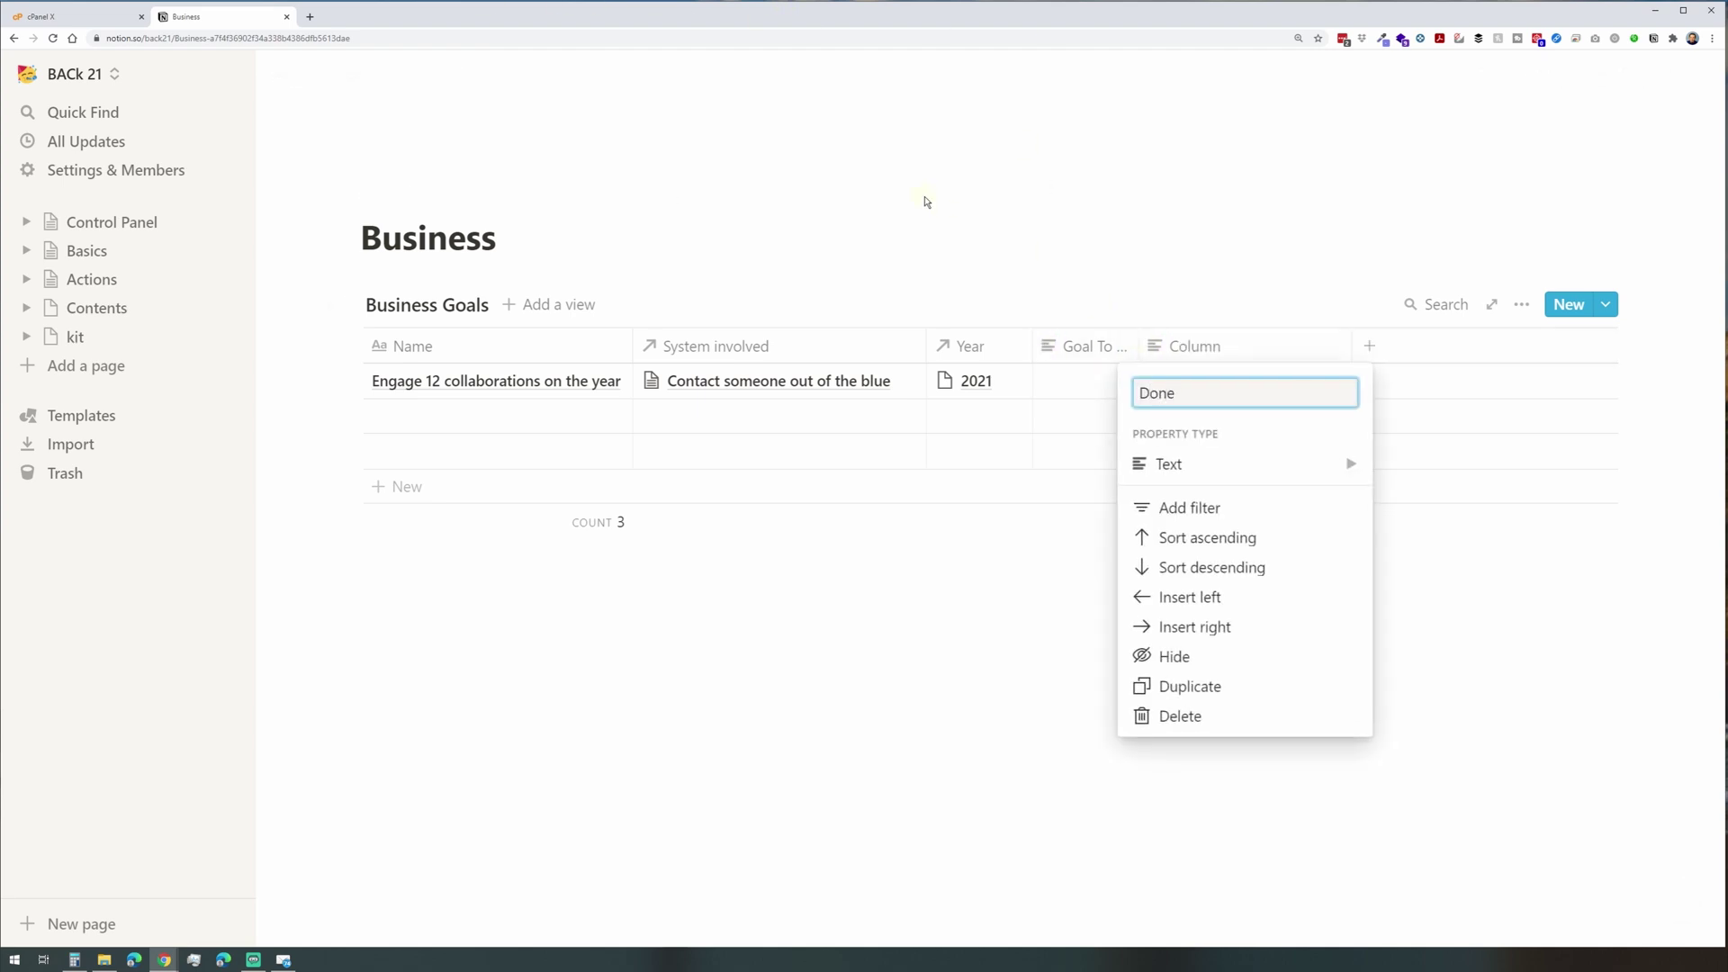
{"action": "key", "text": "Return"}
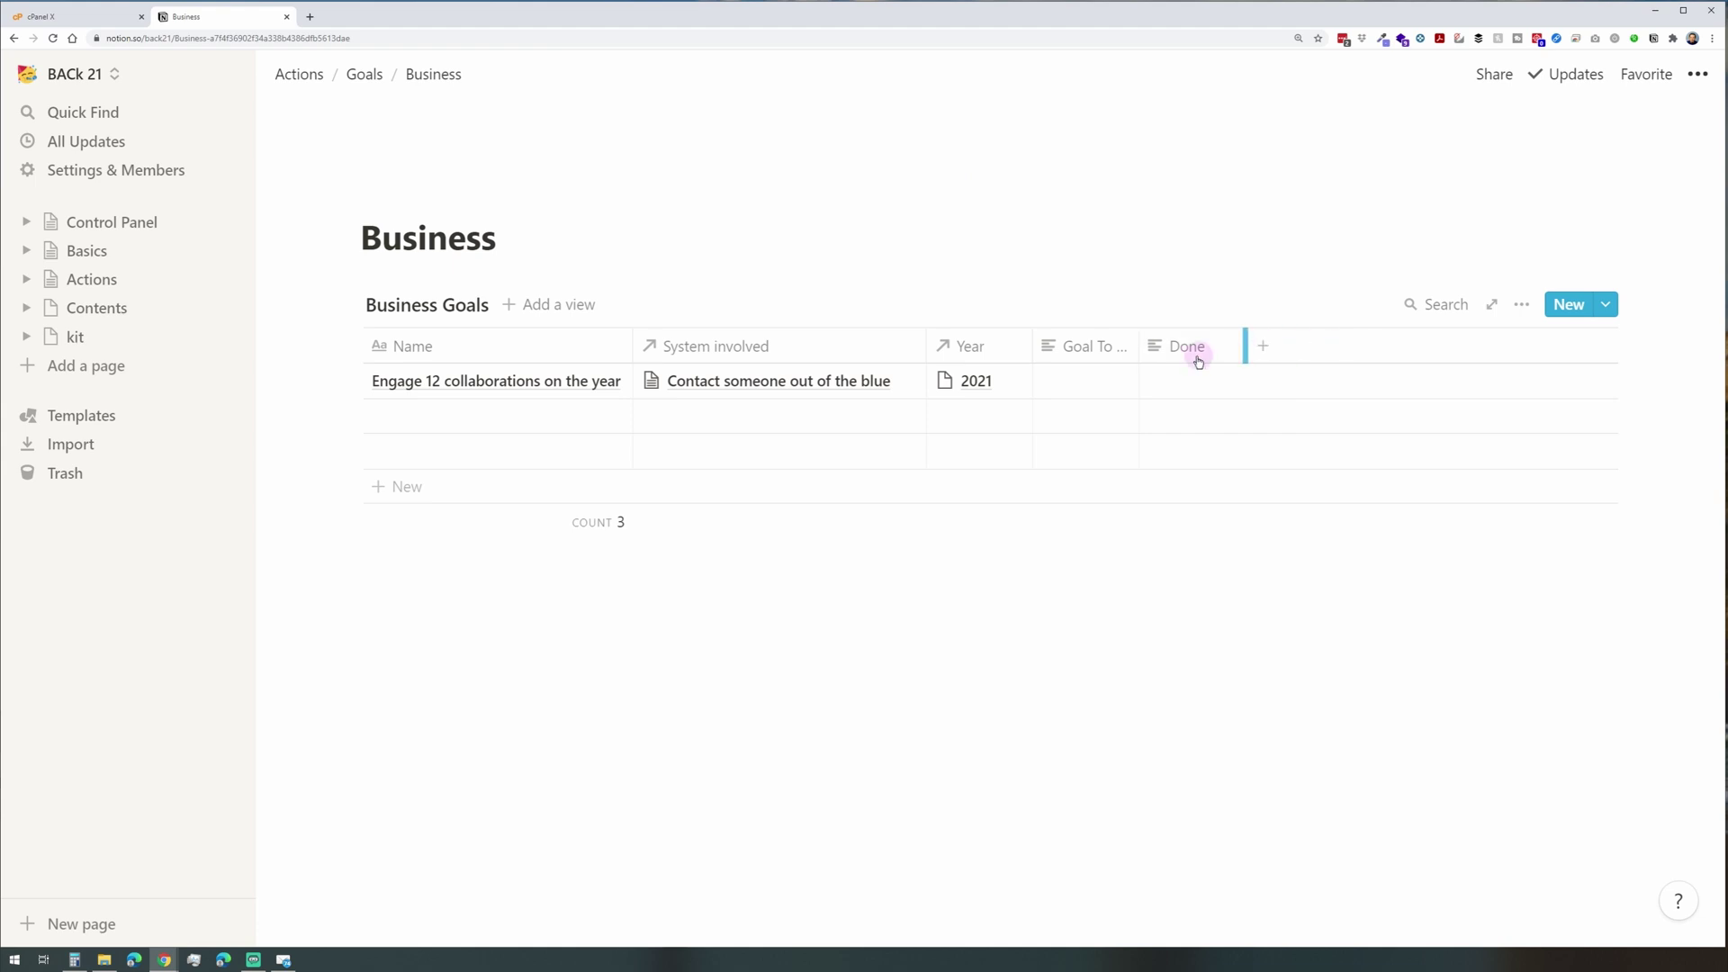
Make Goal To Reach and Done Number properties and enter 12 as the goal's target.
{"action": "left_click", "coordinate": [1106, 355]}
{"action": "mouse_move", "coordinate": [1125, 464]}
{"action": "left_click", "coordinate": [1278, 301]}
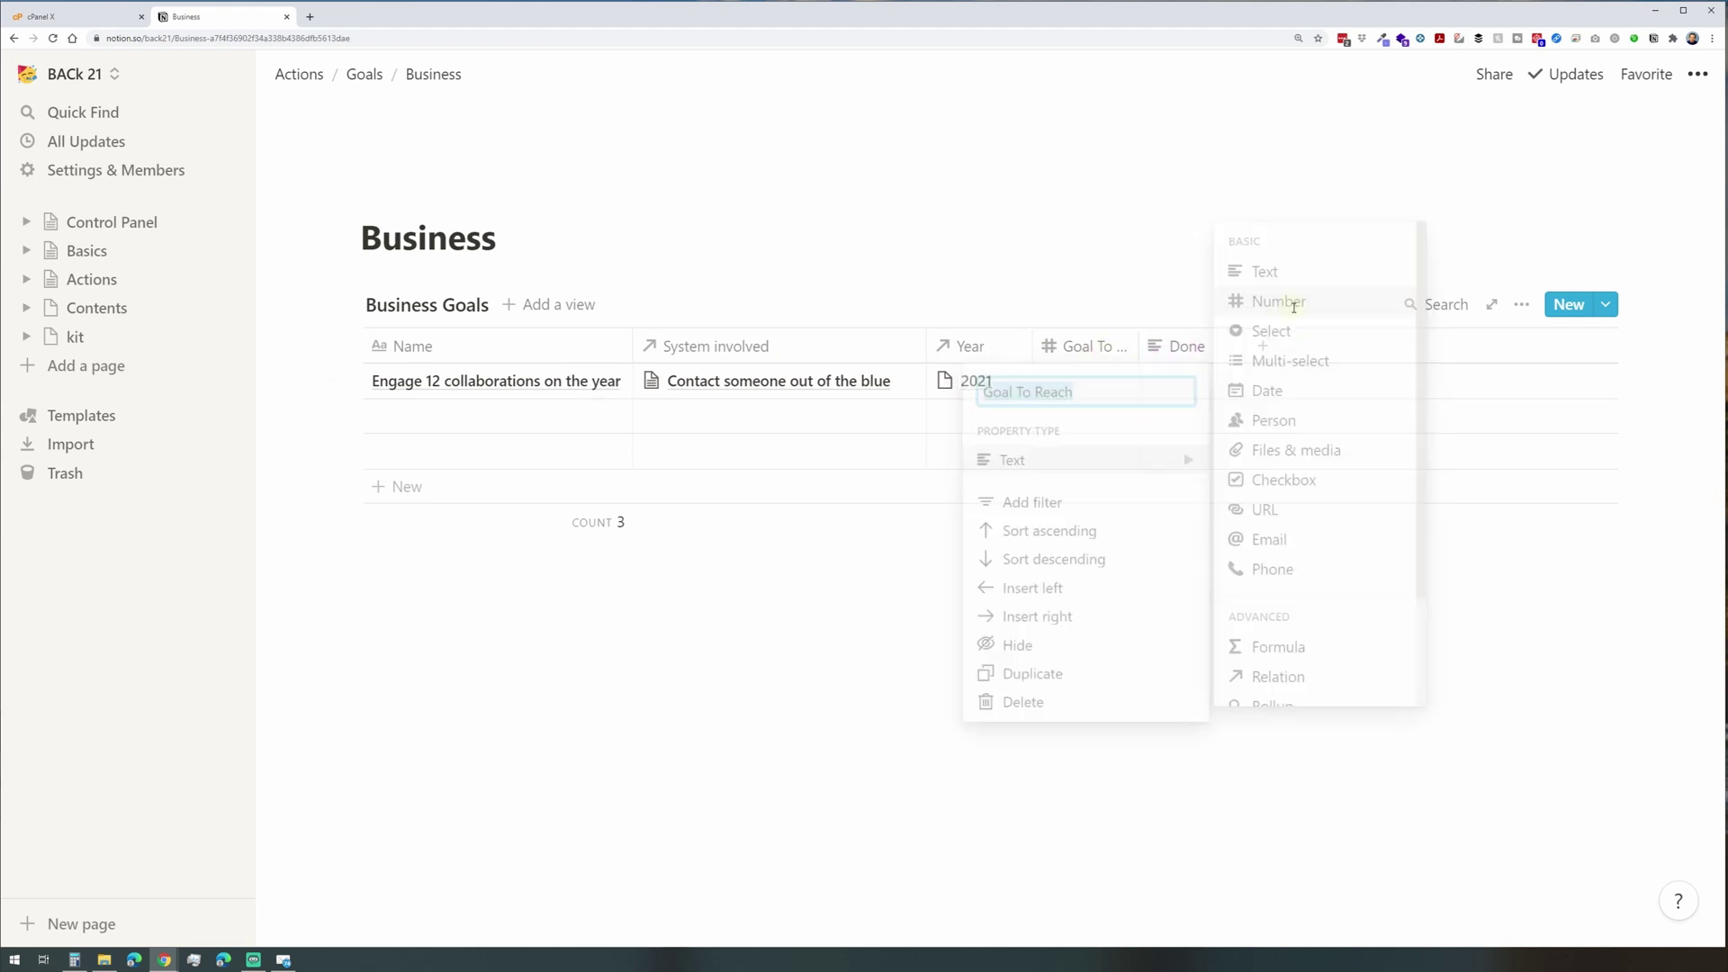
{"action": "left_click", "coordinate": [1112, 355]}
{"action": "left_click", "coordinate": [1051, 505]}
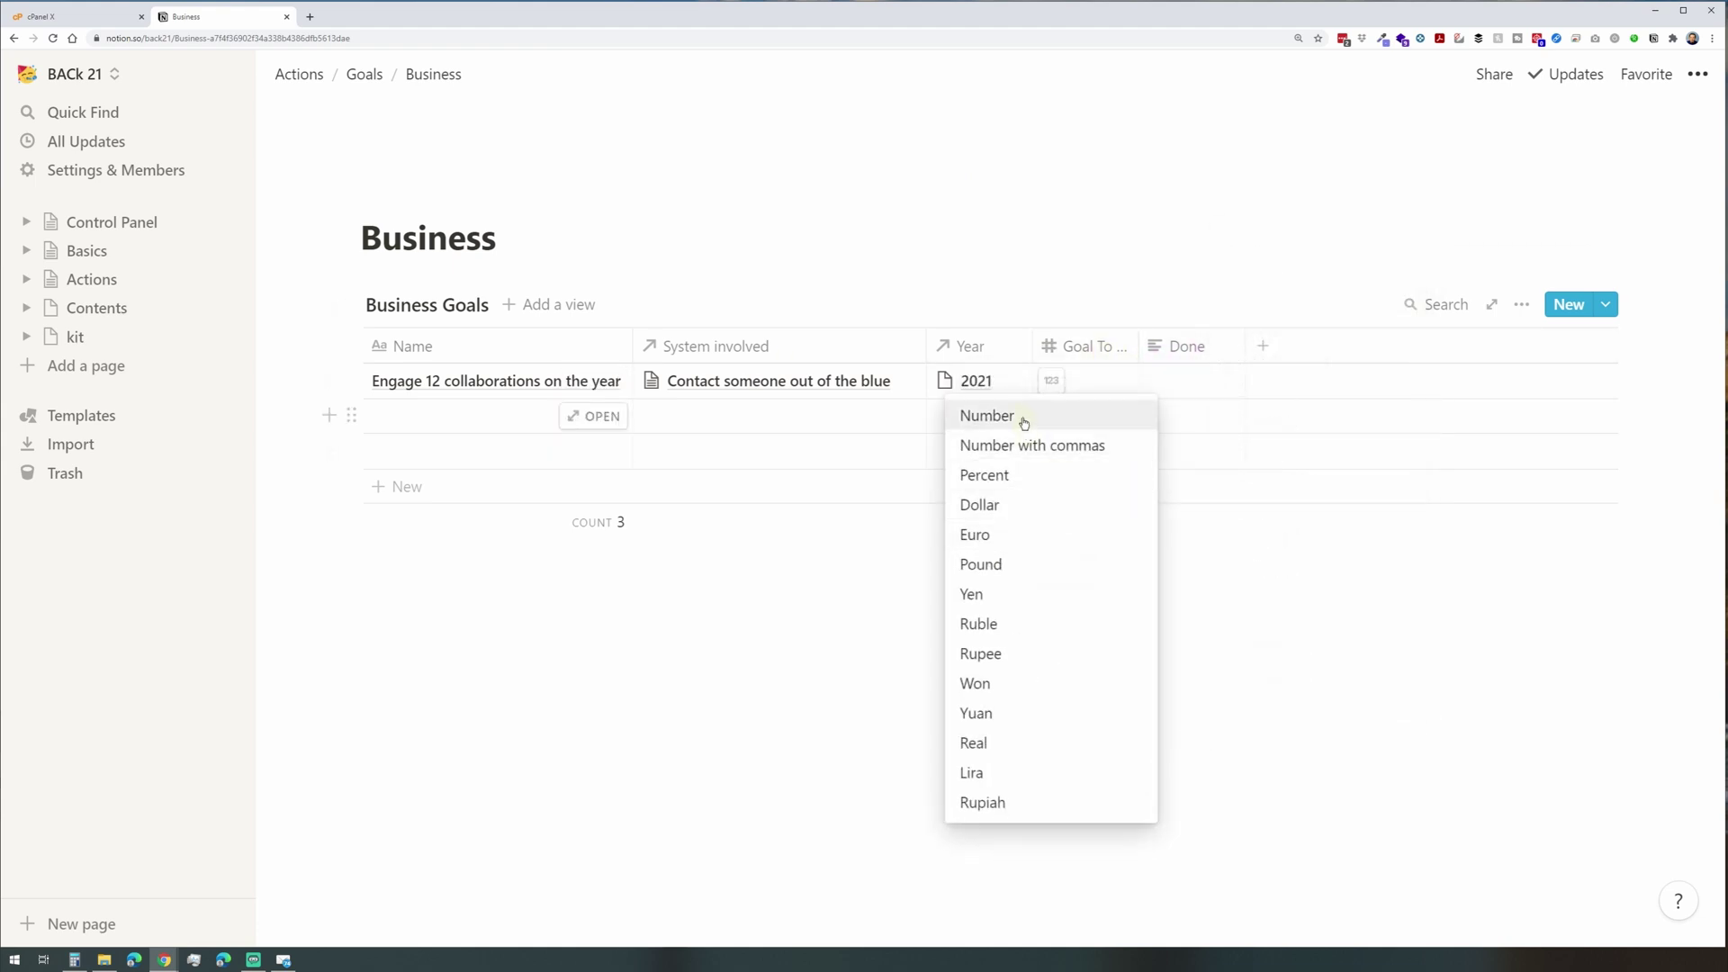
{"action": "left_click", "coordinate": [987, 415]}
{"action": "left_click", "coordinate": [1176, 348]}
{"action": "mouse_move", "coordinate": [1139, 477]}
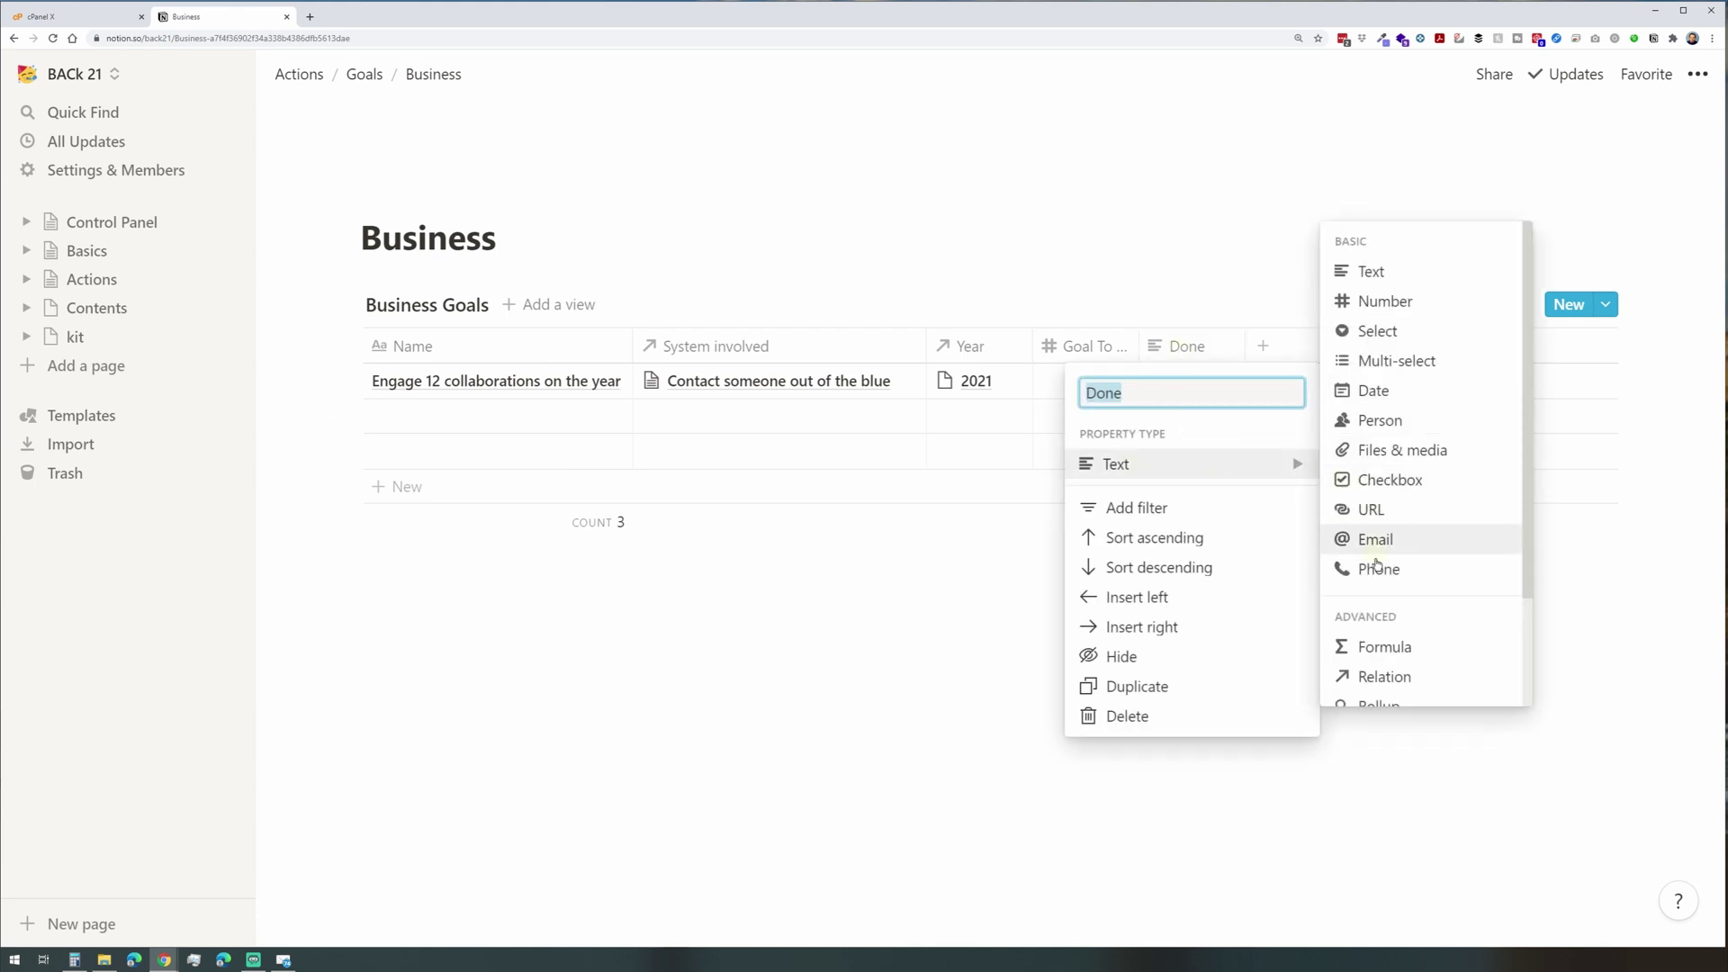
{"action": "left_click", "coordinate": [1377, 301]}
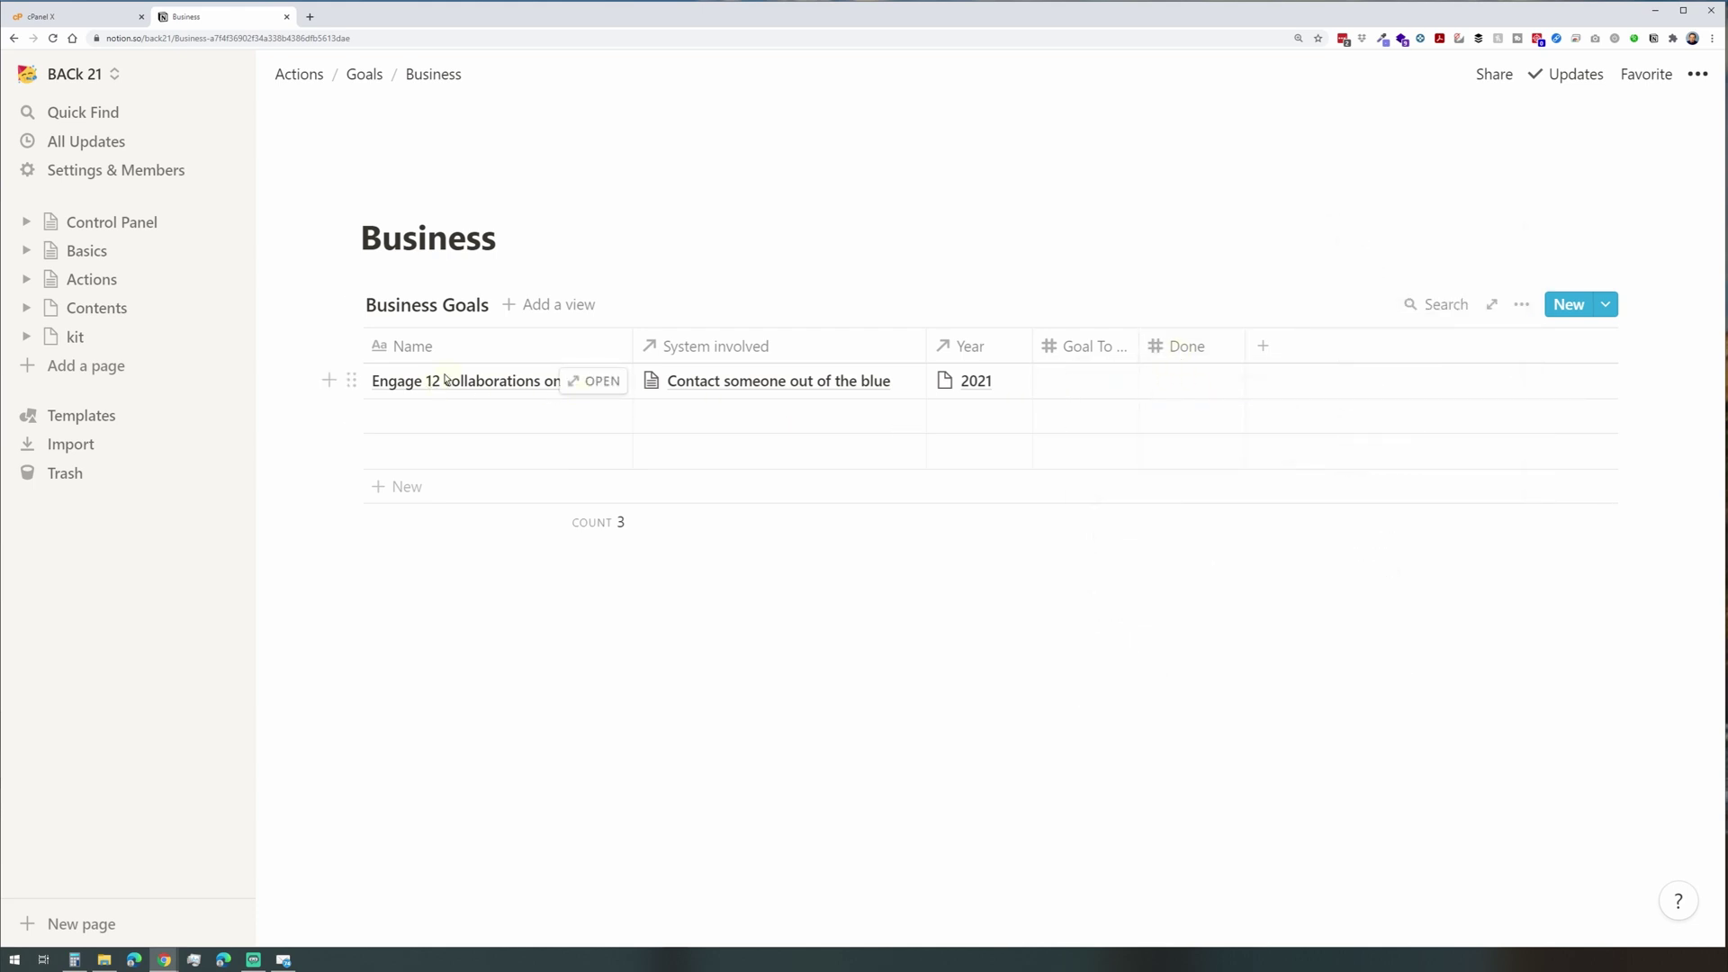
{"action": "left_click", "coordinate": [1039, 388]}
{"action": "type", "text": "12"}
{"action": "key", "text": "Return"}
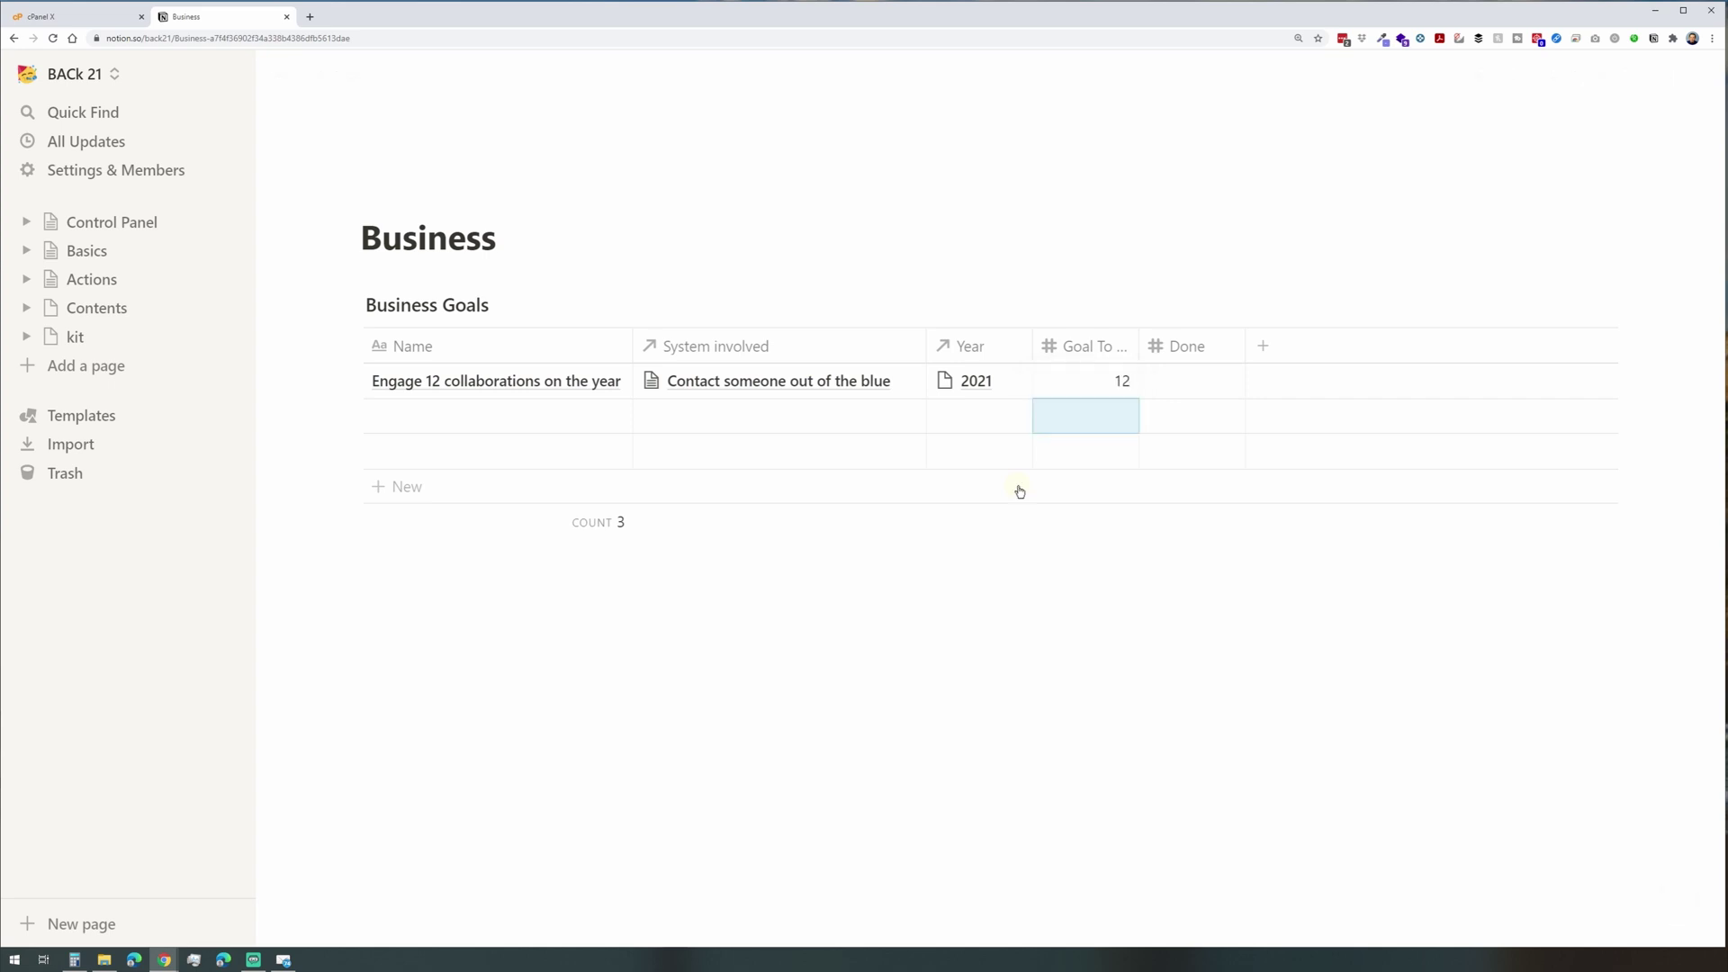
{"action": "mouse_move", "coordinate": [484, 384]}
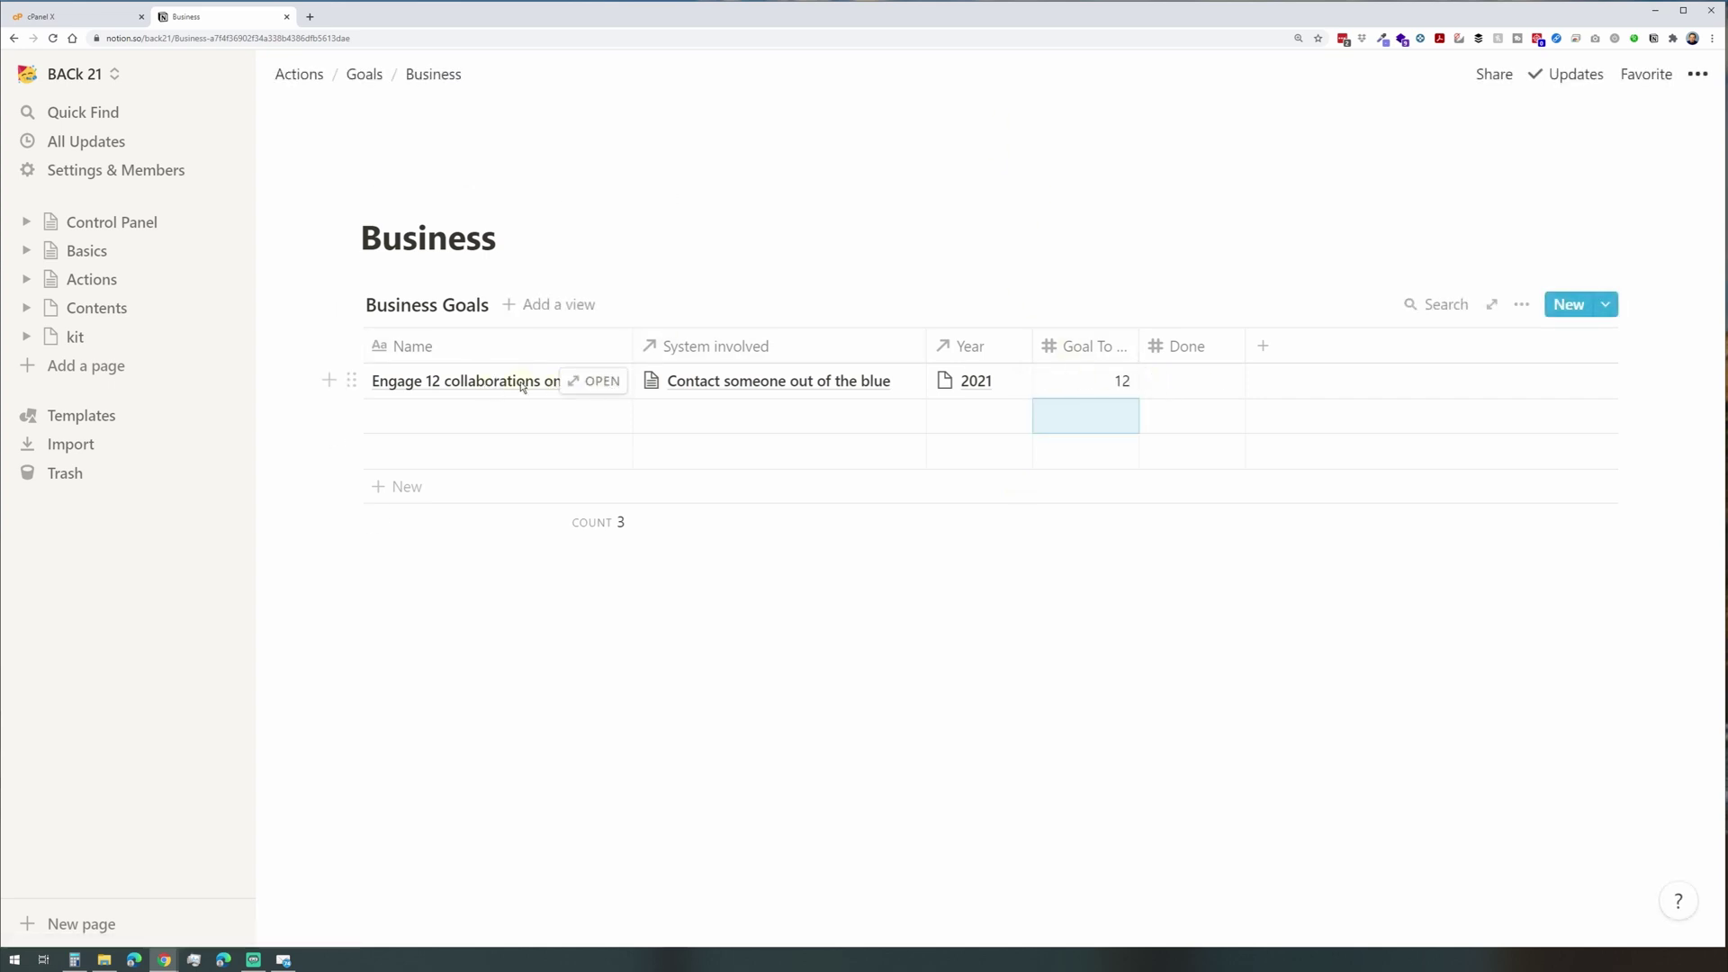
{"action": "left_click", "coordinate": [1210, 302]}
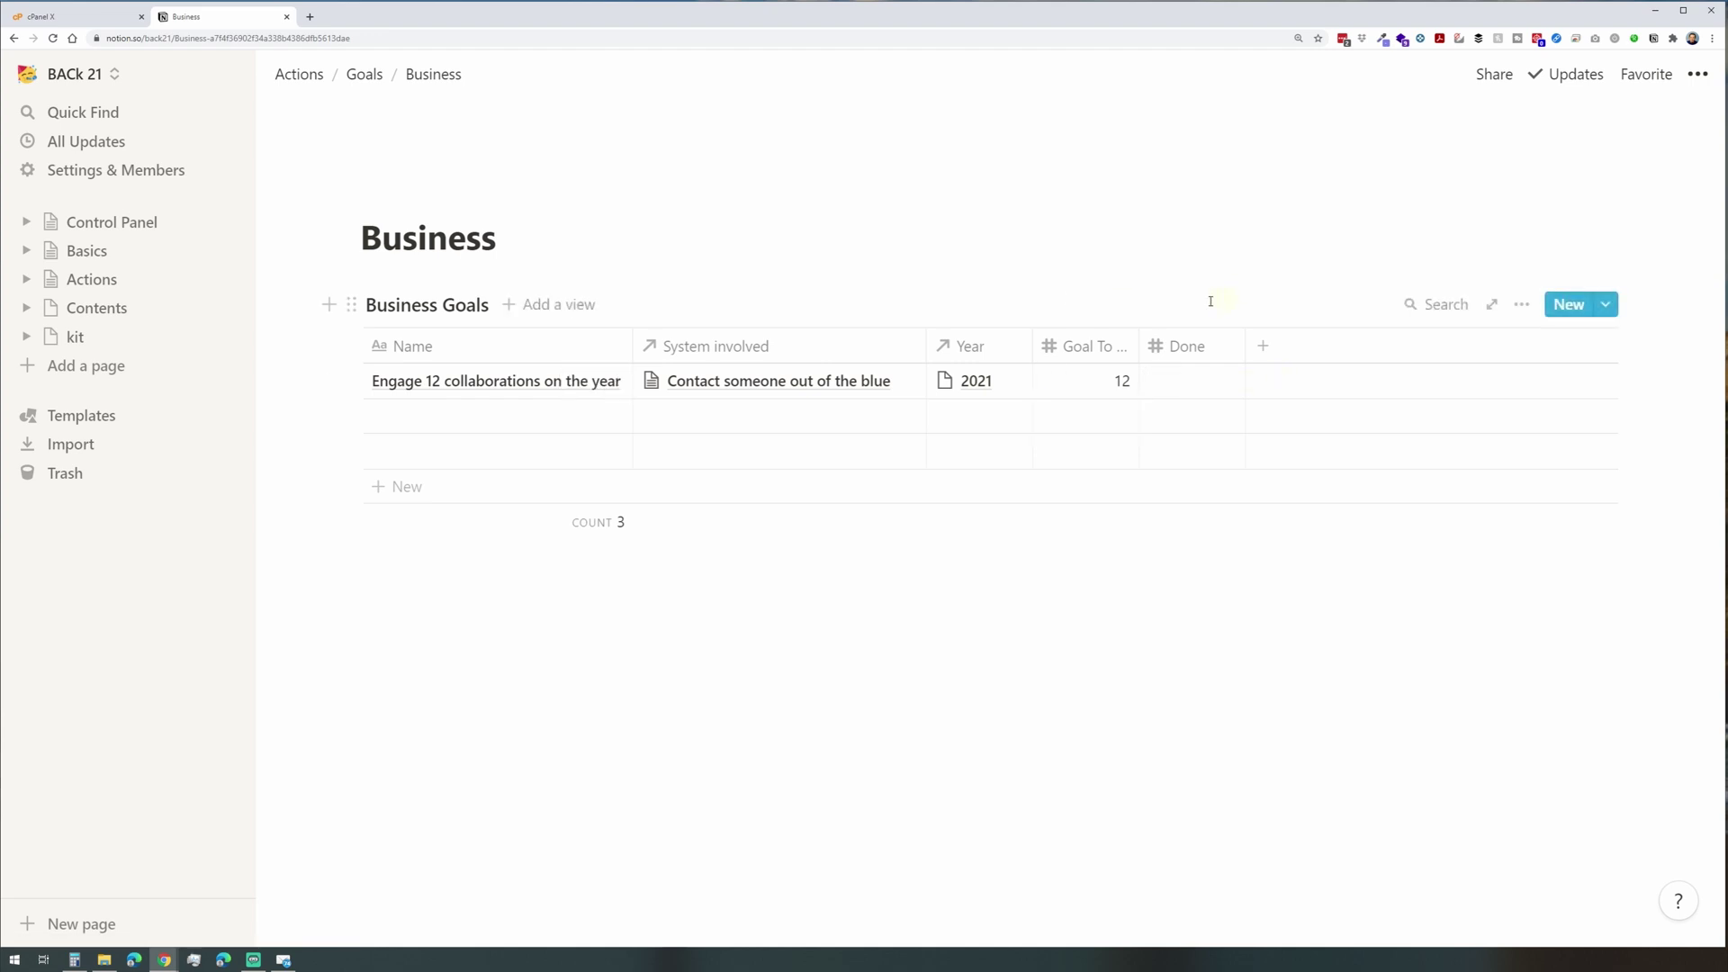
Open the Tasks page under Actions and turn it into a table.
{"action": "left_click", "coordinate": [83, 280]}
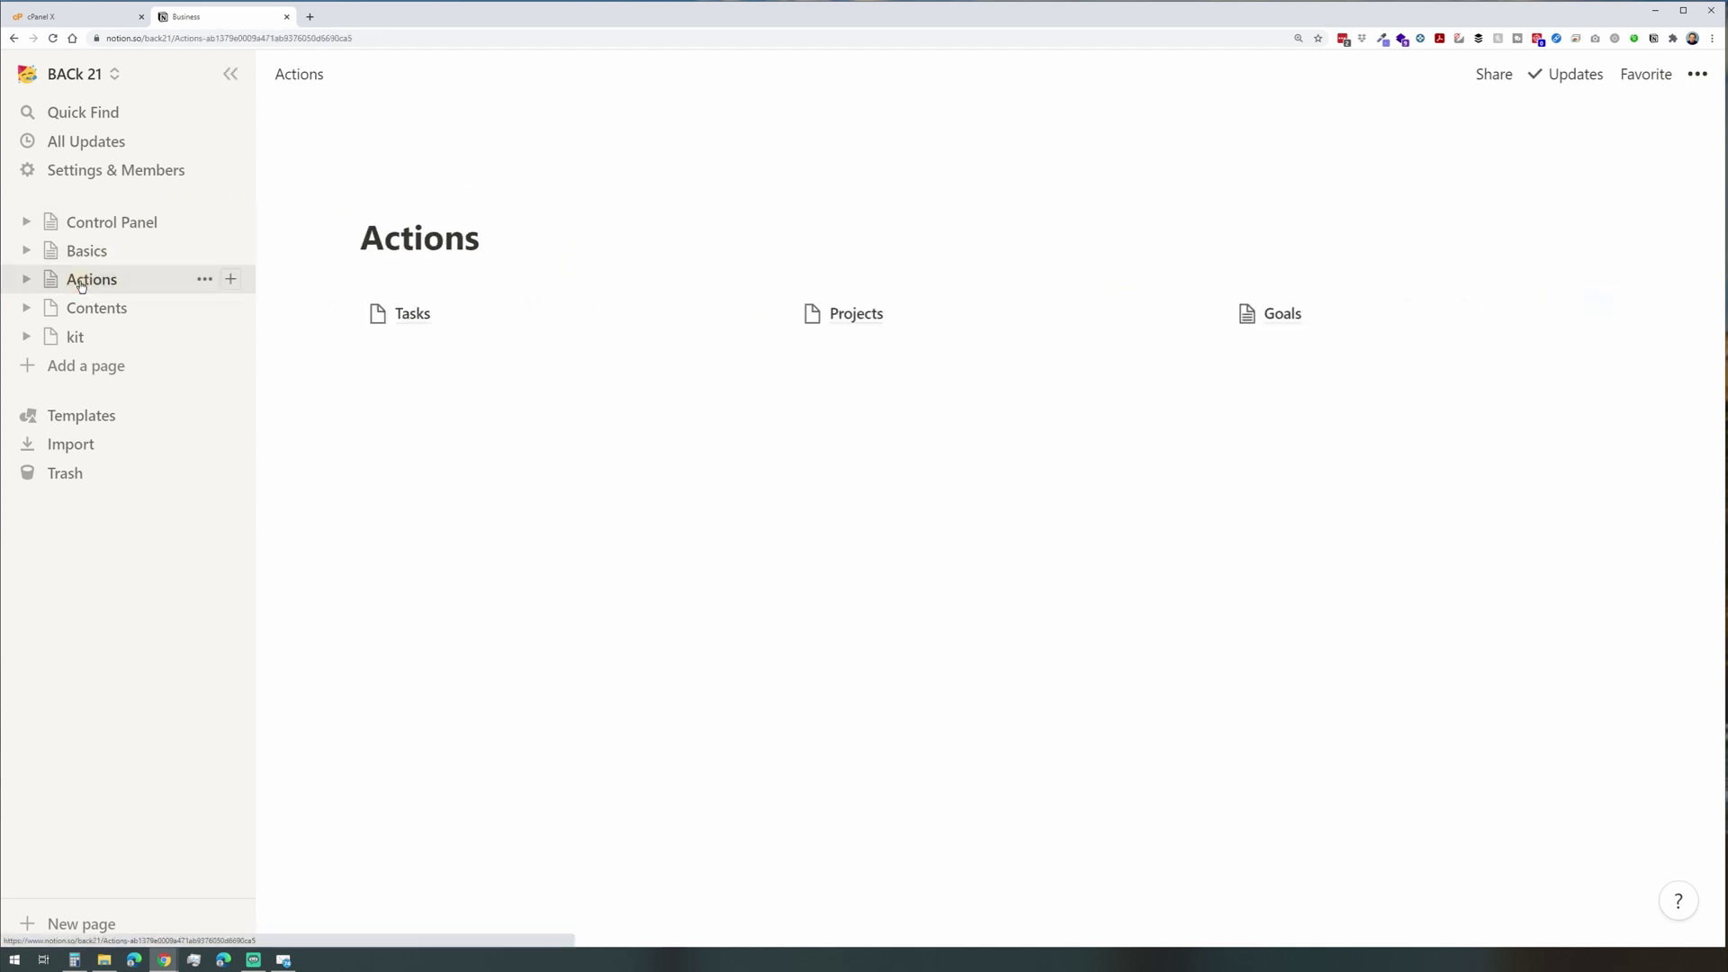
{"action": "left_click", "coordinate": [415, 315]}
{"action": "left_click", "coordinate": [664, 551]}
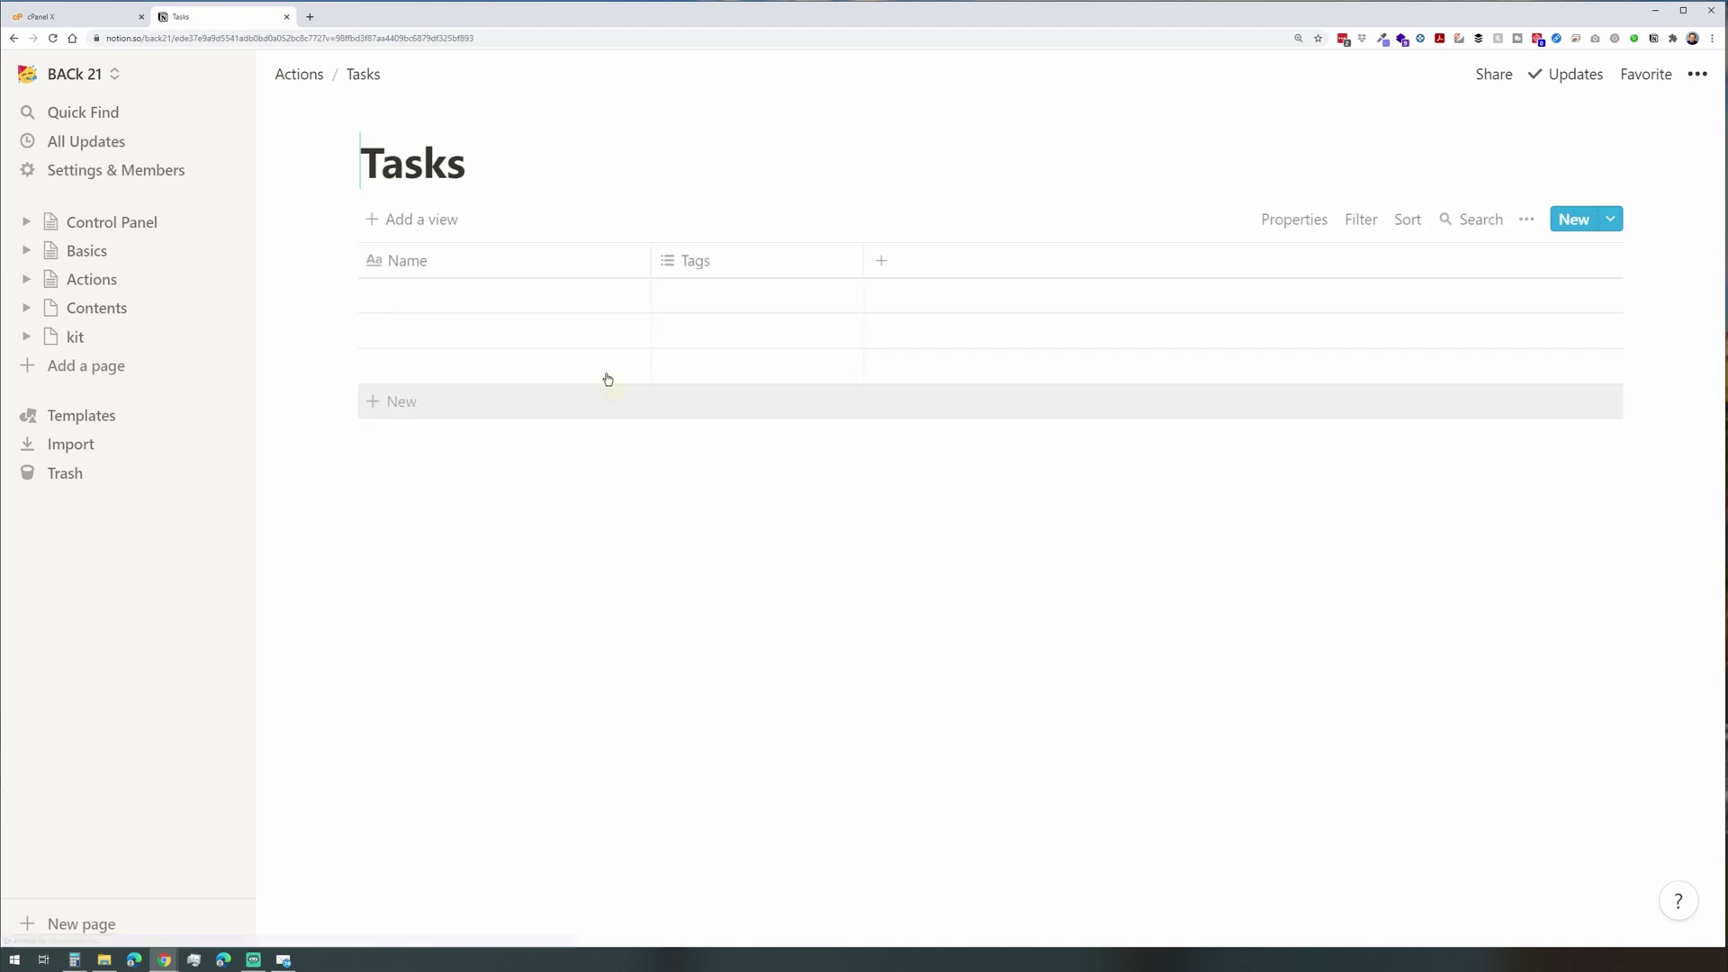
Convert the Tags column into a relation linked to the Business Goals database.
{"action": "left_click", "coordinate": [729, 269]}
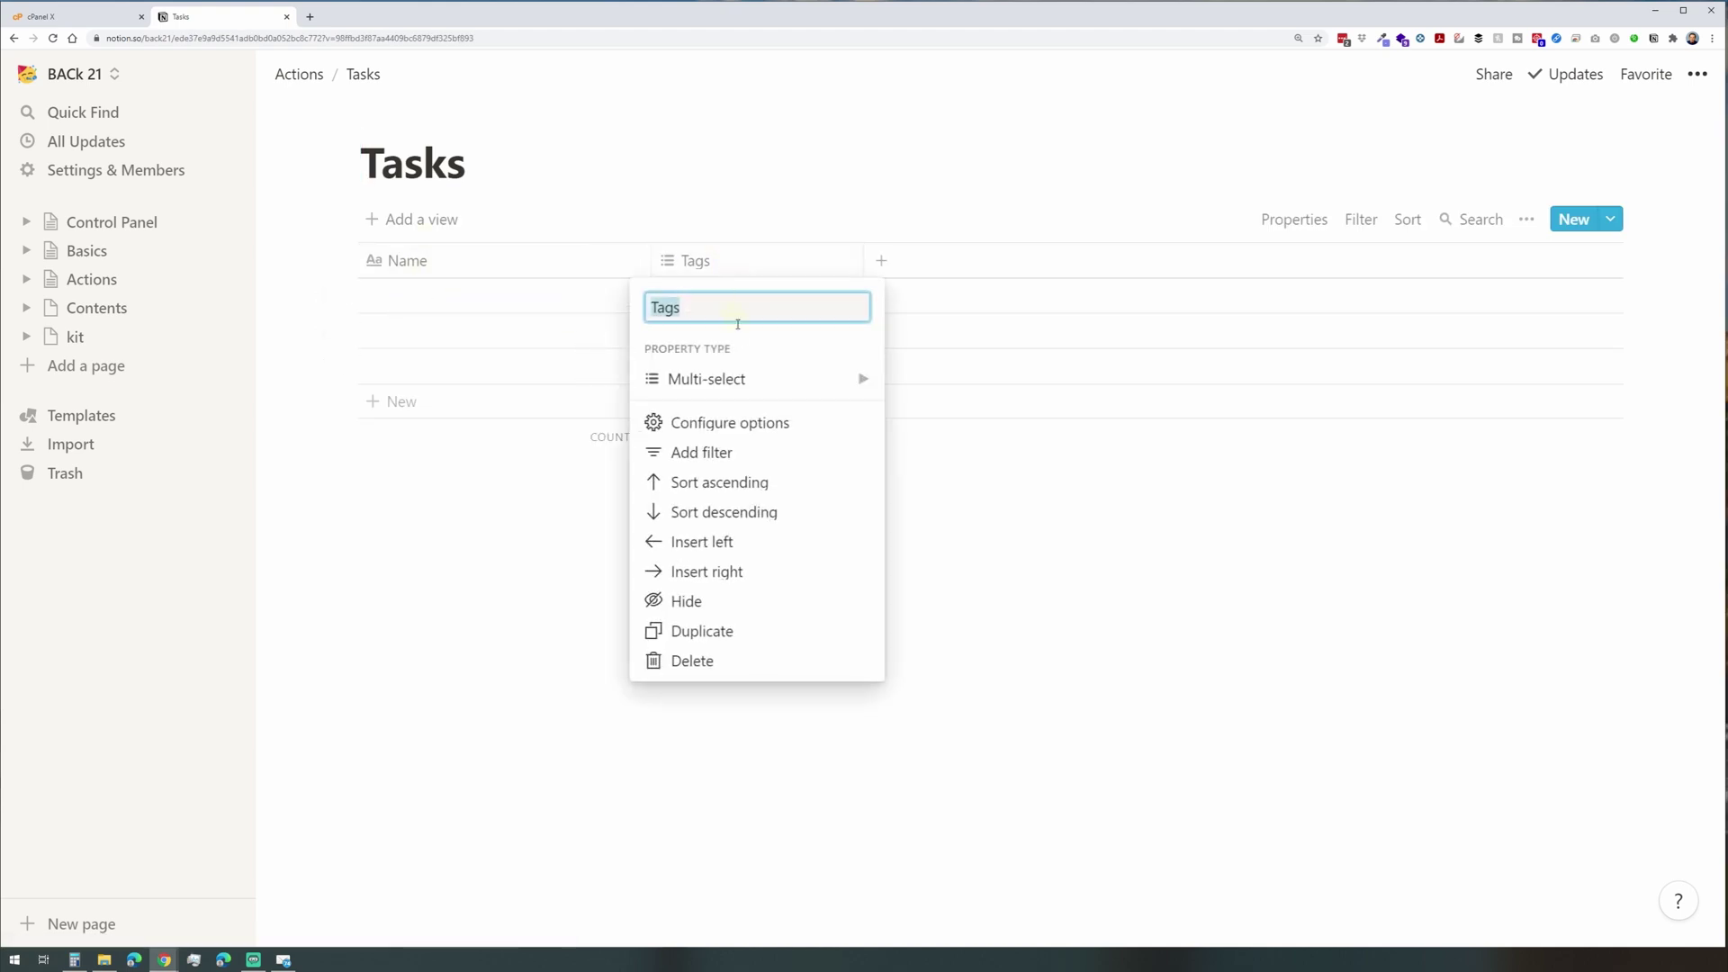
{"action": "mouse_move", "coordinate": [751, 381]}
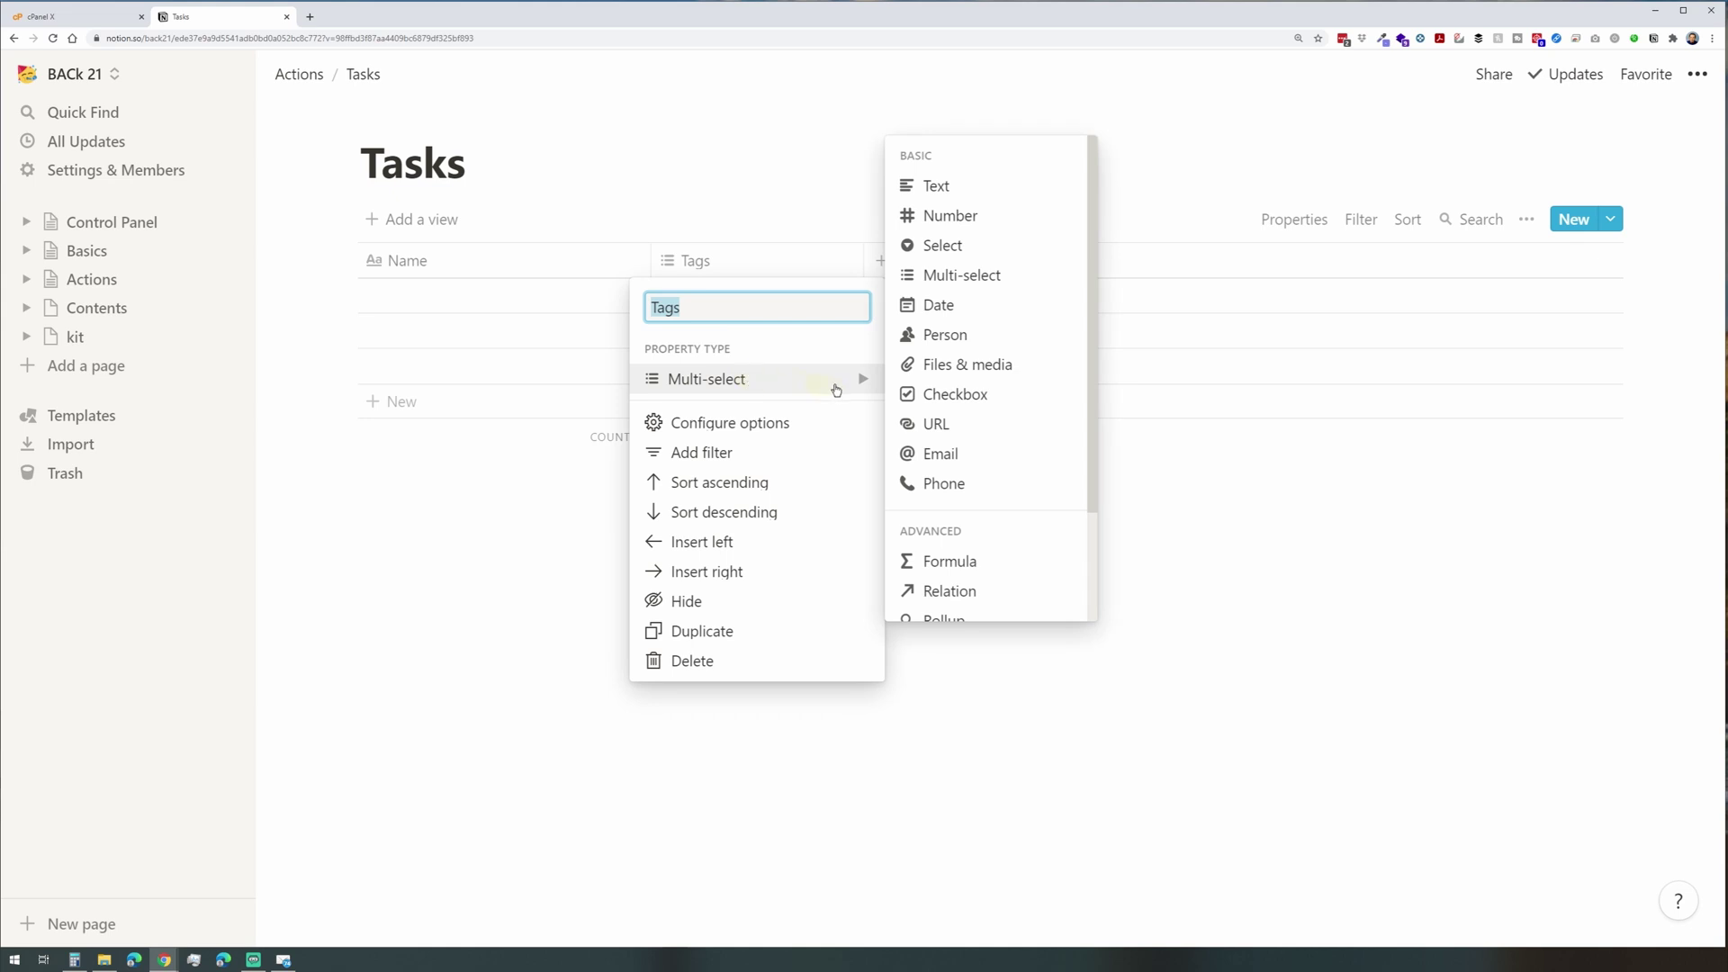
{"action": "left_click", "coordinate": [957, 592]}
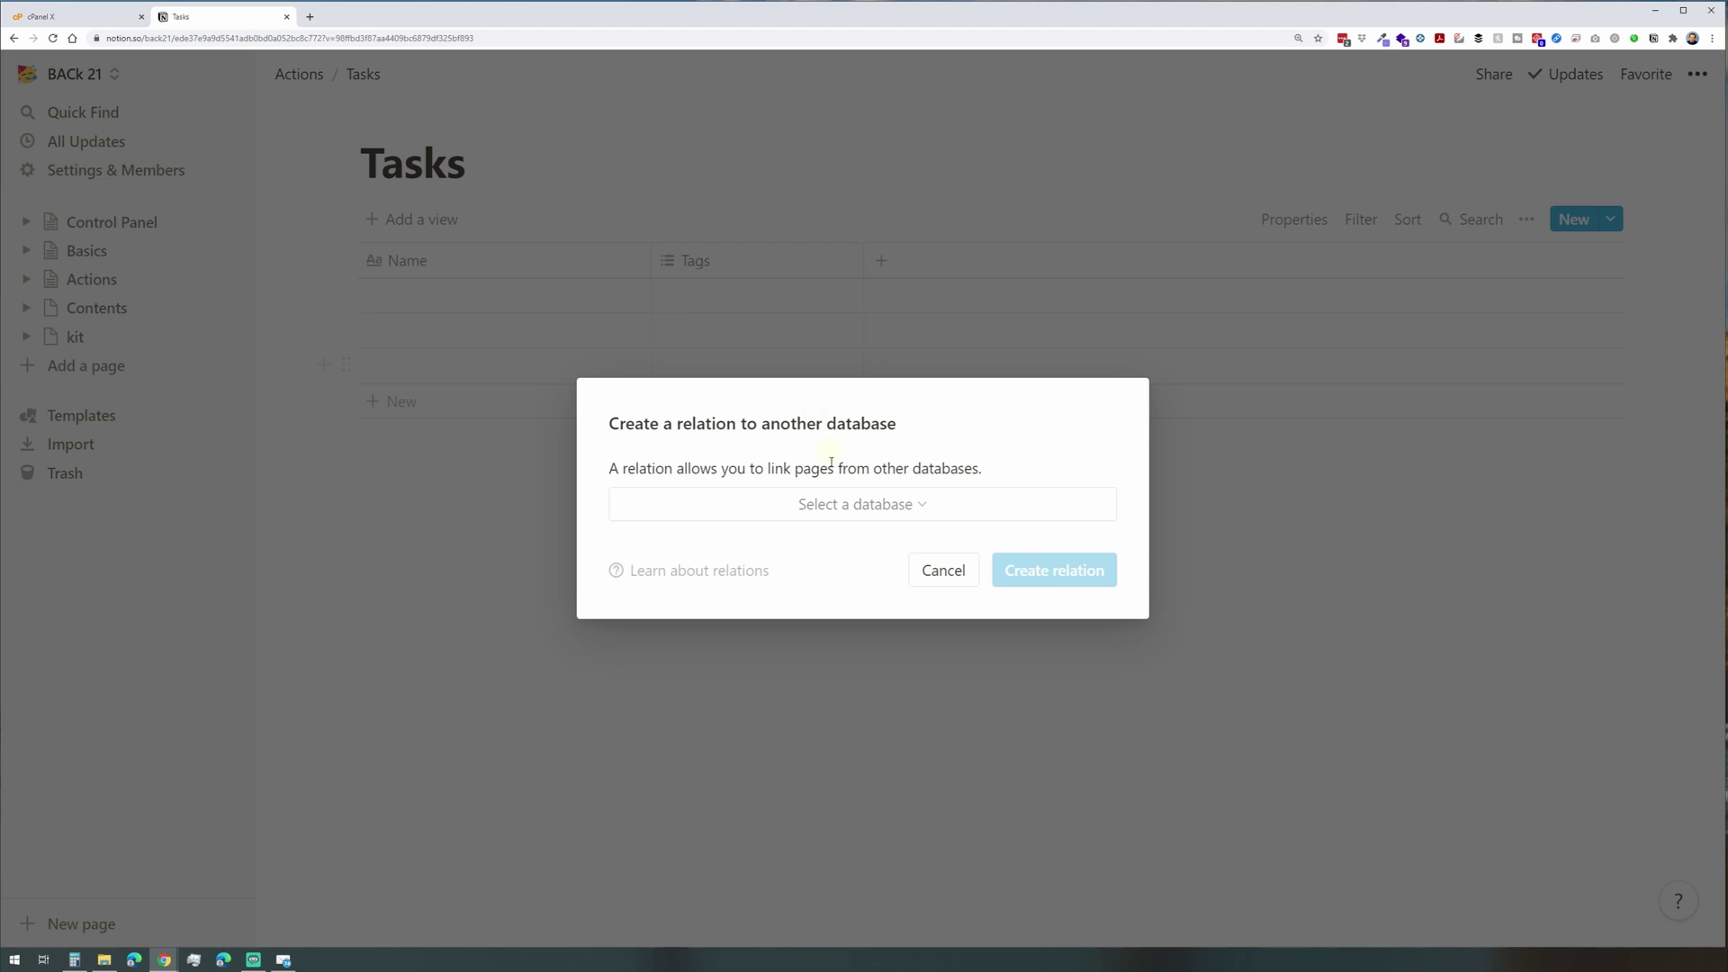
{"action": "left_click", "coordinate": [833, 506]}
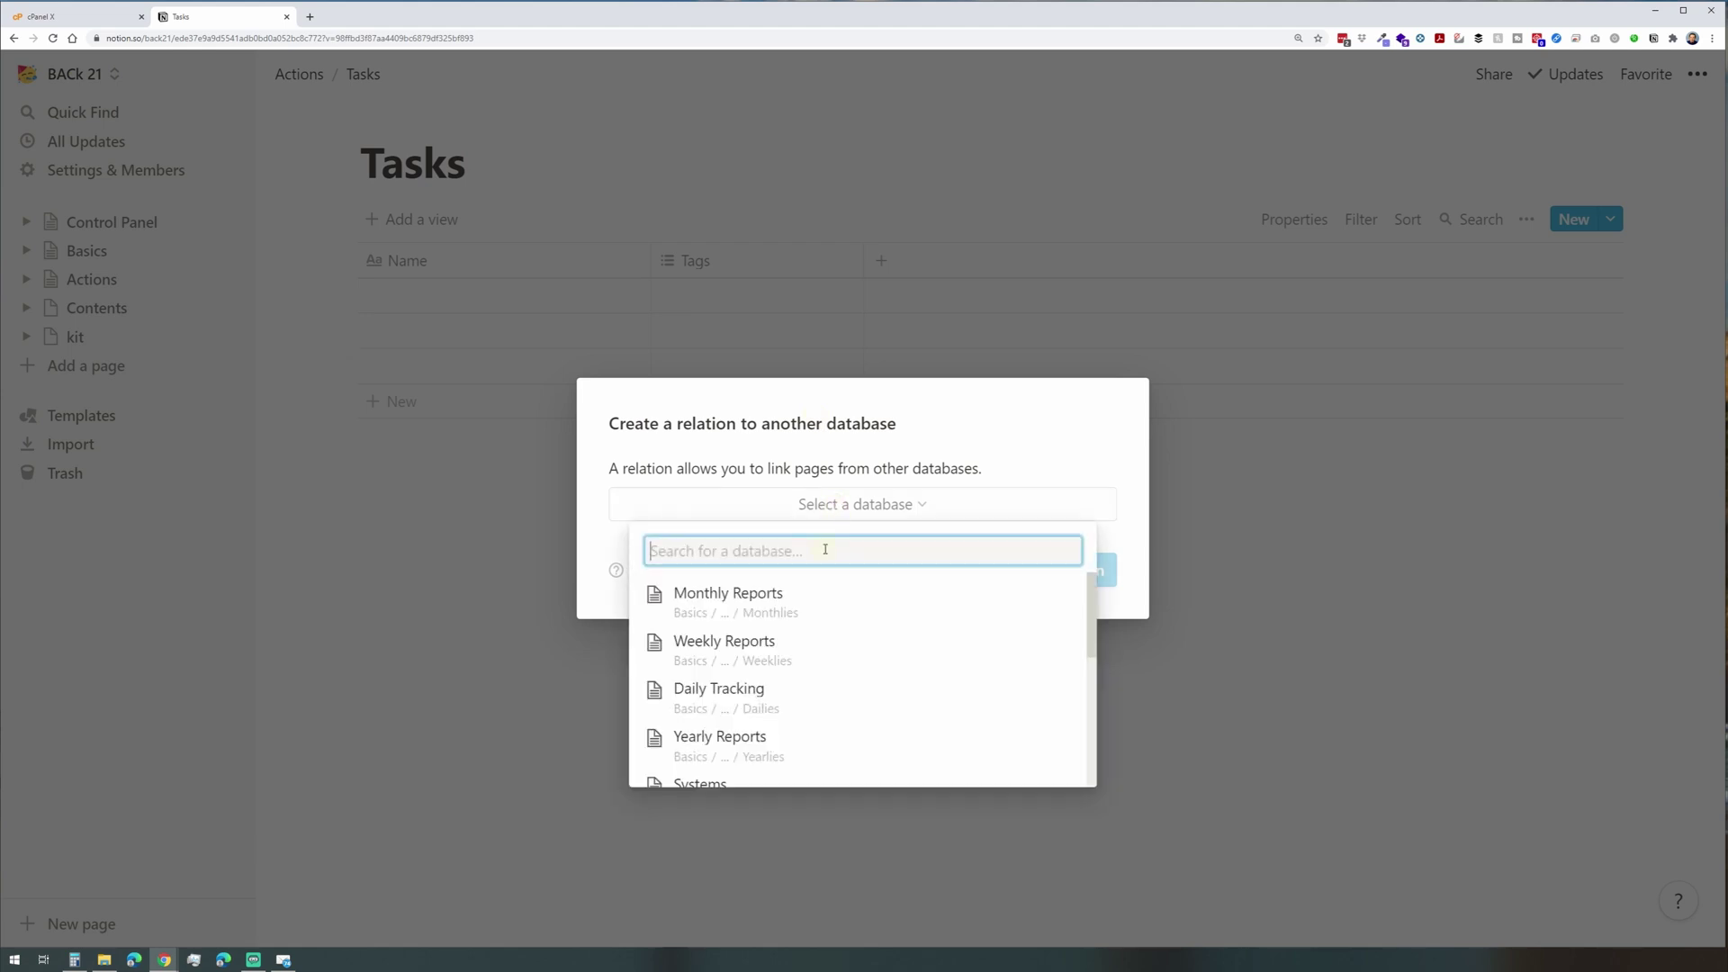
{"action": "scroll", "coordinate": [791, 609], "scroll_direction": "down", "scroll_amount": 2}
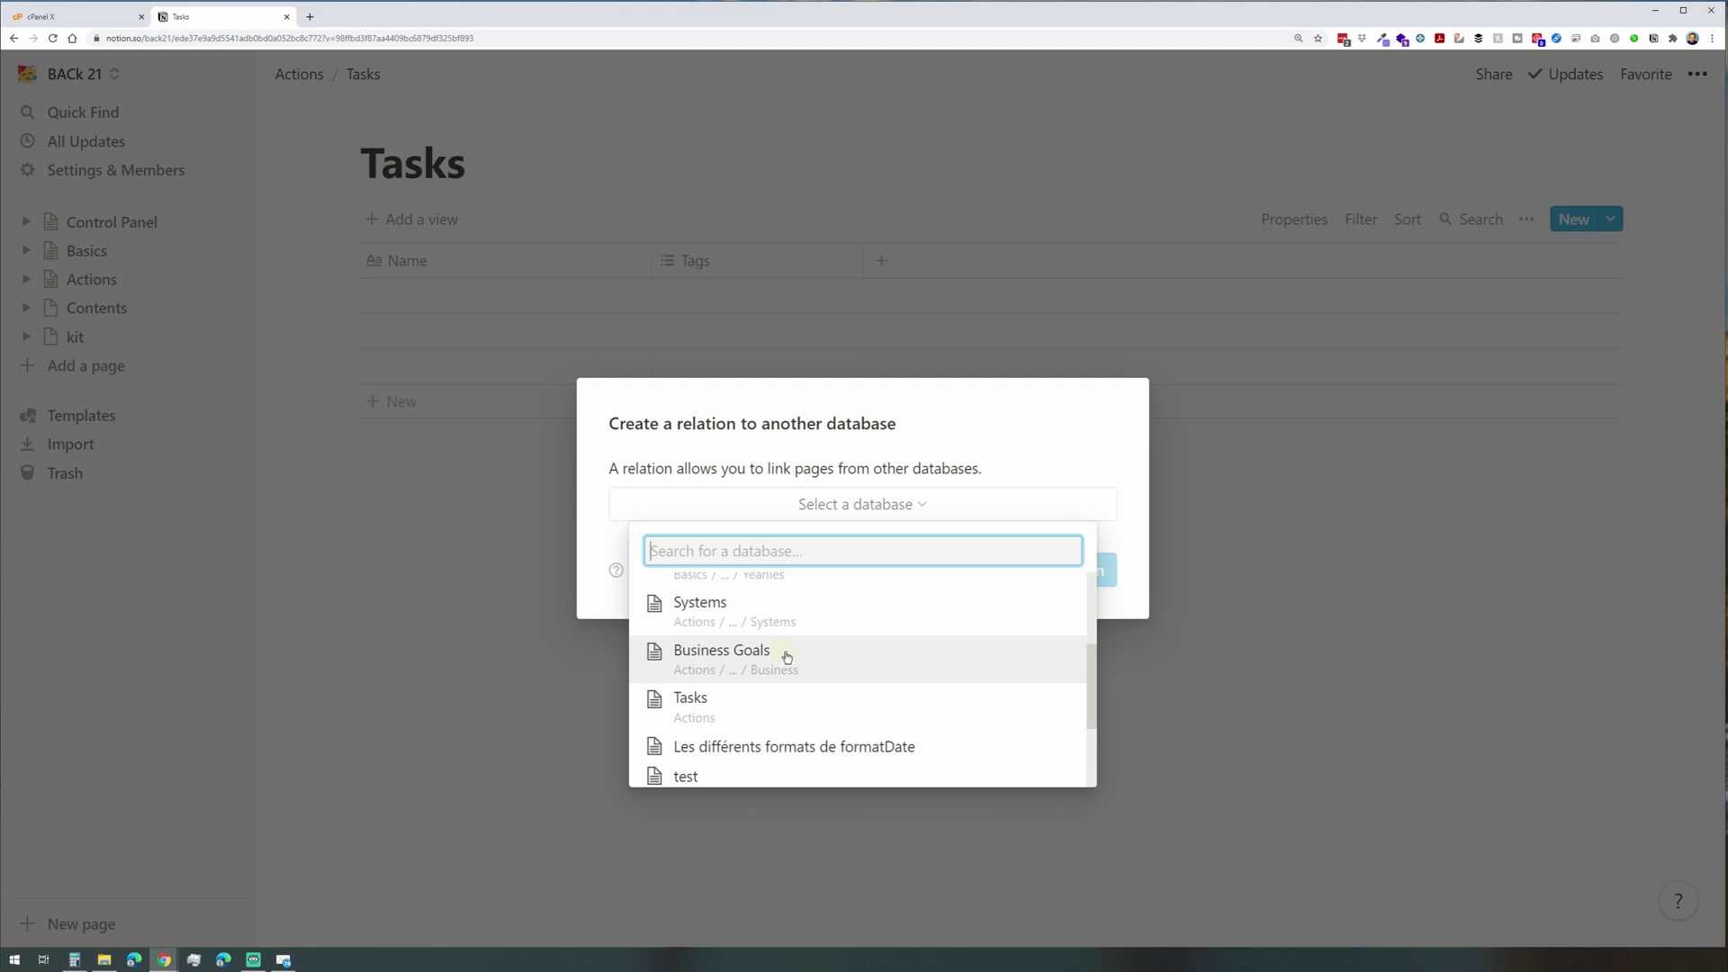
{"action": "left_click", "coordinate": [787, 658]}
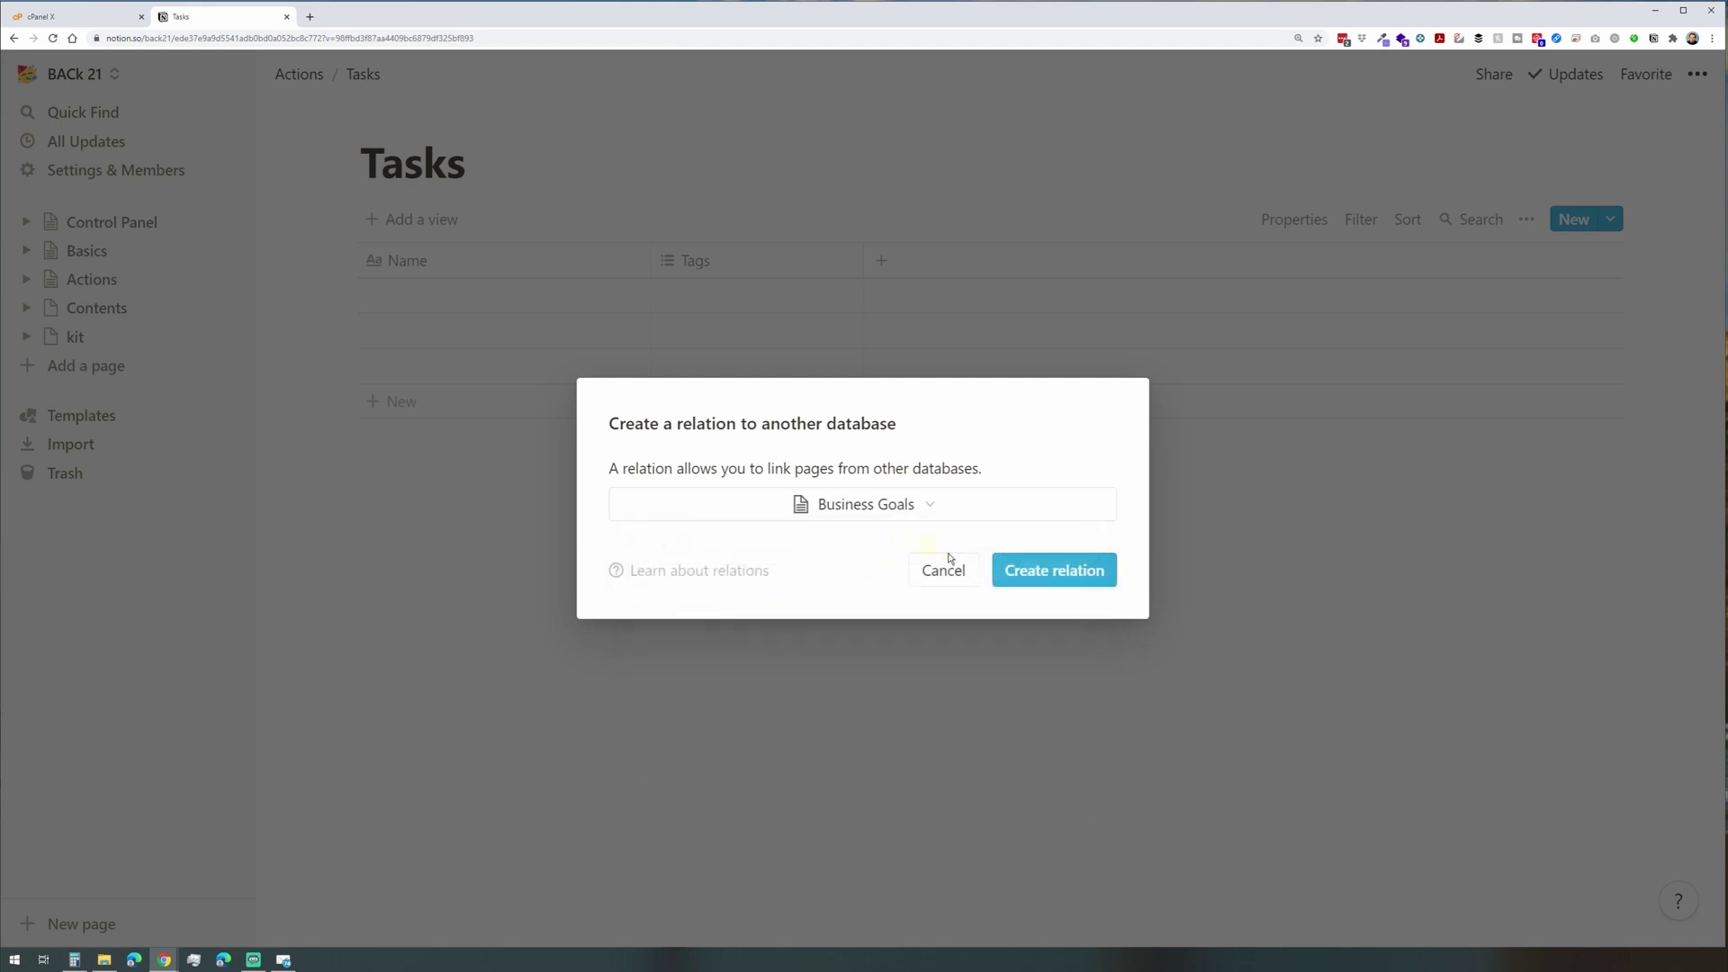
{"action": "left_click", "coordinate": [1007, 570]}
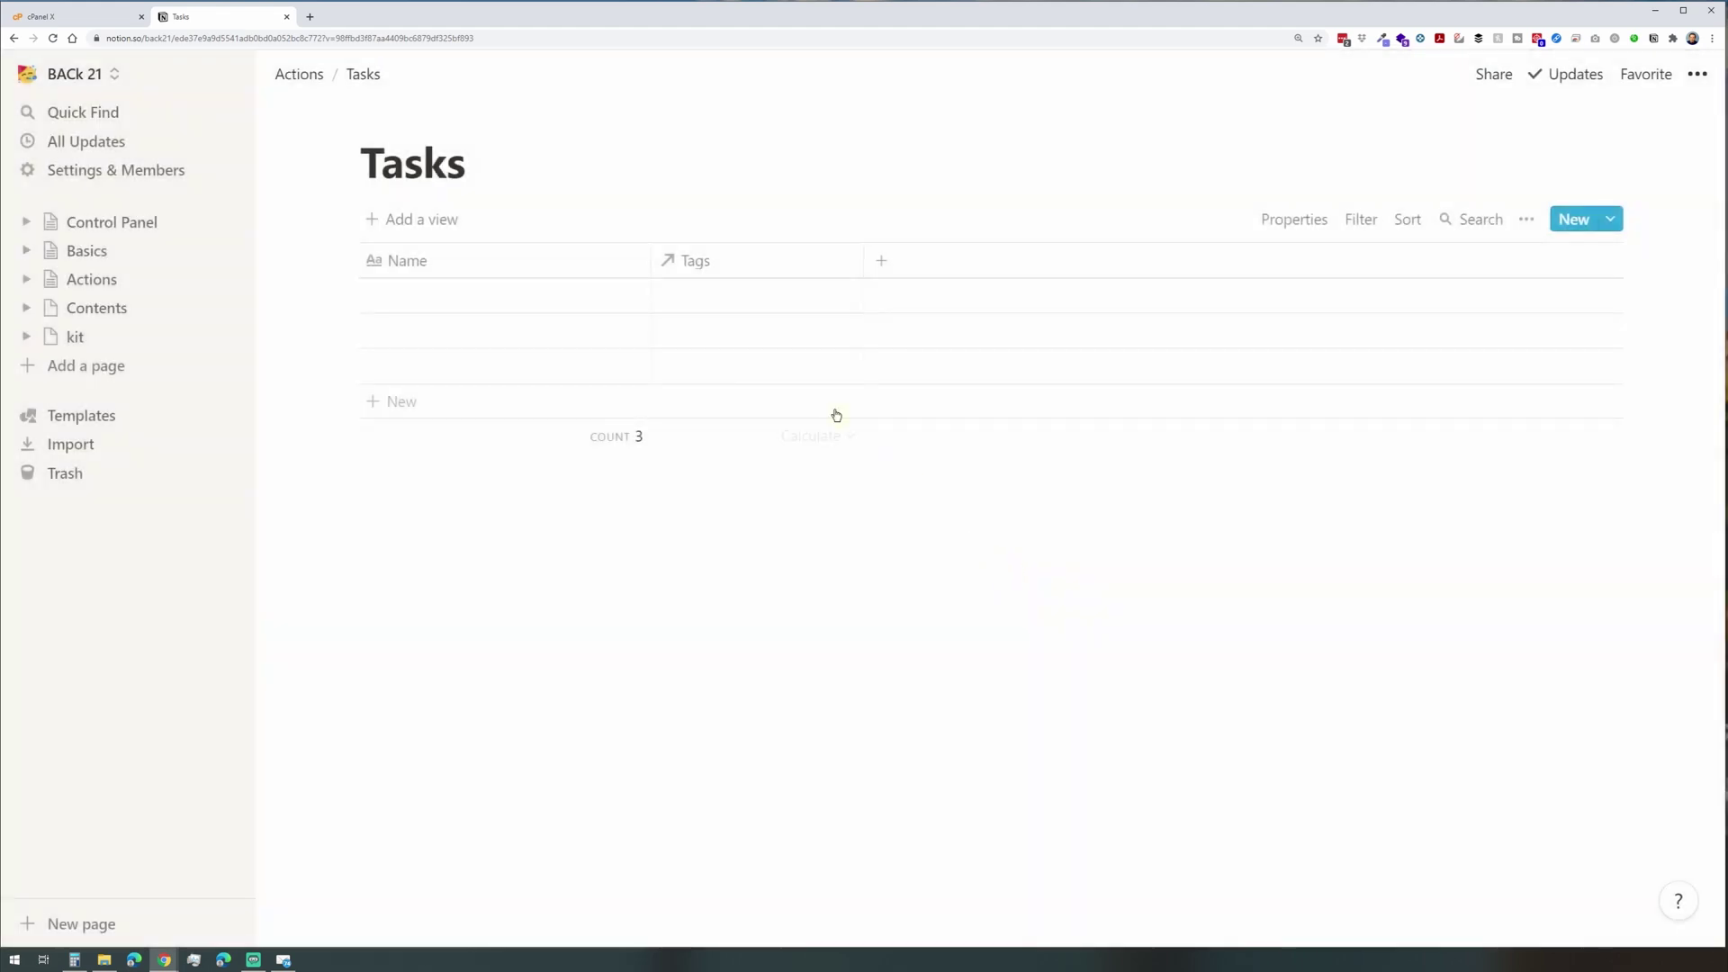
{"action": "left_click", "coordinate": [717, 269]}
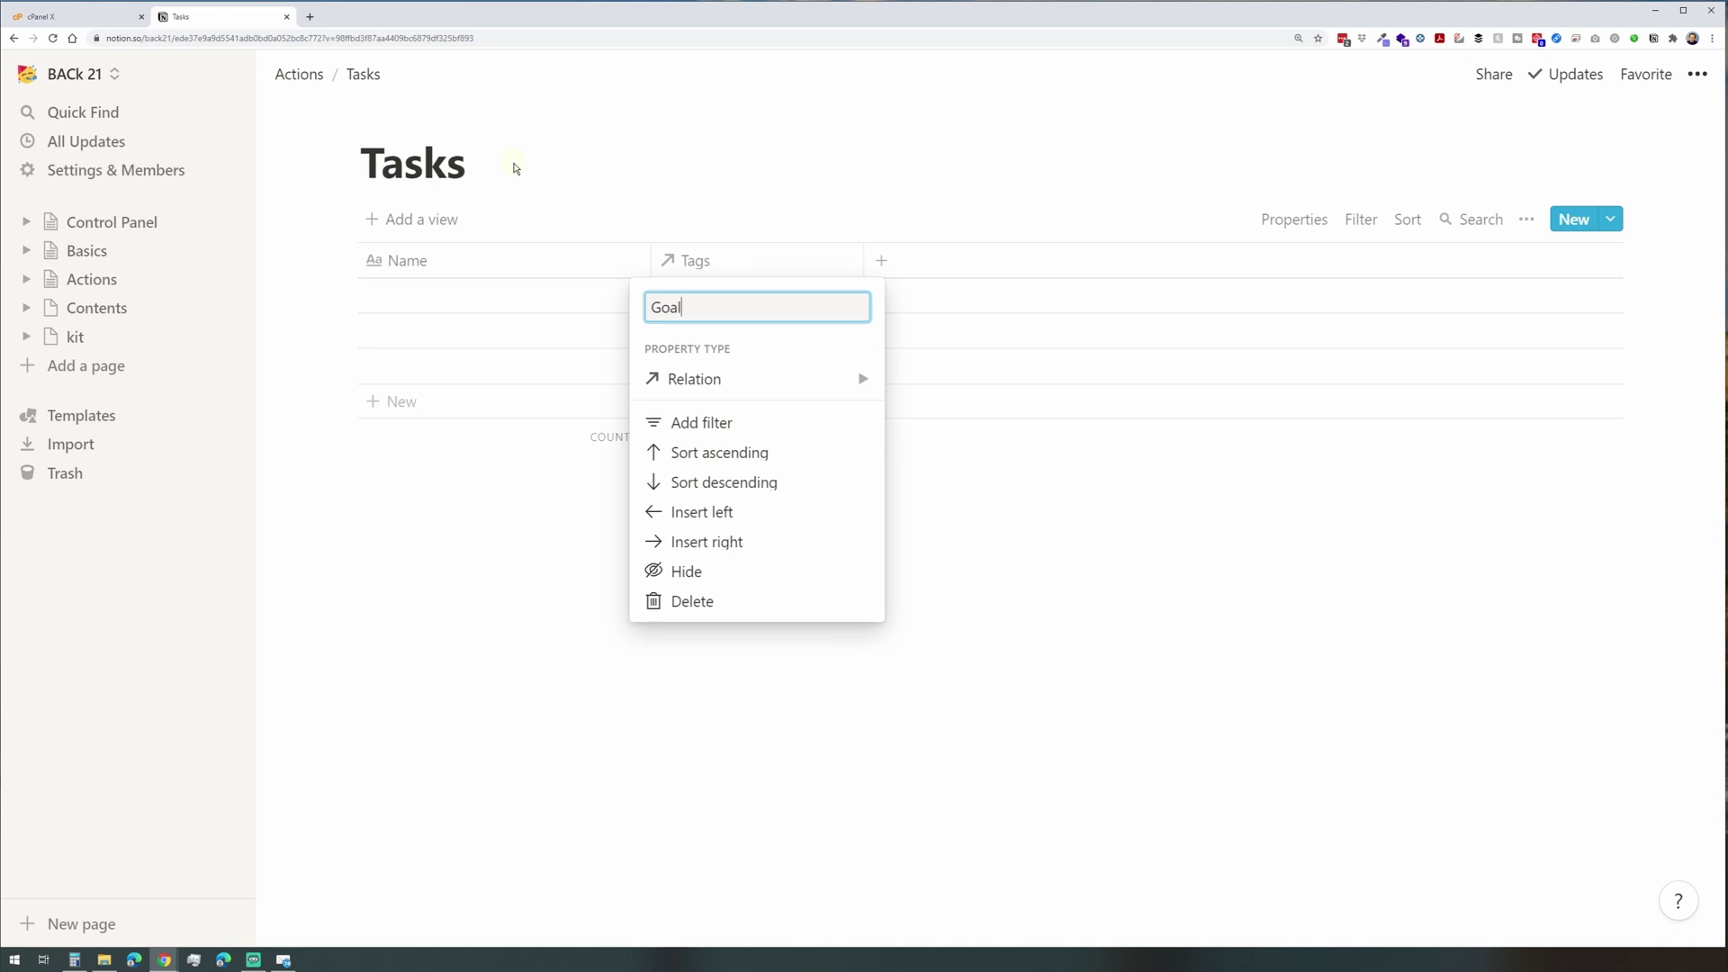
Rename the column to Goal and name the first task 'Contact Note Taking Apps Developpers'.
{"action": "key", "text": "Return"}
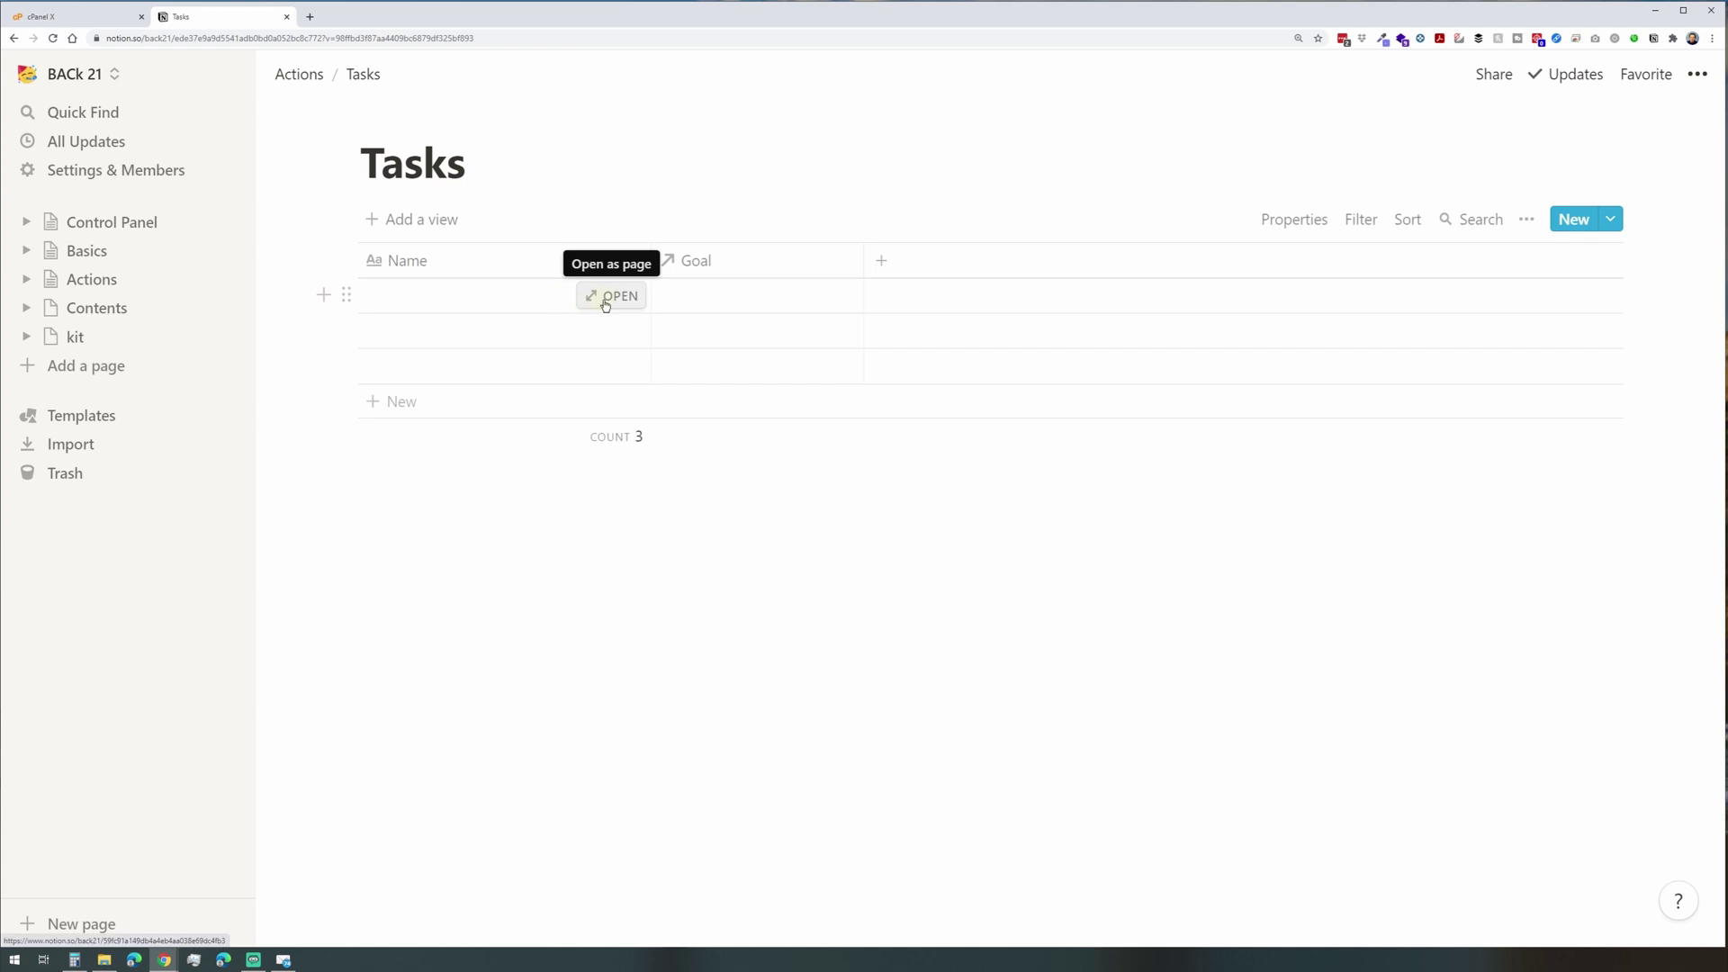
{"action": "left_click", "coordinate": [543, 305]}
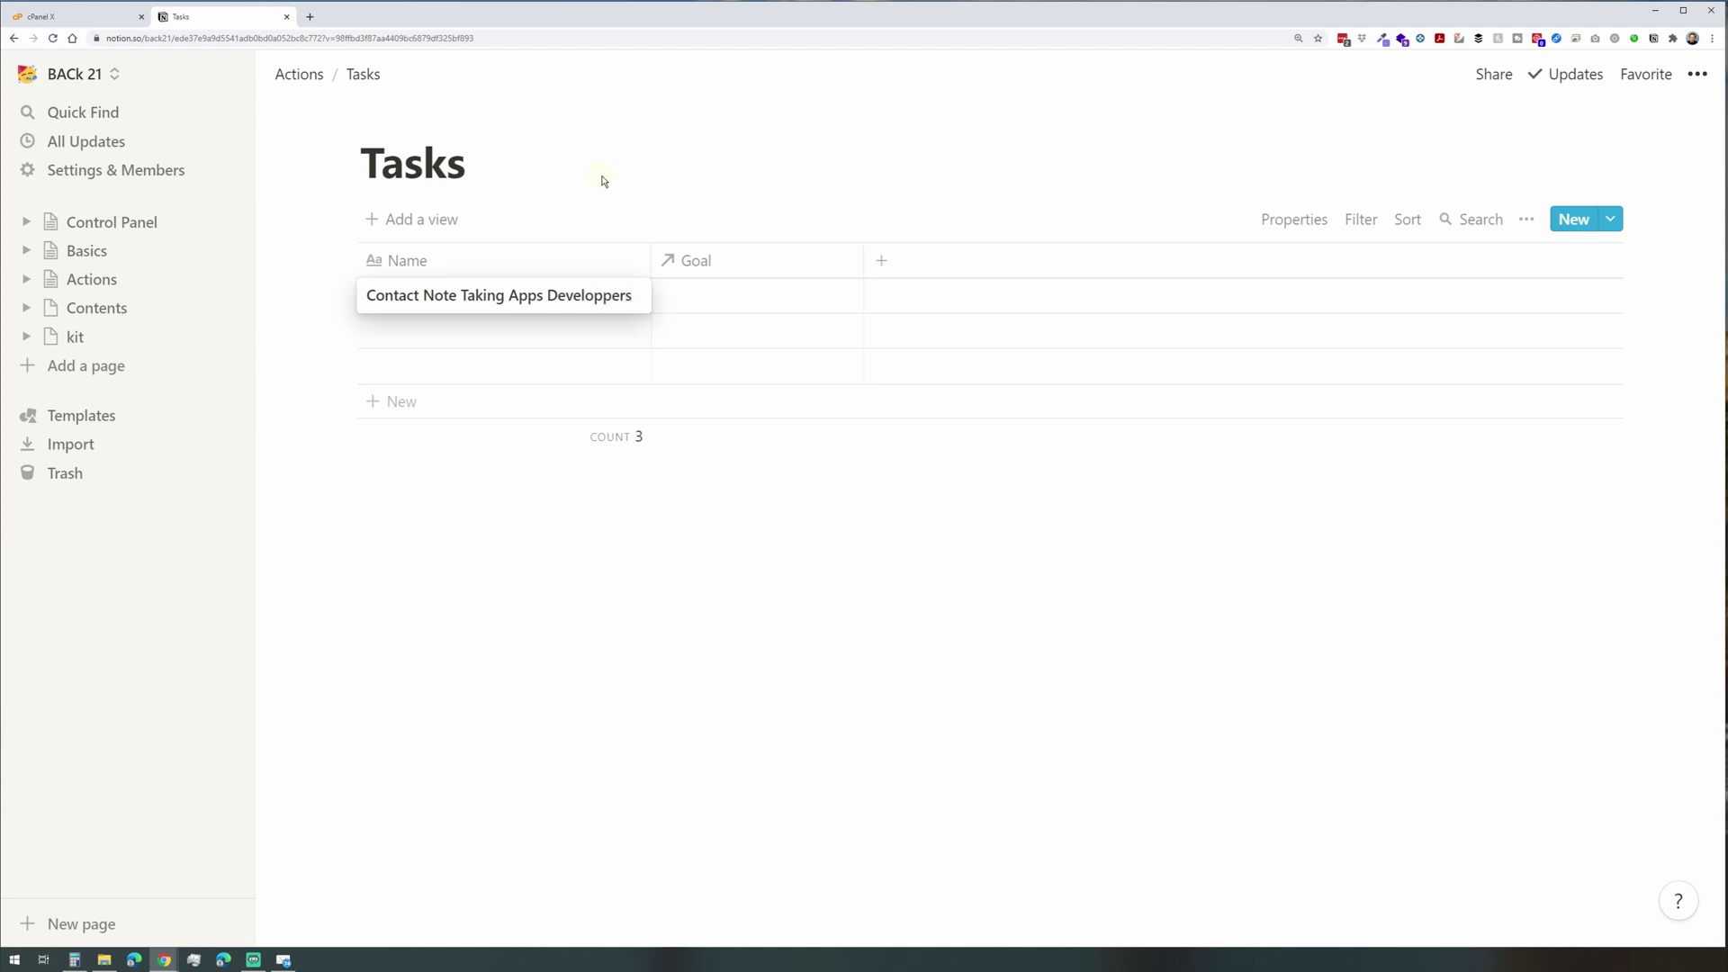
{"action": "key", "text": "Escape"}
Link that task to 'Engage 12 collaborations on the year' and widen the Goal column.
{"action": "left_click", "coordinate": [769, 295]}
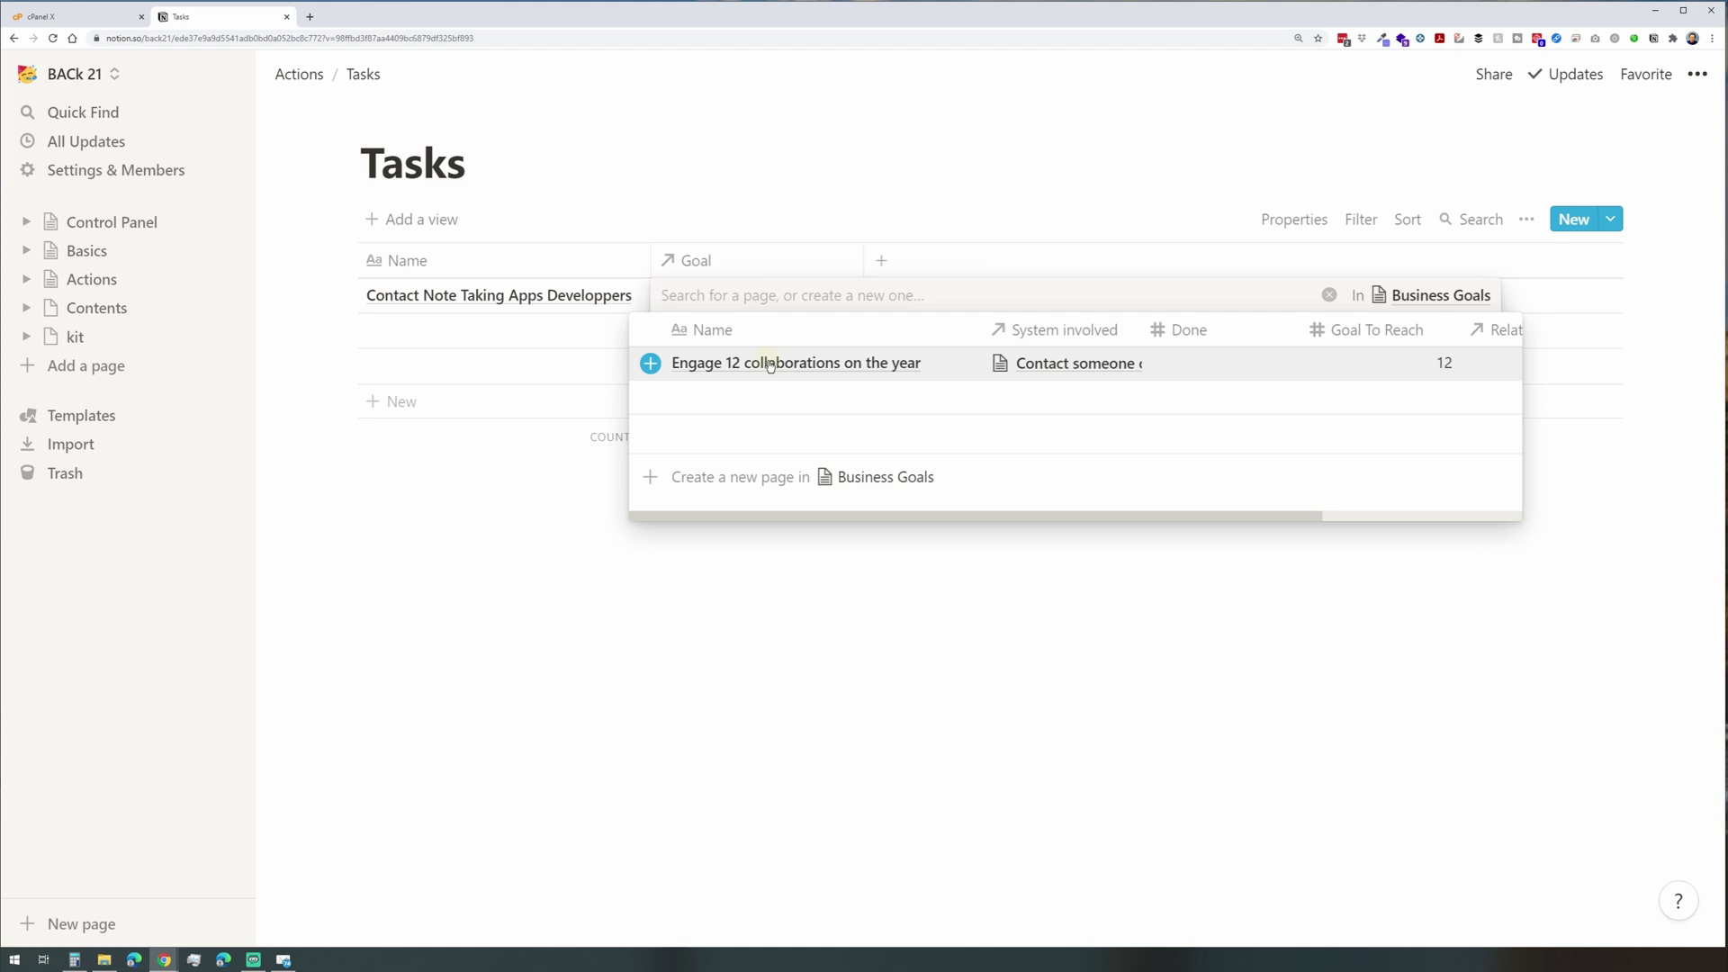
{"action": "left_click", "coordinate": [765, 362]}
{"action": "left_click", "coordinate": [828, 466]}
{"action": "left_click_drag", "start_coordinate": [864, 260], "coordinate": [988, 269]}
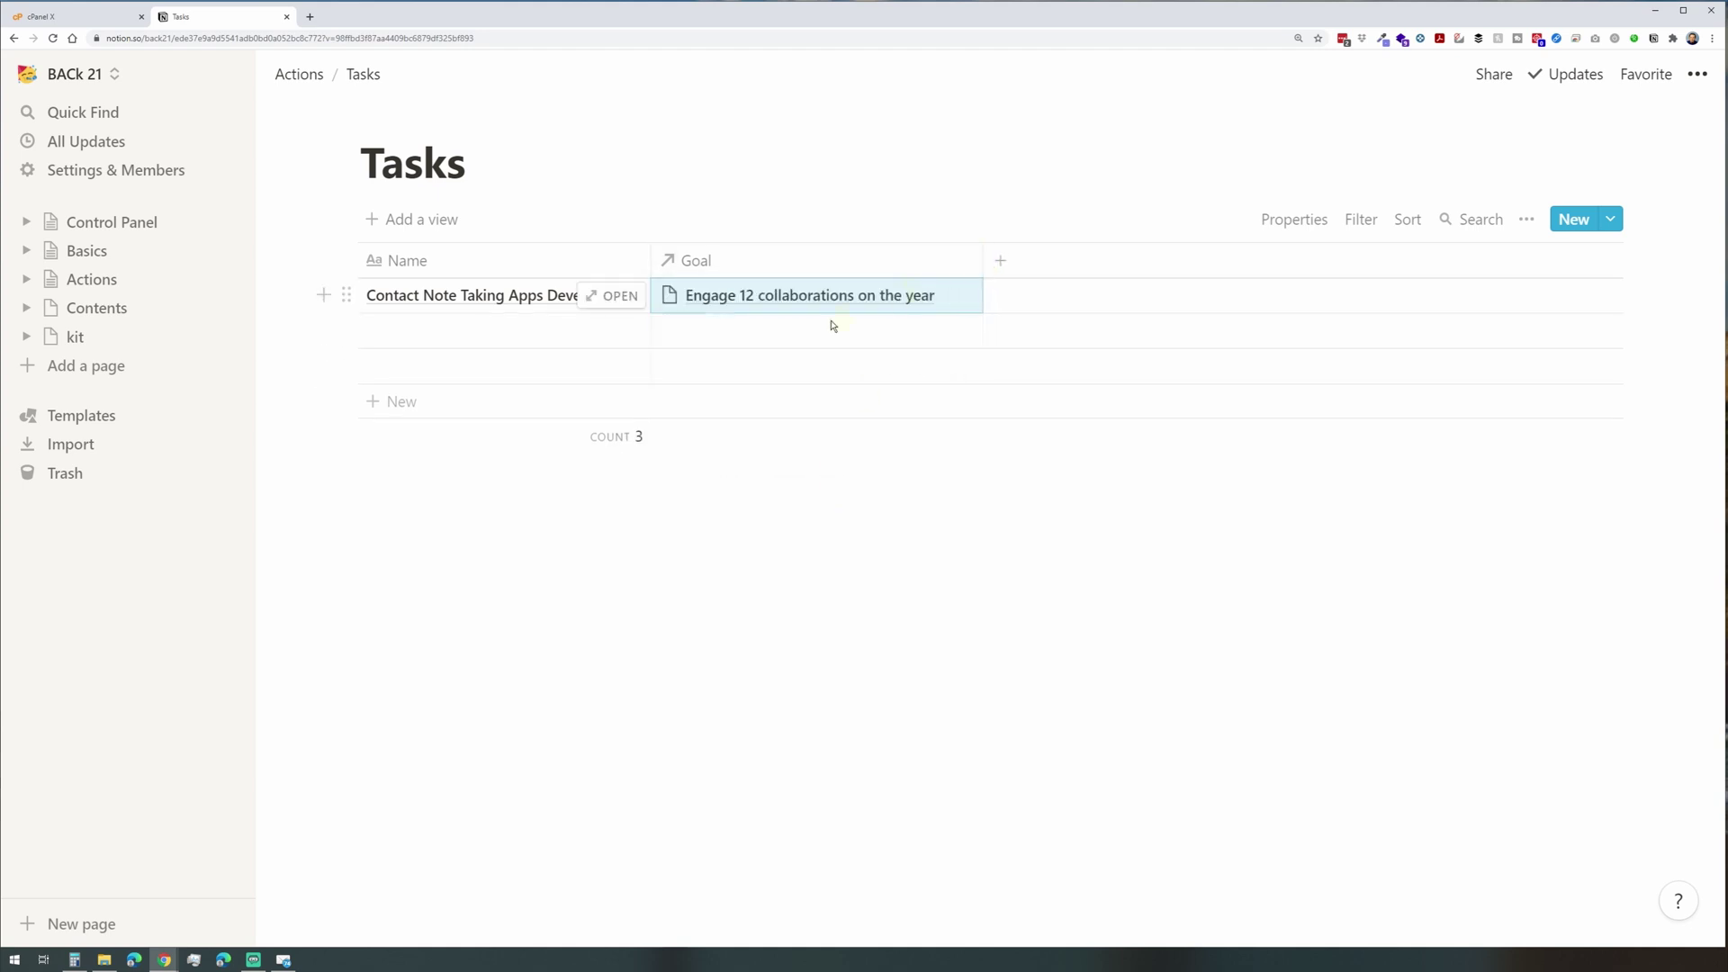
{"action": "left_click", "coordinate": [999, 260]}
Add a narrow Due date column using Day/Month/Year format.
{"action": "mouse_move", "coordinate": [1132, 392]}
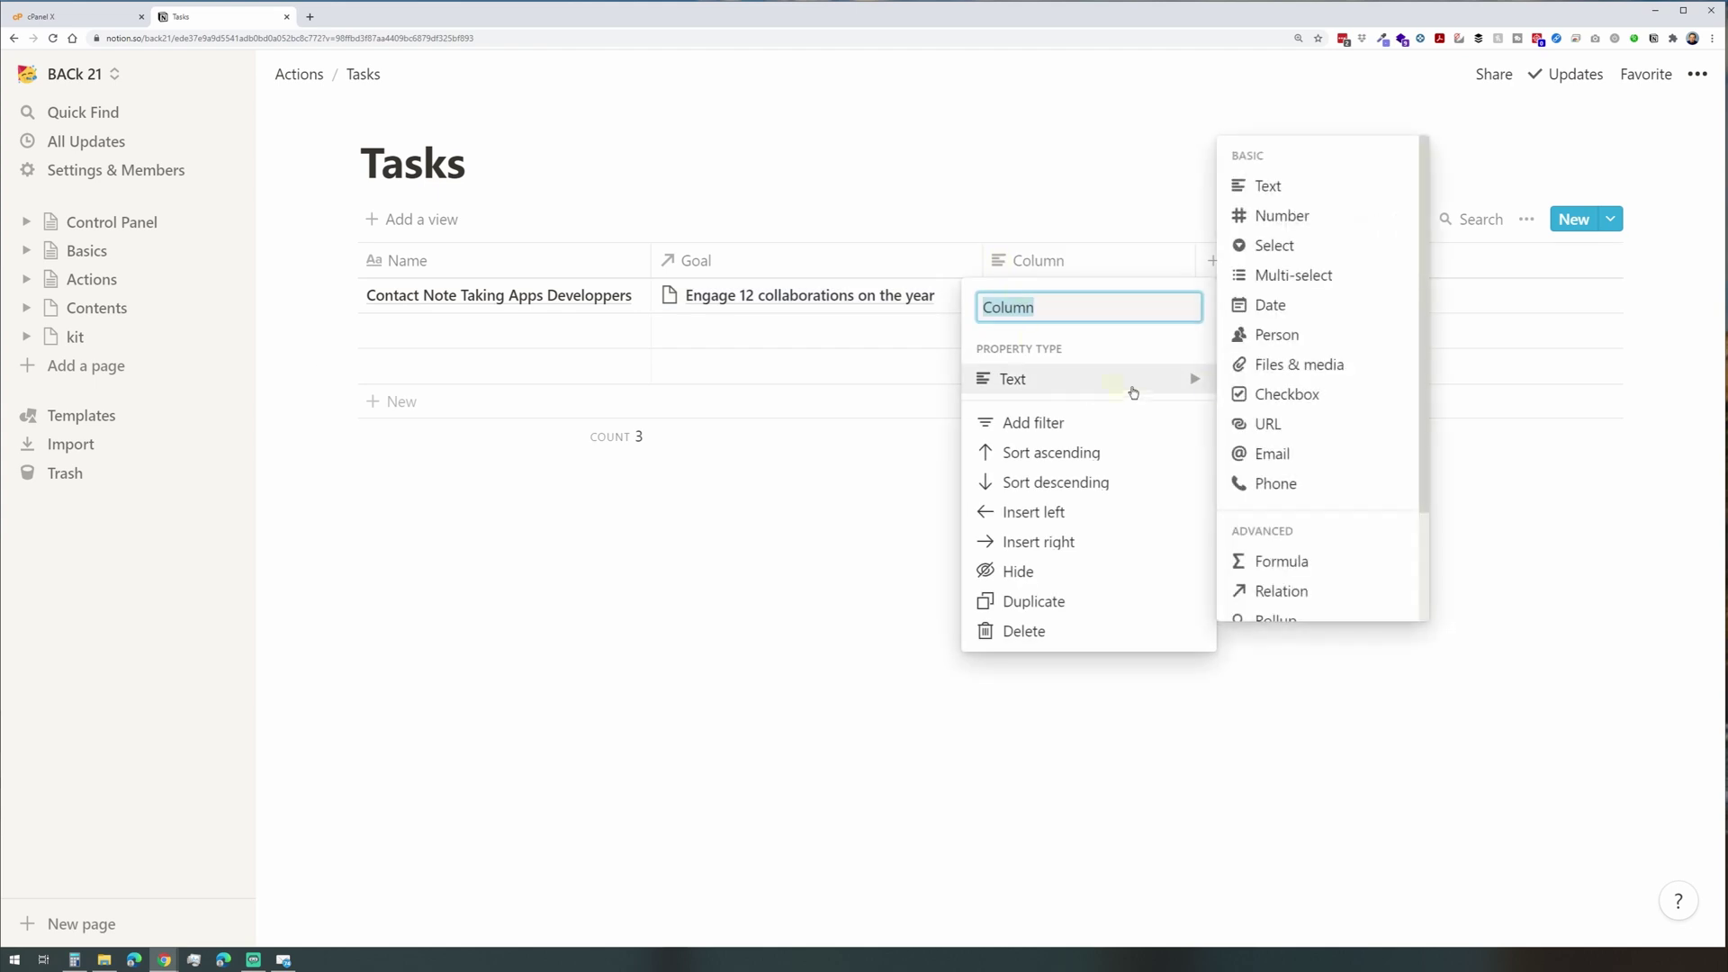
{"action": "left_click", "coordinate": [1278, 305]}
{"action": "left_click", "coordinate": [1092, 269]}
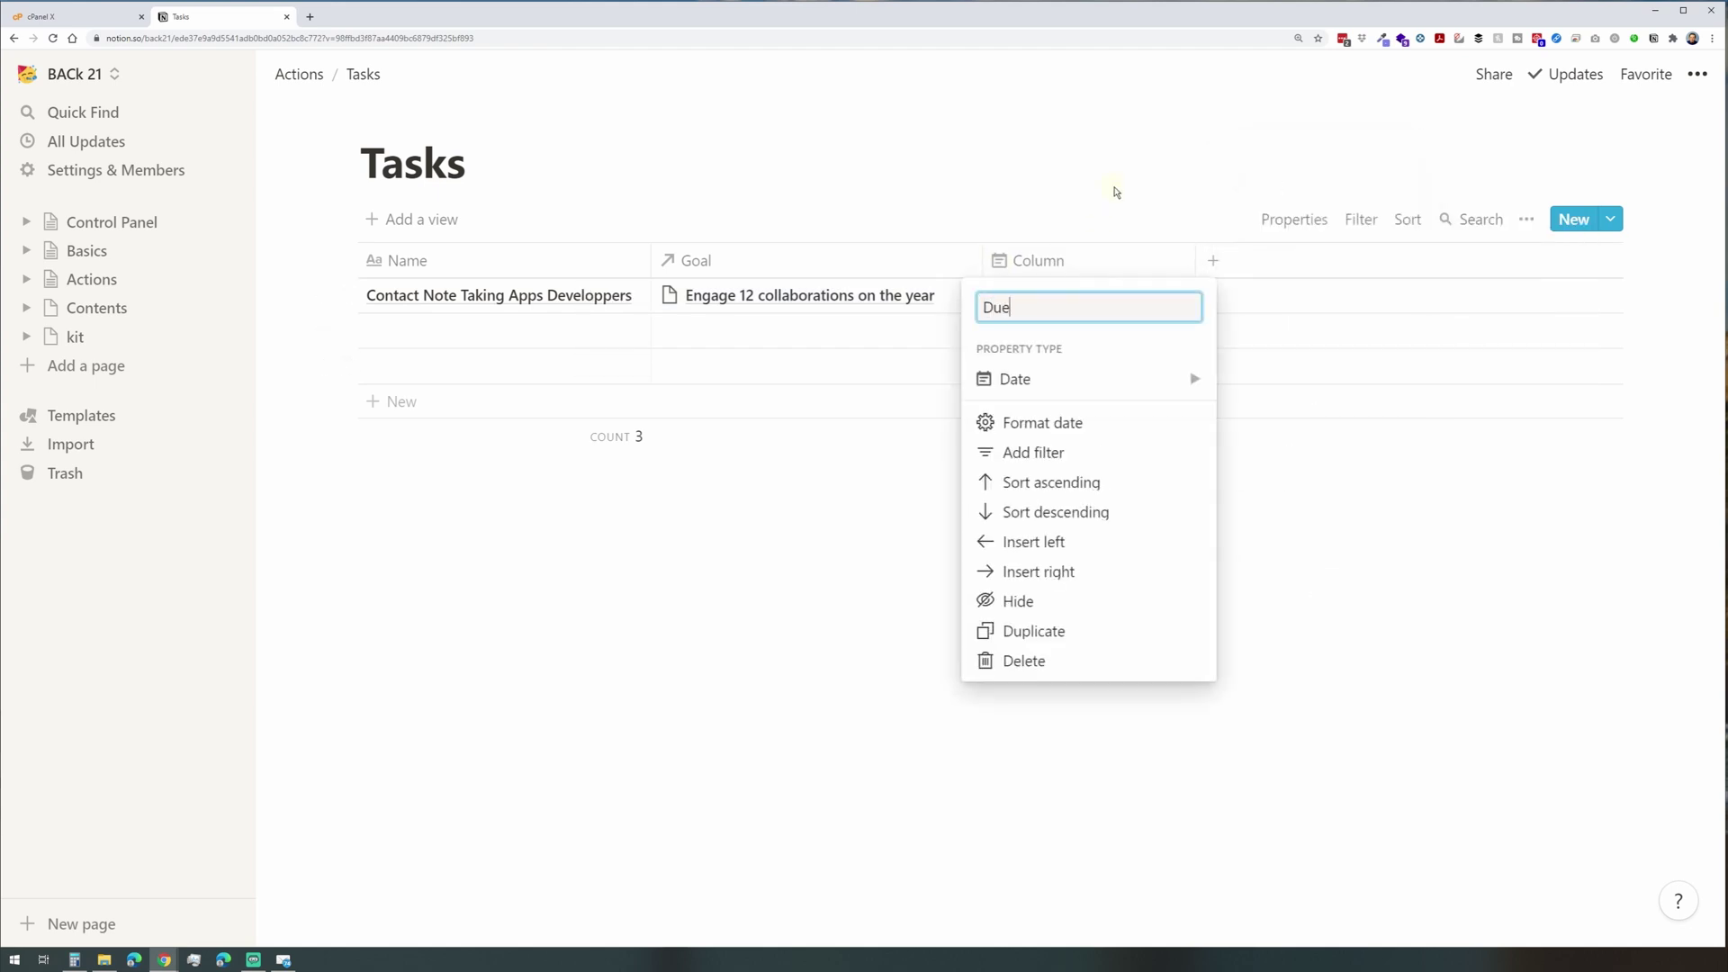
{"action": "type", "text": "Due"}
{"action": "key", "text": "Return"}
{"action": "left_click", "coordinate": [1143, 260]}
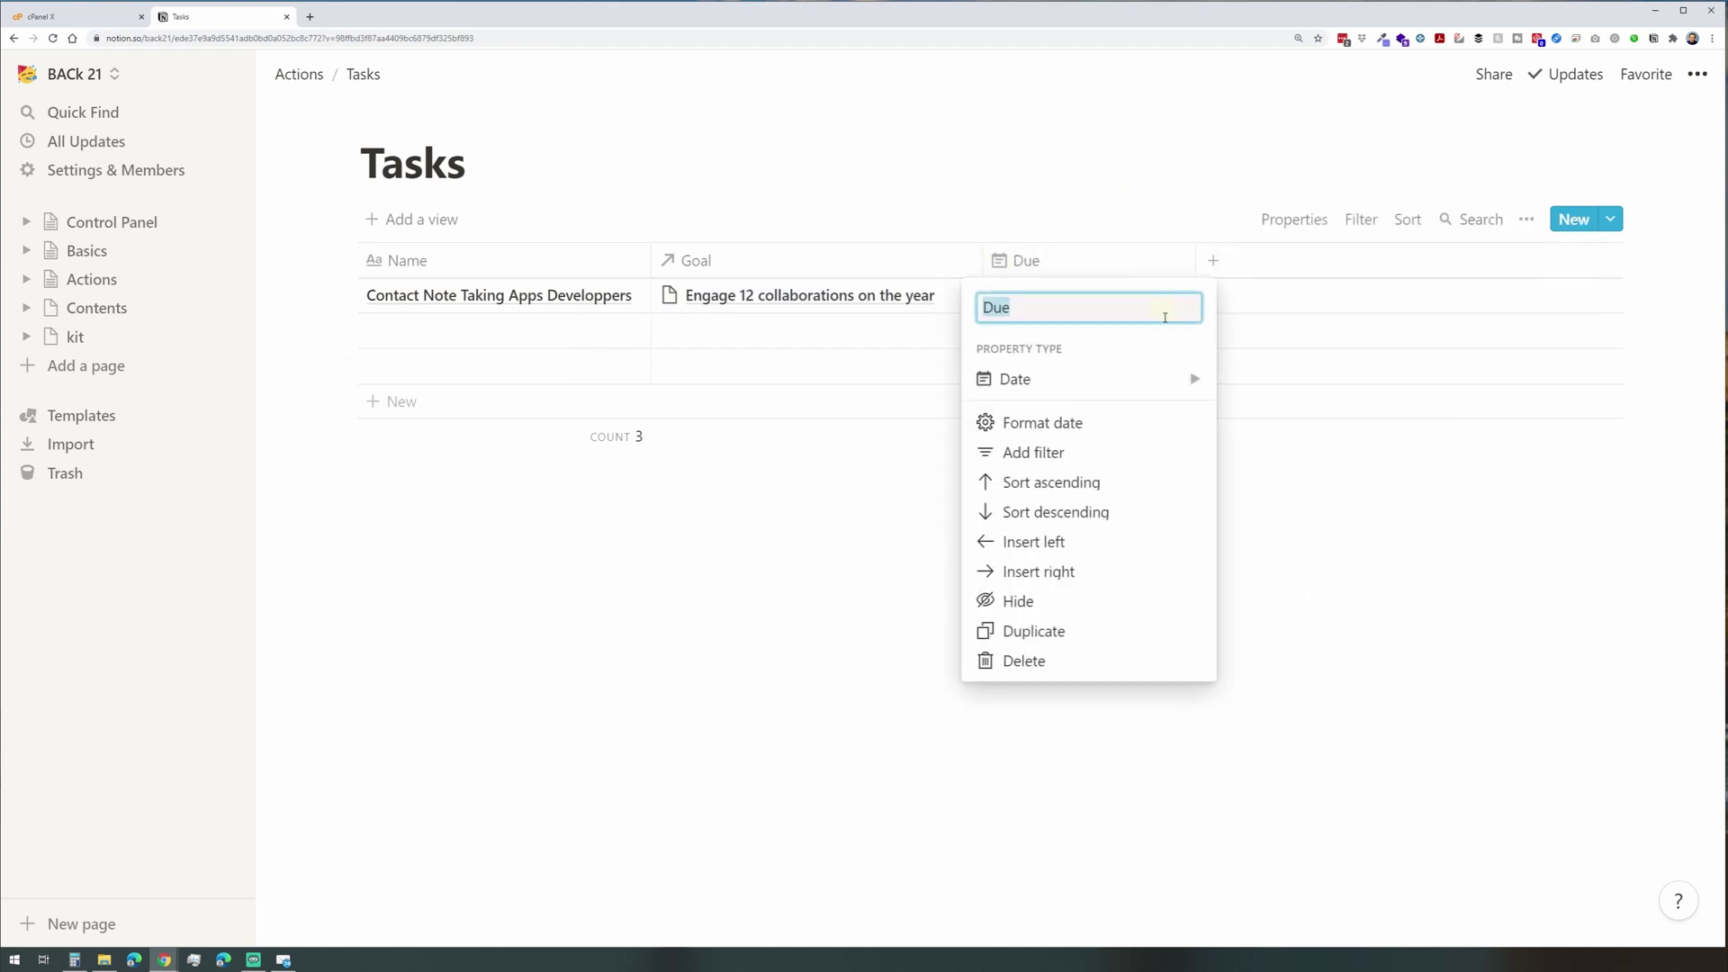
{"action": "left_click", "coordinate": [1114, 438]}
{"action": "left_click", "coordinate": [1105, 774]}
{"action": "left_click", "coordinate": [1404, 744]}
{"action": "left_click", "coordinate": [1374, 837]}
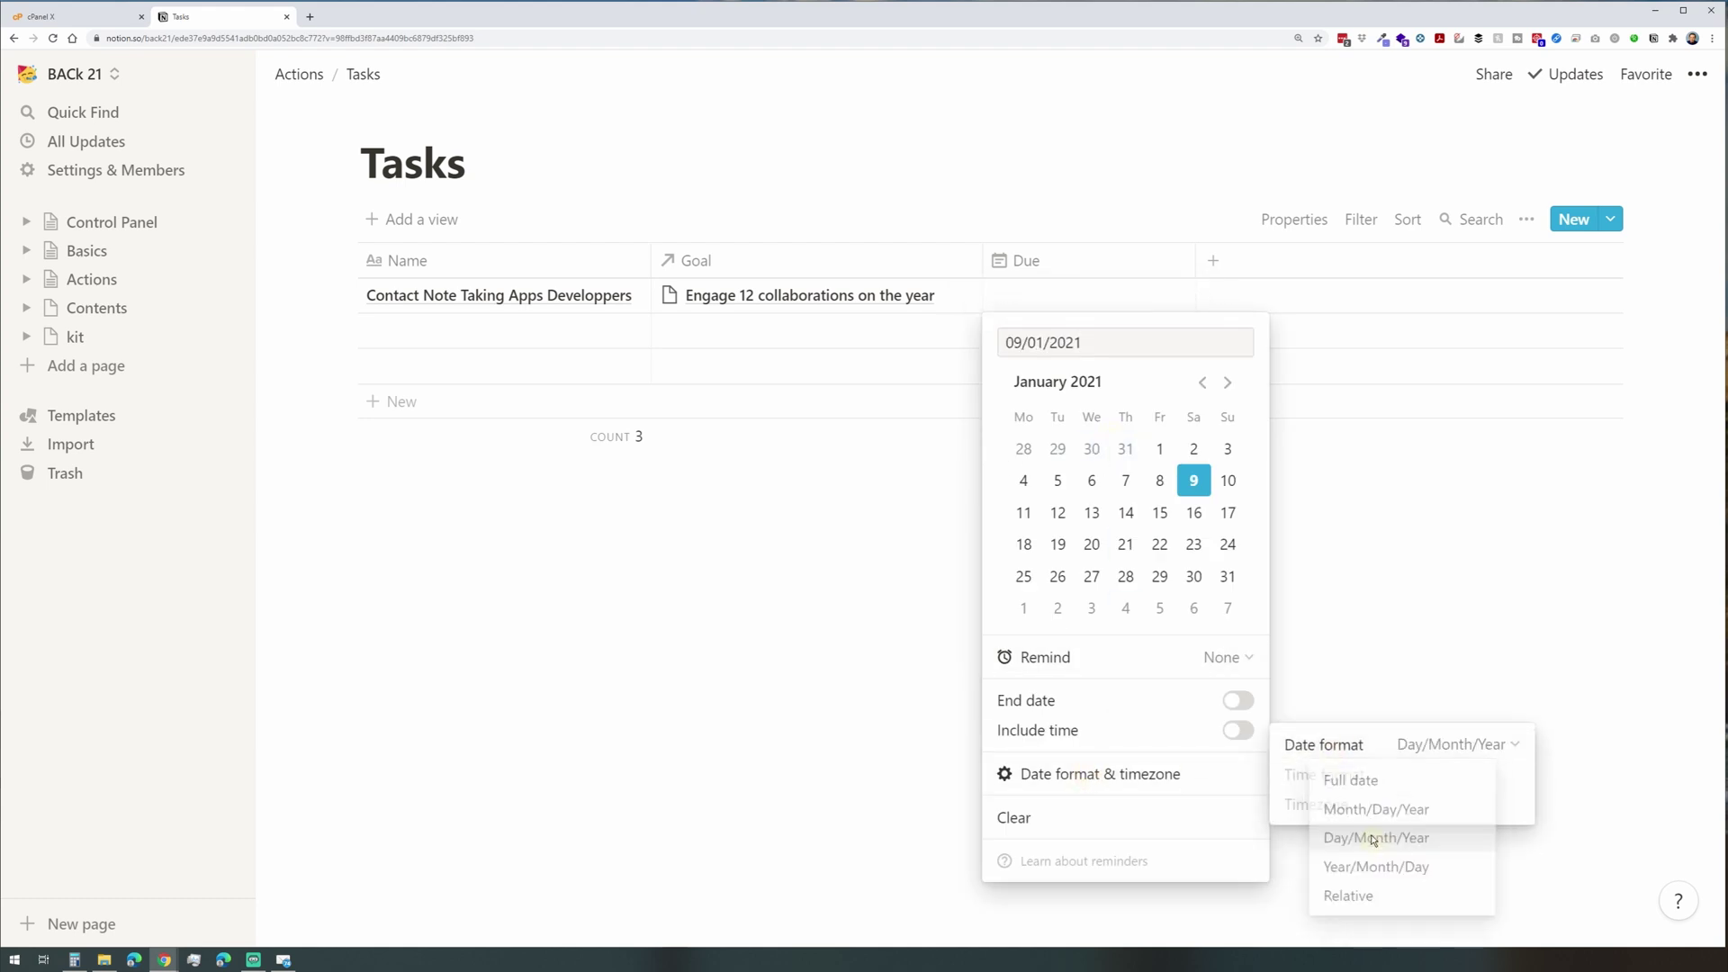
{"action": "left_click", "coordinate": [1210, 293]}
{"action": "left_click_drag", "start_coordinate": [1199, 262], "coordinate": [1090, 263]}
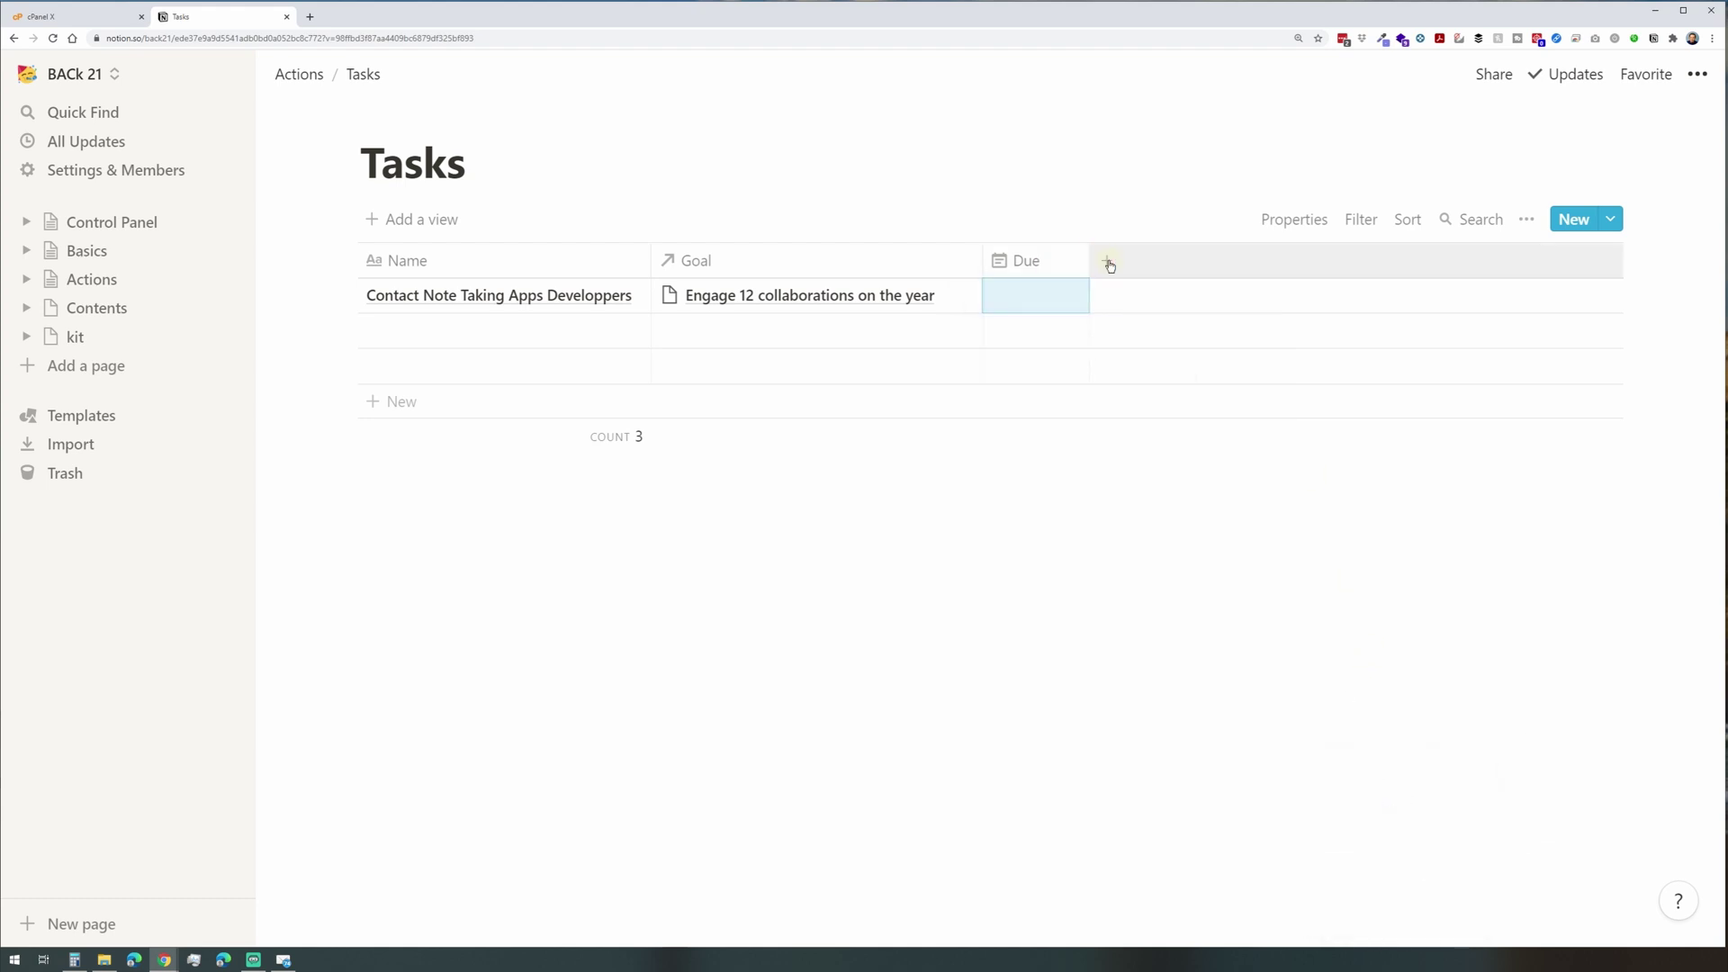
Add a narrow Do date column, also in day/month/year format.
{"action": "left_click", "coordinate": [1108, 263]}
{"action": "type", "text": "Do"}
{"action": "left_click", "coordinate": [1280, 378]}
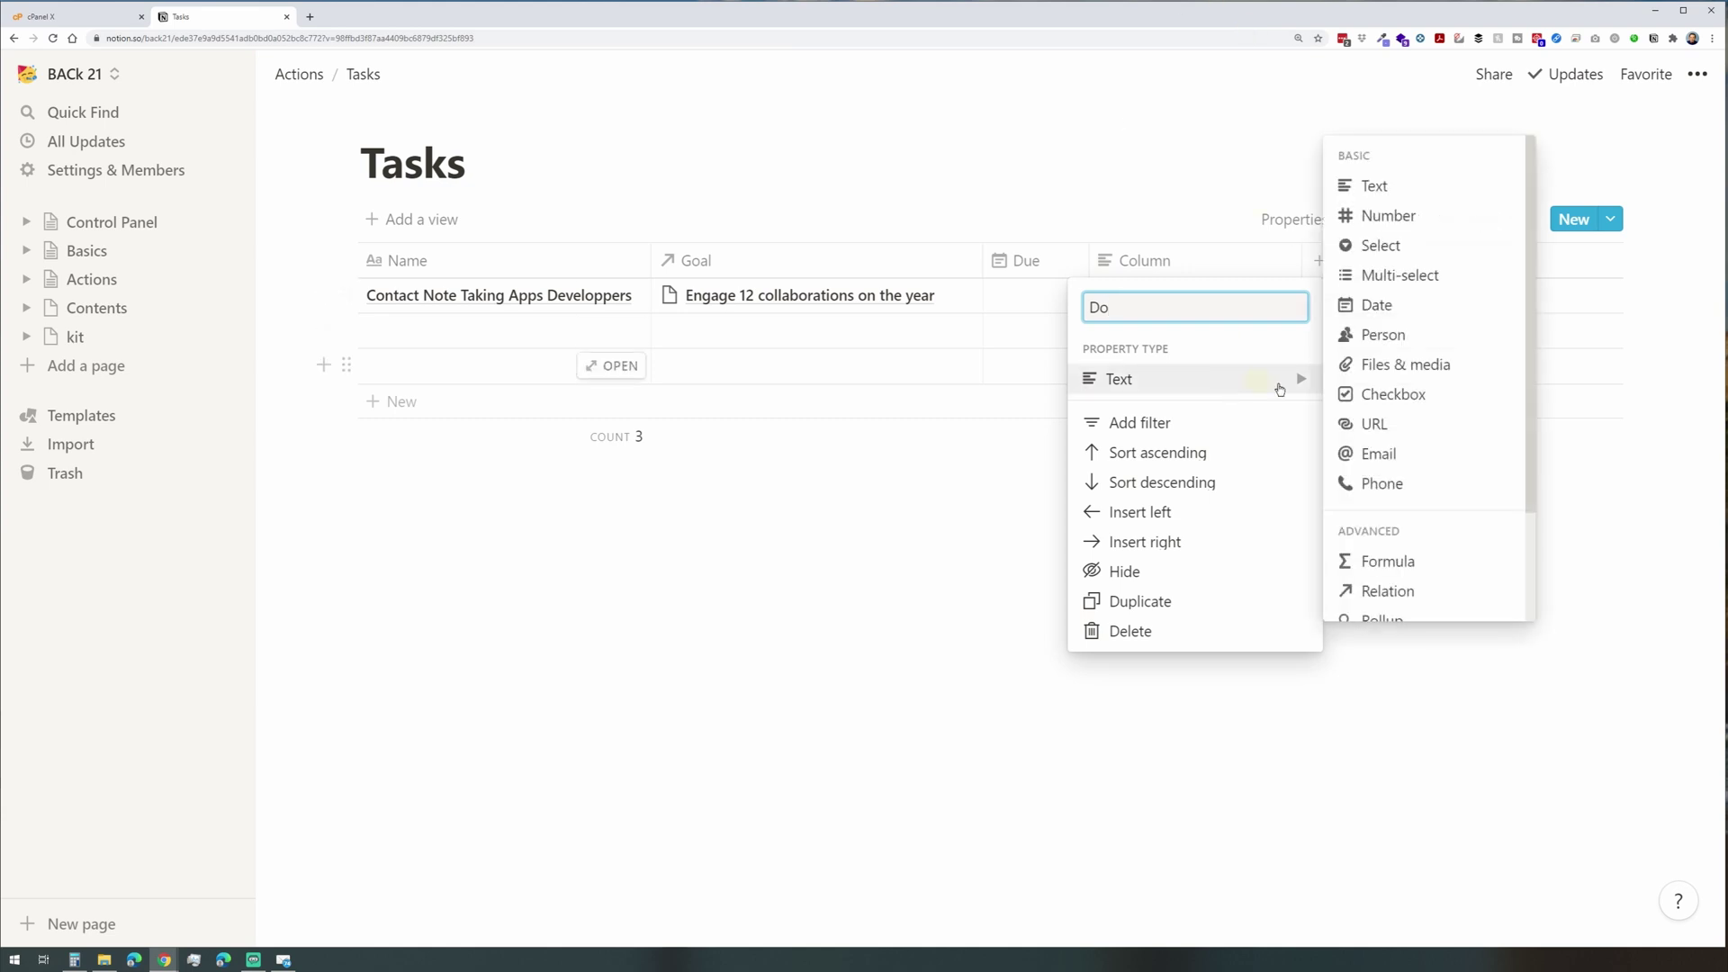
{"action": "left_click", "coordinate": [1483, 308]}
{"action": "left_click", "coordinate": [1160, 422]}
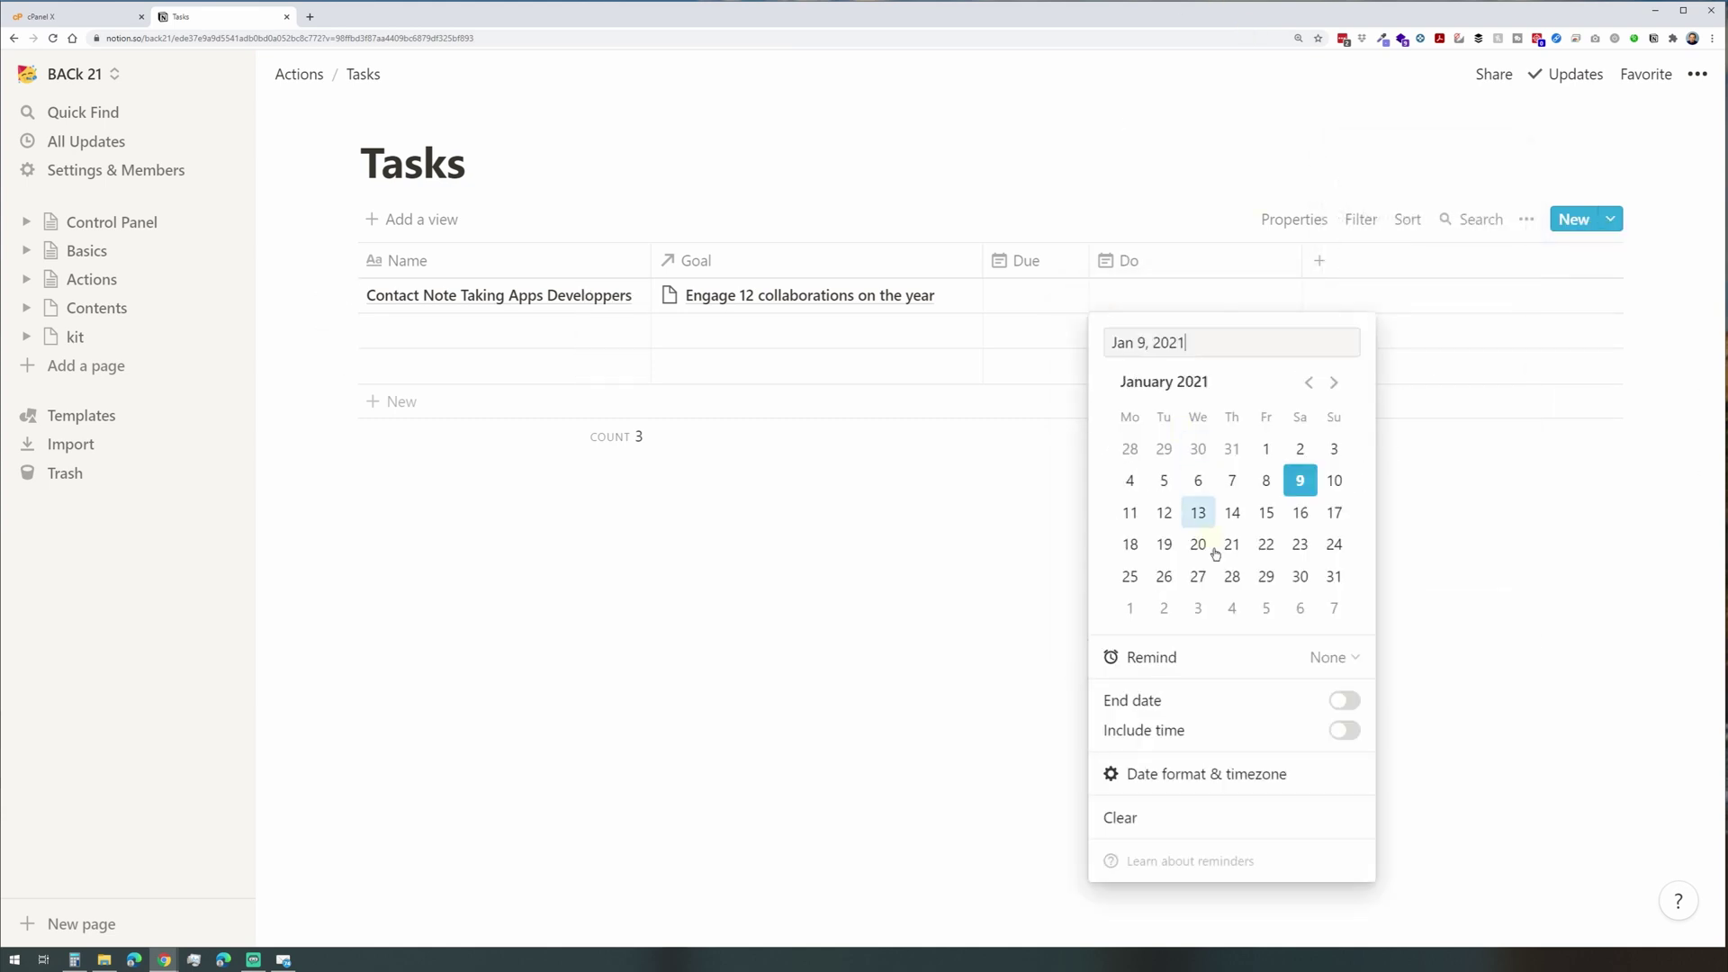
{"action": "left_click", "coordinate": [1206, 773]}
{"action": "left_click", "coordinate": [1581, 744]}
{"action": "left_click", "coordinate": [1481, 837]}
{"action": "key", "text": "Escape"}
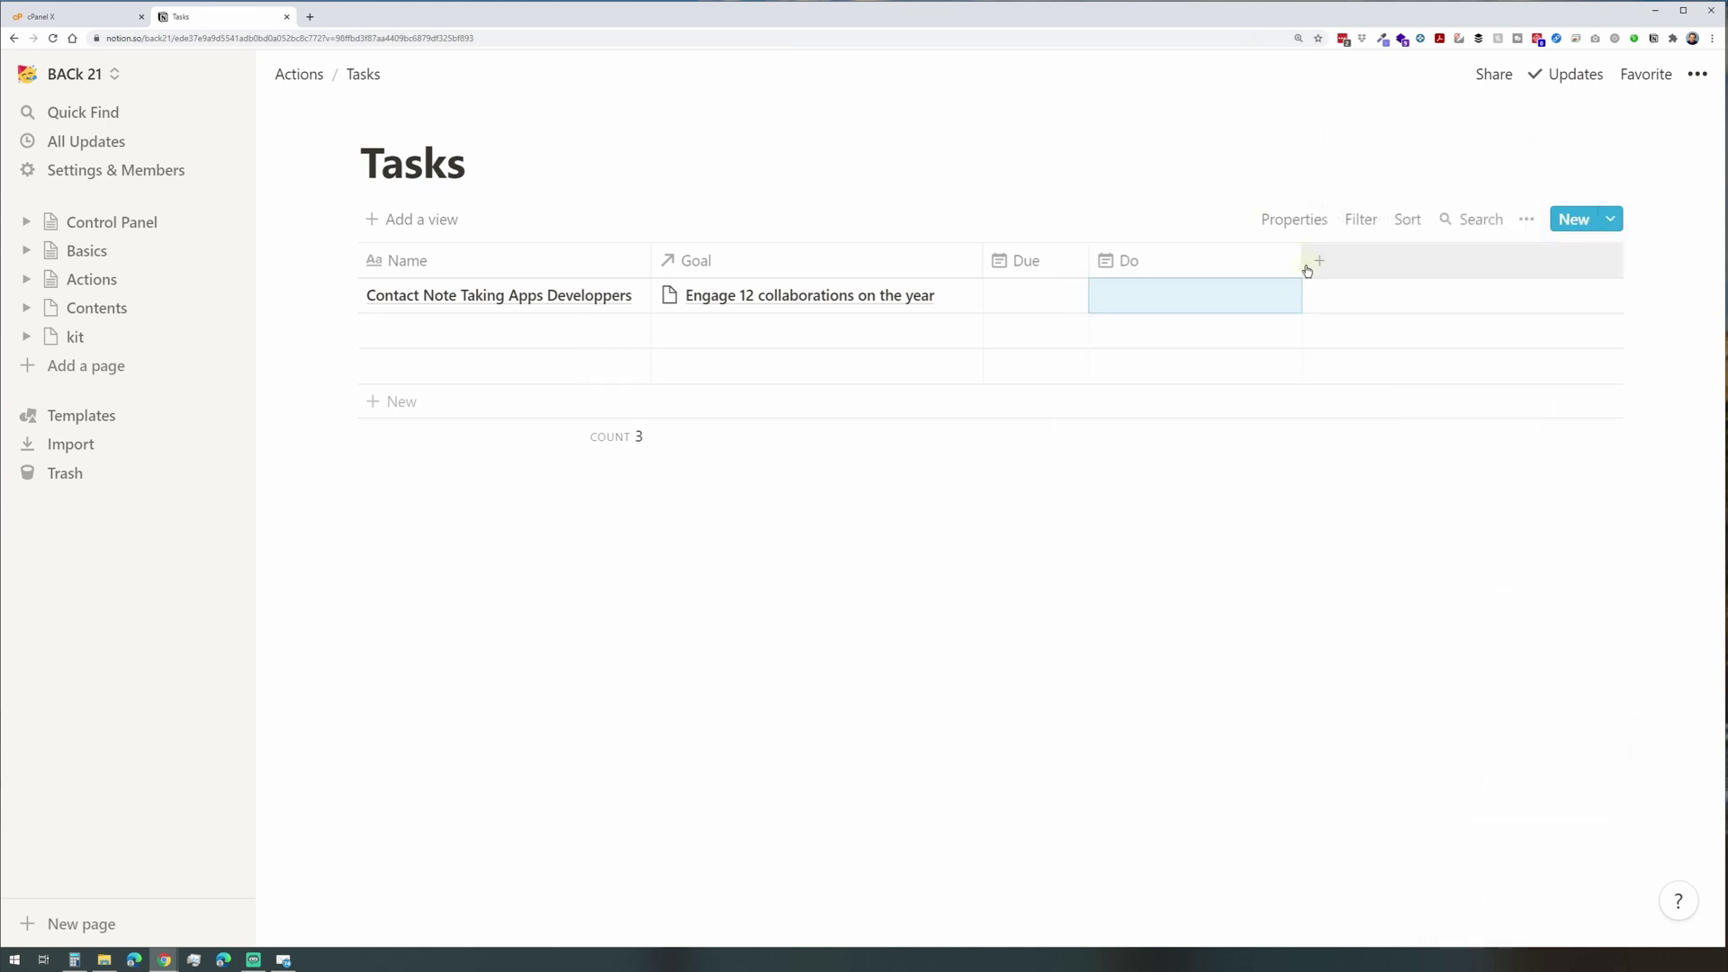
{"action": "left_click_drag", "start_coordinate": [1304, 261], "coordinate": [1196, 261]}
Add an 'Assigned to' Person column and adjust its width.
{"action": "left_click", "coordinate": [1215, 261]}
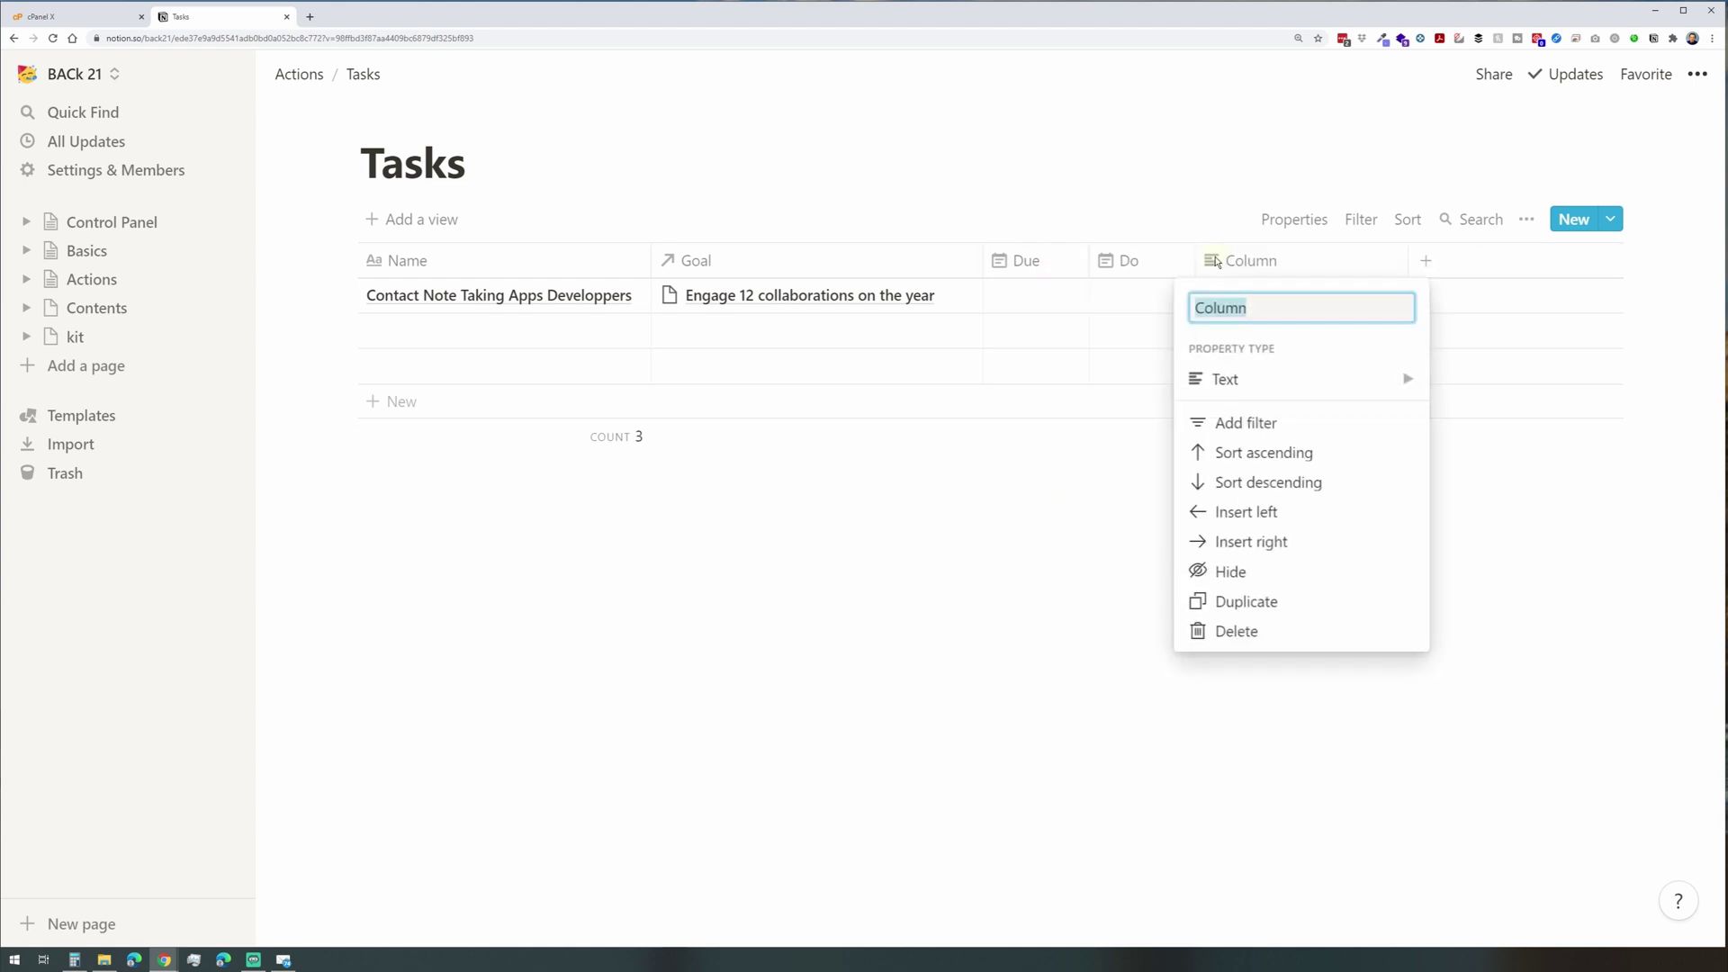
{"action": "left_click", "coordinate": [1301, 378]}
{"action": "left_click", "coordinate": [1476, 335]}
{"action": "left_click_drag", "start_coordinate": [1406, 261], "coordinate": [1296, 265]}
{"action": "left_click_drag", "start_coordinate": [1294, 266], "coordinate": [1304, 264]}
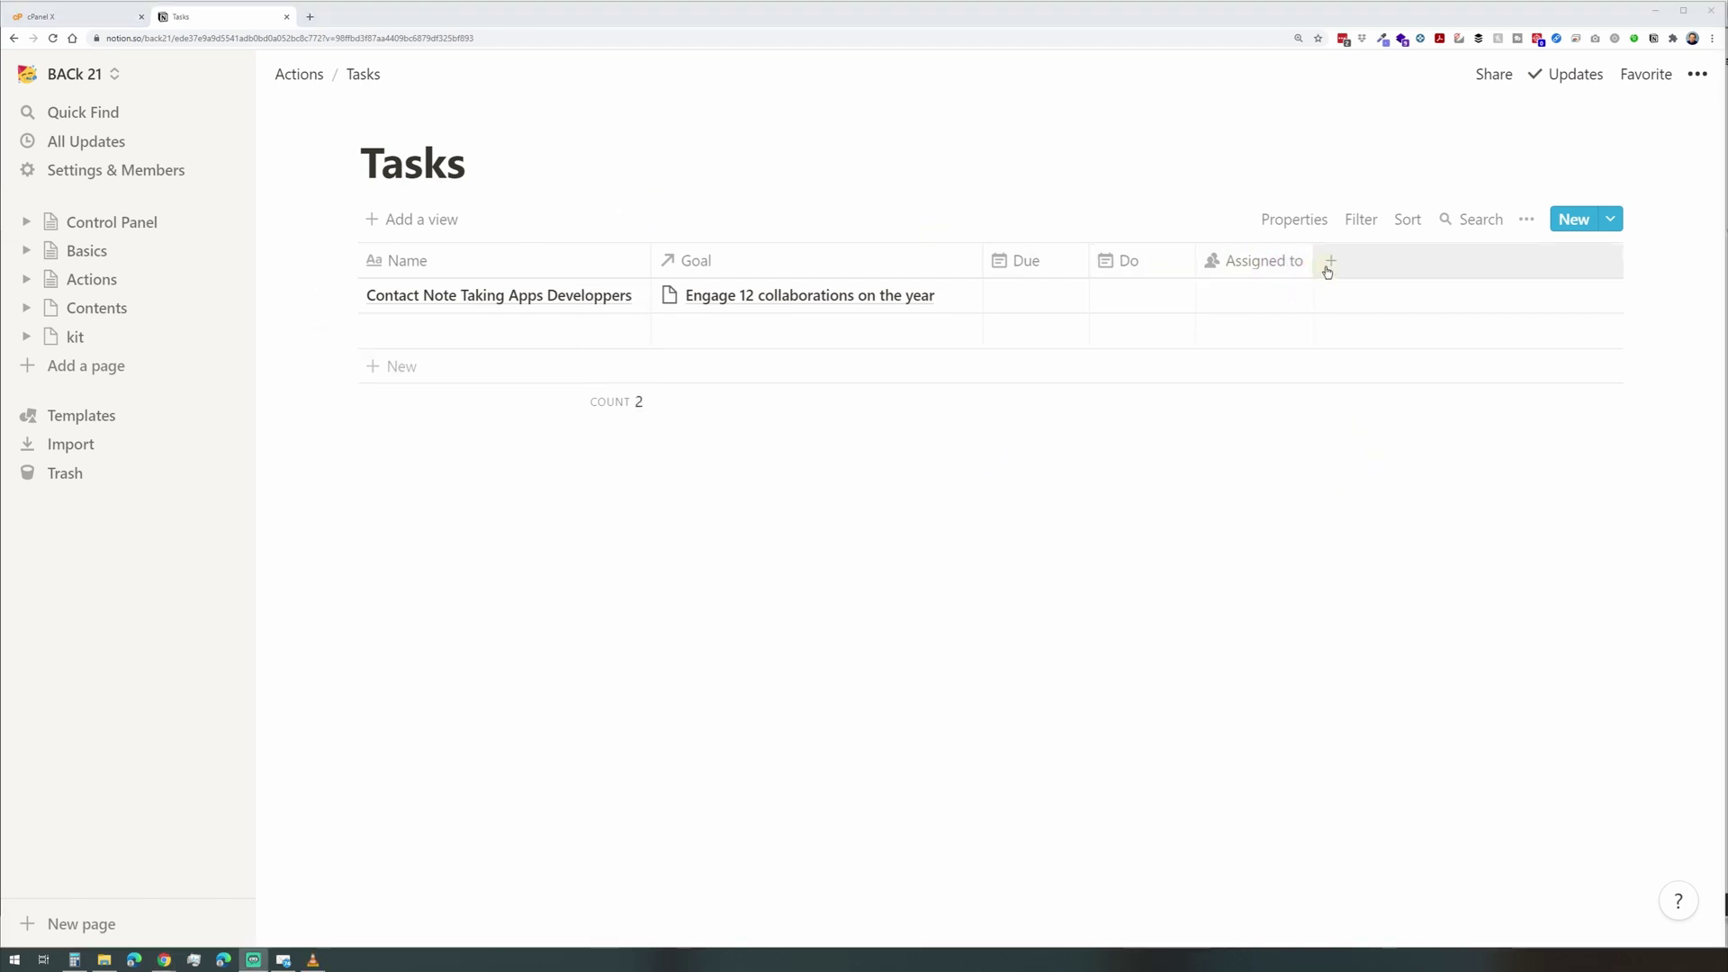
Add a Number column named 'Positive Results'.
{"action": "left_click", "coordinate": [1328, 272]}
{"action": "left_click", "coordinate": [1355, 377]}
{"action": "left_click", "coordinate": [1142, 212]}
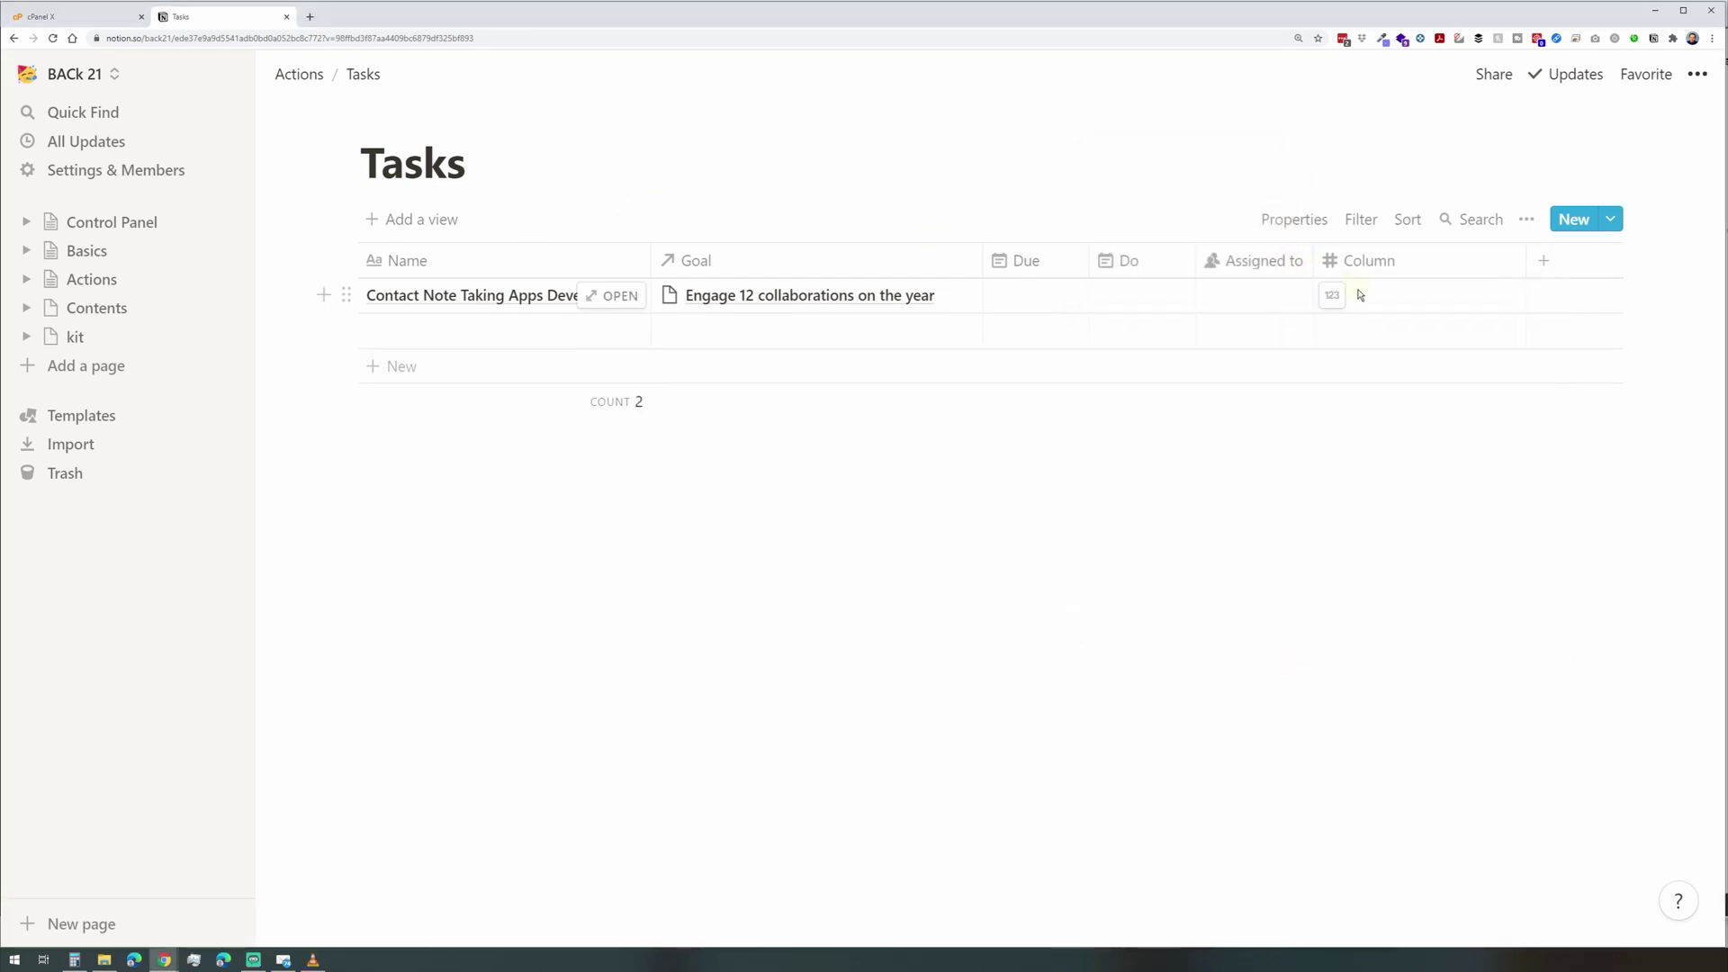
{"action": "left_click", "coordinate": [1359, 269]}
{"action": "type", "text": "Positive Result"}
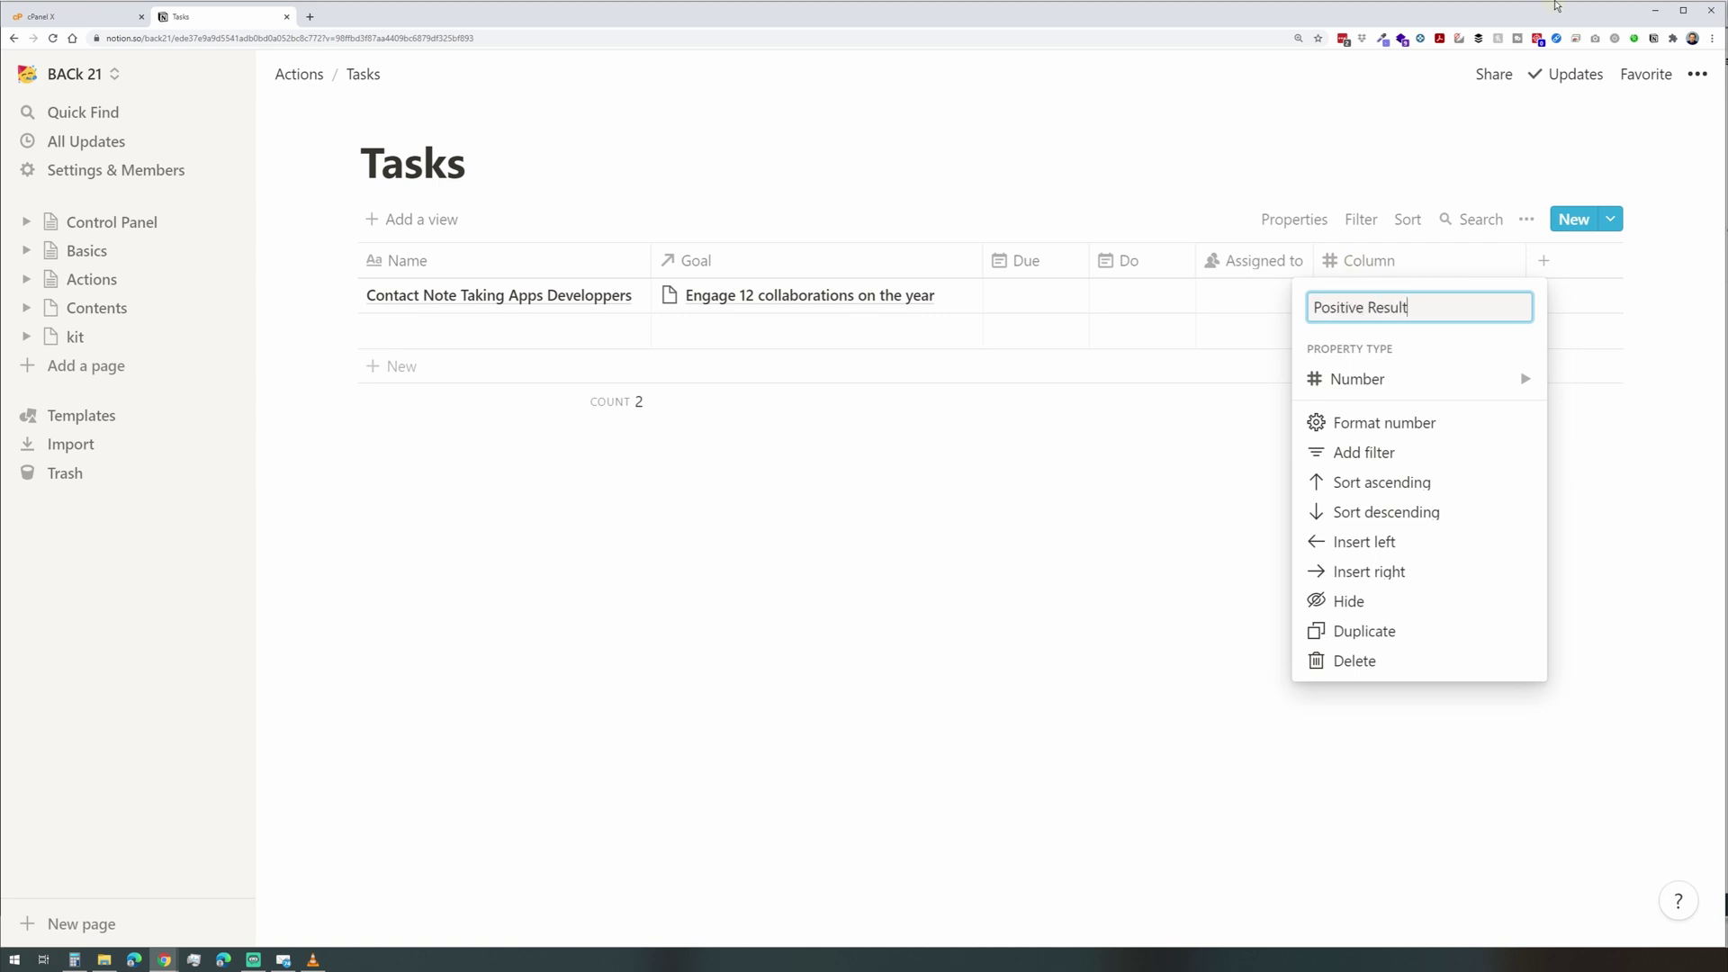
{"action": "type", "text": "s"}
{"action": "key", "text": "Return"}
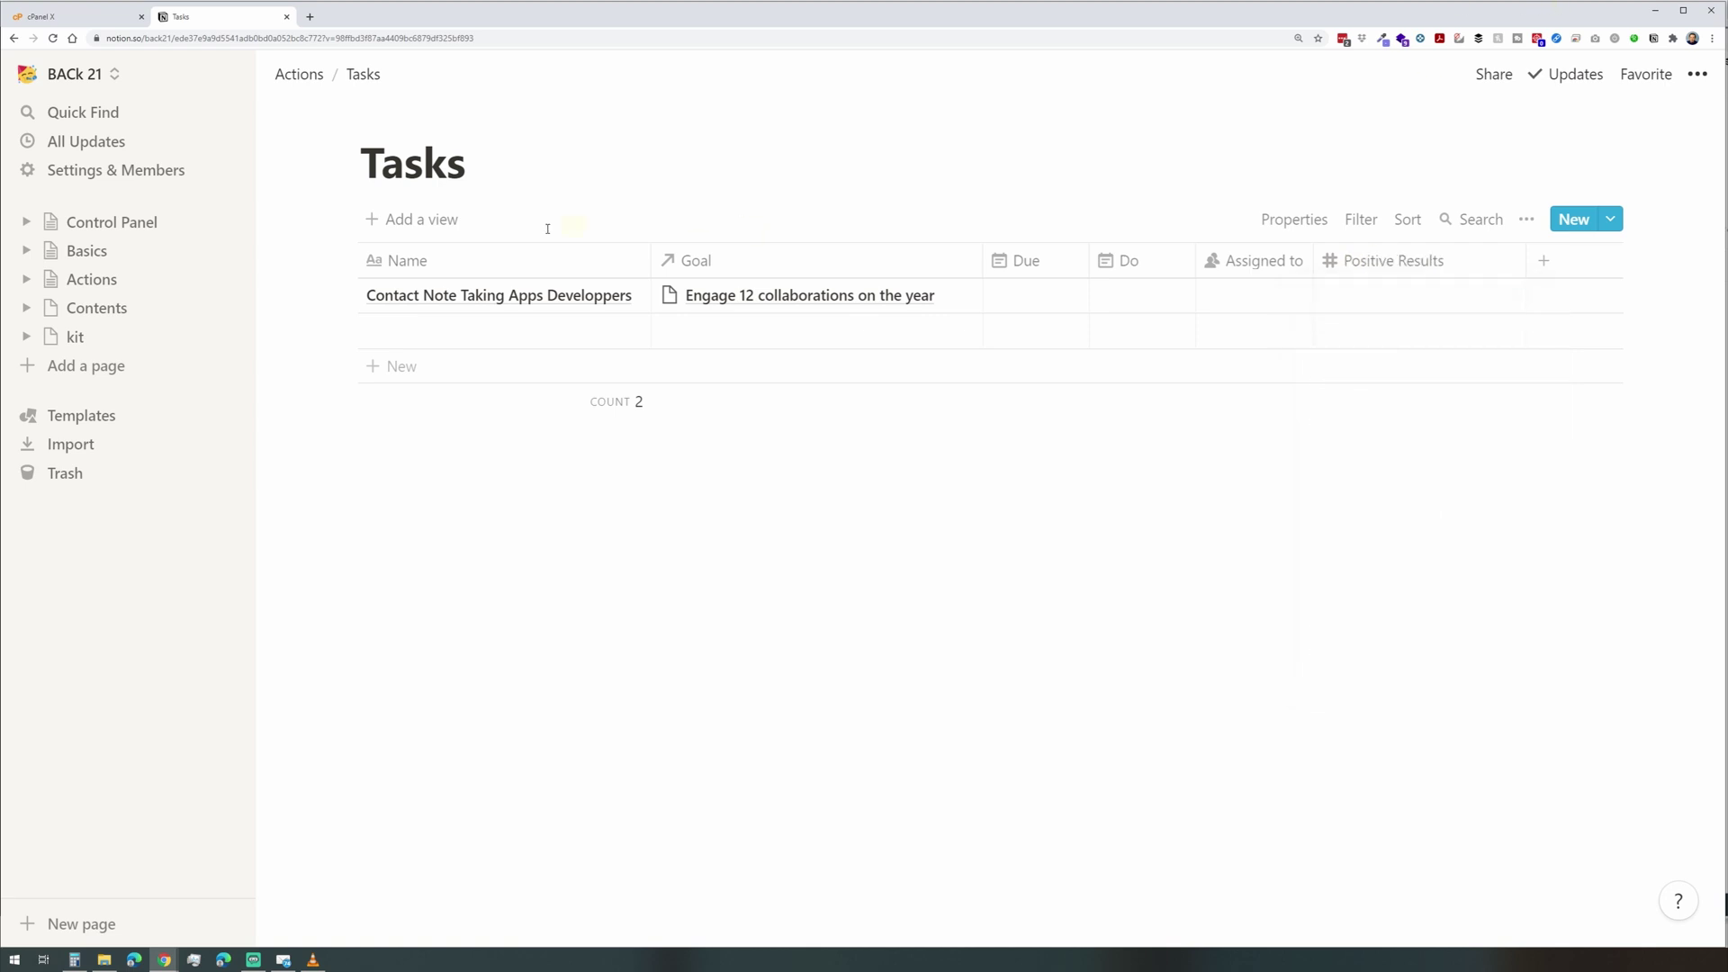
{"action": "left_click", "coordinate": [92, 280]}
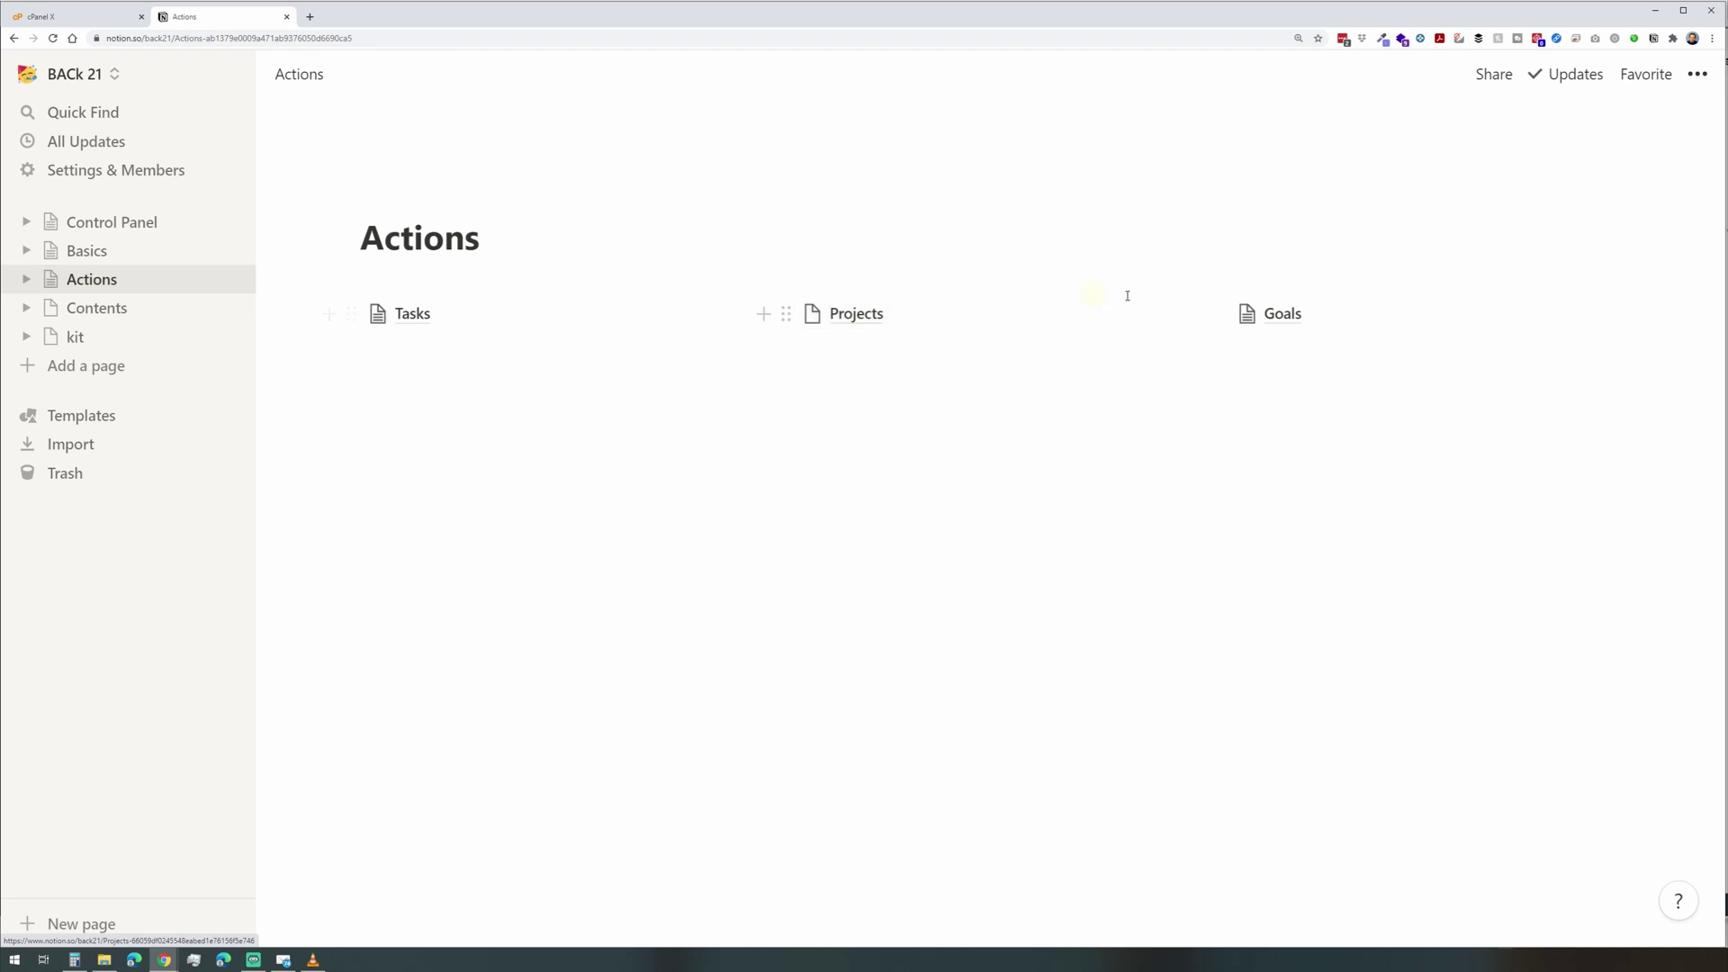
Make Business Goals' Done column a rollup summing the related tasks' Positive Results.
{"action": "left_click", "coordinate": [1282, 315]}
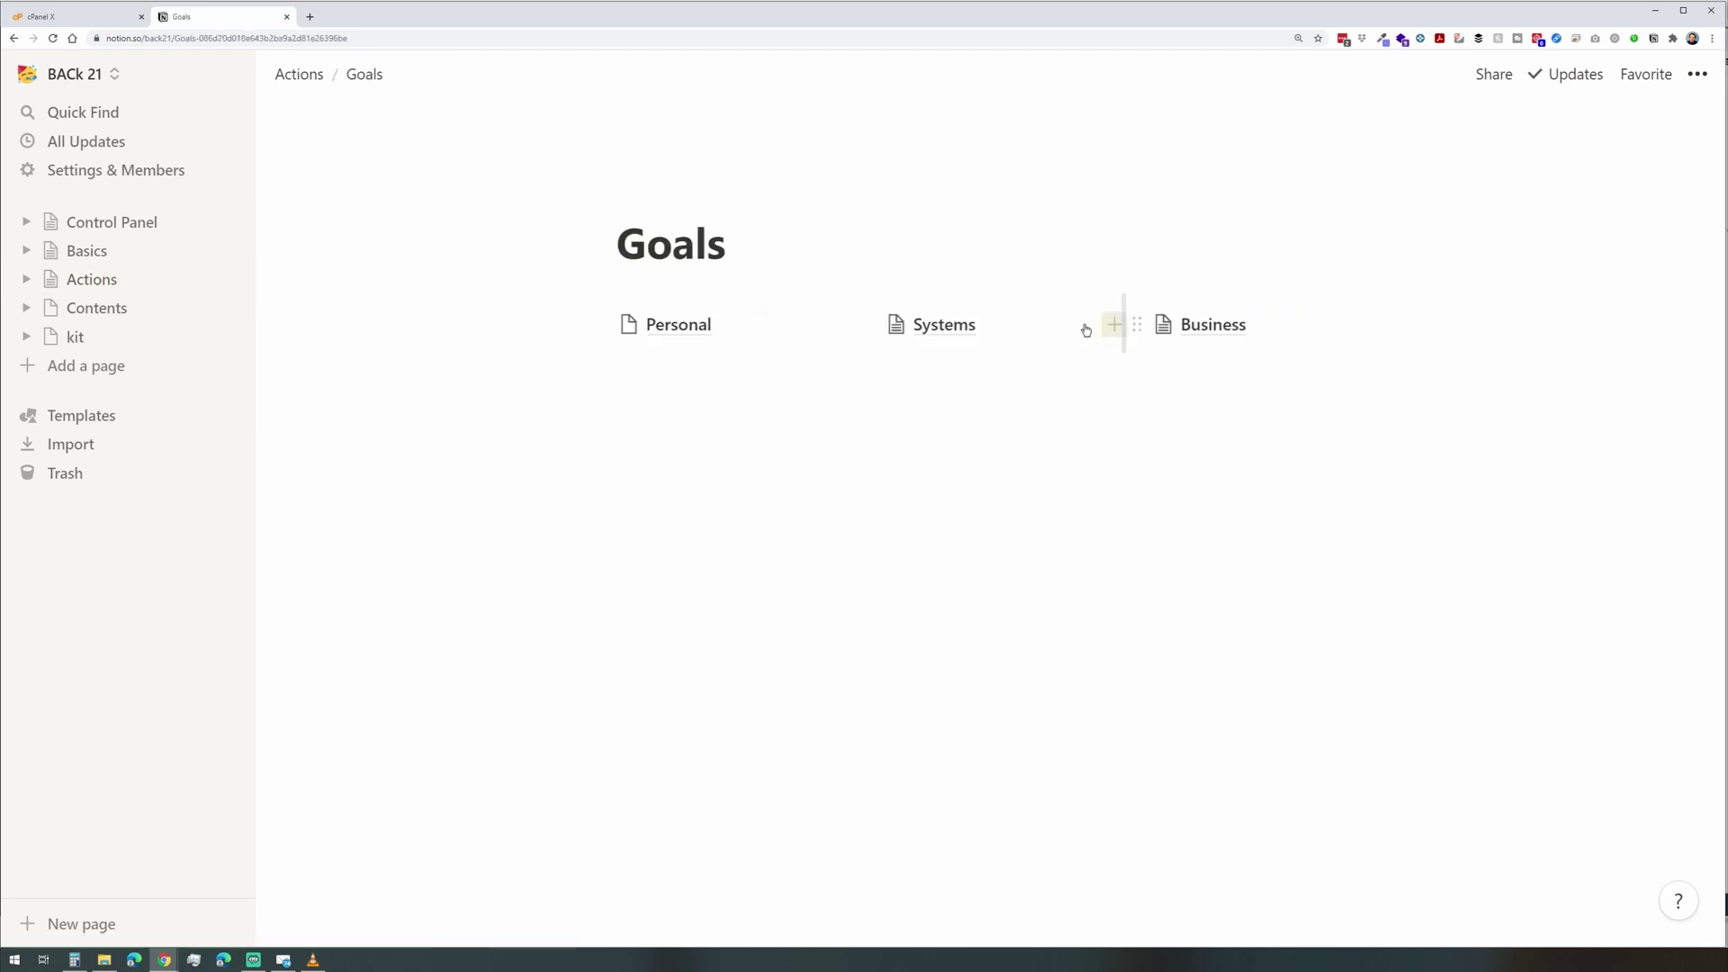
{"action": "left_click", "coordinate": [1191, 325]}
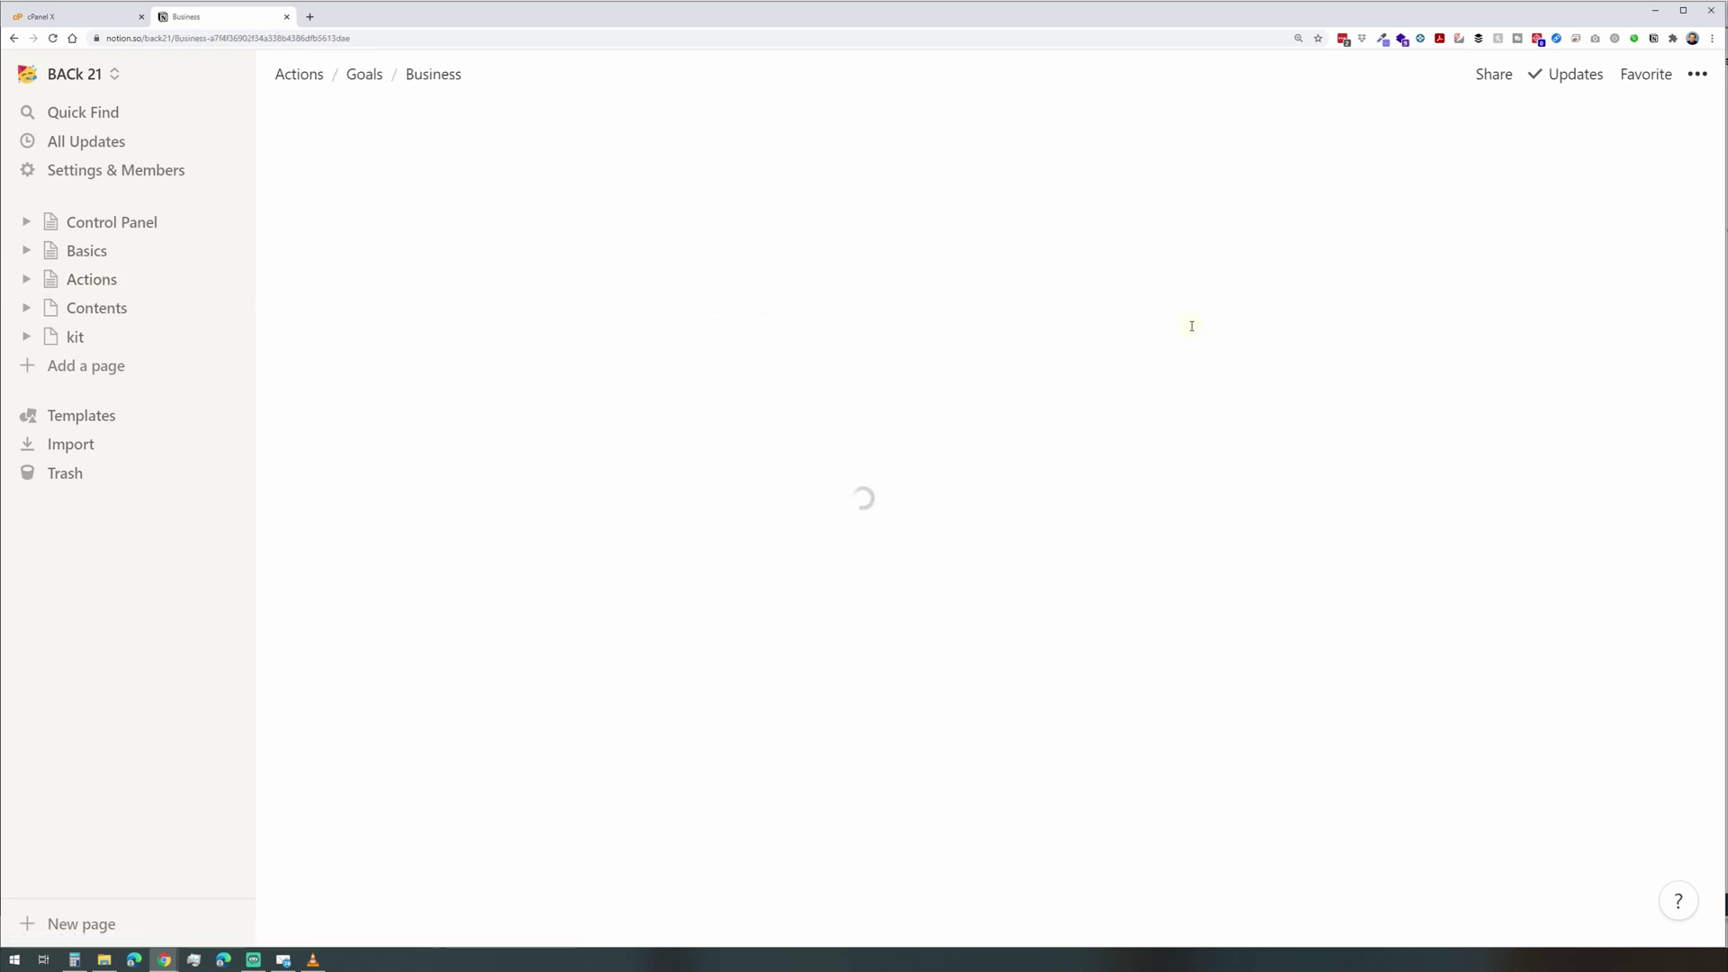
{"action": "left_click", "coordinate": [1193, 351]}
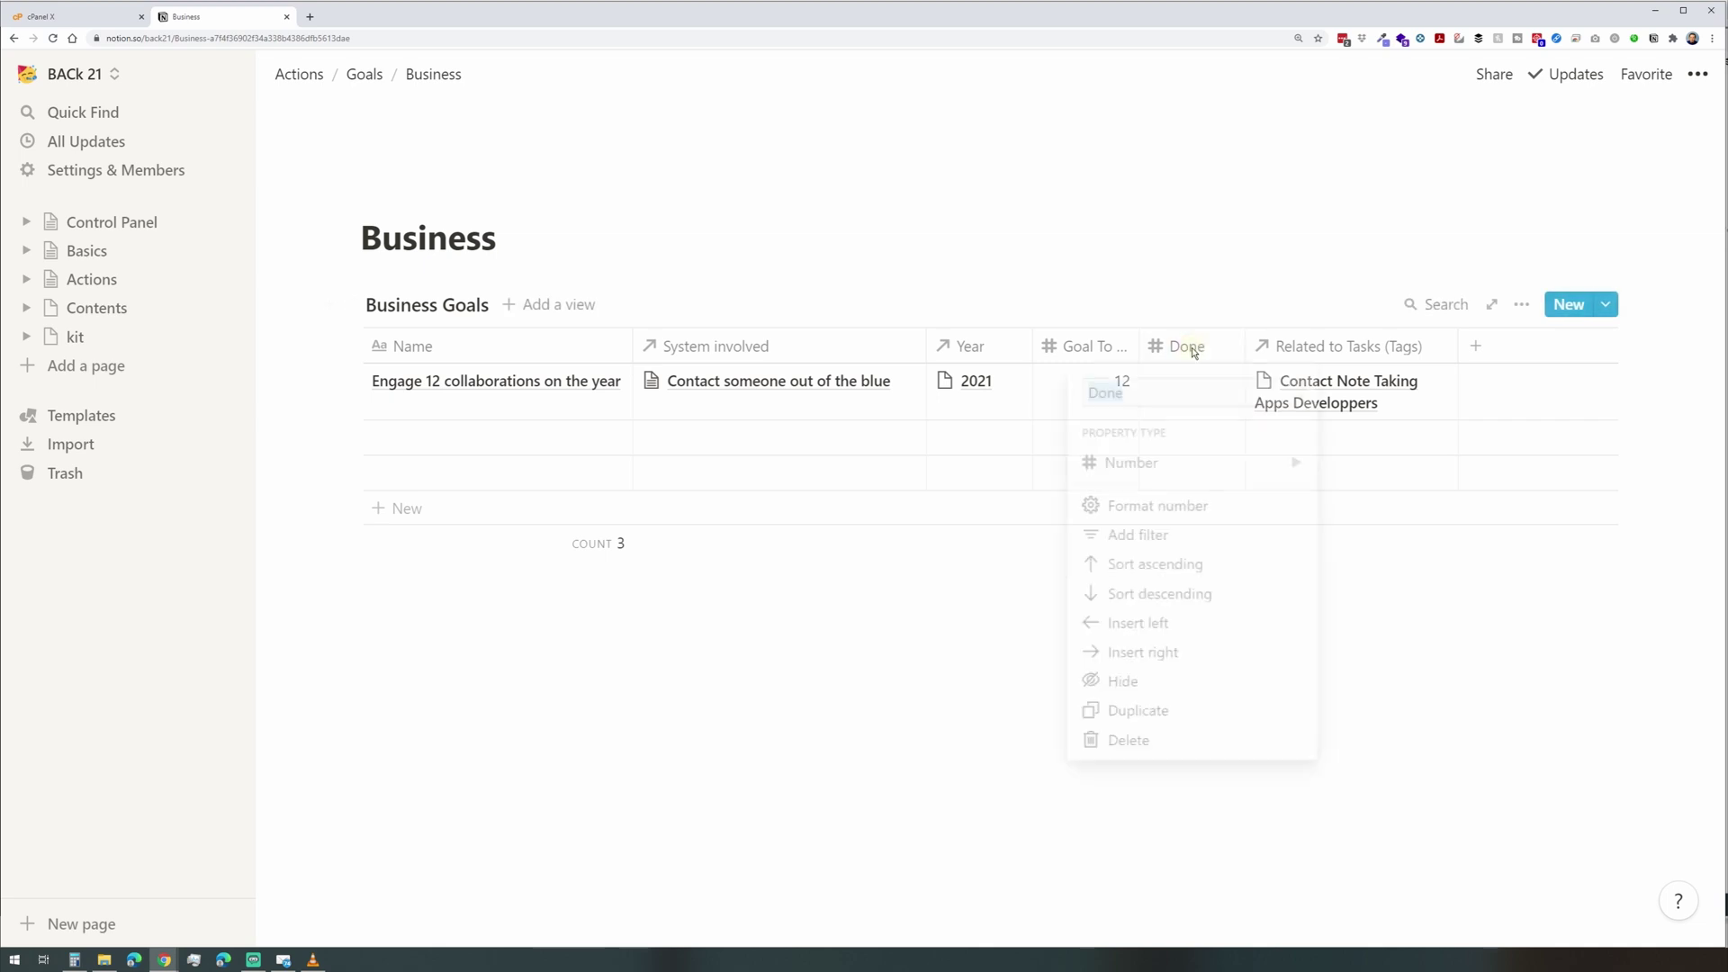
{"action": "mouse_move", "coordinate": [1230, 471]}
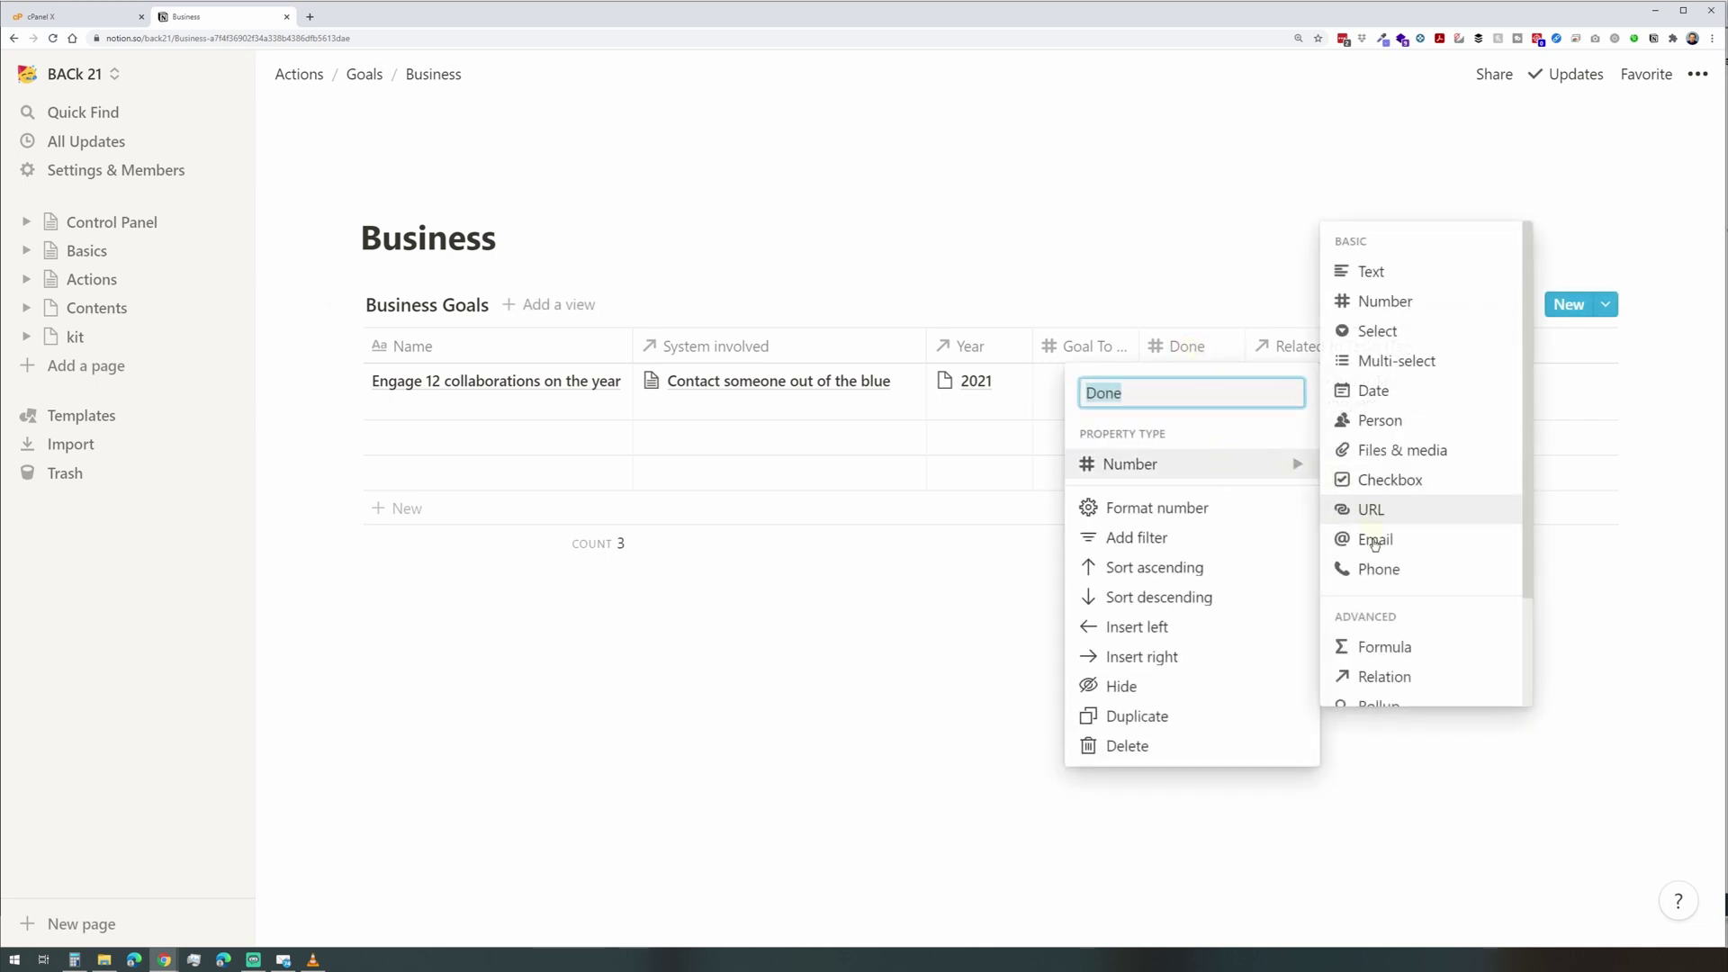
{"action": "scroll", "coordinate": [1374, 661], "scroll_direction": "down", "scroll_amount": 1}
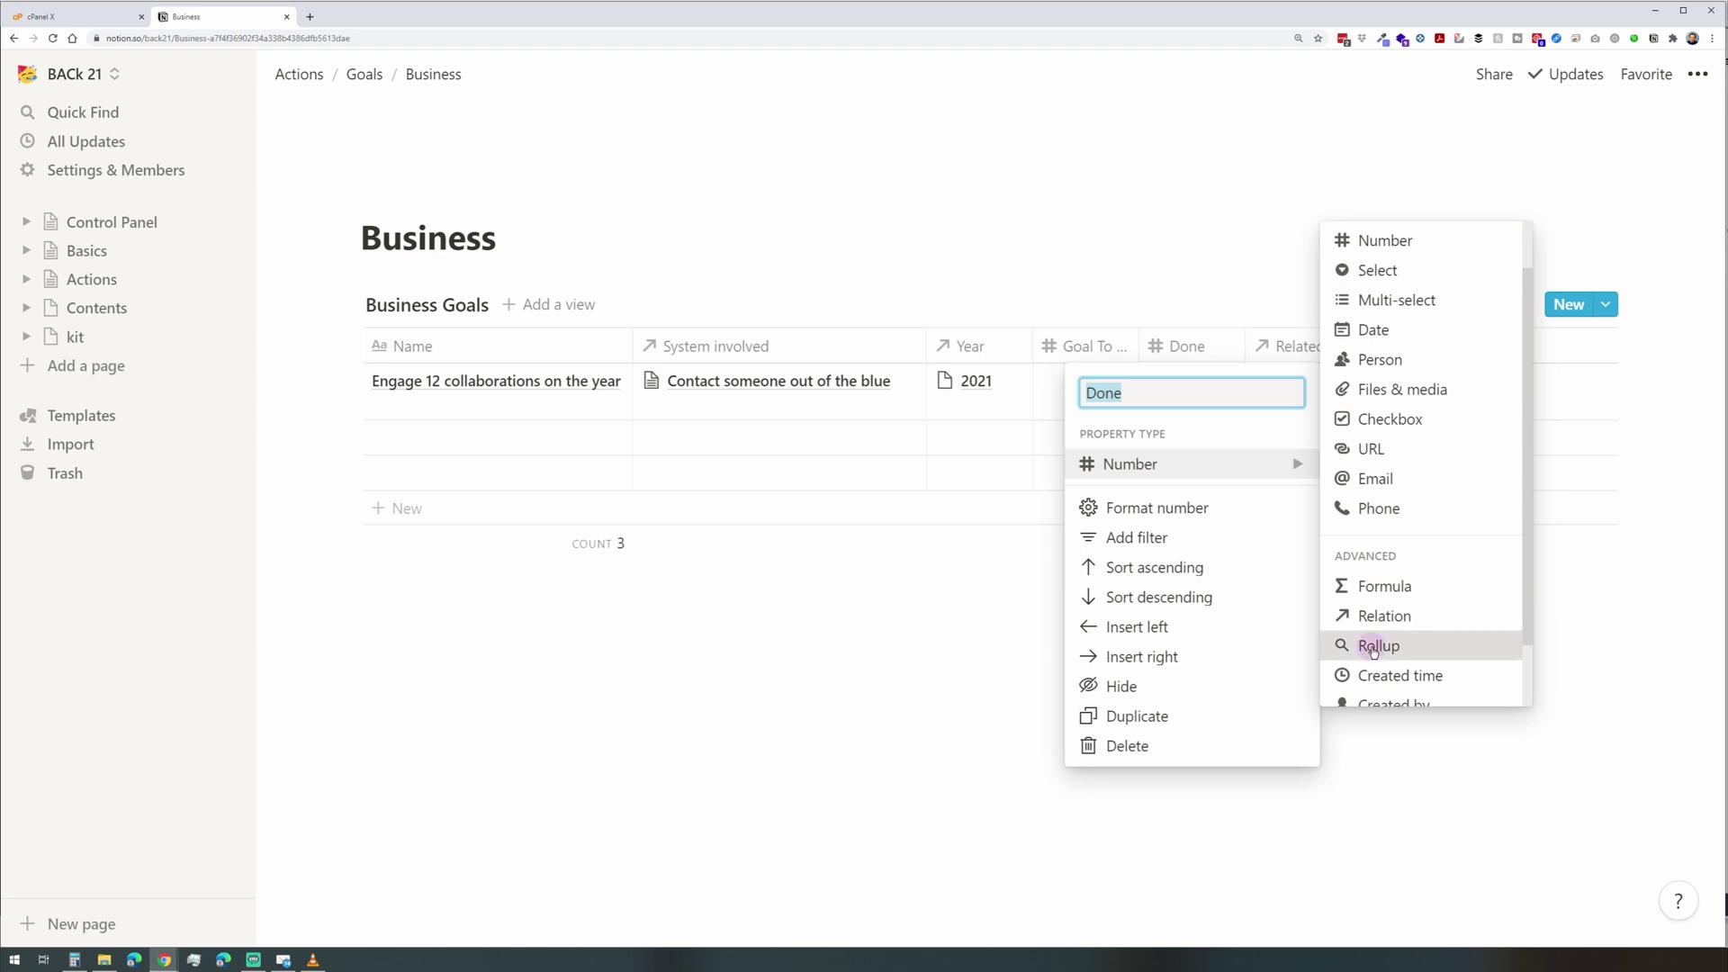
{"action": "left_click", "coordinate": [1372, 650]}
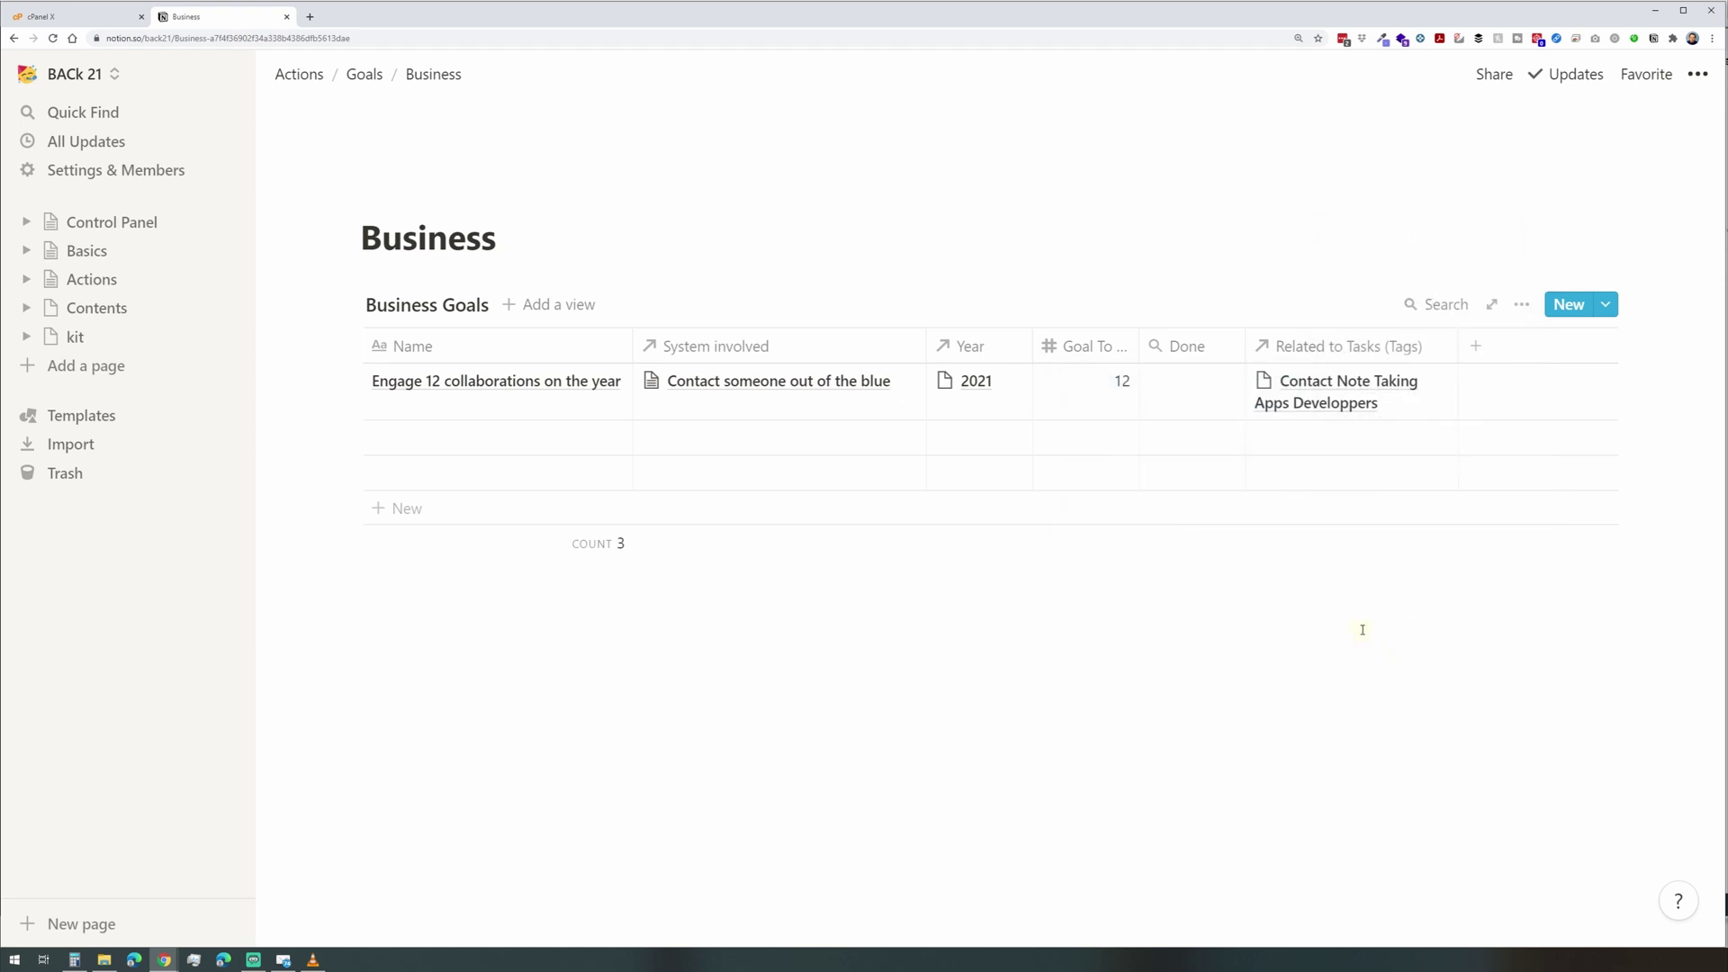
{"action": "left_click", "coordinate": [1187, 349]}
{"action": "left_click", "coordinate": [1175, 506]}
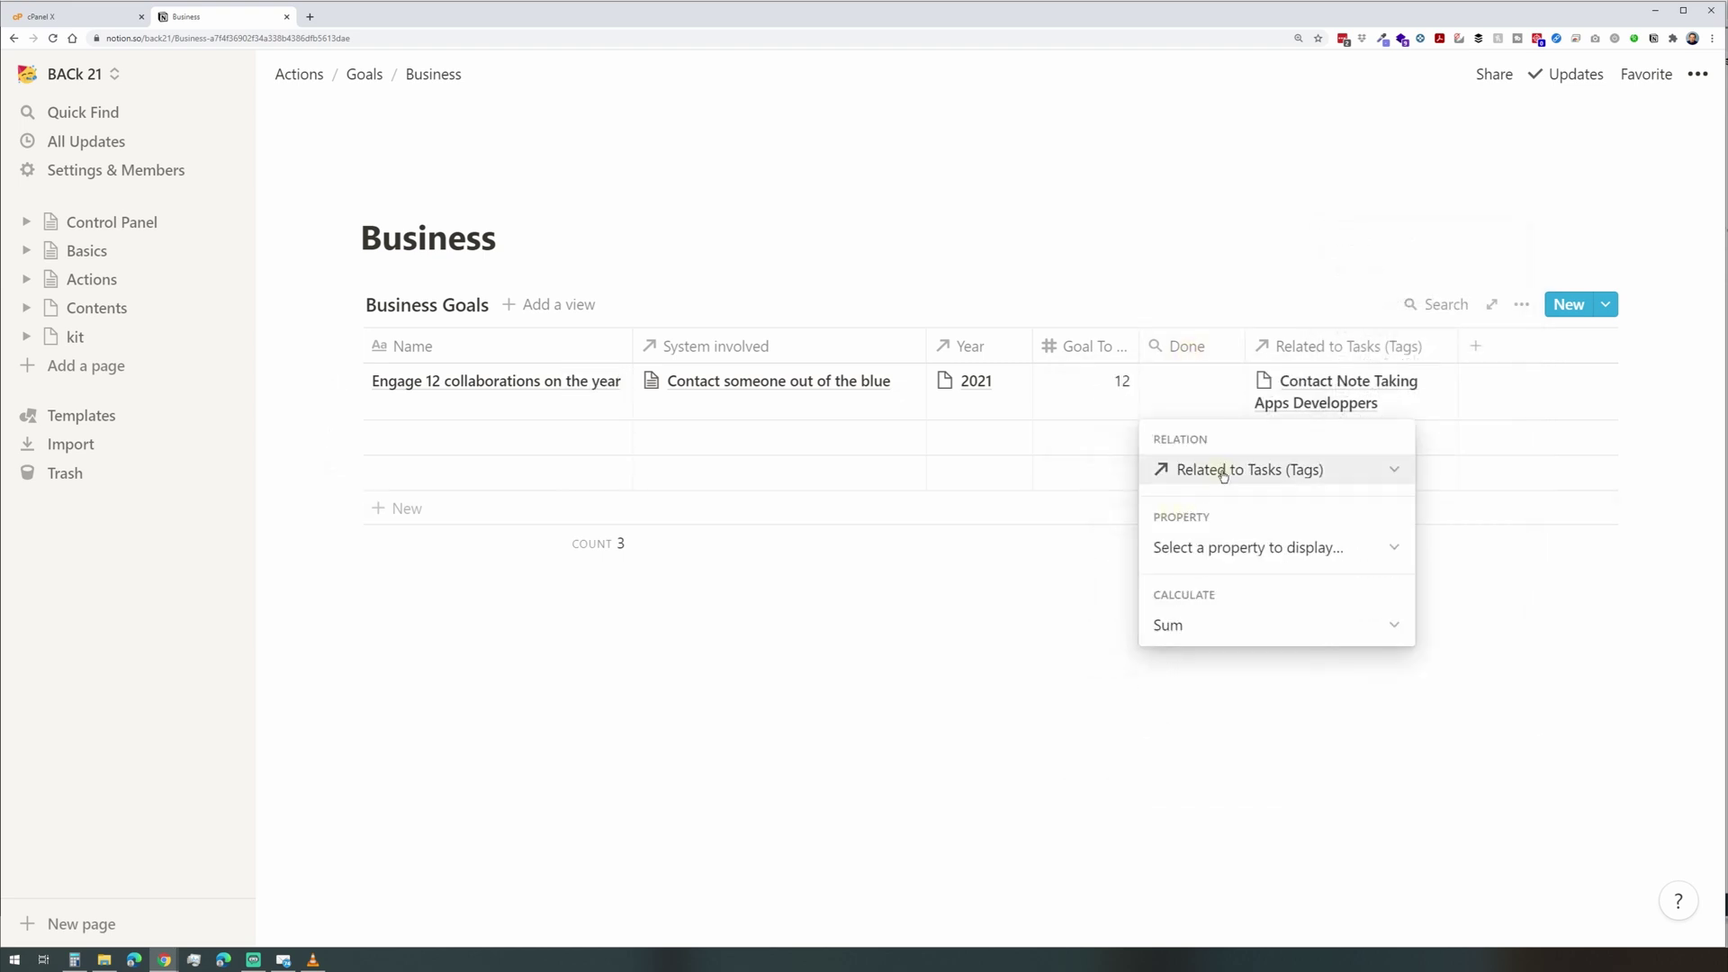
{"action": "left_click", "coordinate": [1229, 548]}
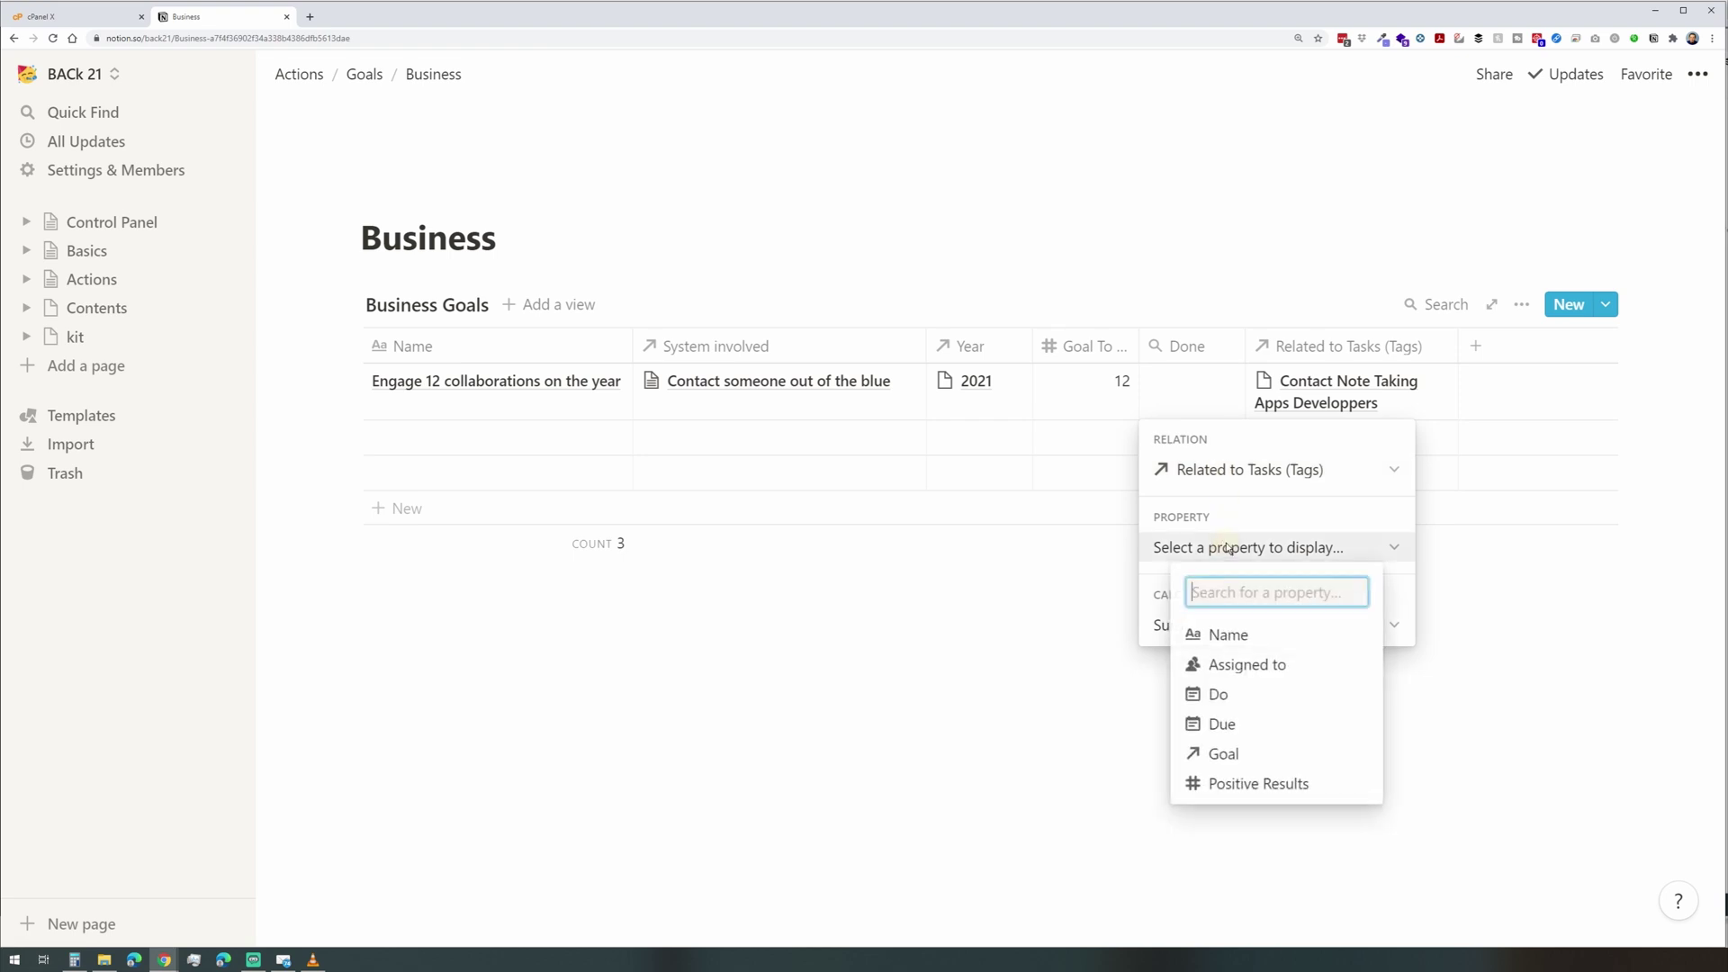
{"action": "left_click", "coordinate": [1257, 783]}
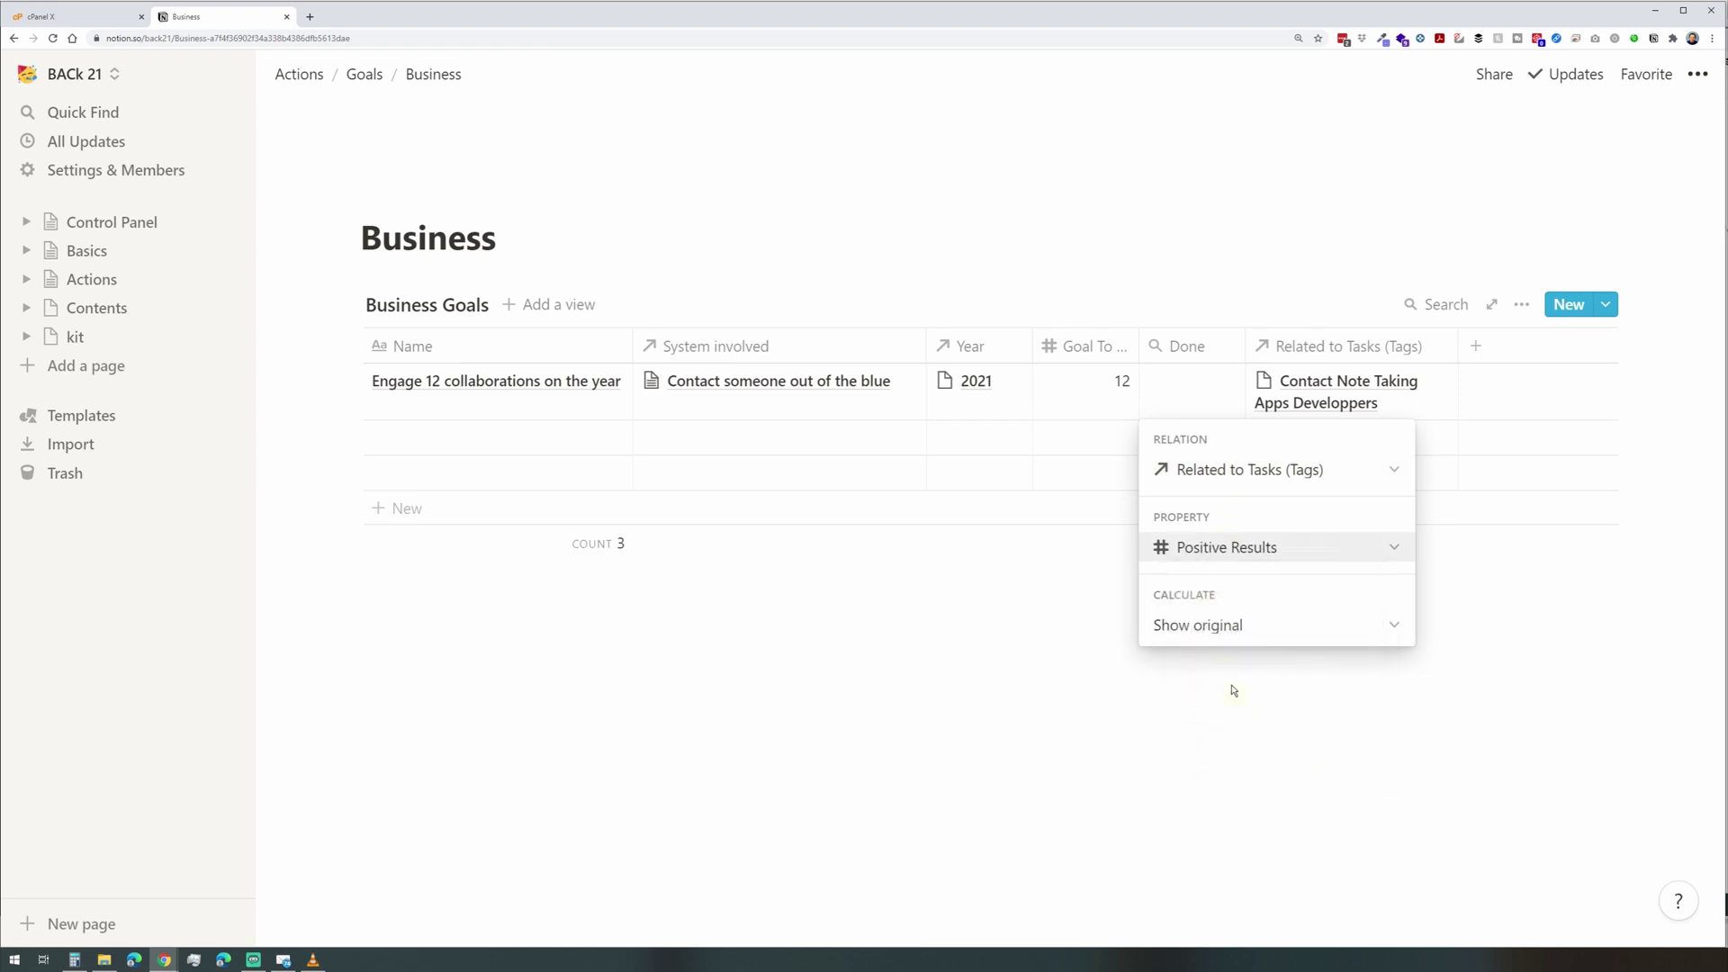
{"action": "left_click", "coordinate": [1216, 634]}
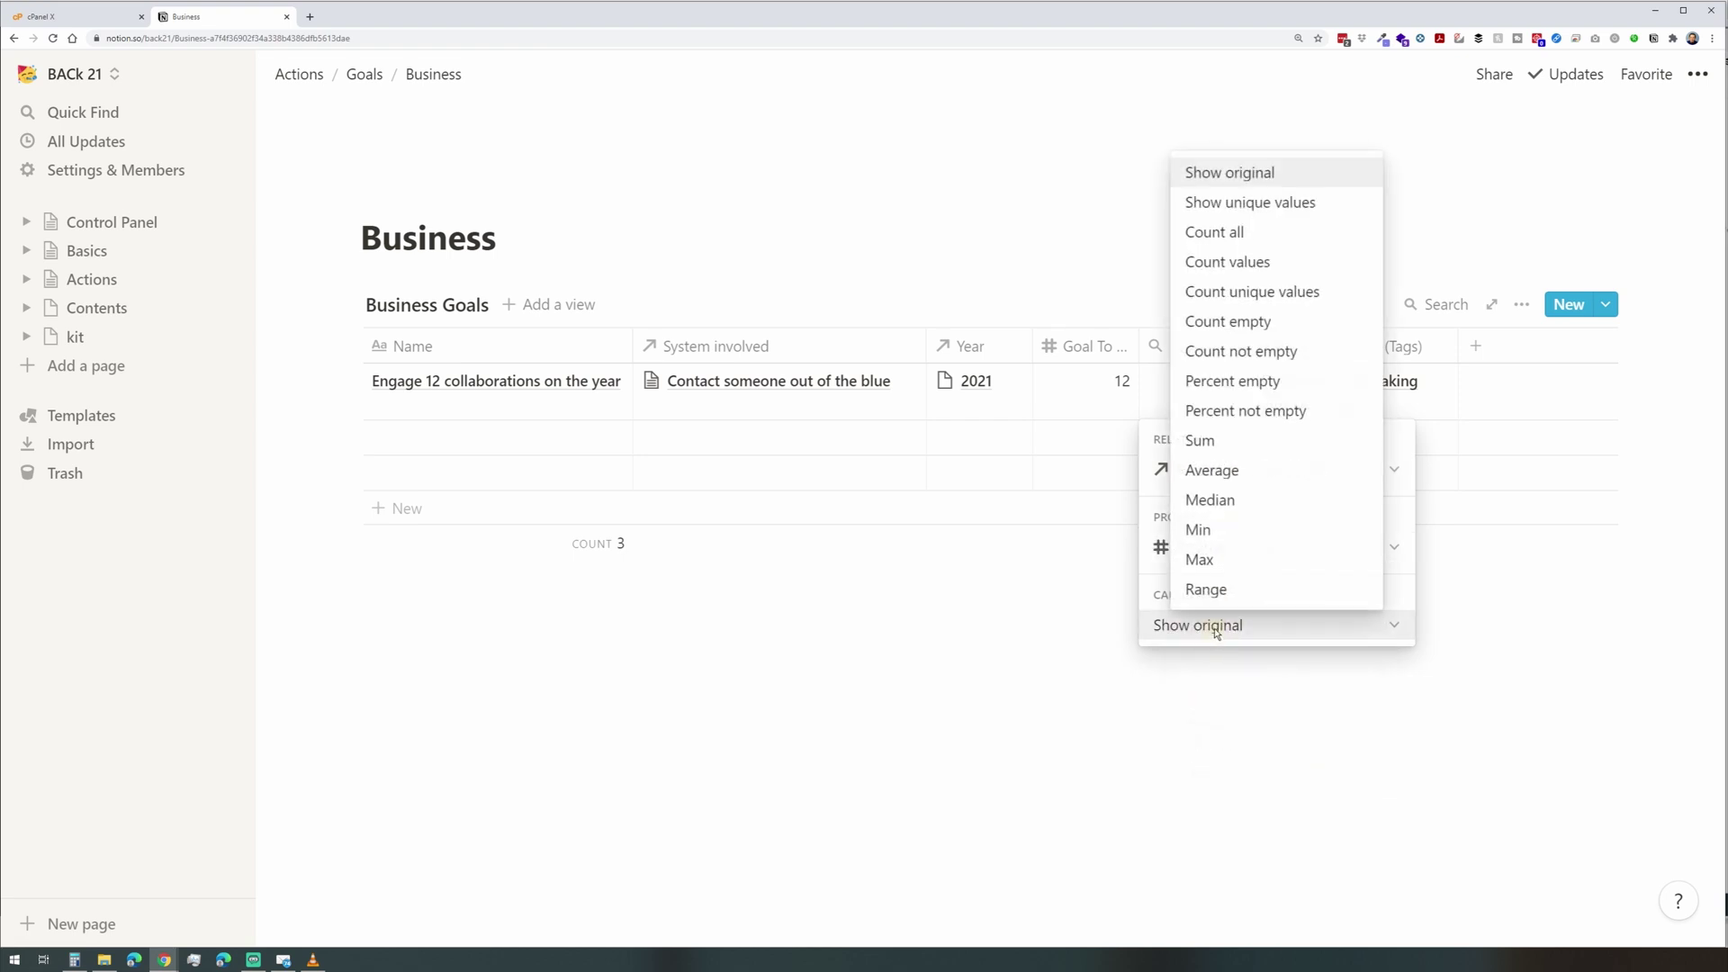
{"action": "left_click", "coordinate": [1210, 444]}
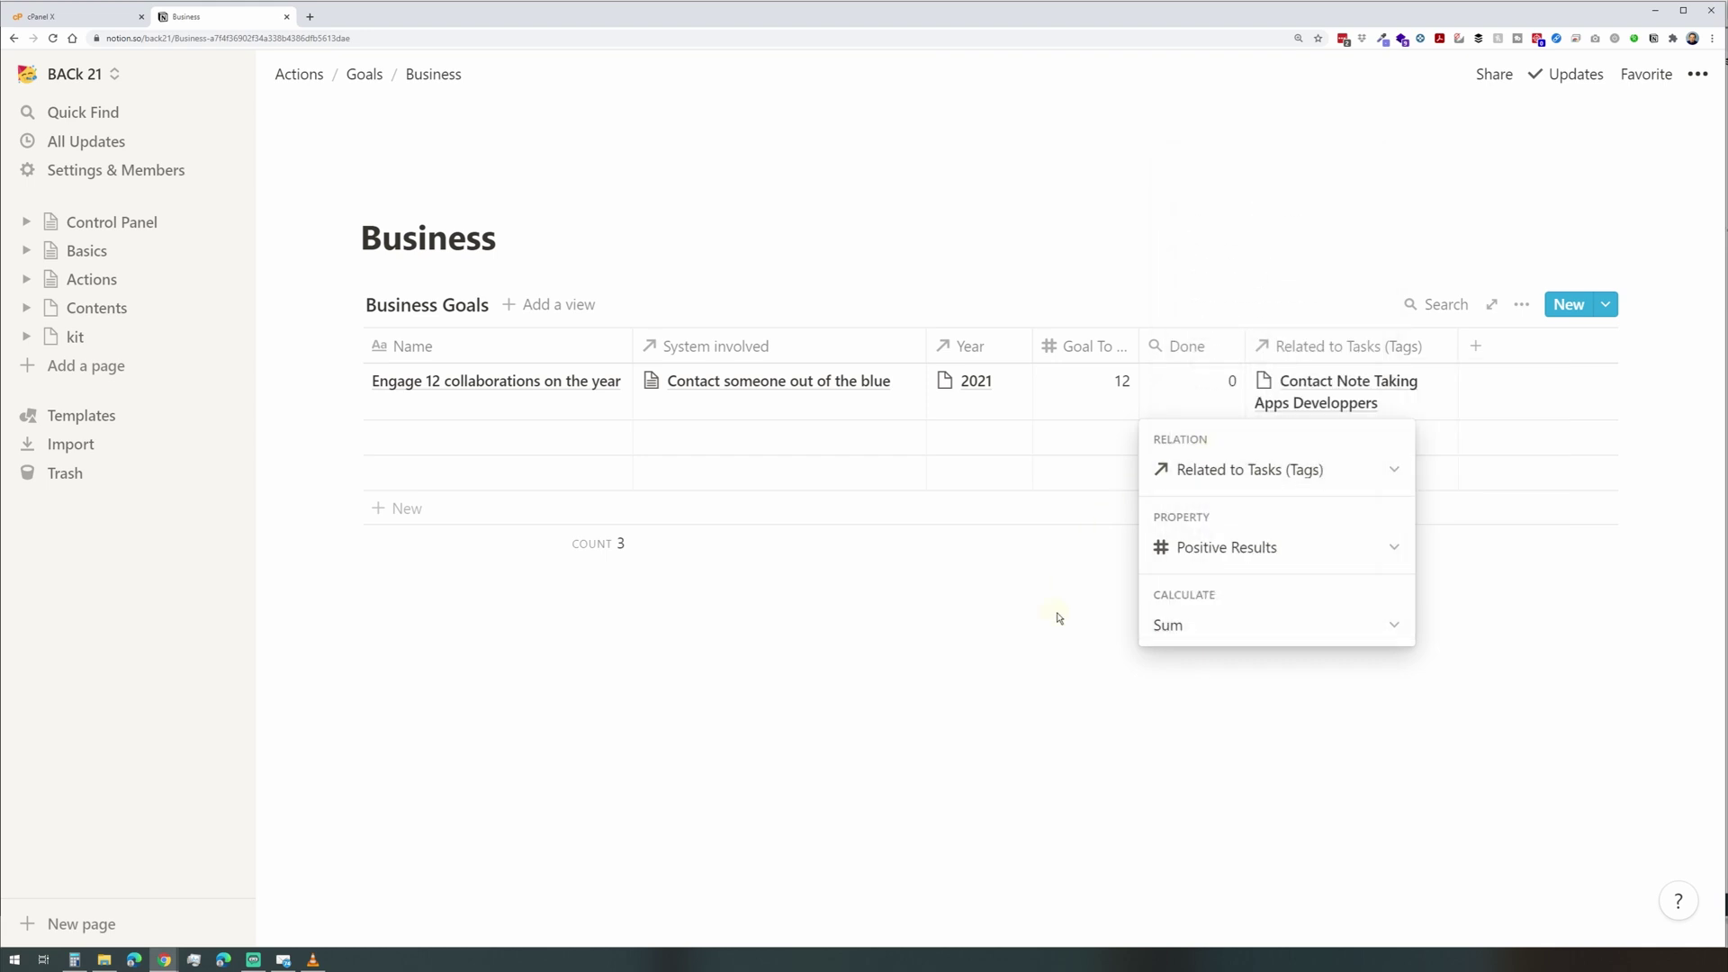
{"action": "key", "text": "Escape"}
Set Positive Results to 2 on the linked task 'Contact Note Taking Apps Developpers'.
{"action": "left_click", "coordinate": [1323, 382]}
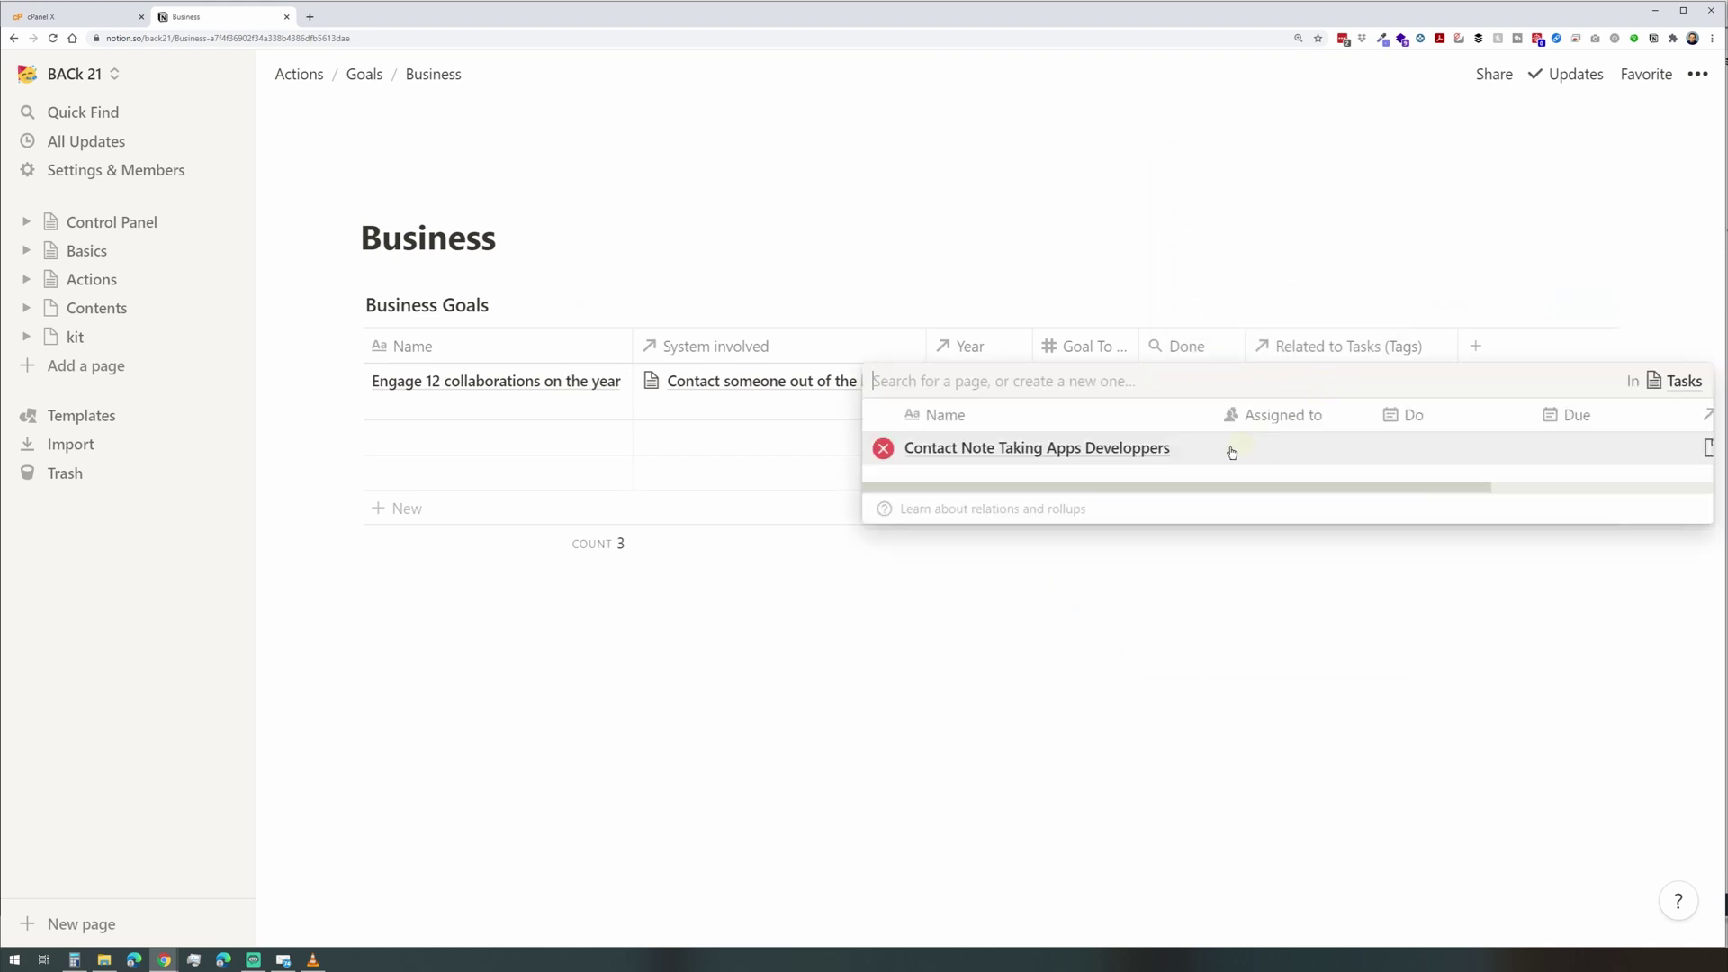
{"action": "left_click", "coordinate": [1126, 451]}
{"action": "left_click", "coordinate": [693, 537]}
{"action": "type", "text": "2"}
{"action": "key", "text": "Return"}
{"action": "left_click", "coordinate": [1458, 663]}
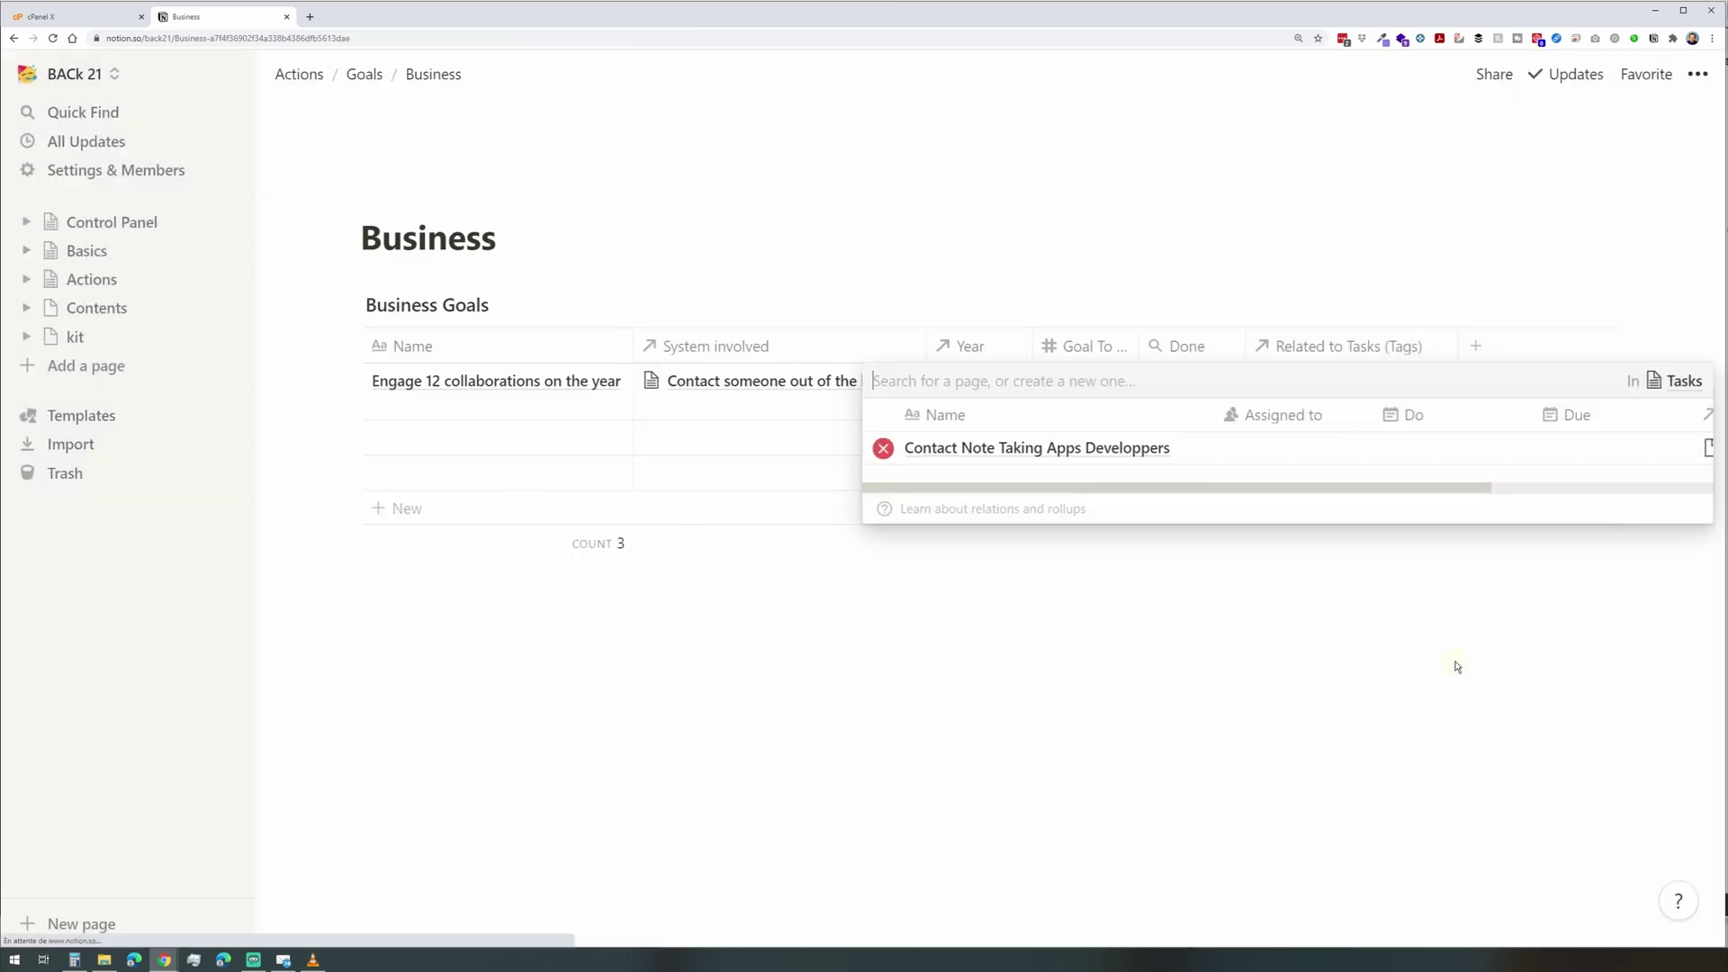
{"action": "left_click", "coordinate": [1301, 620]}
{"action": "left_click", "coordinate": [90, 279]}
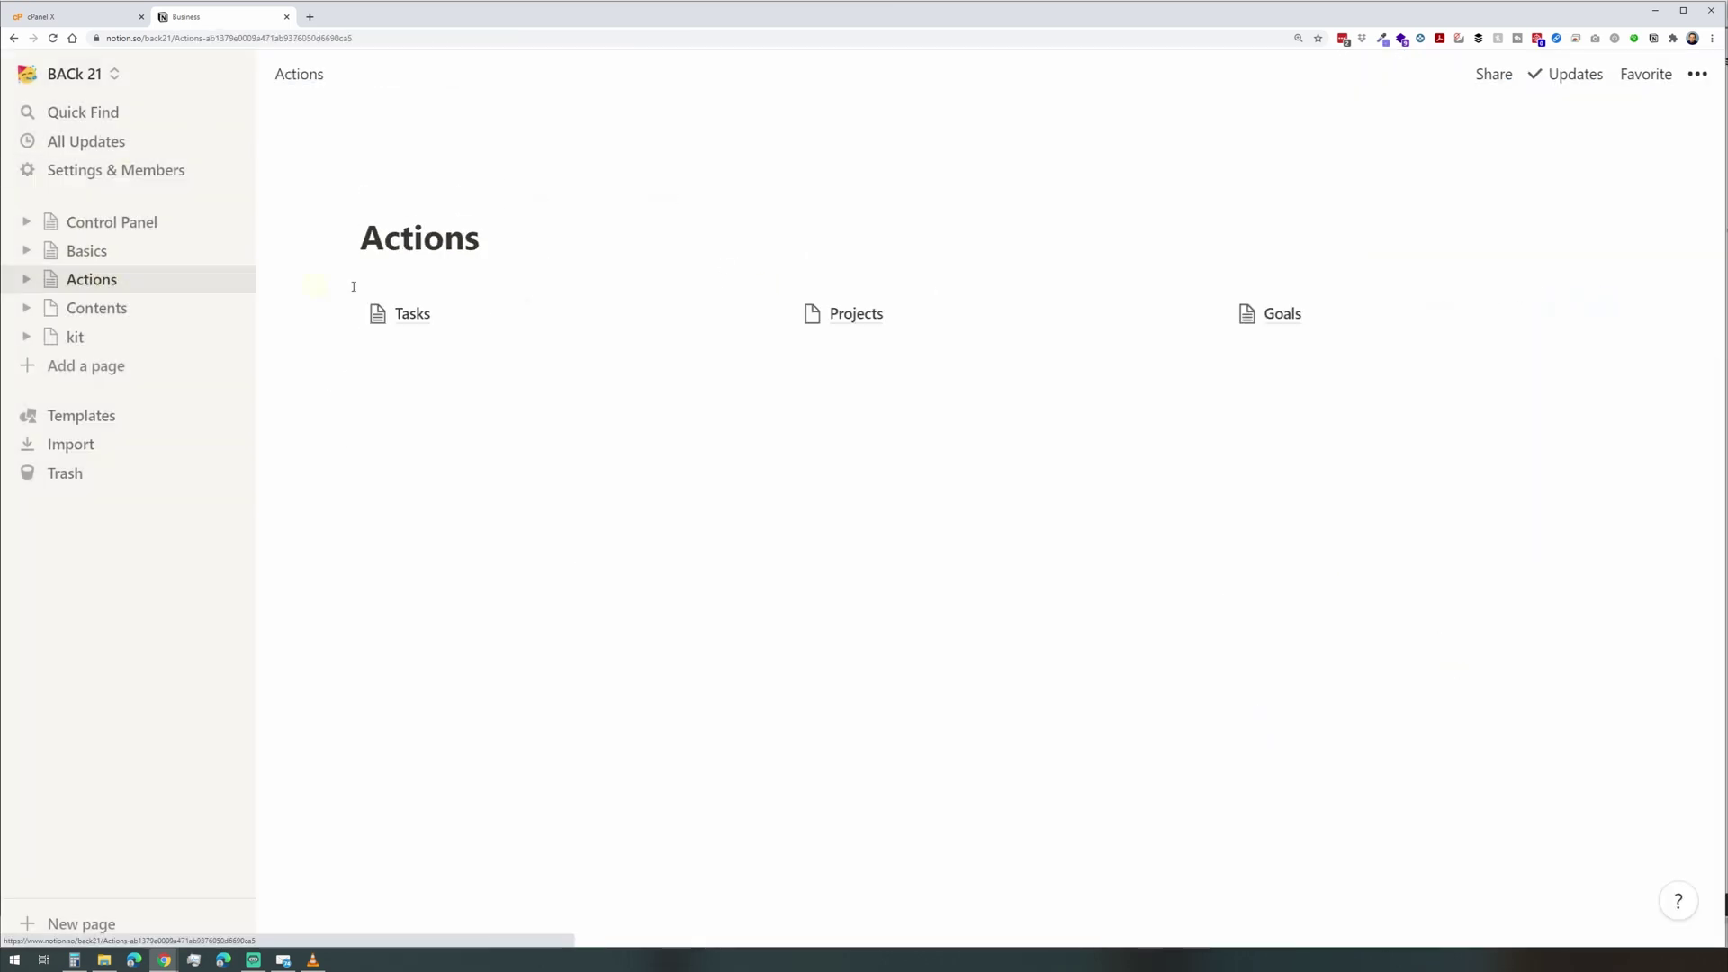
Add task 'Contact Personal Dev Coaches' linked to 'Engage 12 collaborations on the year', Positive Results 4.
{"action": "left_click", "coordinate": [407, 313]}
{"action": "left_click", "coordinate": [458, 333]}
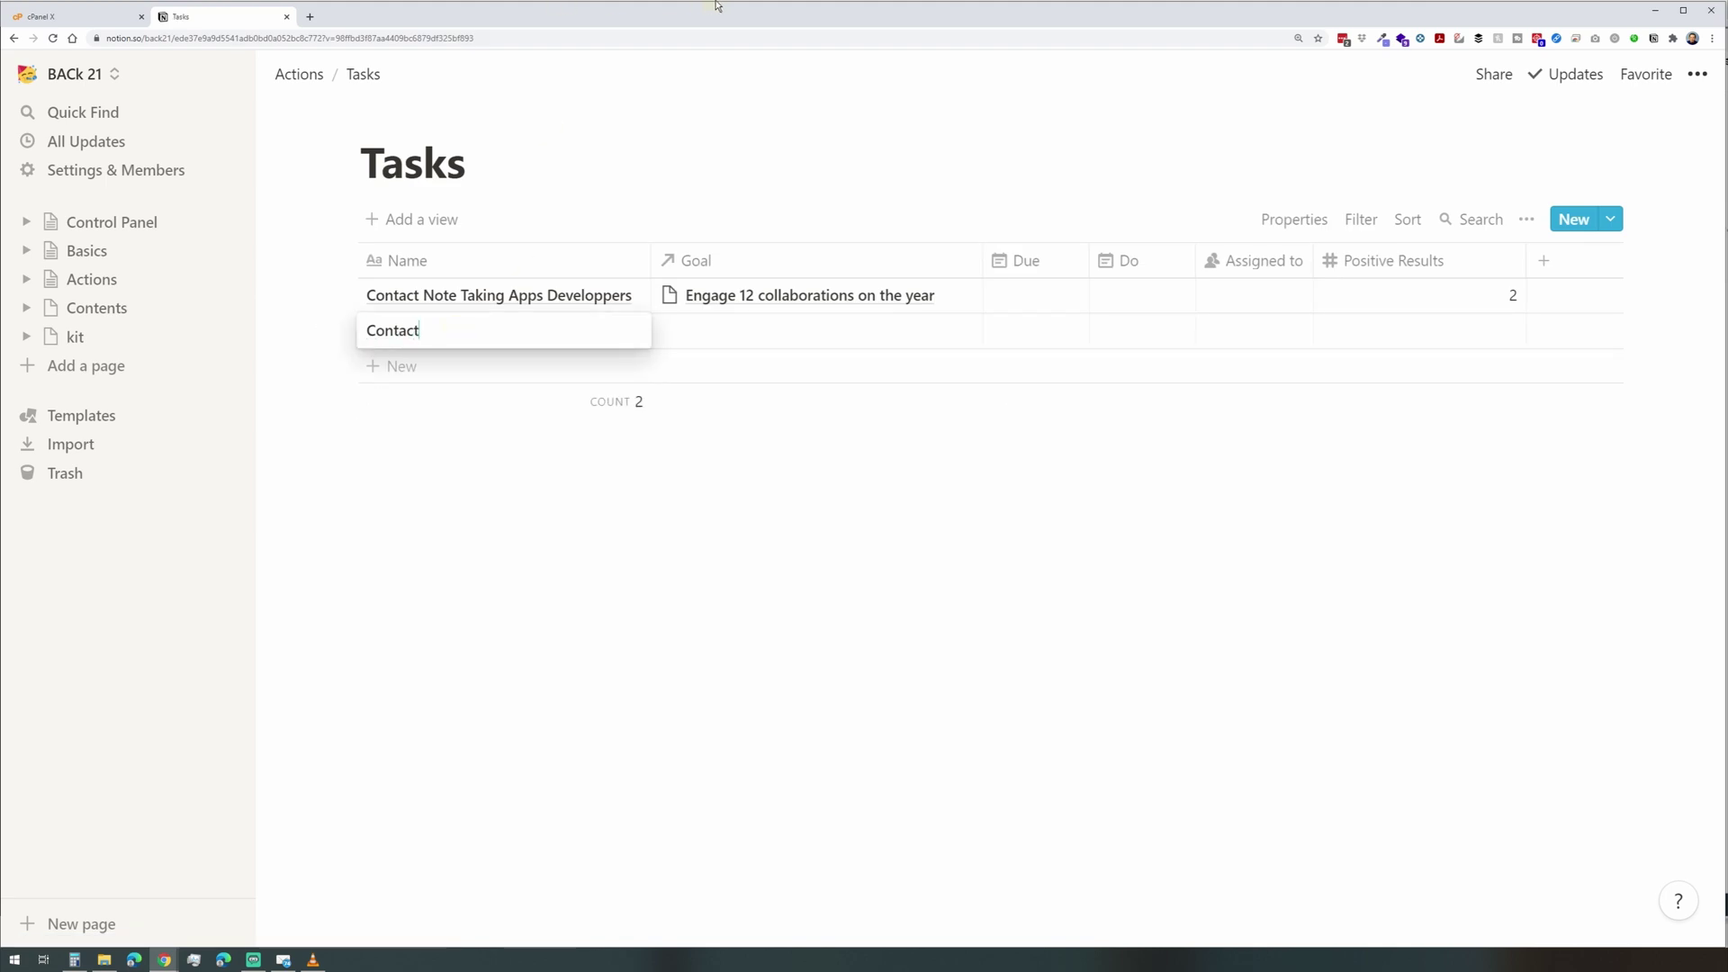
{"action": "type", "text": "Contact Personal Dev Coaches"}
{"action": "key", "text": "Tab"}
{"action": "key", "text": "Return"}
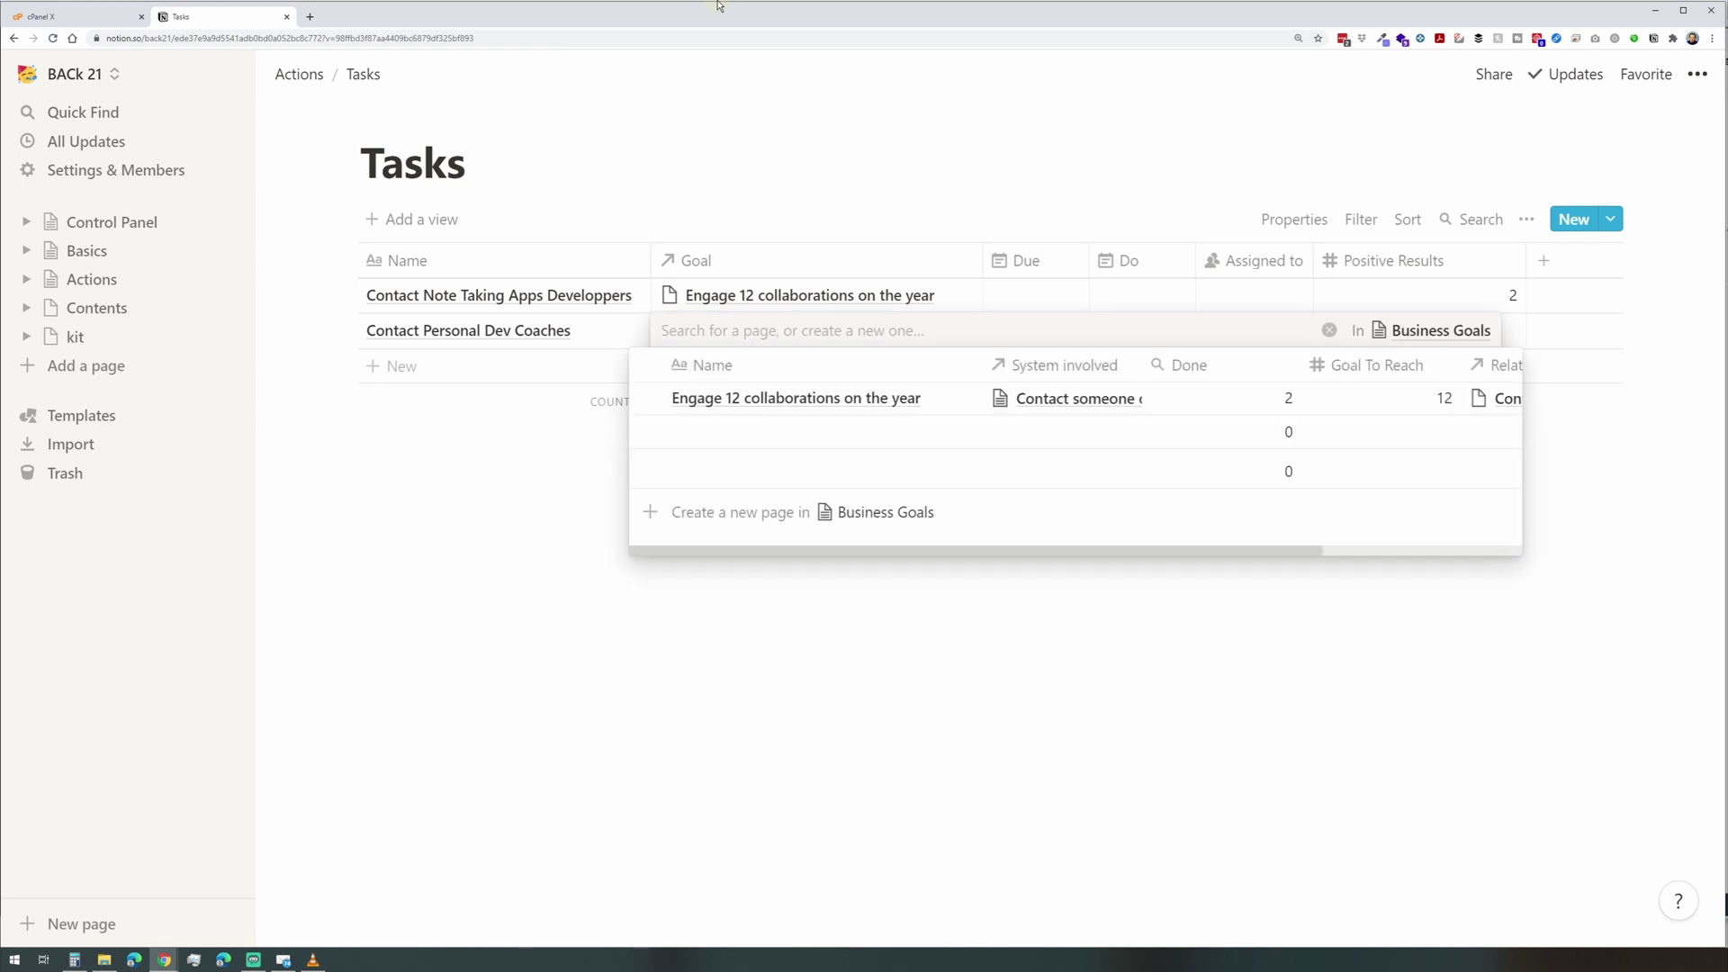
{"action": "left_click", "coordinate": [894, 396]}
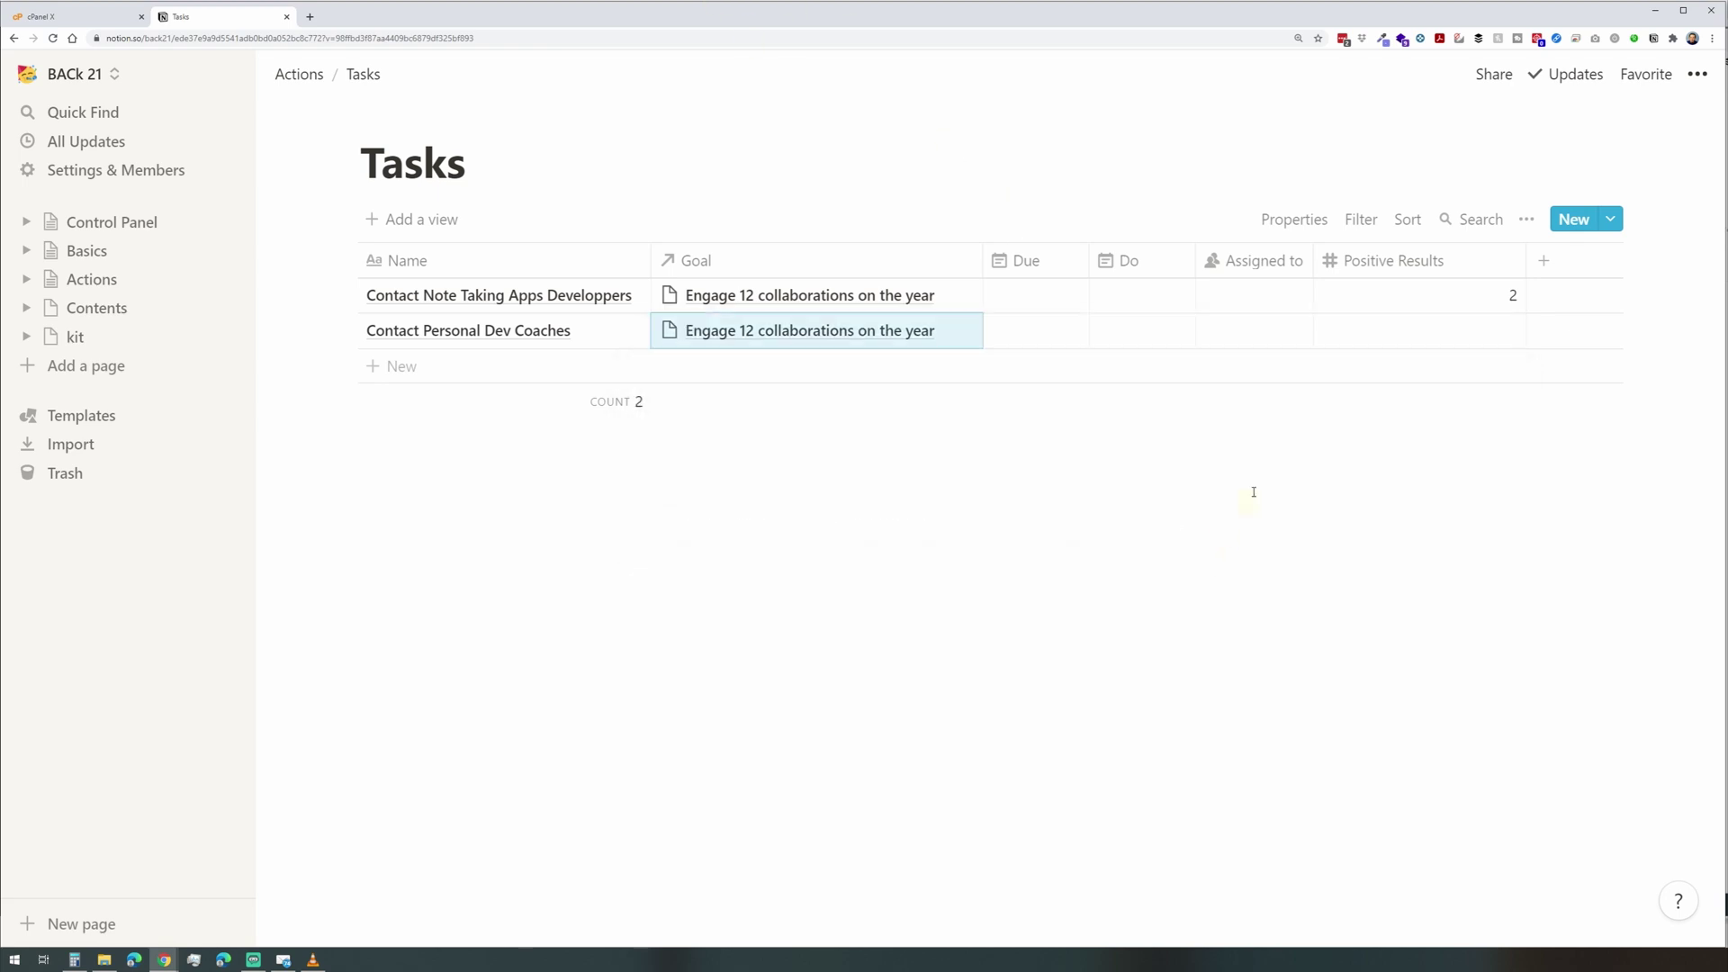
{"action": "left_click", "coordinate": [1386, 334]}
{"action": "type", "text": "4"}
{"action": "key", "text": "Return"}
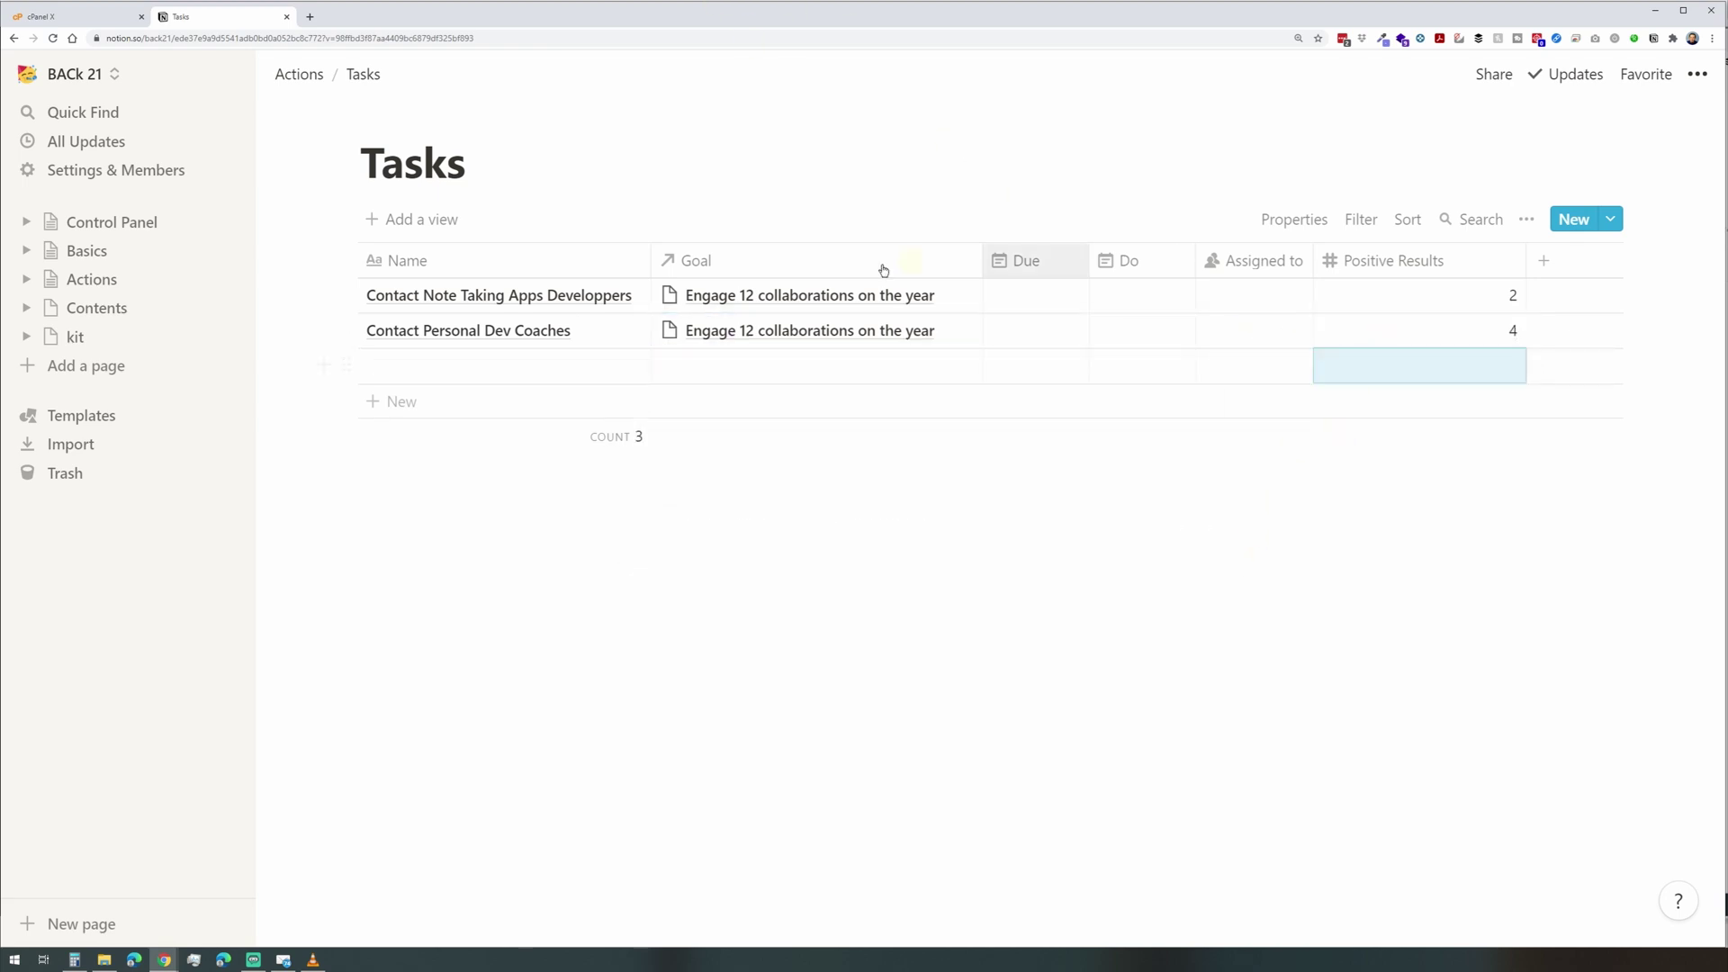
{"action": "left_click", "coordinate": [187, 281]}
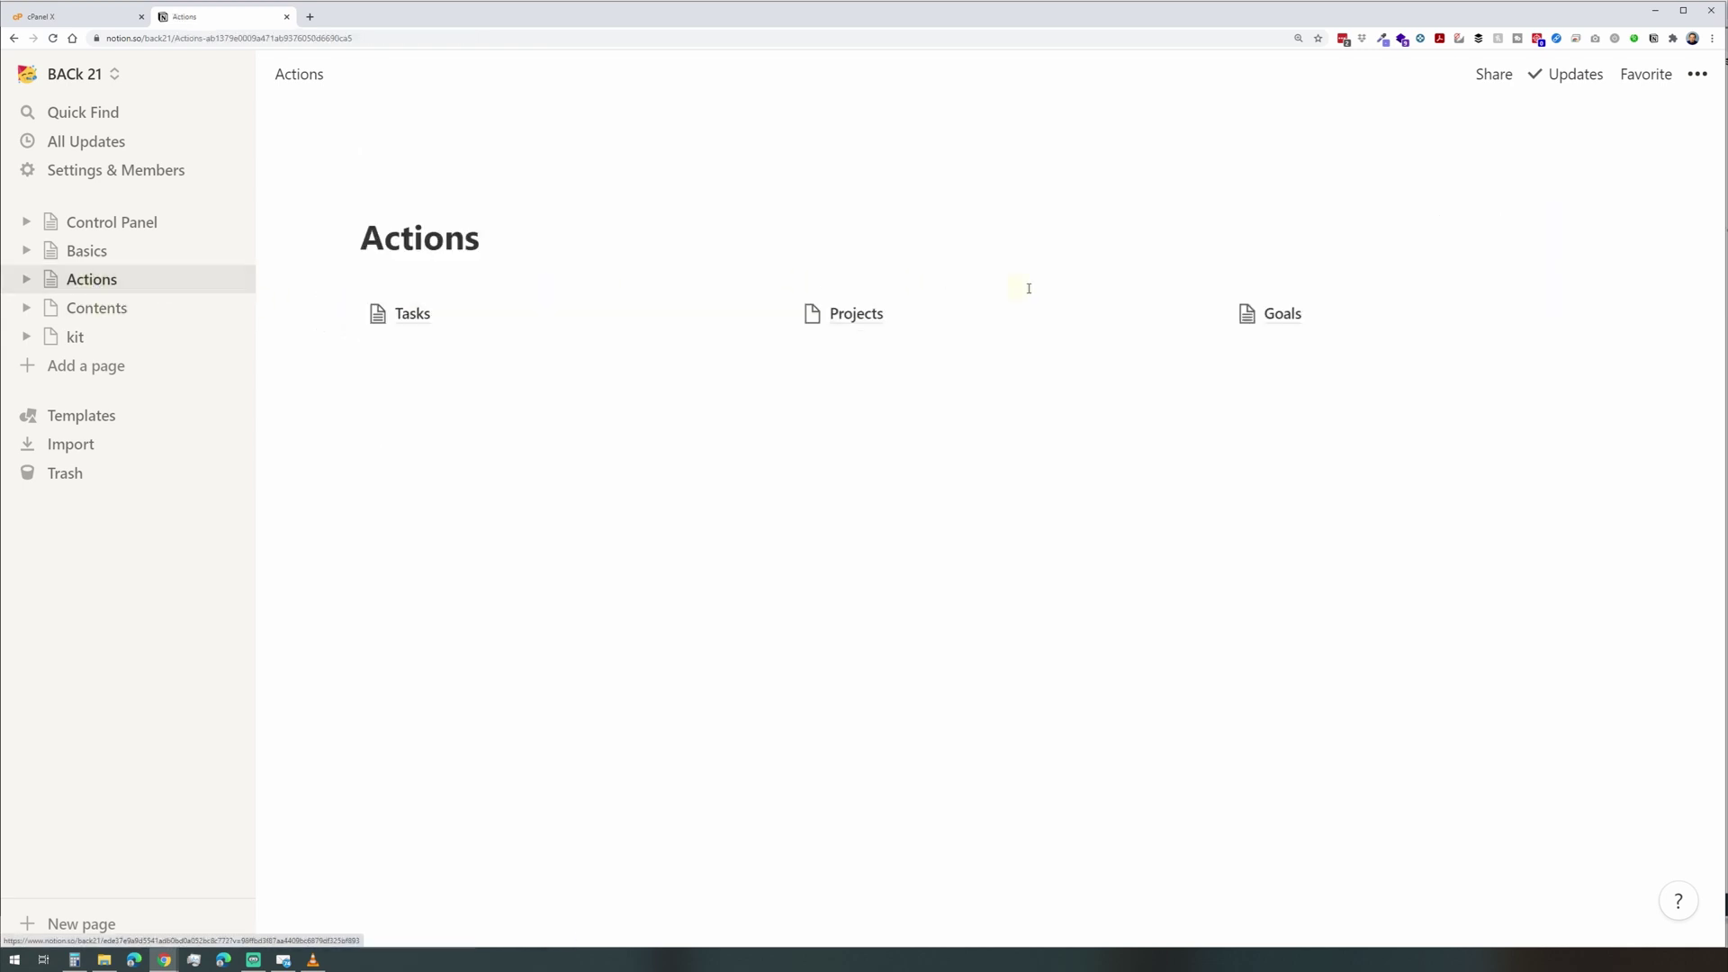
Add a formula column named %Complete to the Business Goals table.
{"action": "left_click", "coordinate": [1273, 320]}
{"action": "left_click", "coordinate": [1211, 324]}
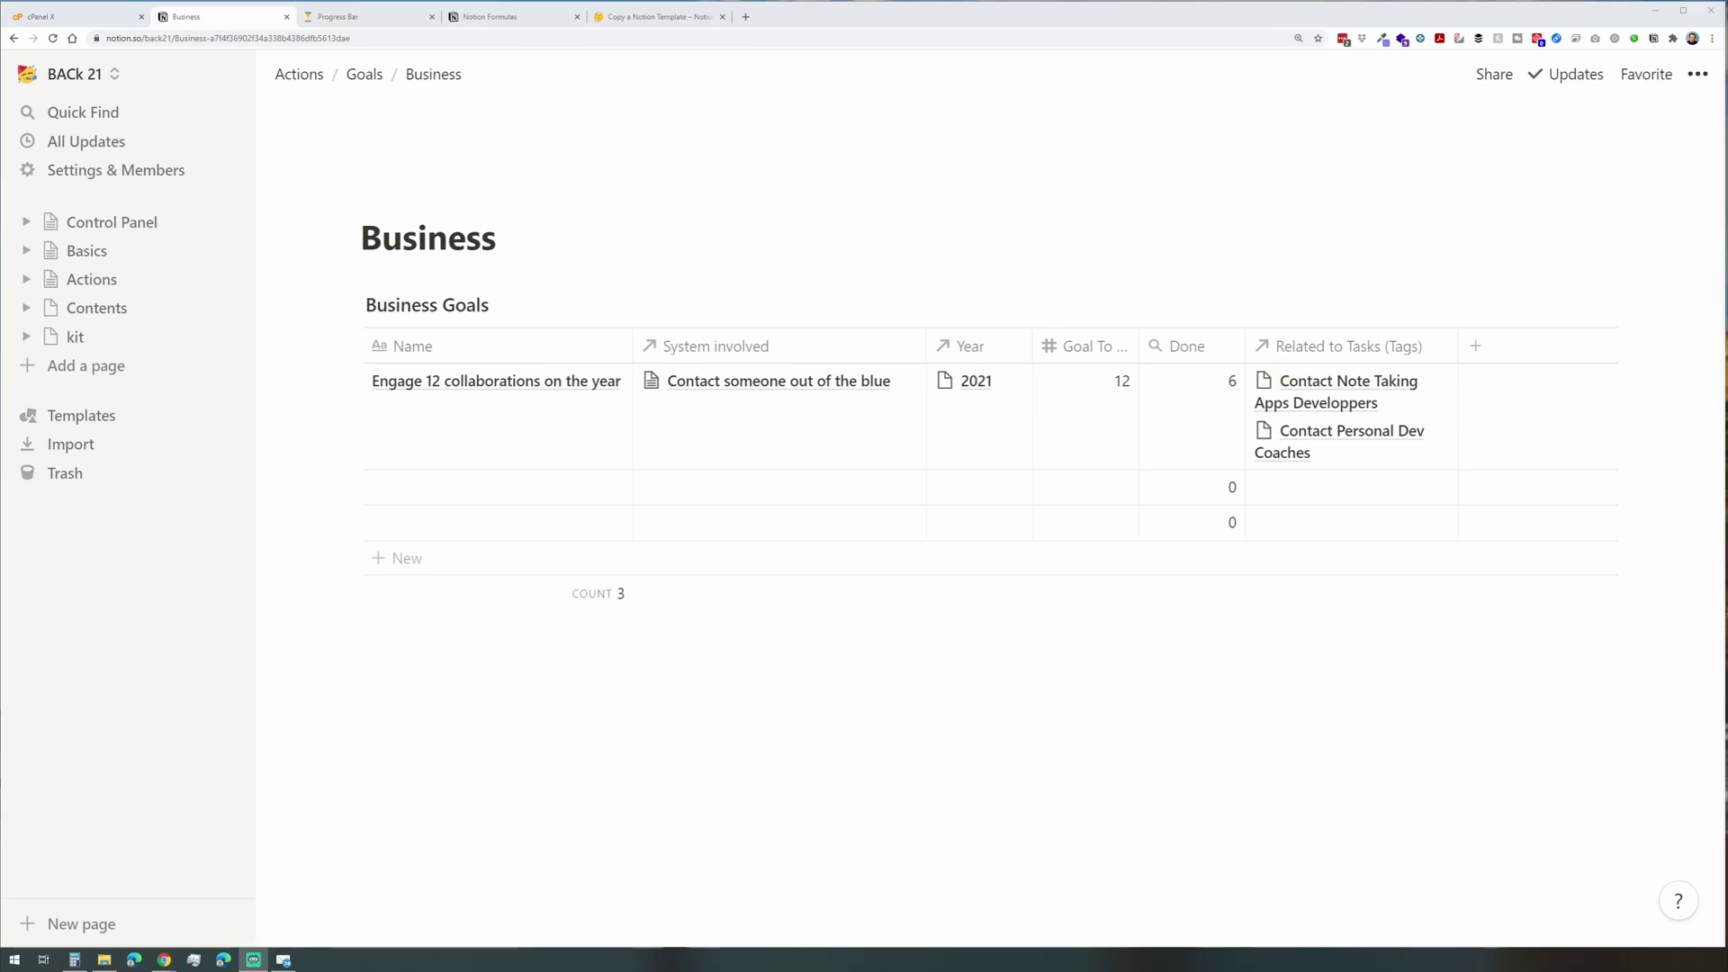
{"action": "left_click", "coordinate": [1479, 347]}
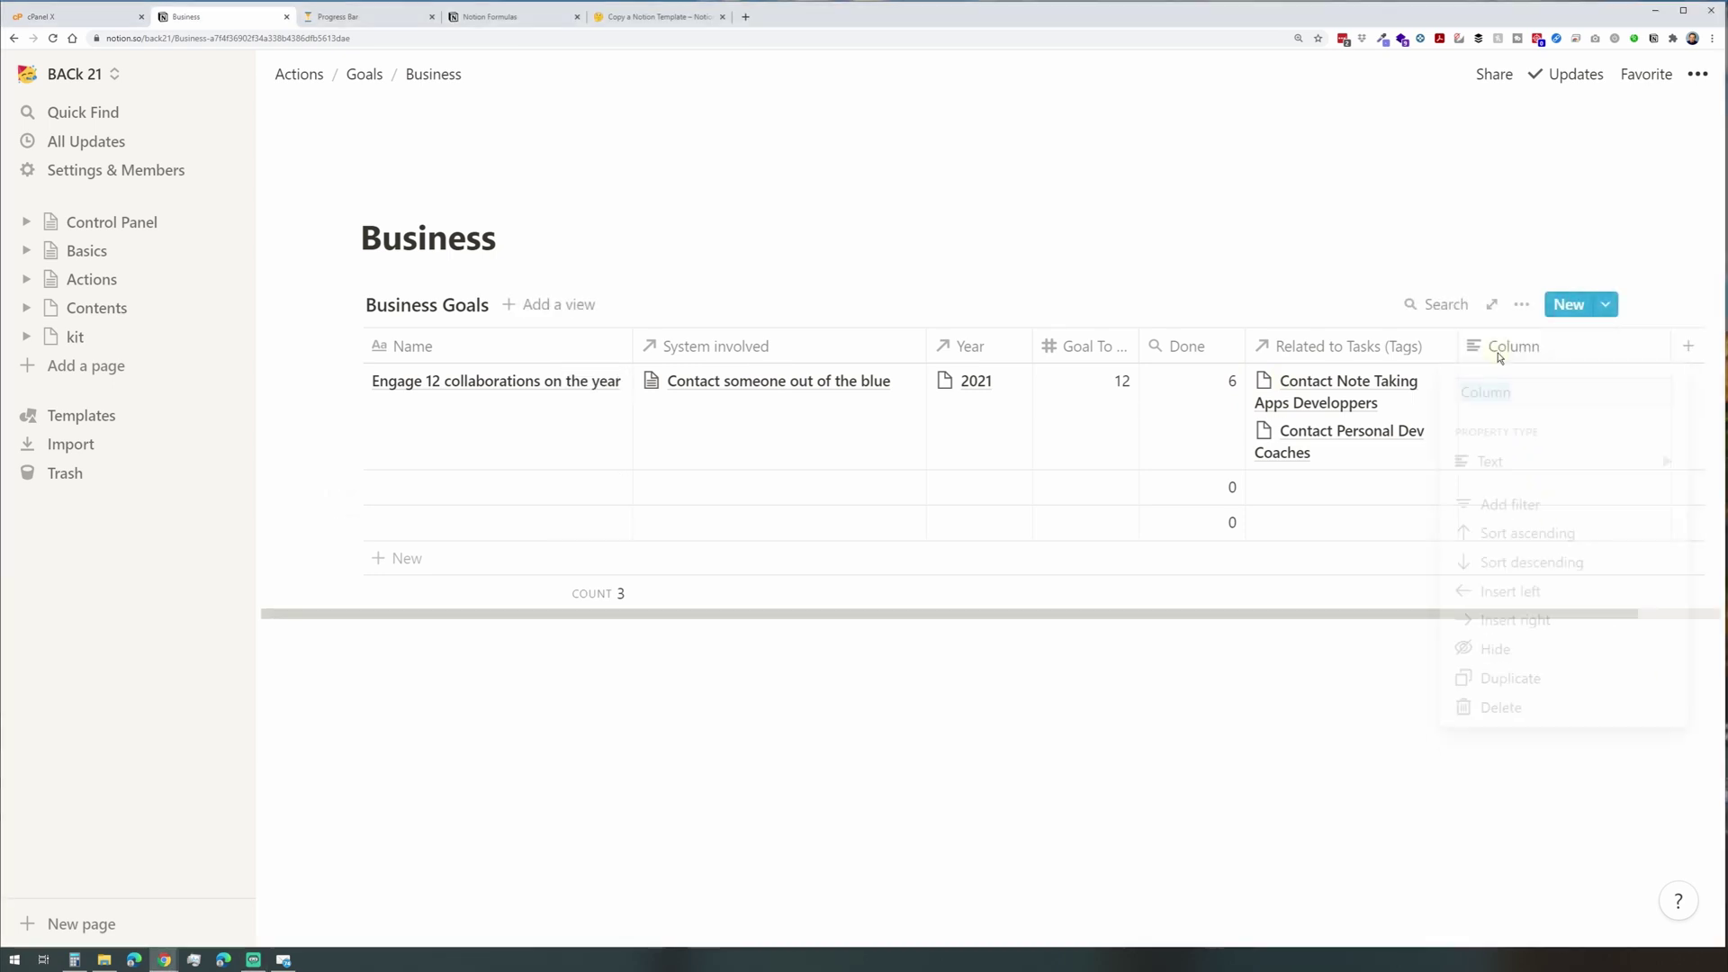
{"action": "left_click", "coordinate": [1518, 460]}
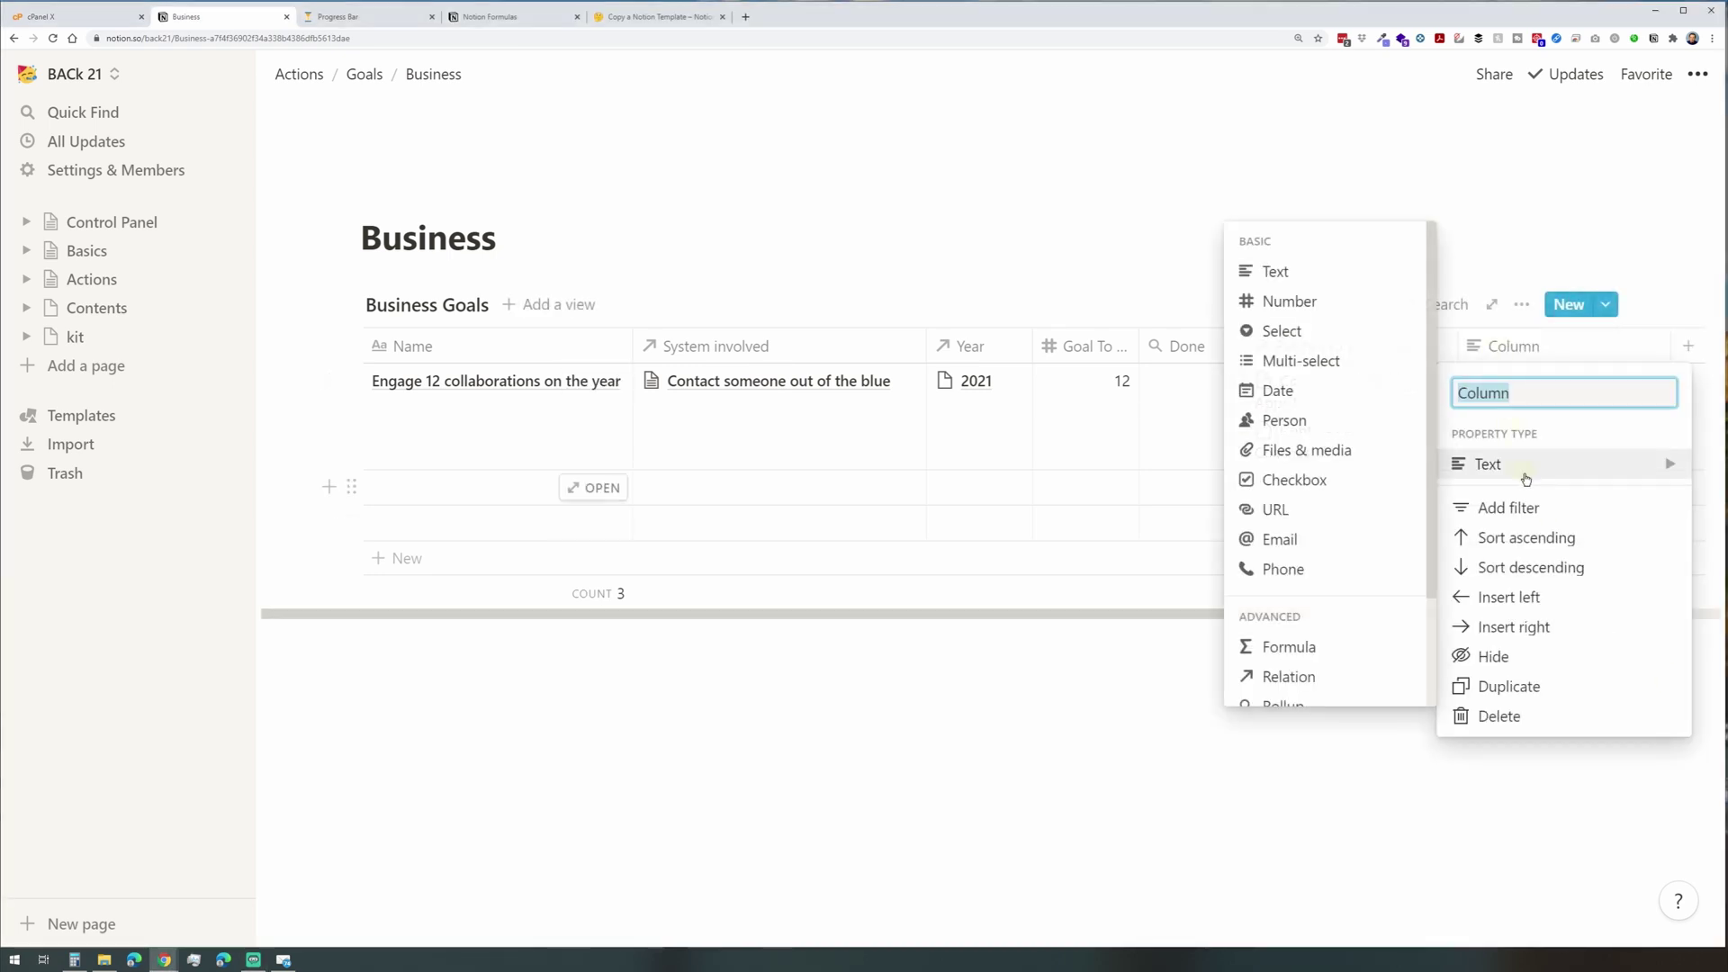
{"action": "left_click", "coordinate": [1287, 644]}
{"action": "left_click", "coordinate": [1517, 345]}
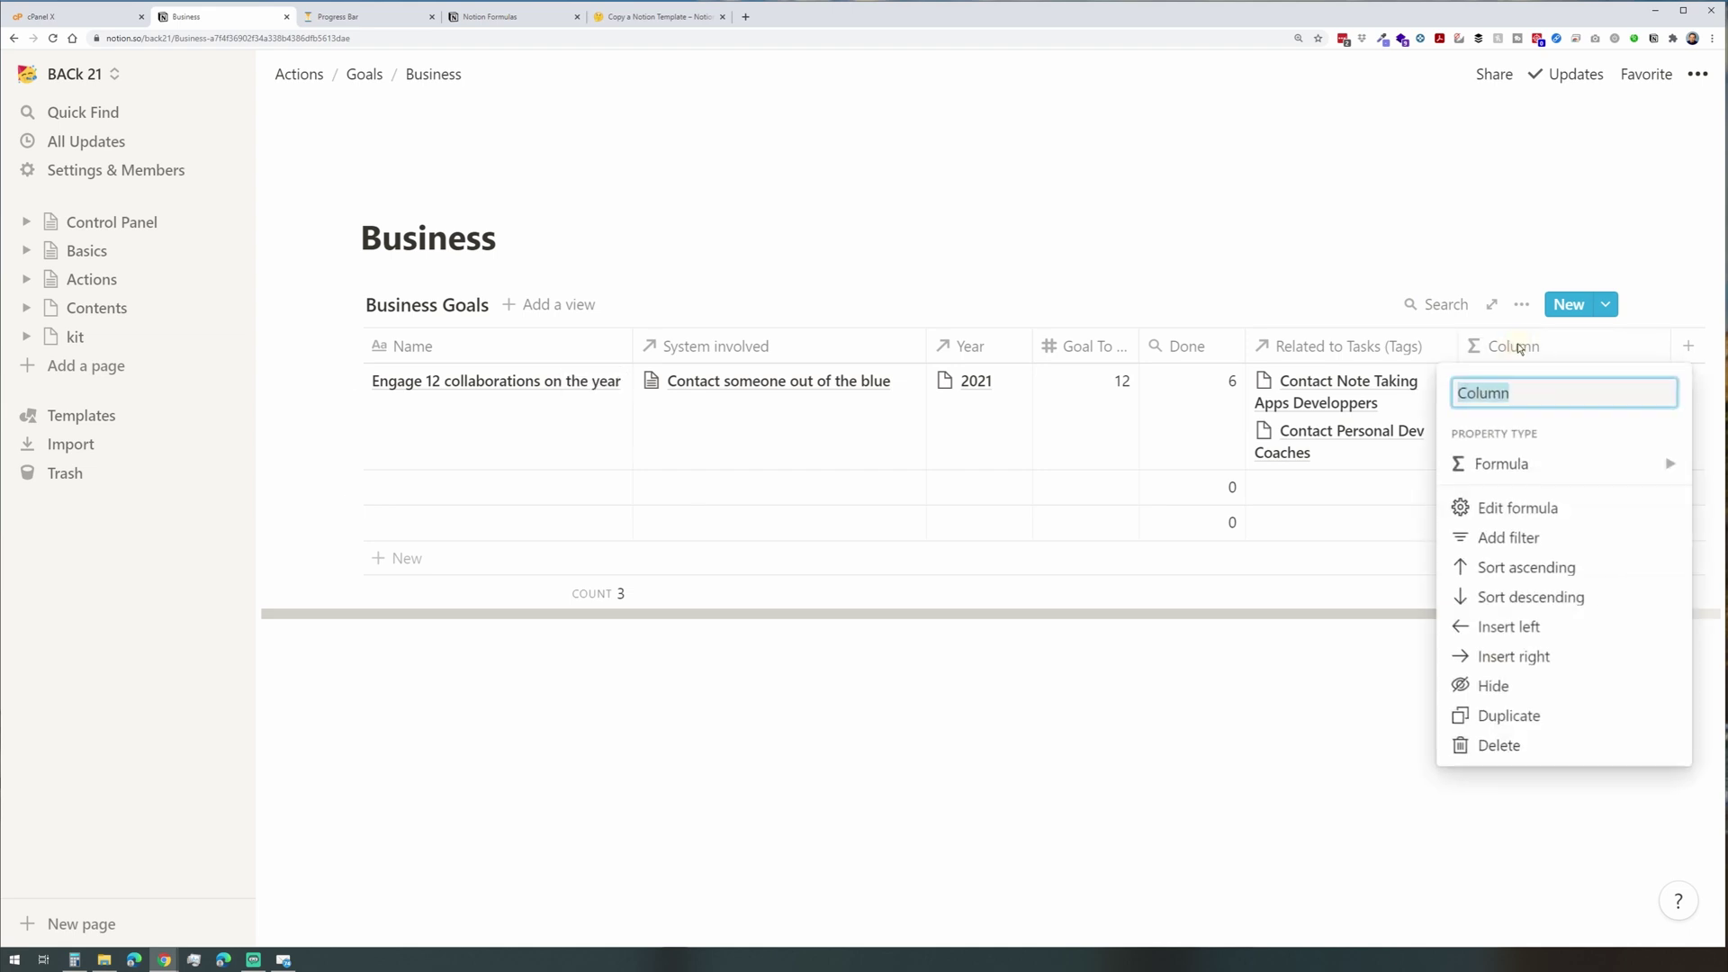
{"action": "key", "text": "BackSpace"}
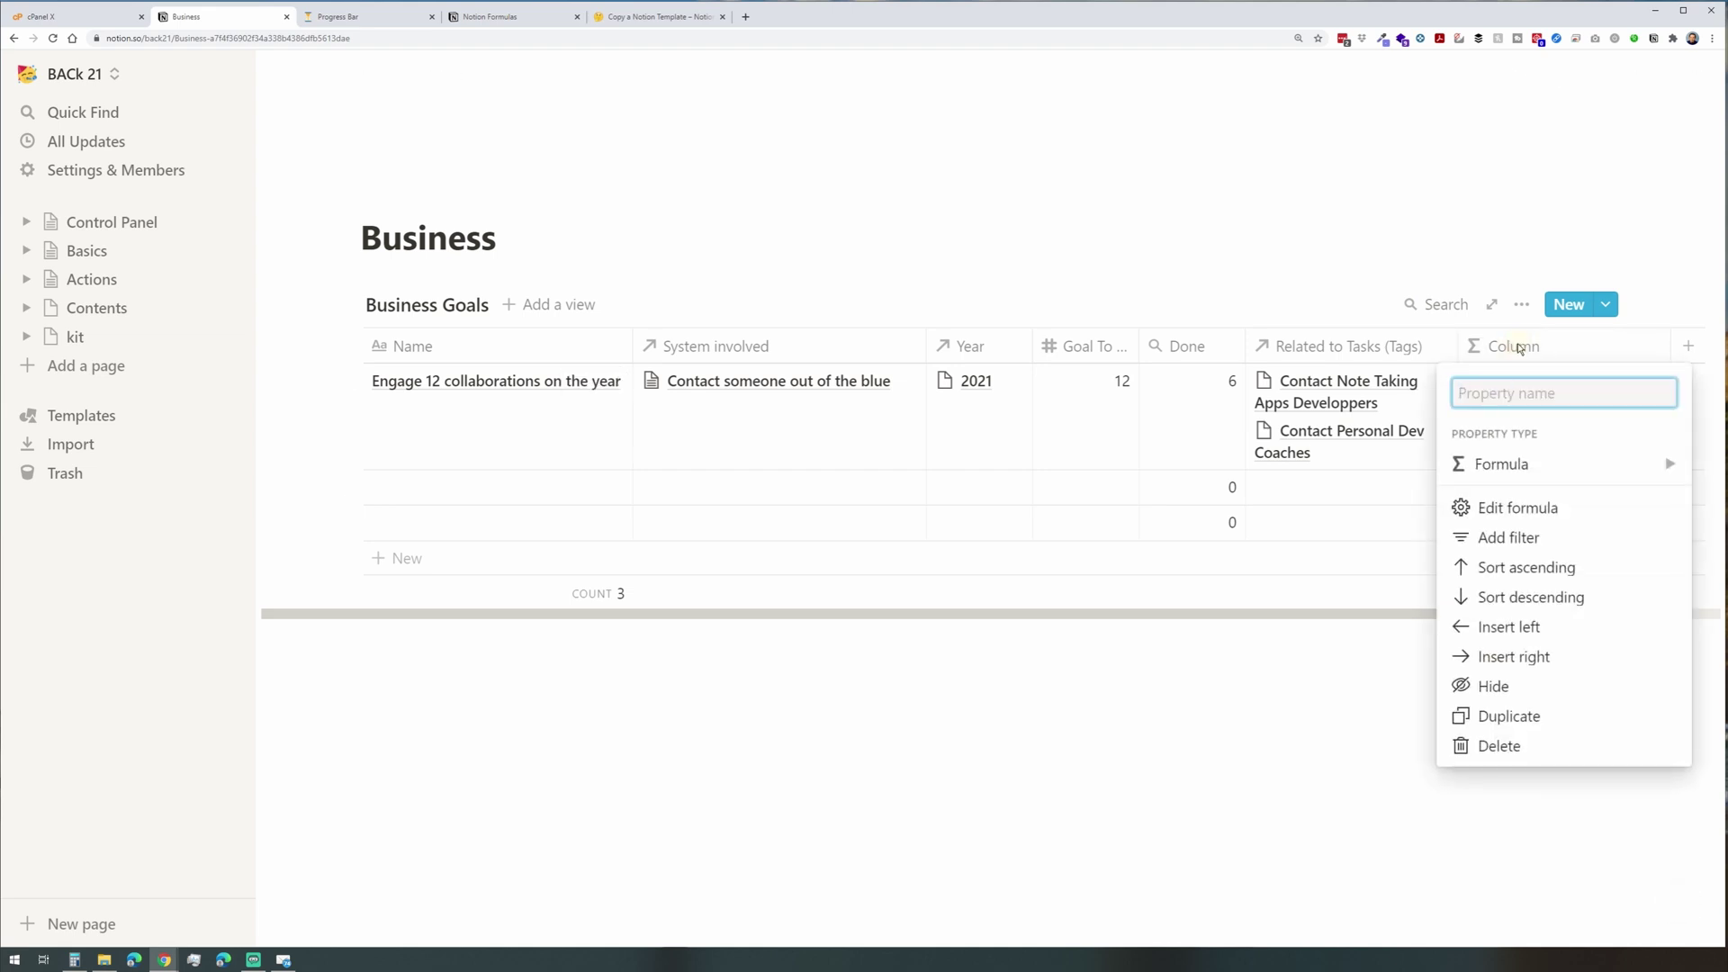
{"action": "type", "text": "%Complete"}
Set the %Complete formula to format(prop("Done")/prop("Goal To Reach")*100) + "%".
{"action": "left_click", "coordinate": [1517, 508]}
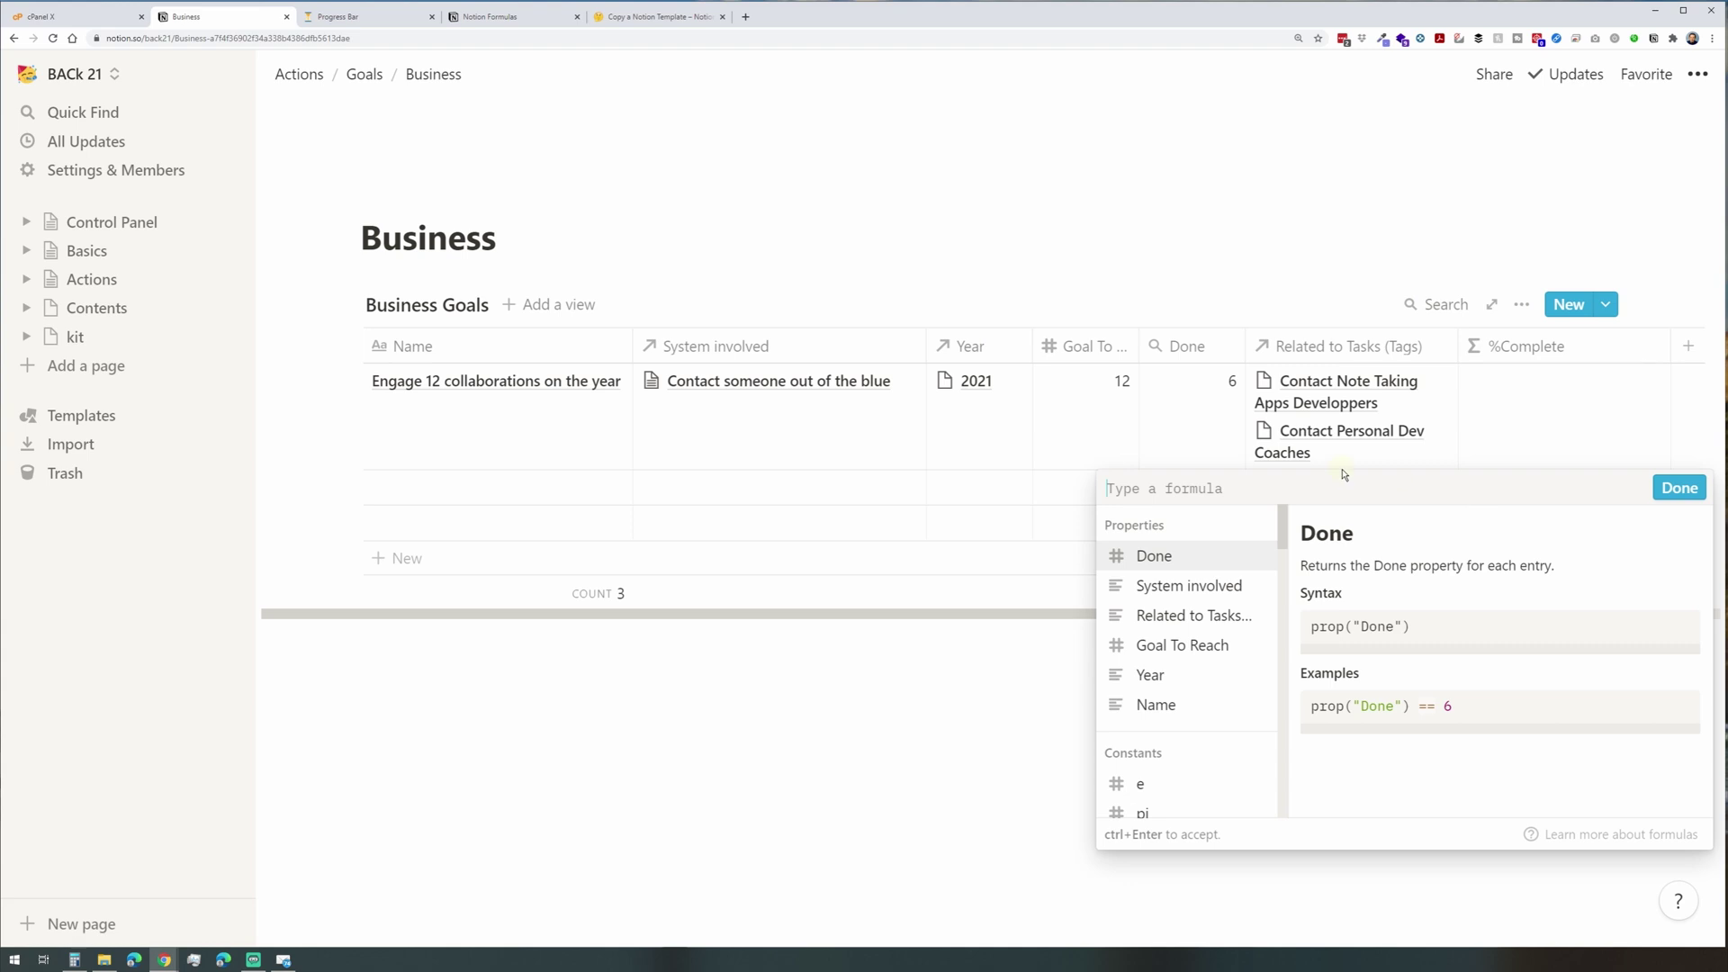
{"action": "type", "text": "format(prop"}
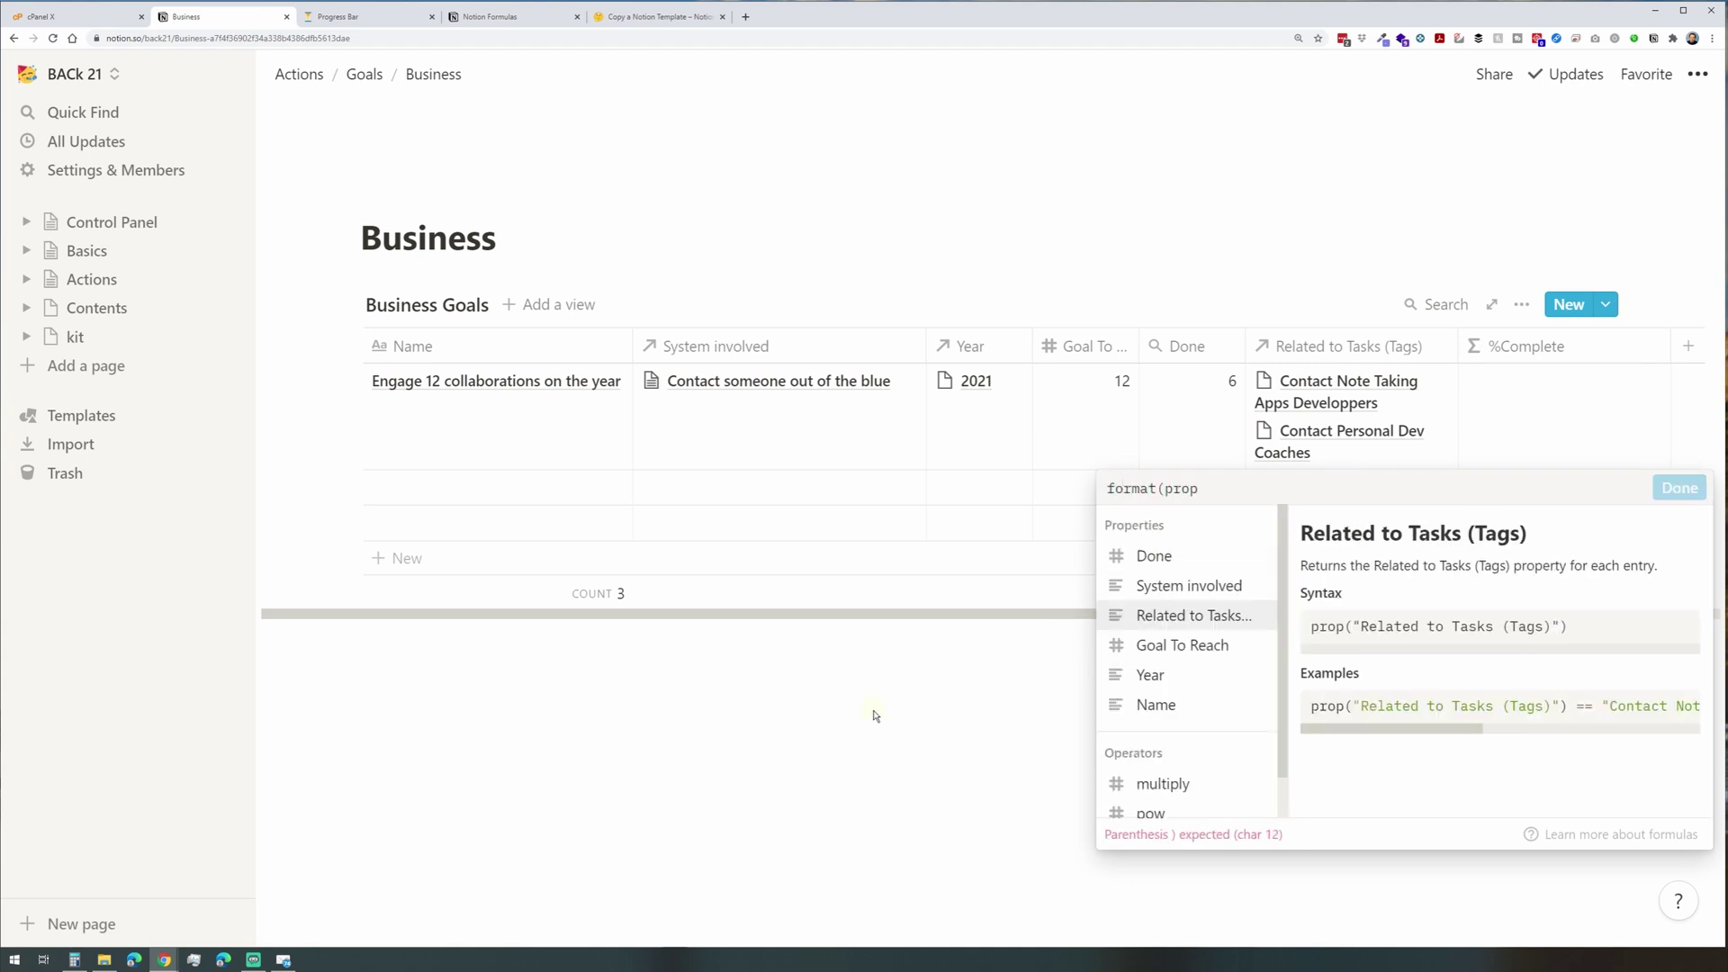
{"action": "type", "text": "(\"Done\")/"}
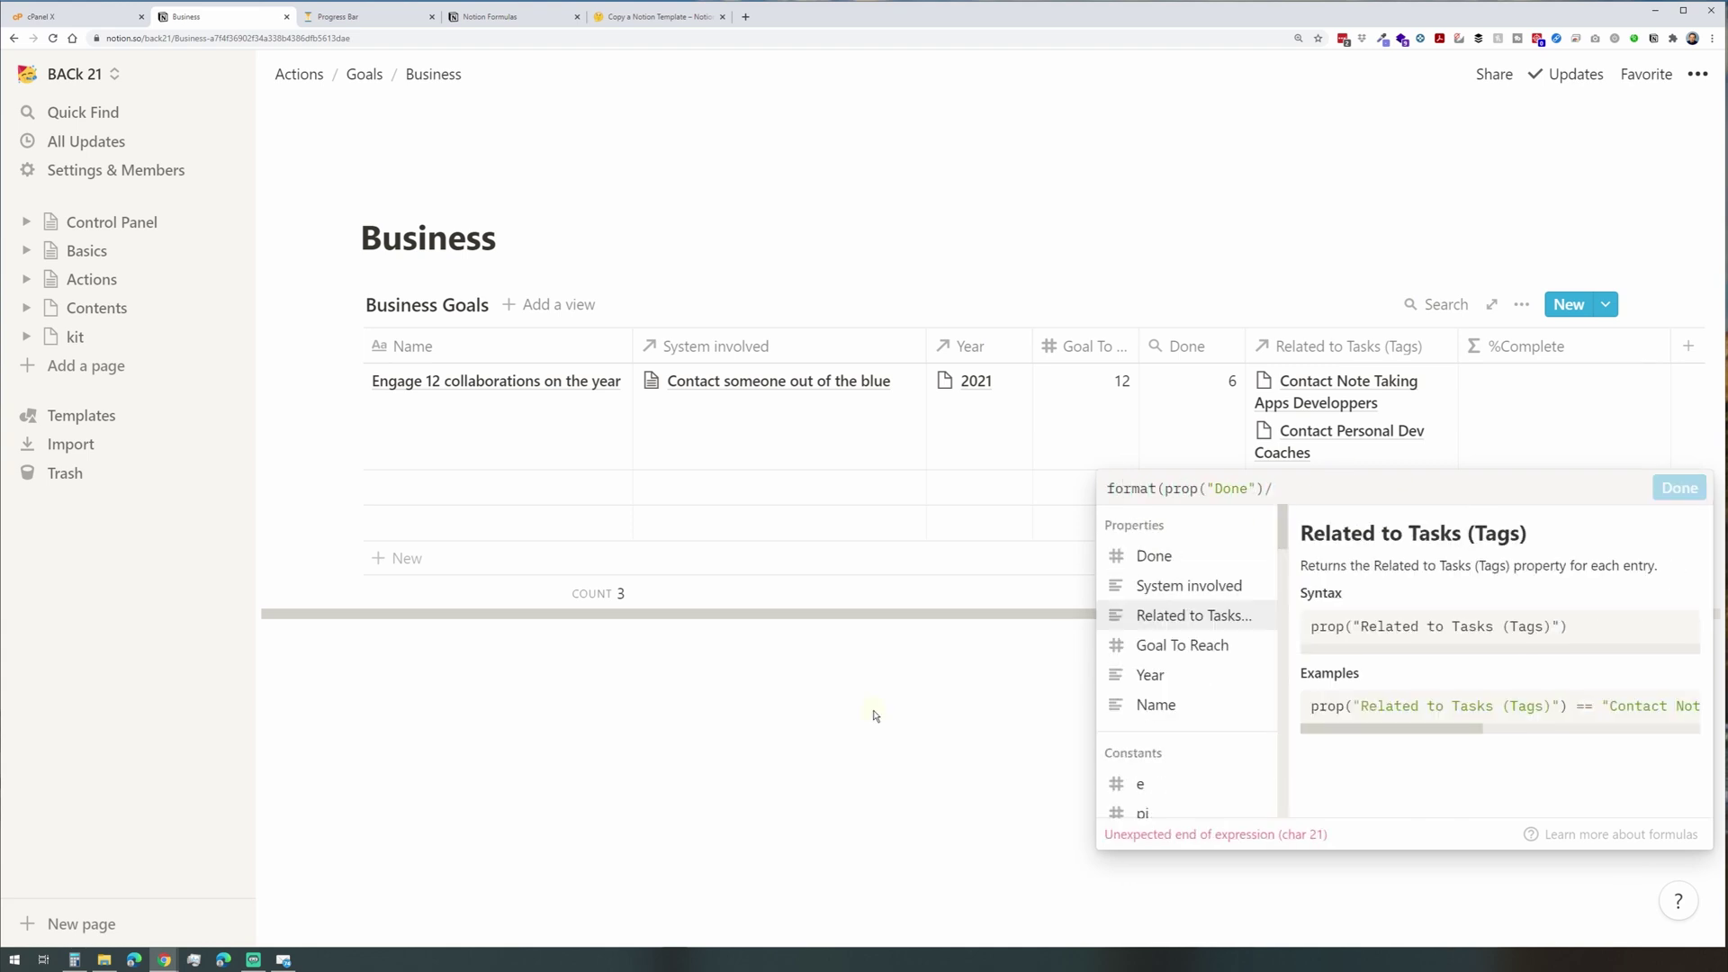
{"action": "type", "text": "prop(\"Goal To Reach\")*100"}
{"action": "type", "text": ")"}
{"action": "key", "text": "Left"}
{"action": "type", "text": "*100)"}
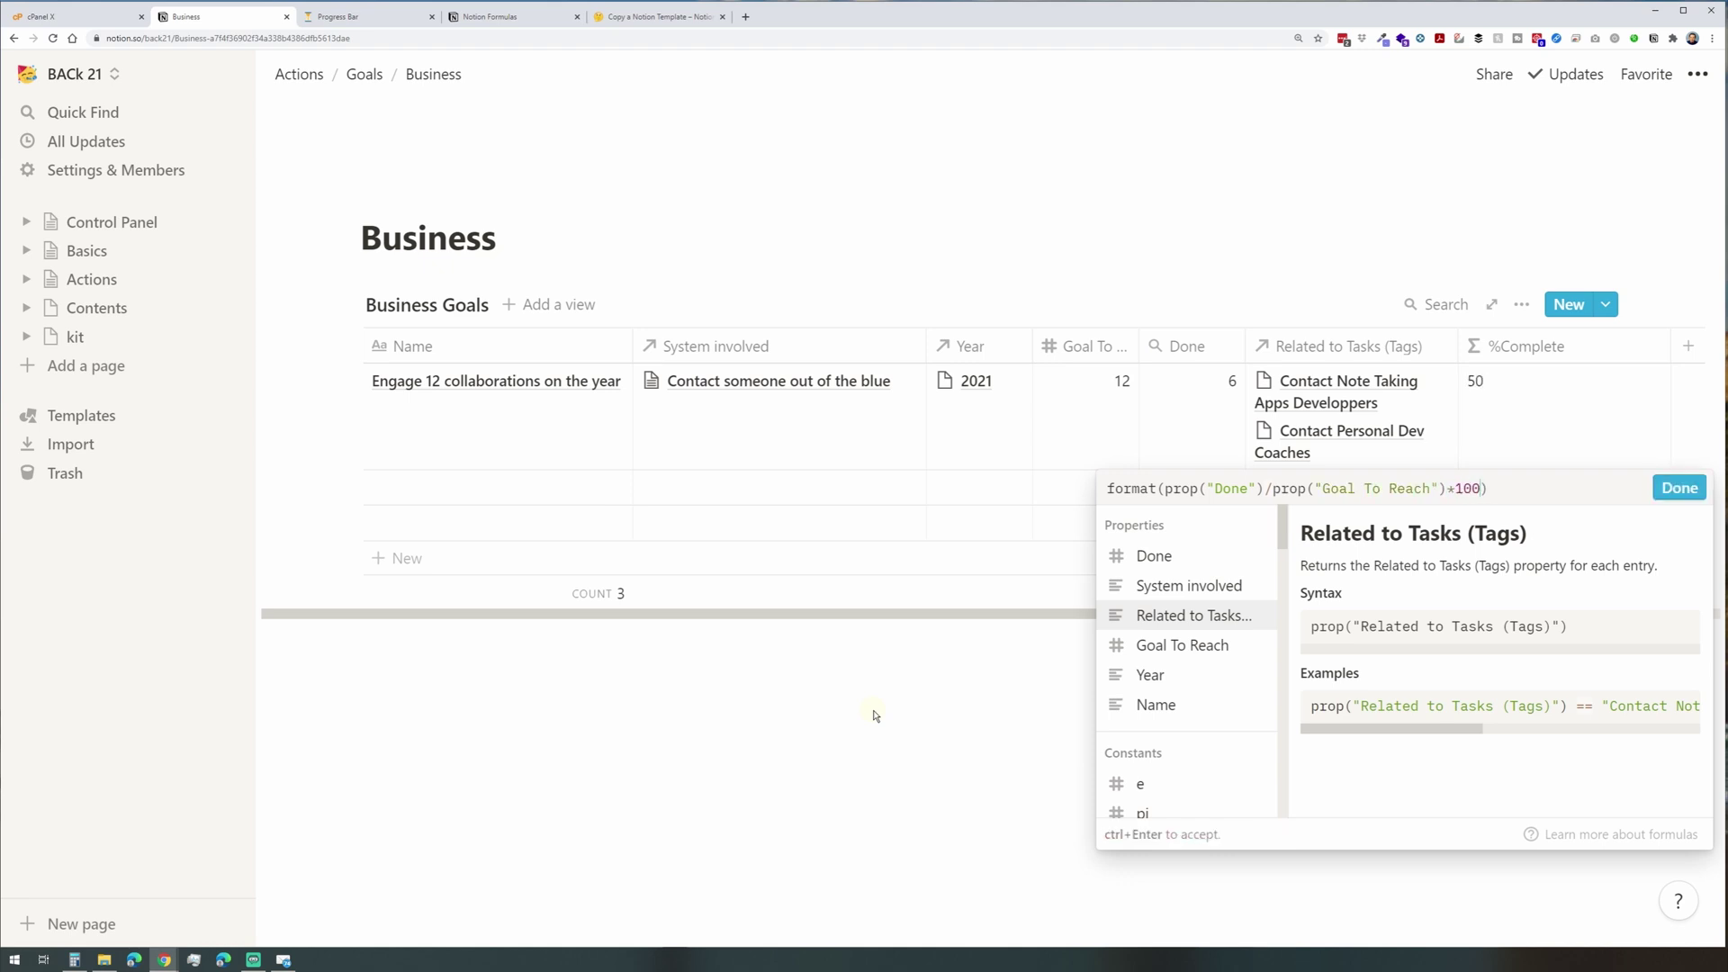
{"action": "type", "text": " +"}
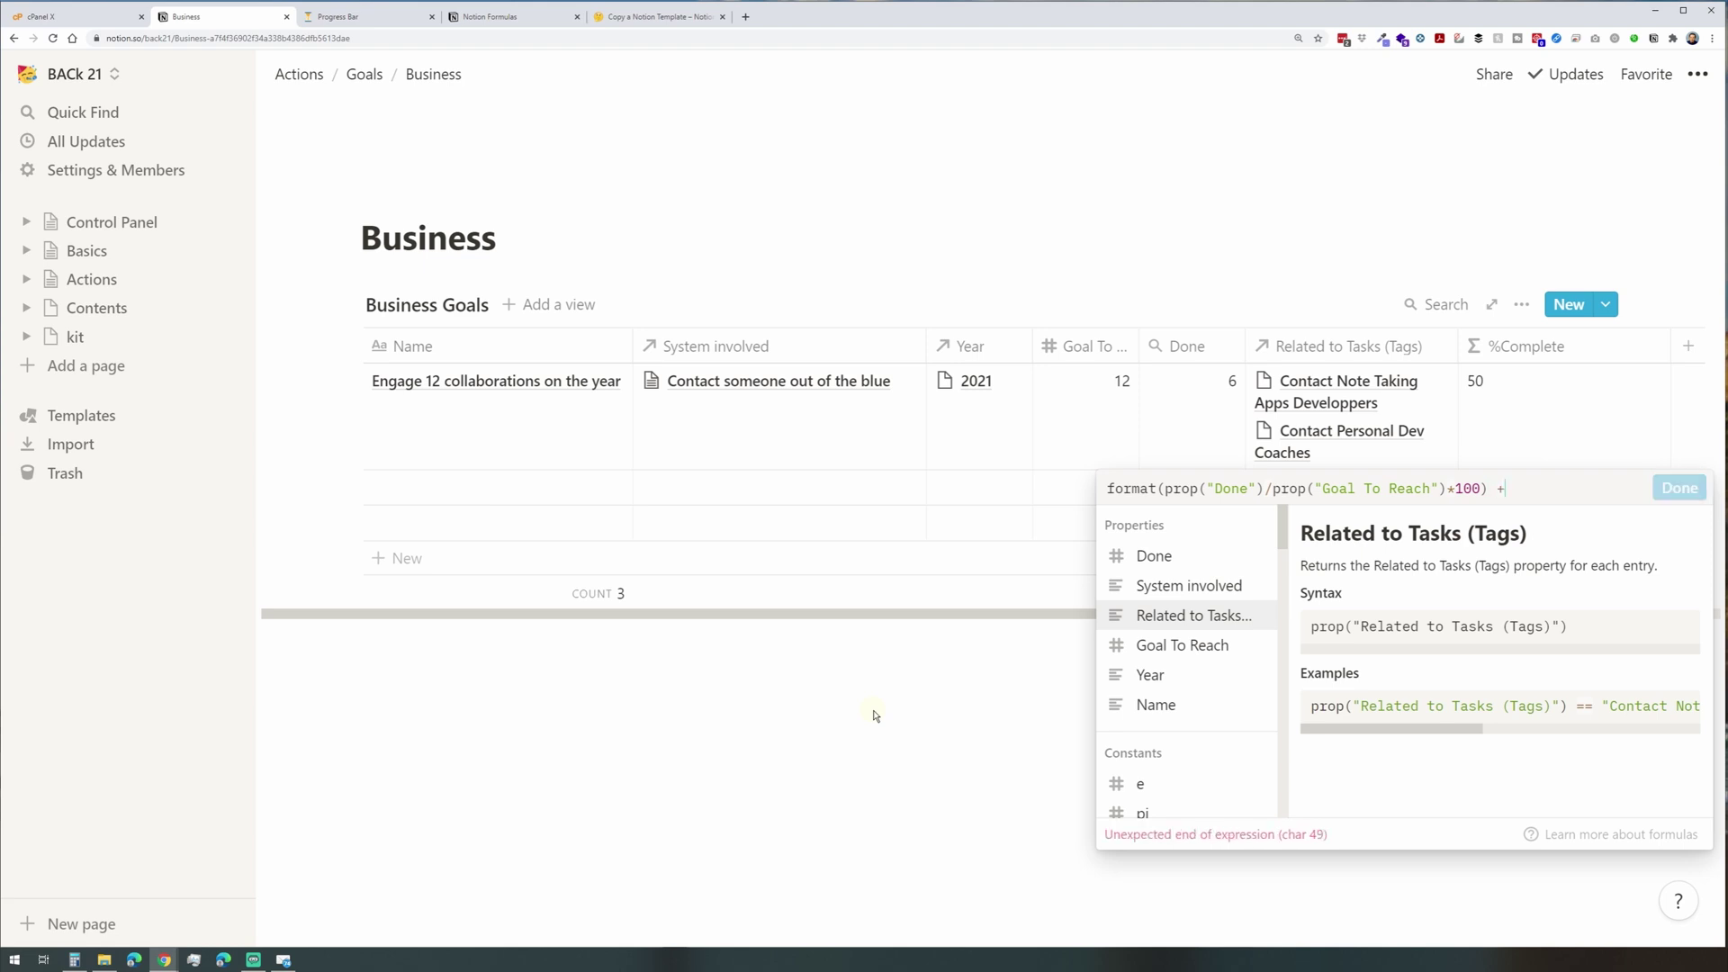
{"action": "type", "text": " \"%\""}
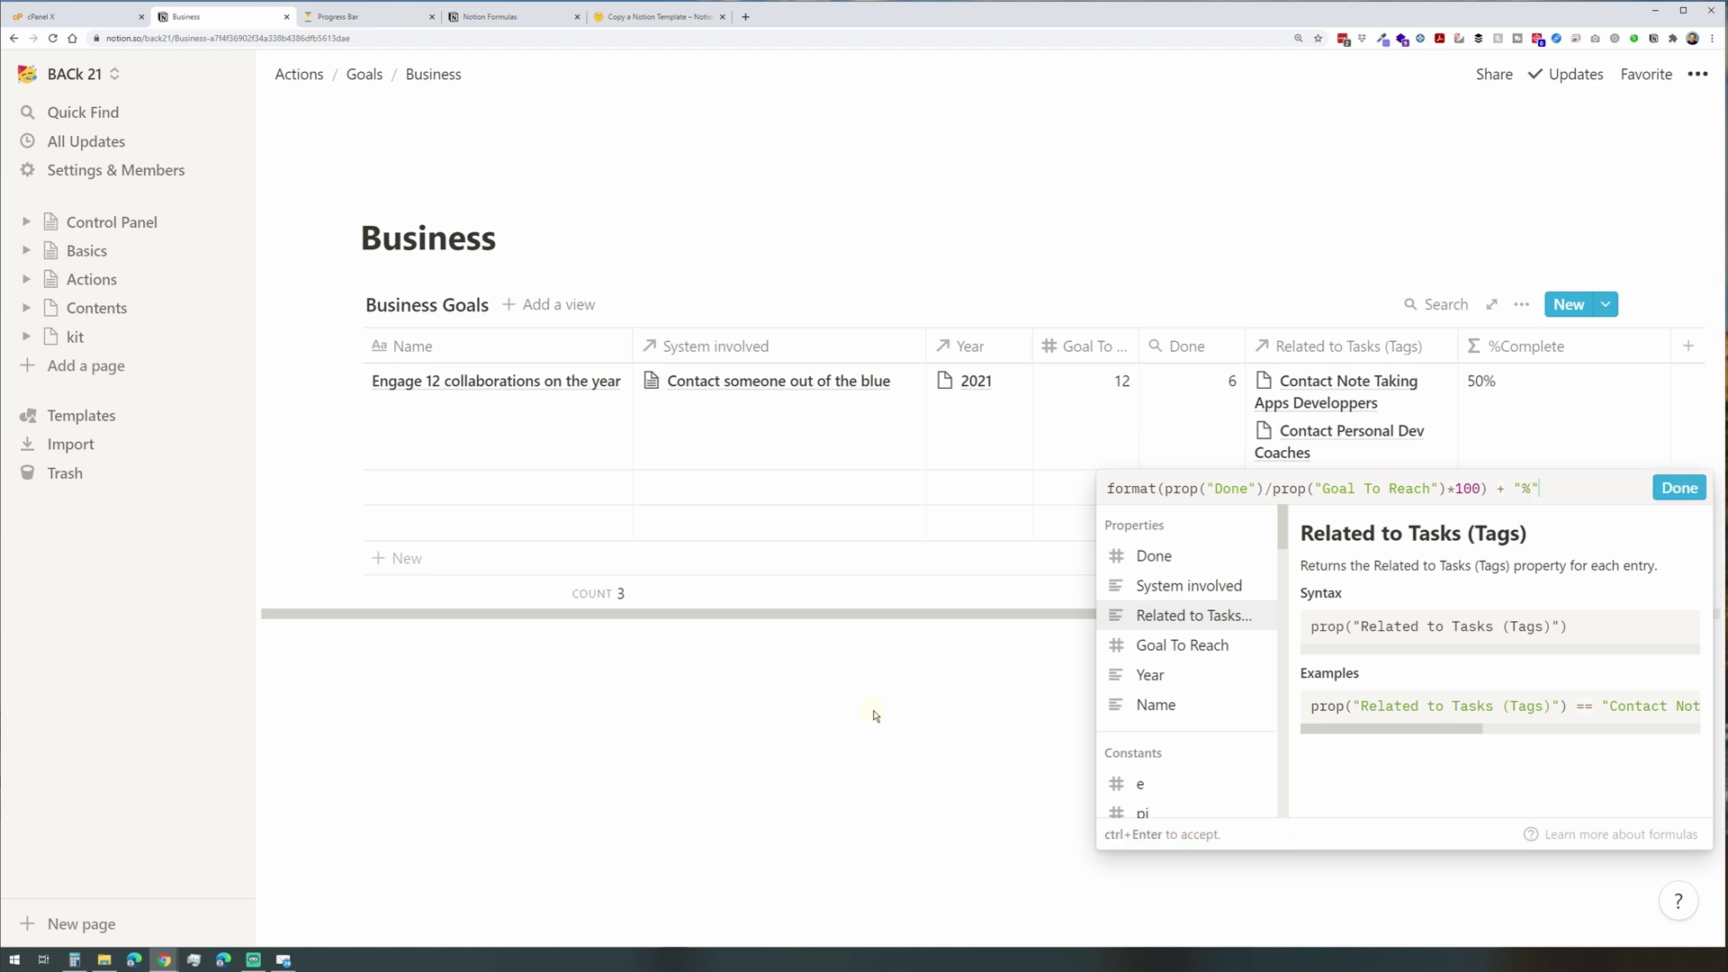
{"action": "key", "text": "Return"}
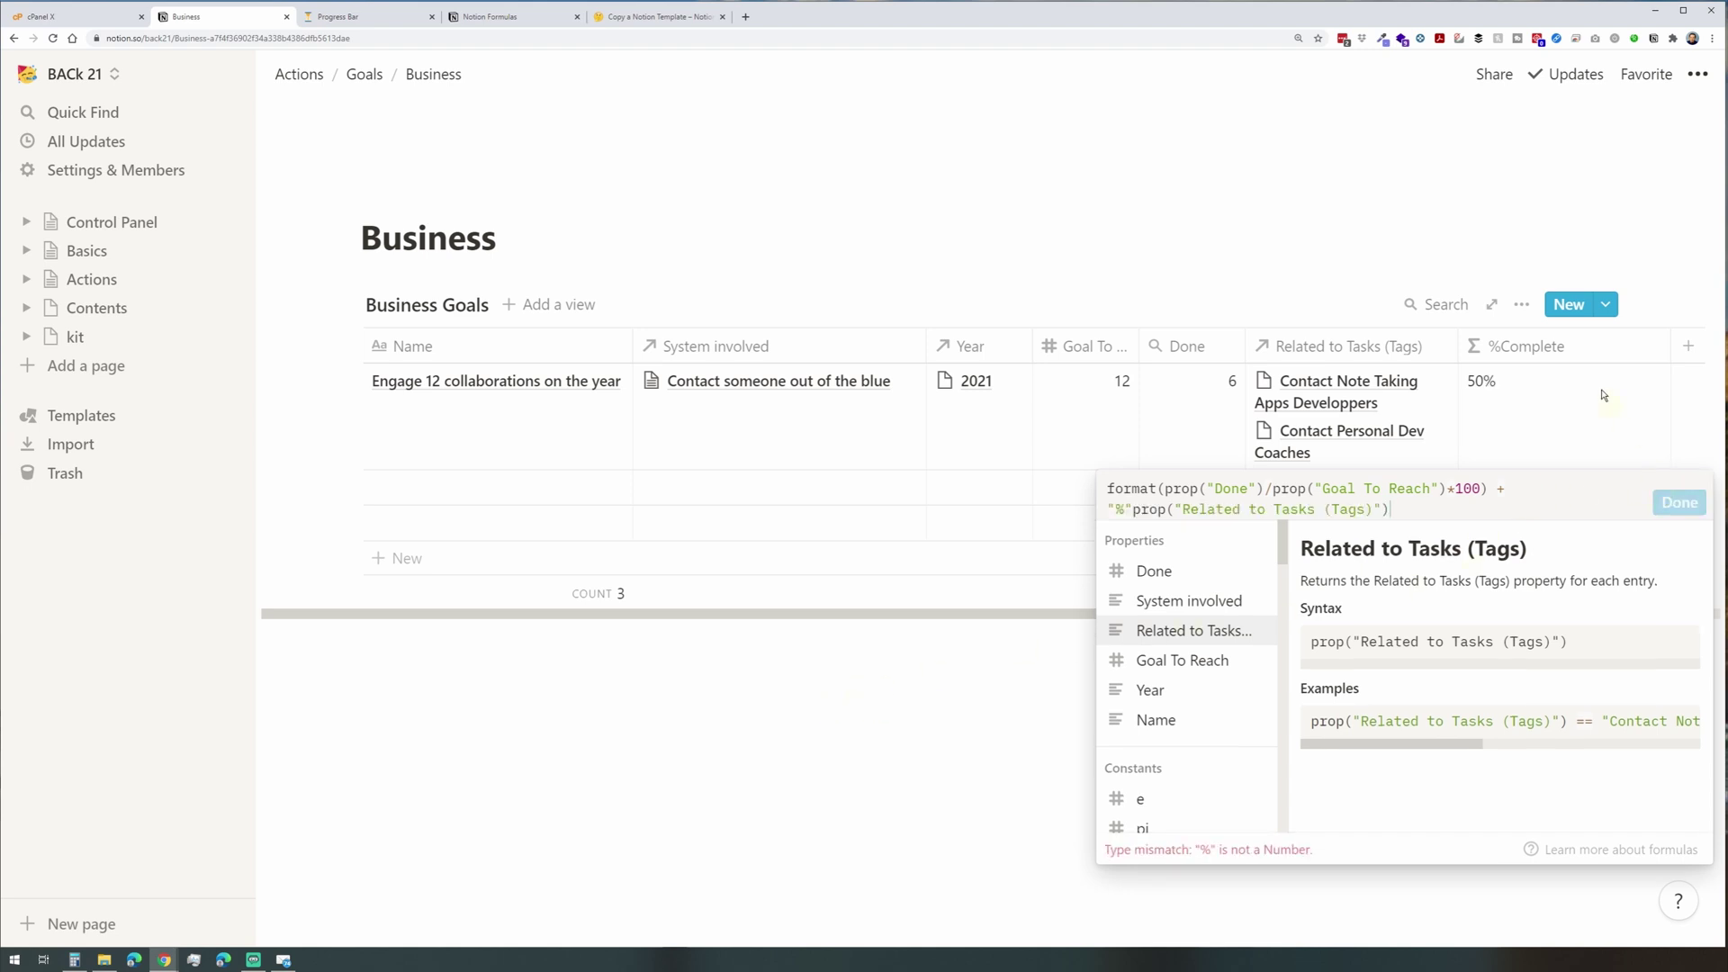
{"action": "left_click", "coordinate": [1401, 263]}
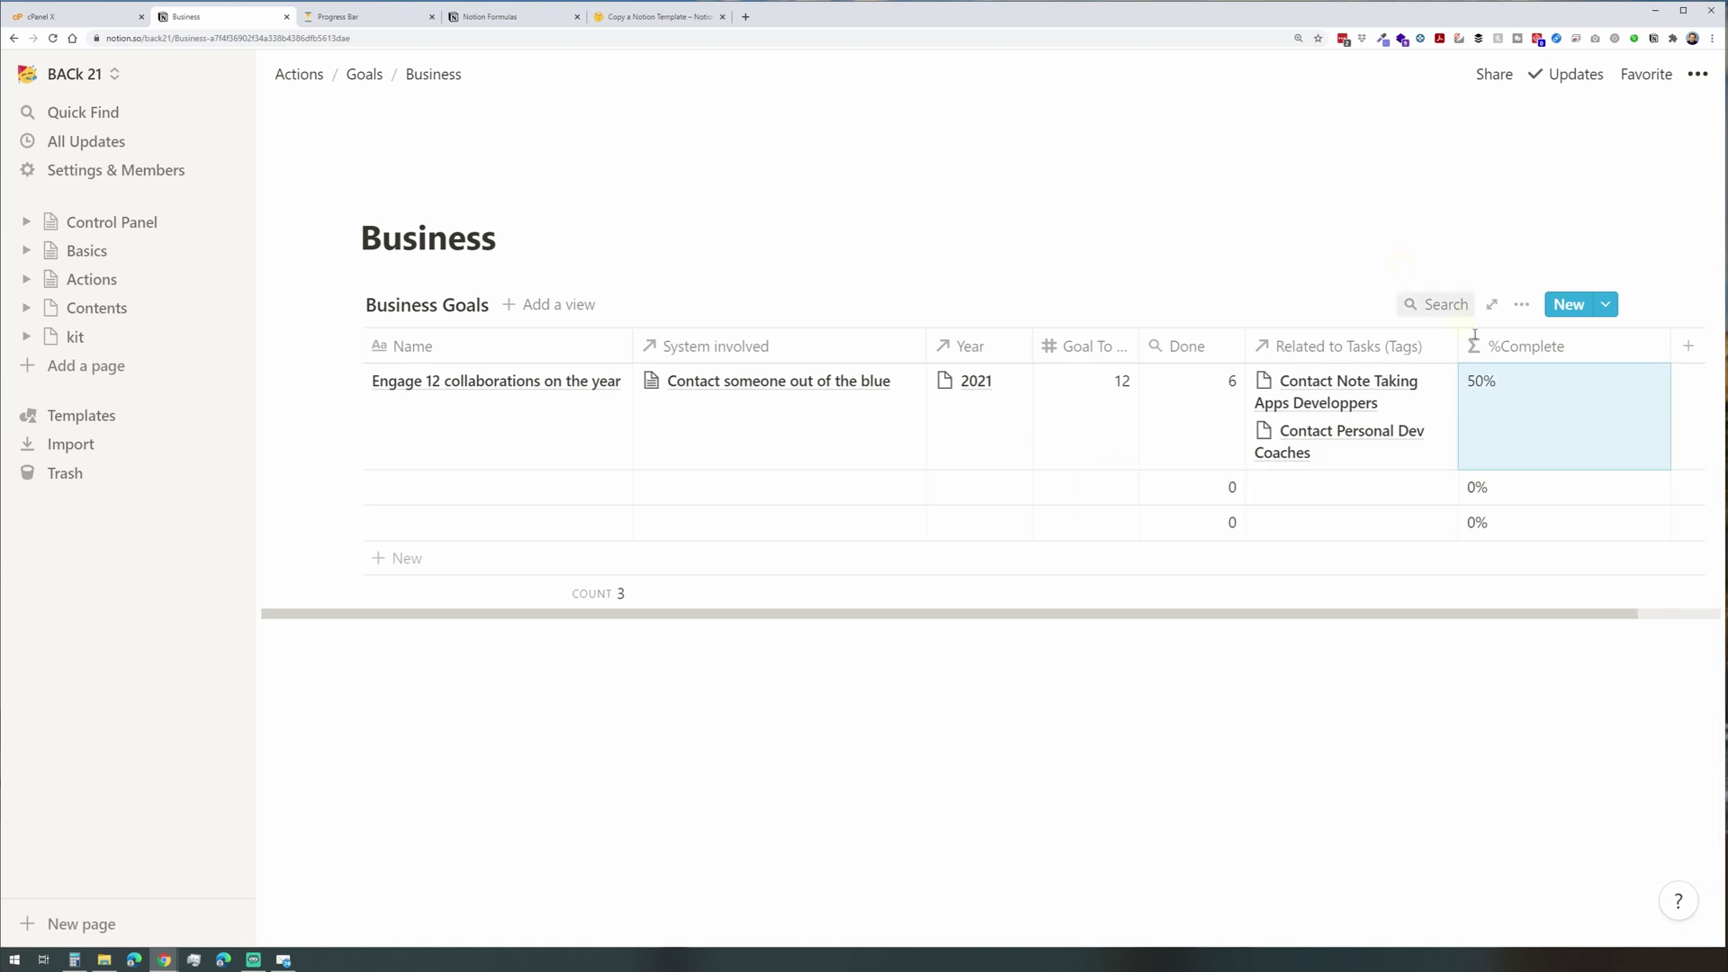
Hide the Related to Tasks (Tags) property from the Business Goals view, then preview the goal.
{"action": "left_click", "coordinate": [1520, 307]}
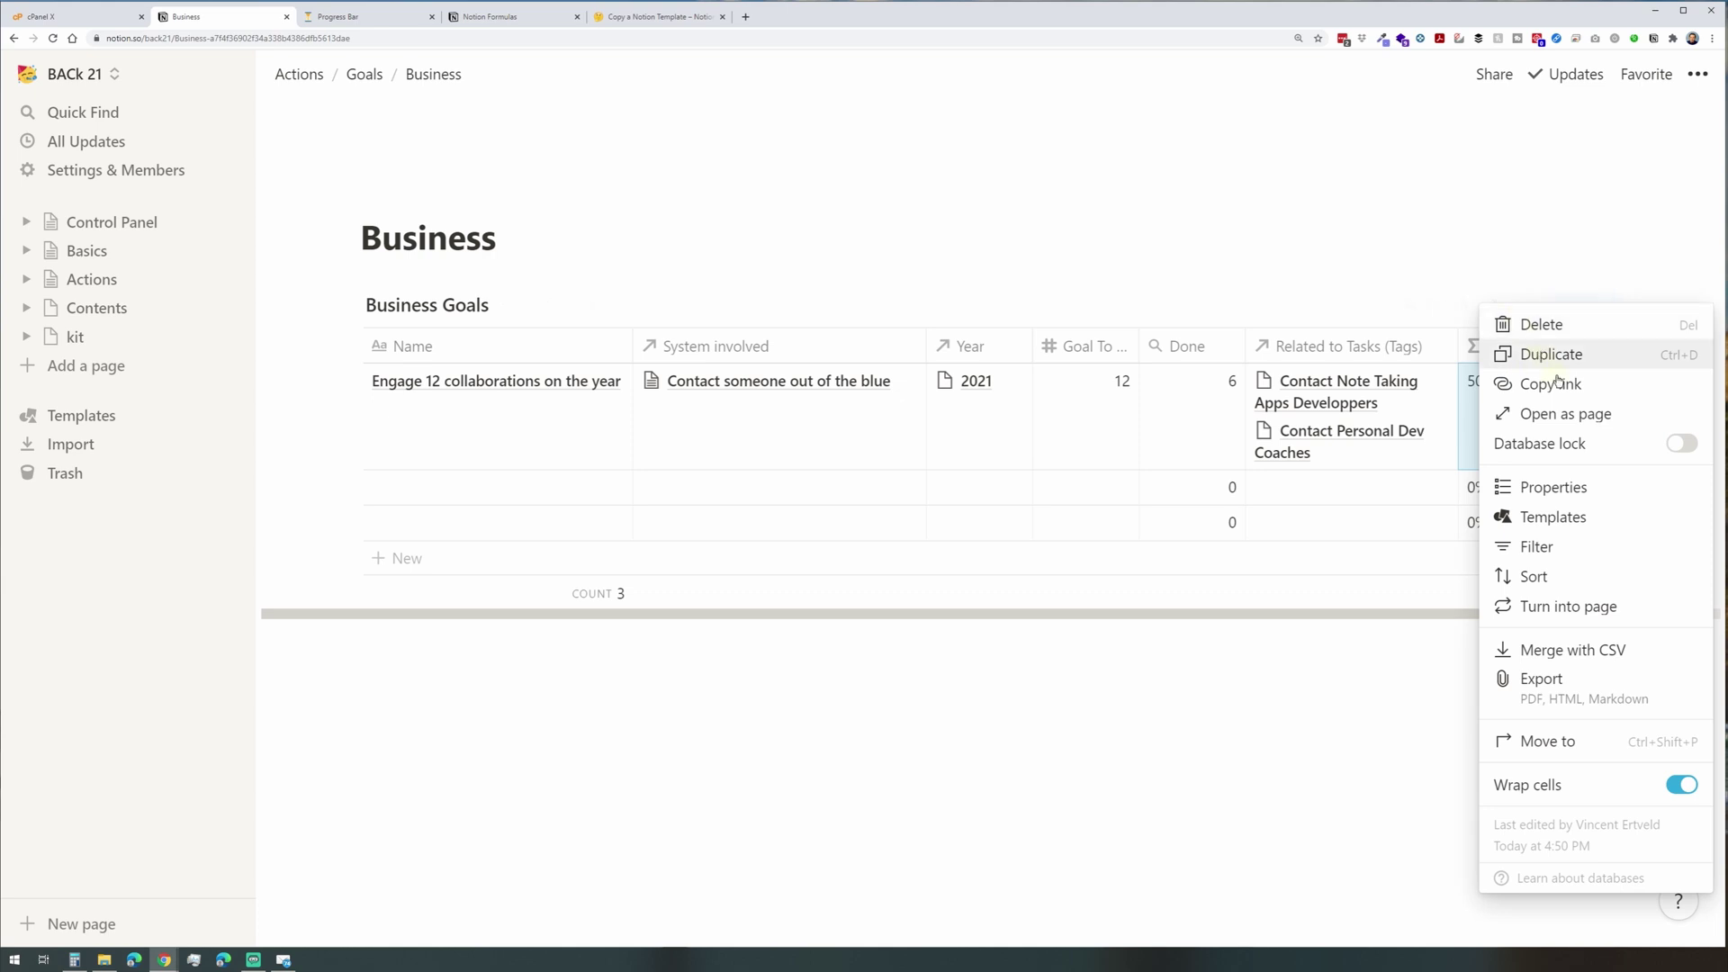
{"action": "left_click", "coordinate": [1570, 490]}
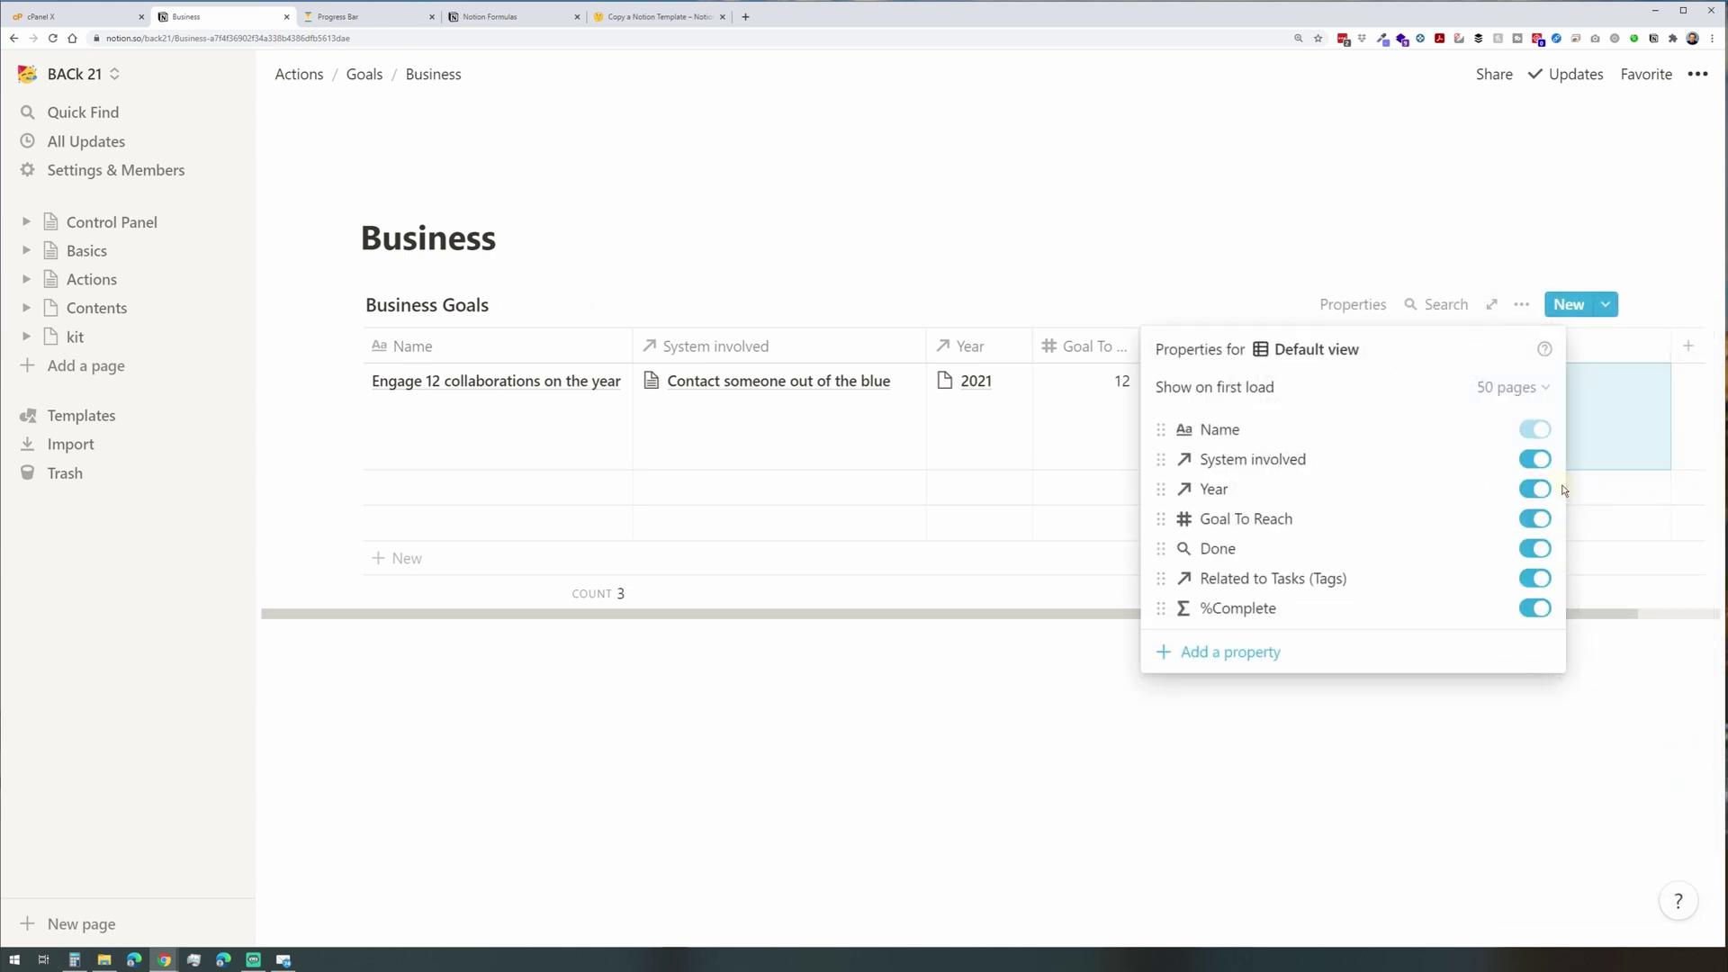
{"action": "left_click", "coordinate": [1535, 580]}
{"action": "left_click", "coordinate": [1200, 743]}
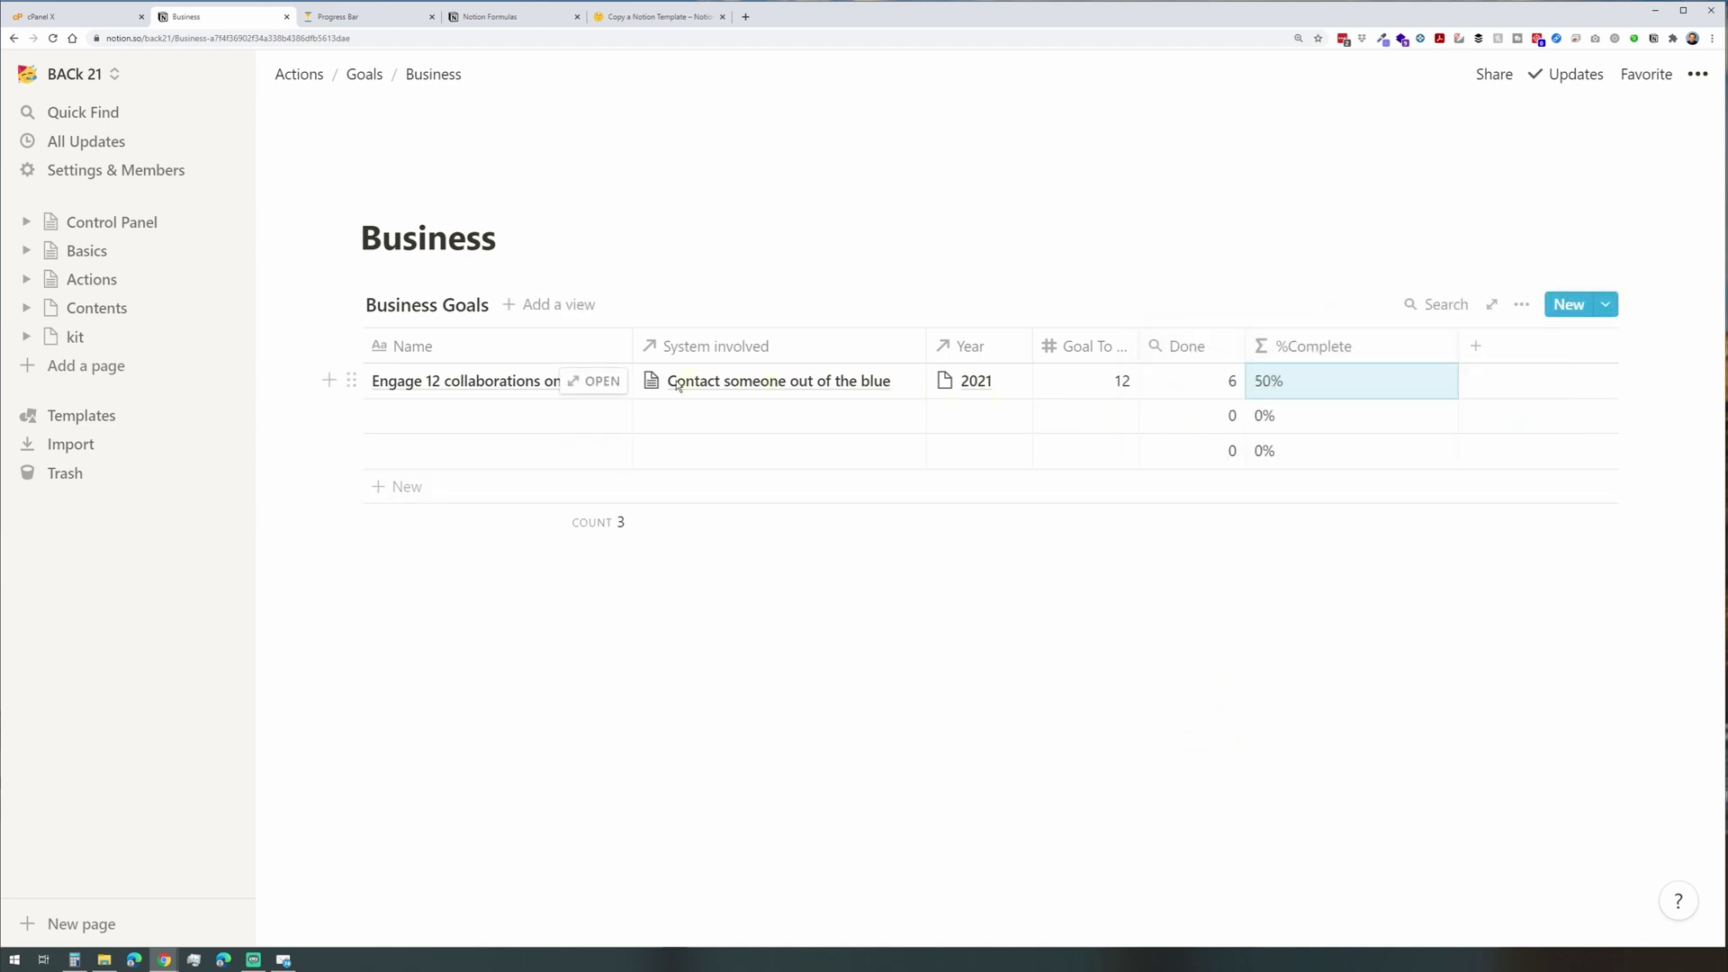
{"action": "left_click", "coordinate": [590, 382]}
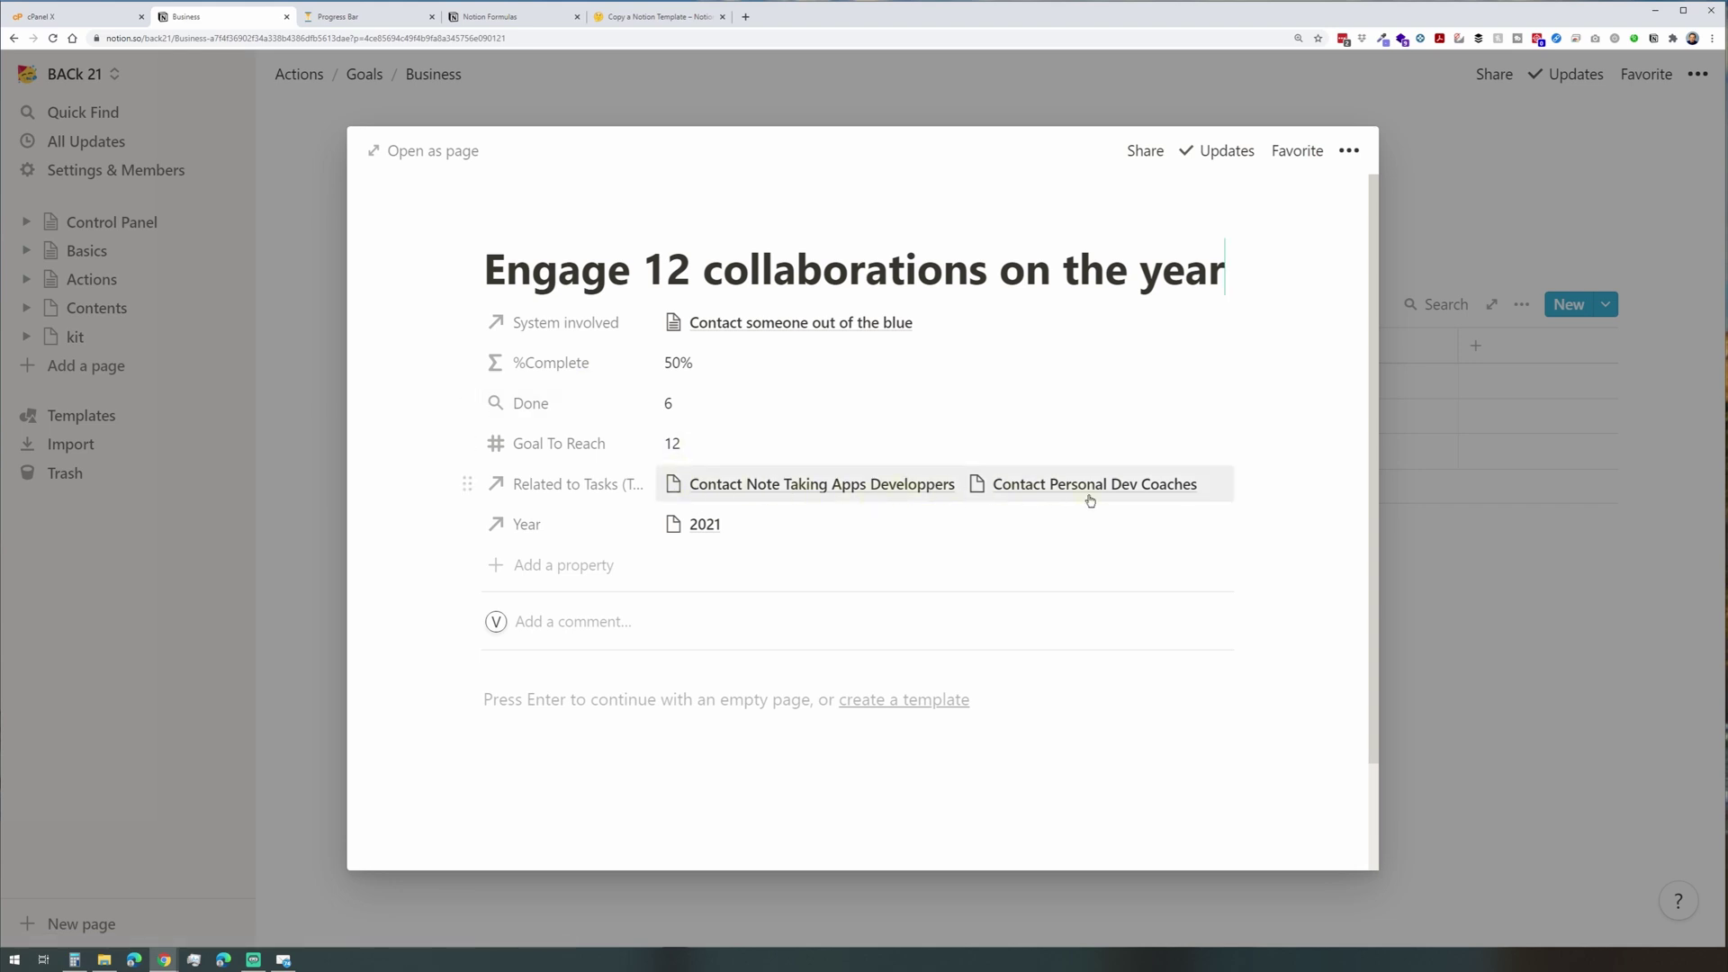
{"action": "left_click", "coordinate": [342, 365]}
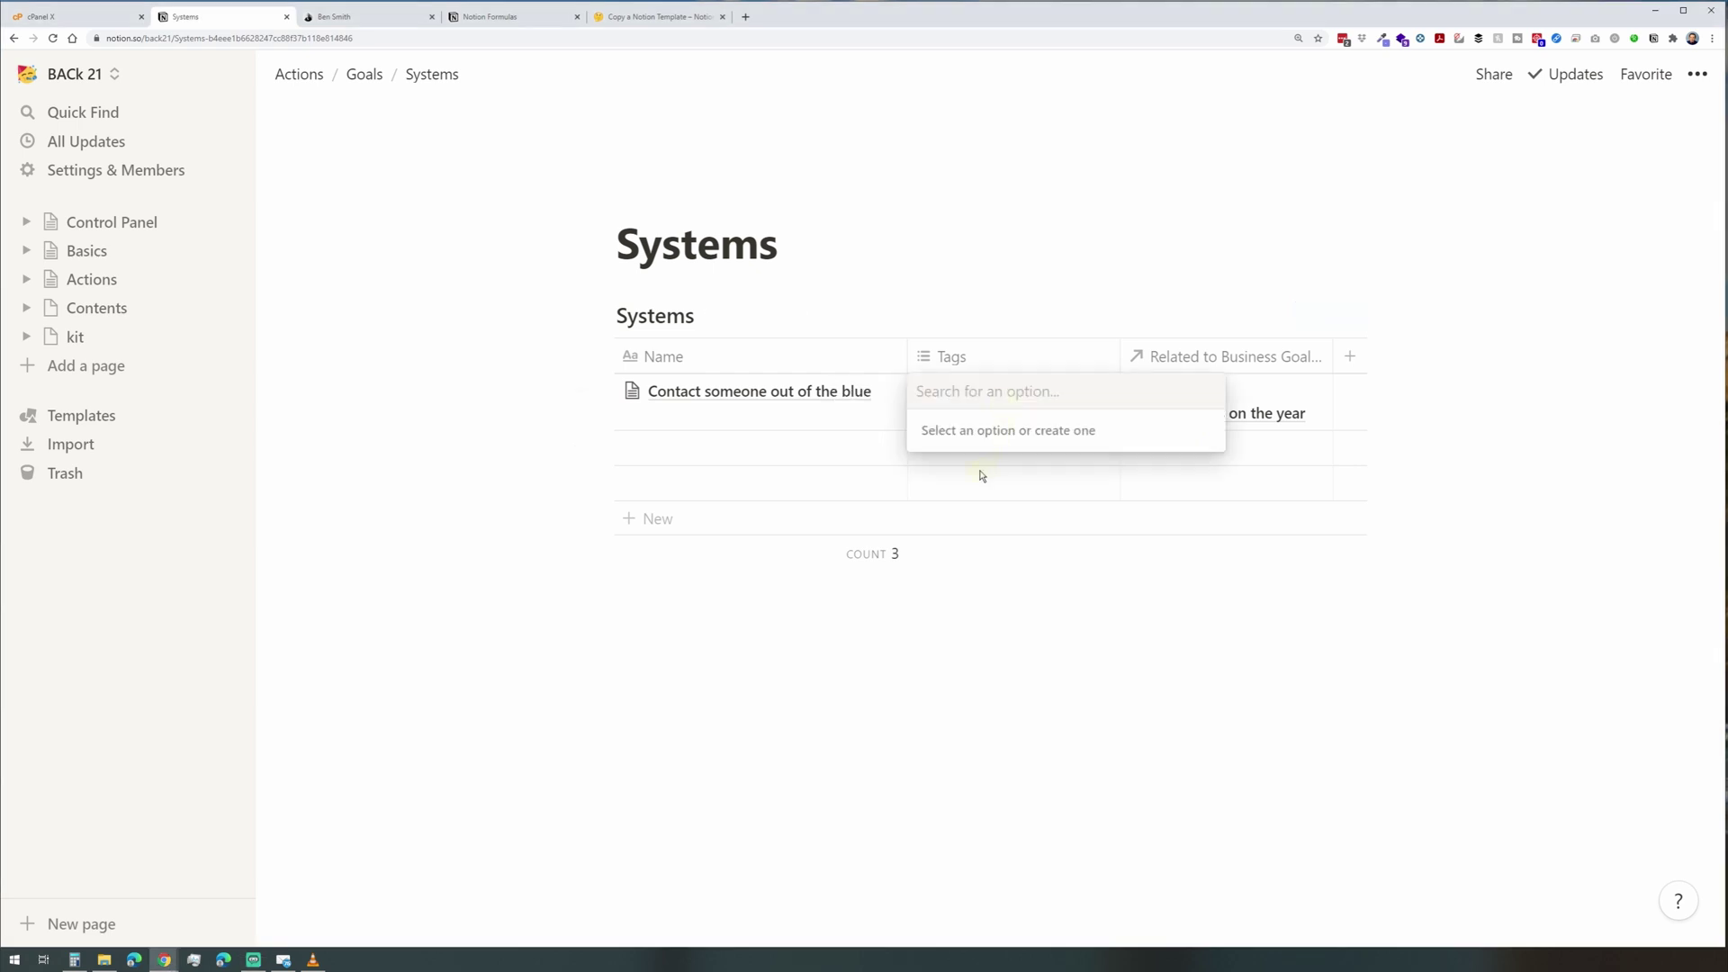
Tag the first Systems row with a new 'process' tag.
{"action": "type", "text": "process"}
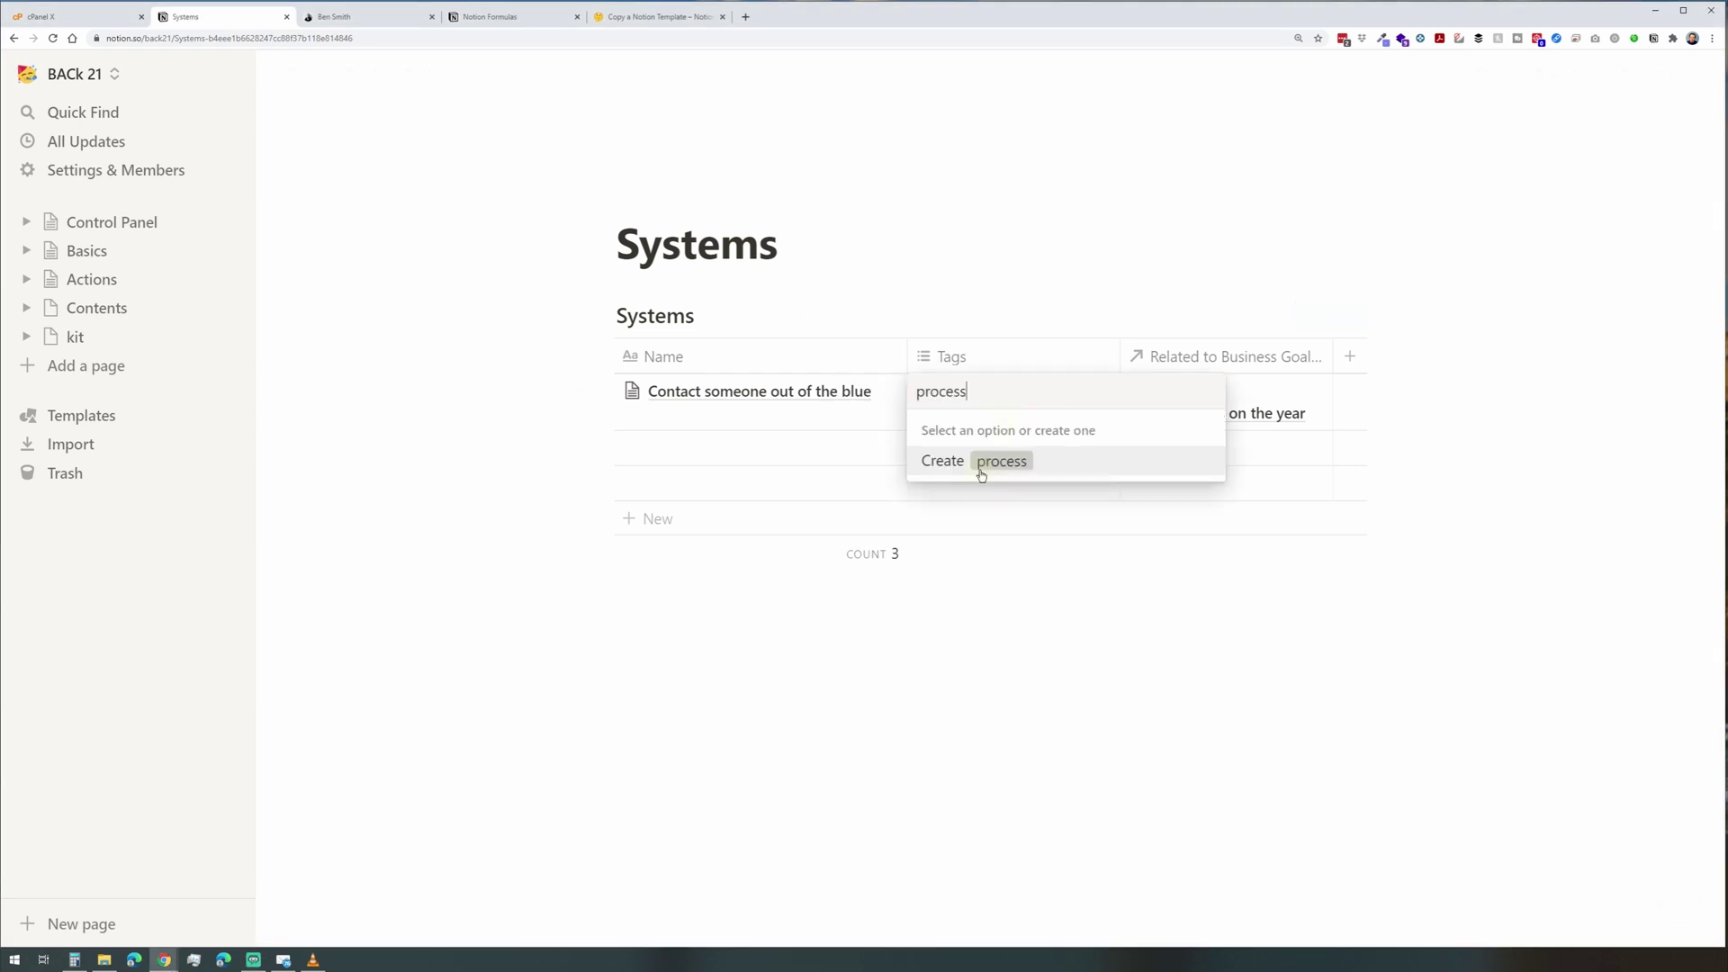
{"action": "left_click", "coordinate": [933, 463]}
{"action": "key", "text": "Escape"}
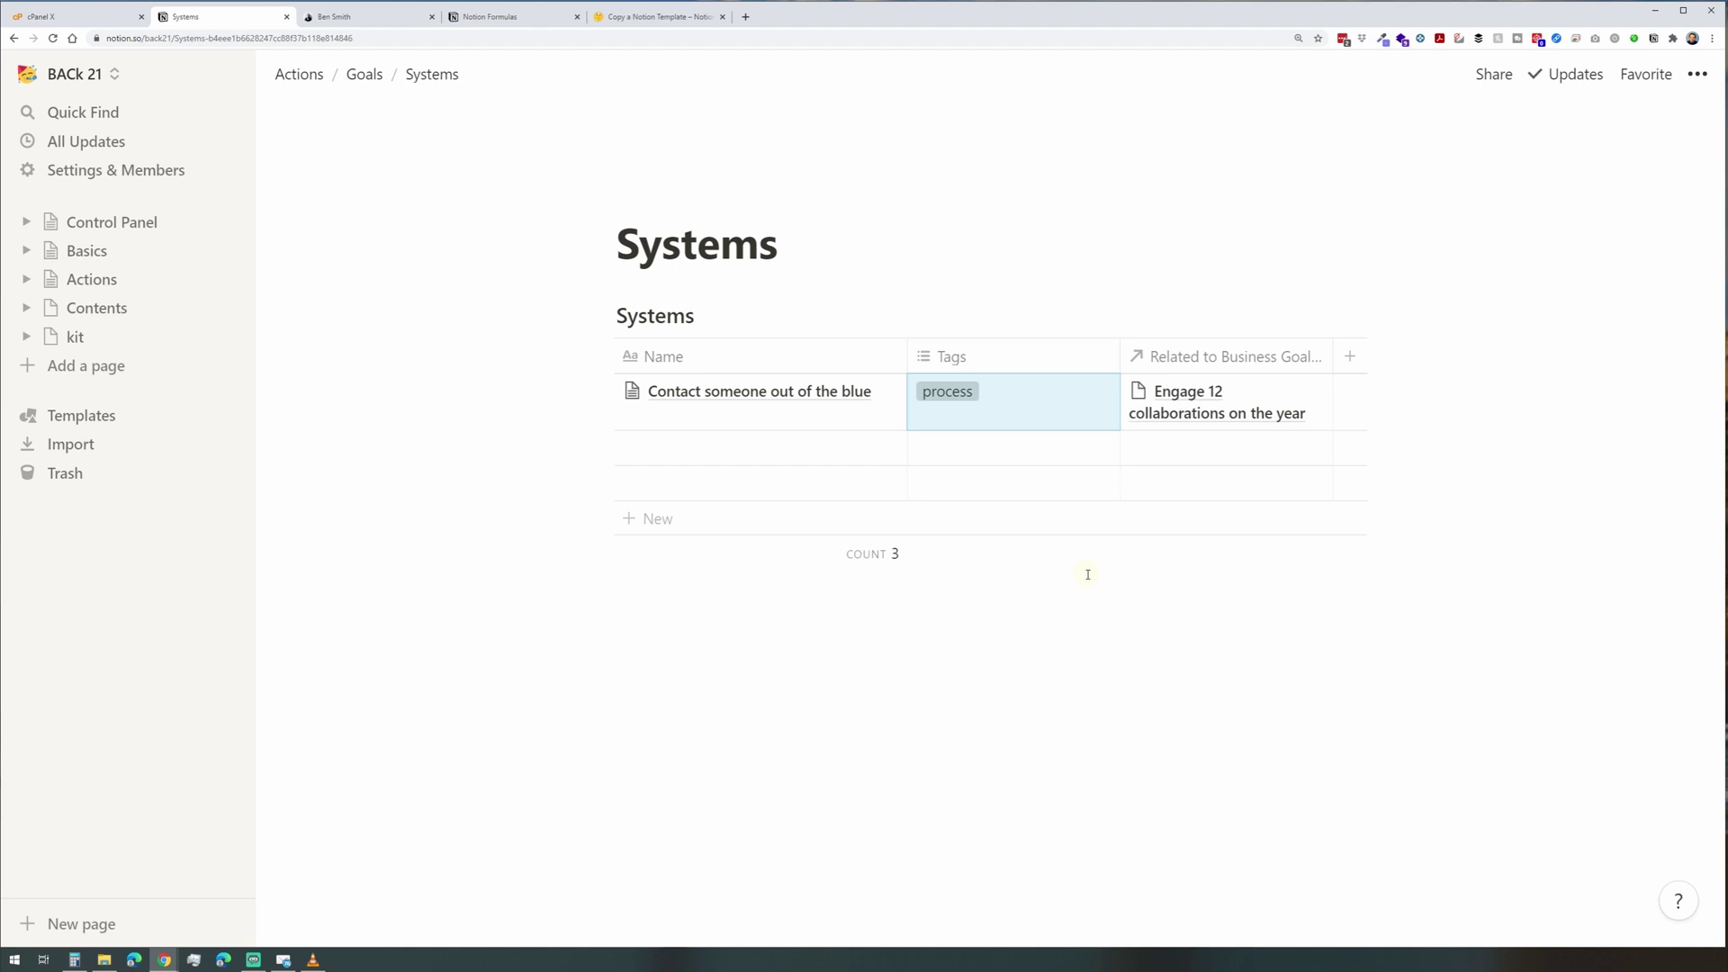
Tag the second row with a new 'templates' tag and name it 'Templates Mails'.
{"action": "left_click", "coordinate": [1022, 432]}
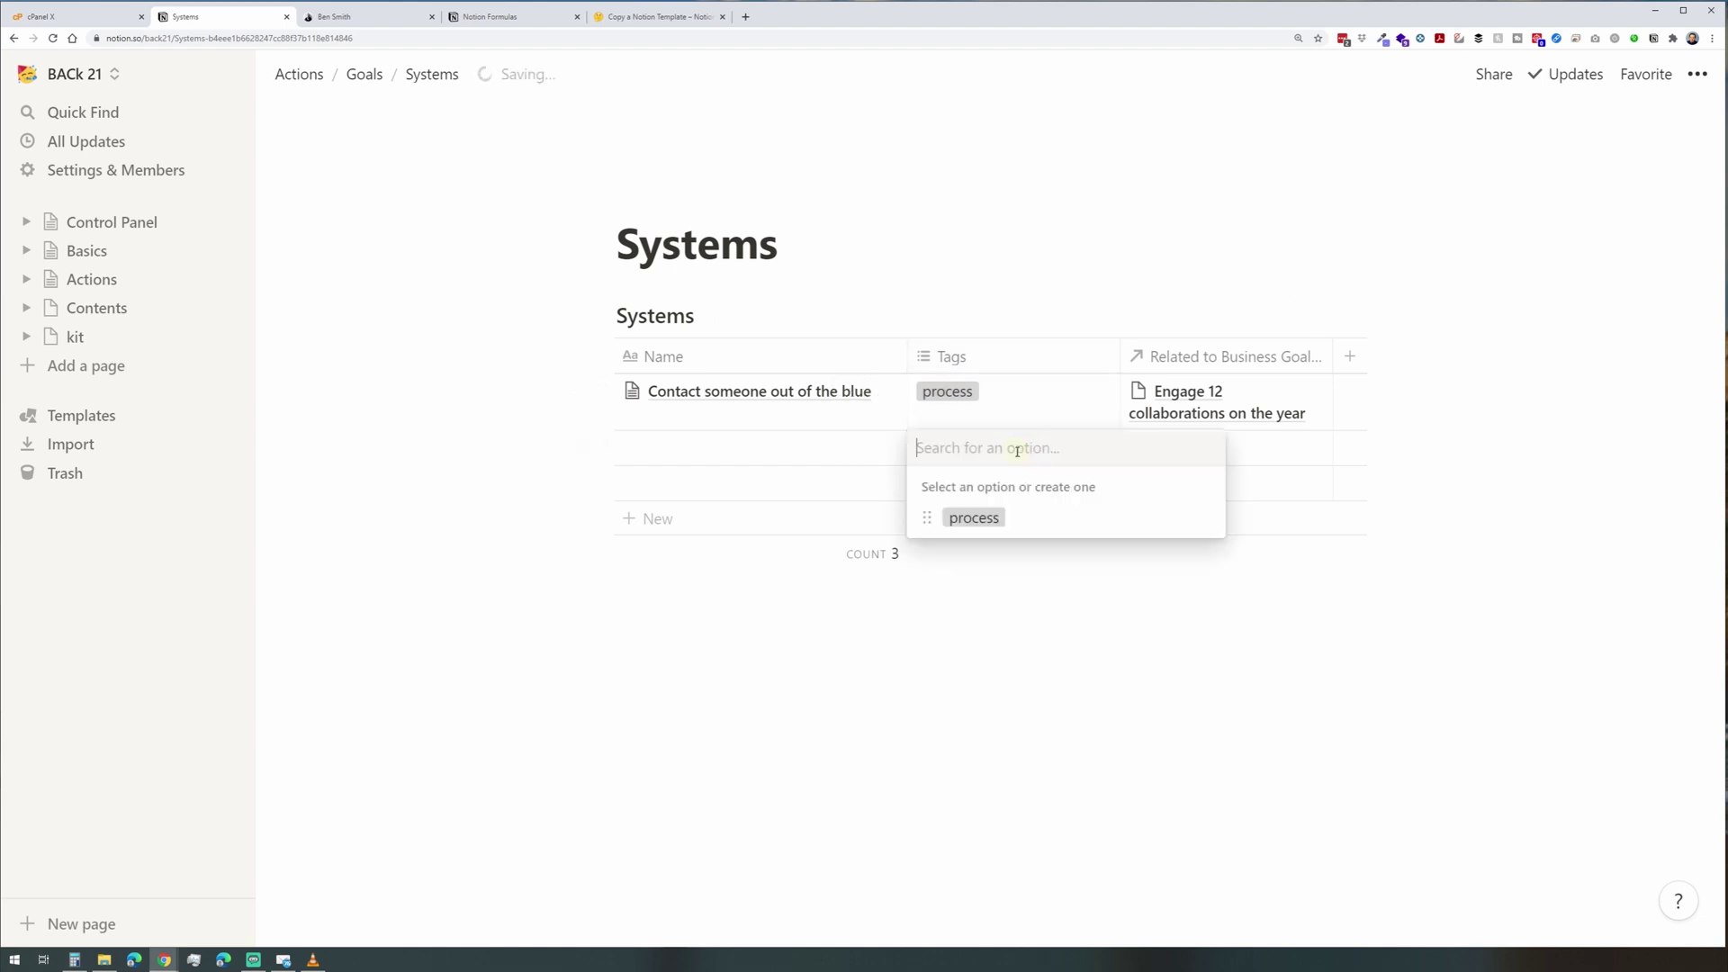
{"action": "type", "text": "templates"}
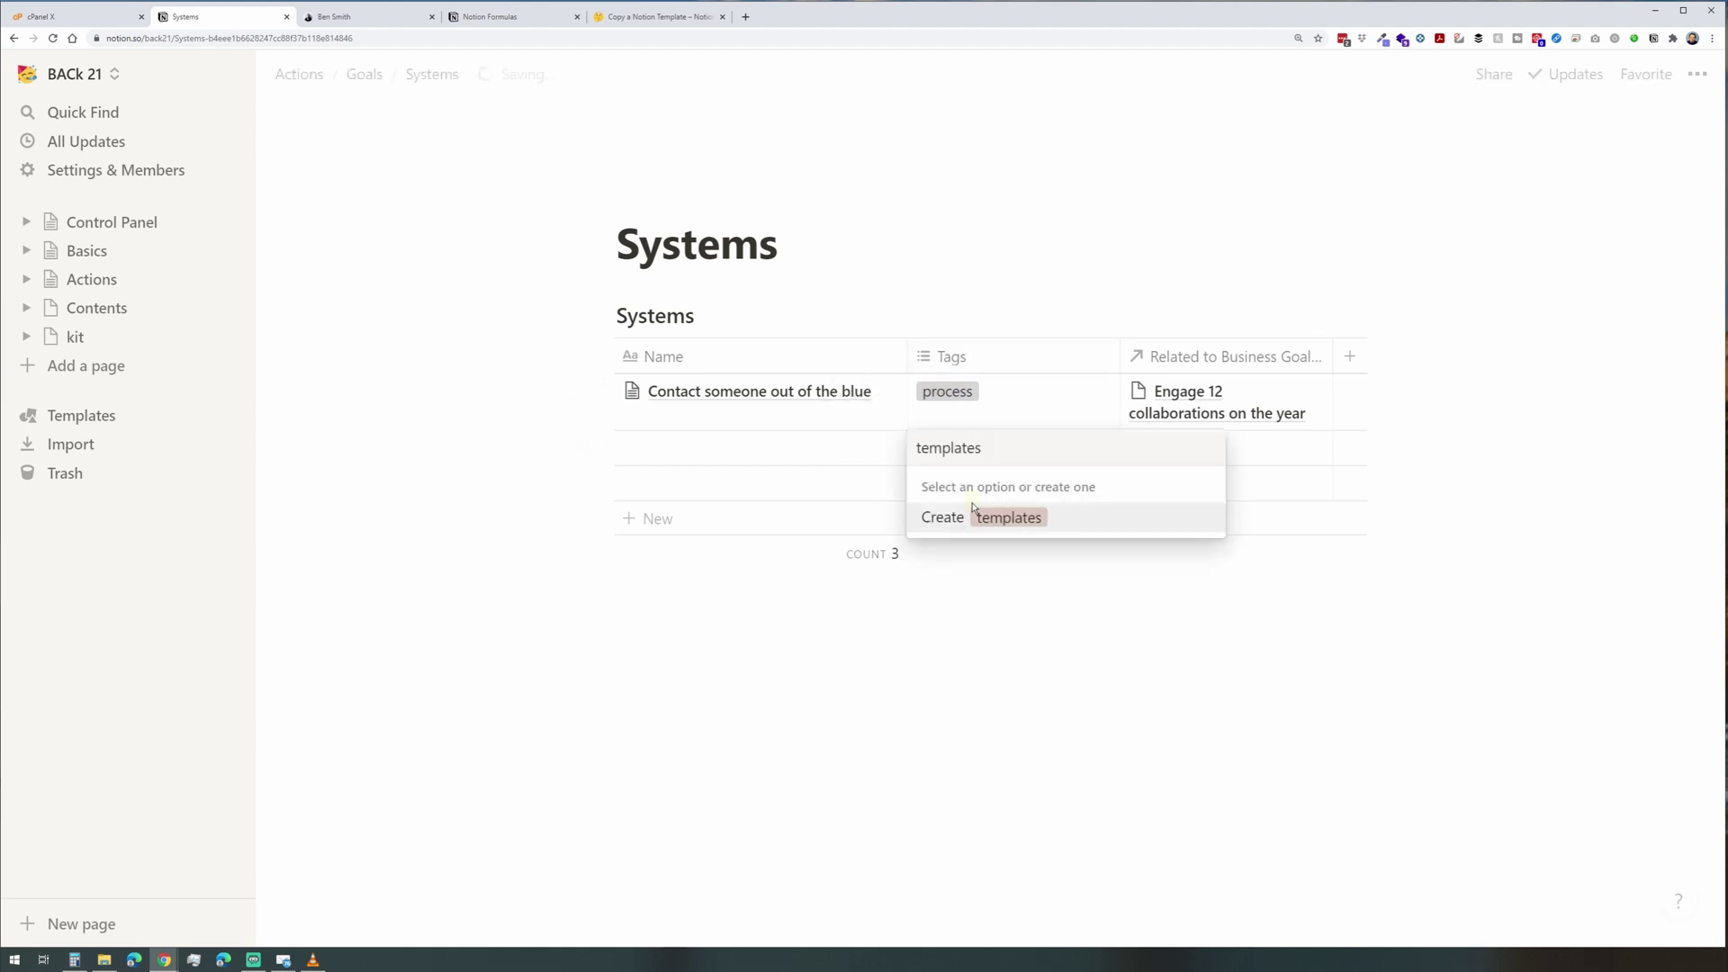
{"action": "left_click", "coordinate": [942, 517]}
{"action": "key", "text": "Escape"}
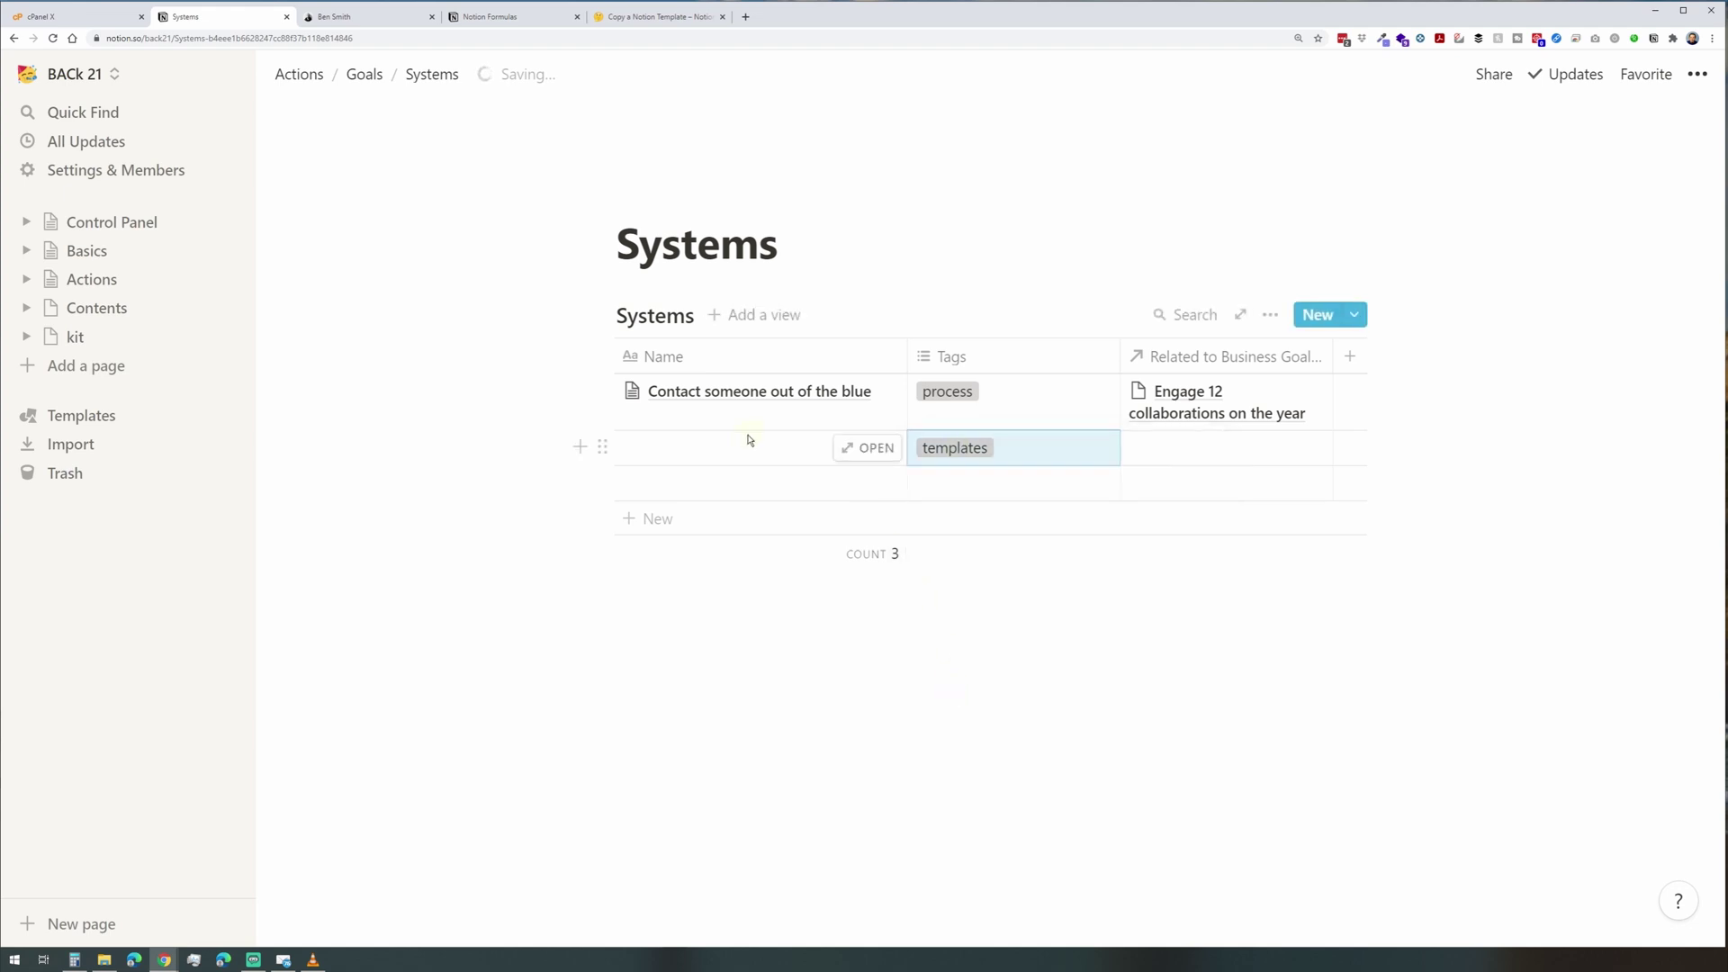
{"action": "left_click", "coordinate": [727, 450]}
{"action": "type", "text": "Templates Mails"}
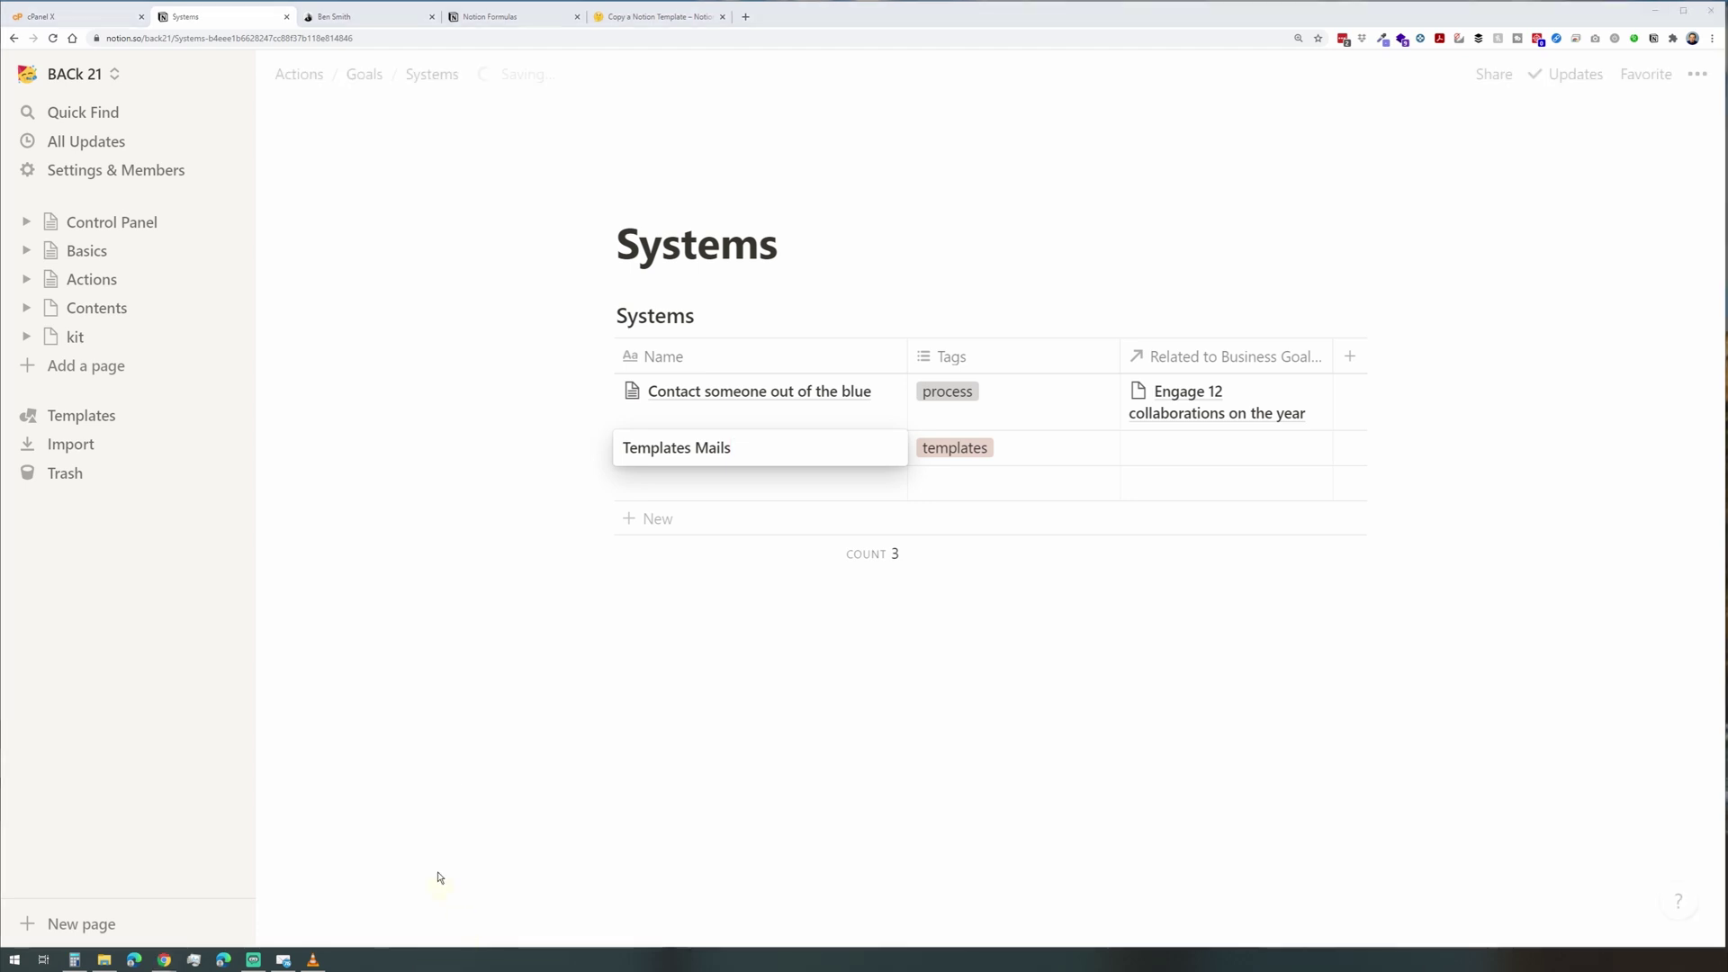
{"action": "key", "text": "Escape"}
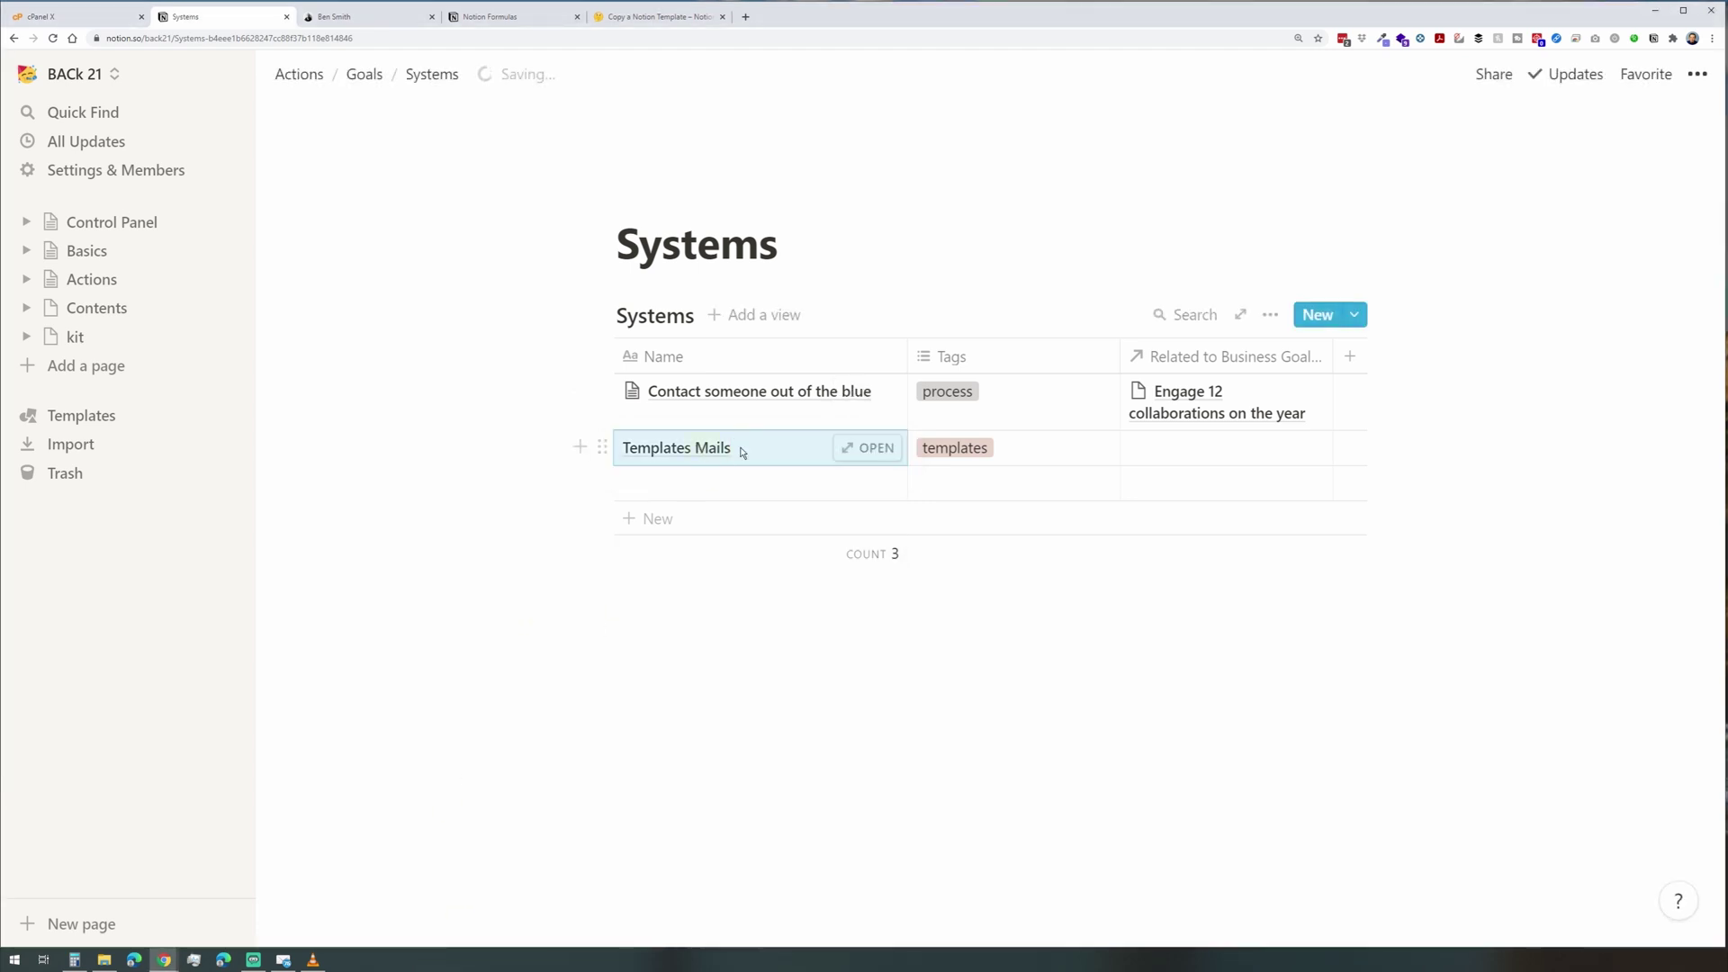
{"action": "left_click", "coordinate": [868, 447]}
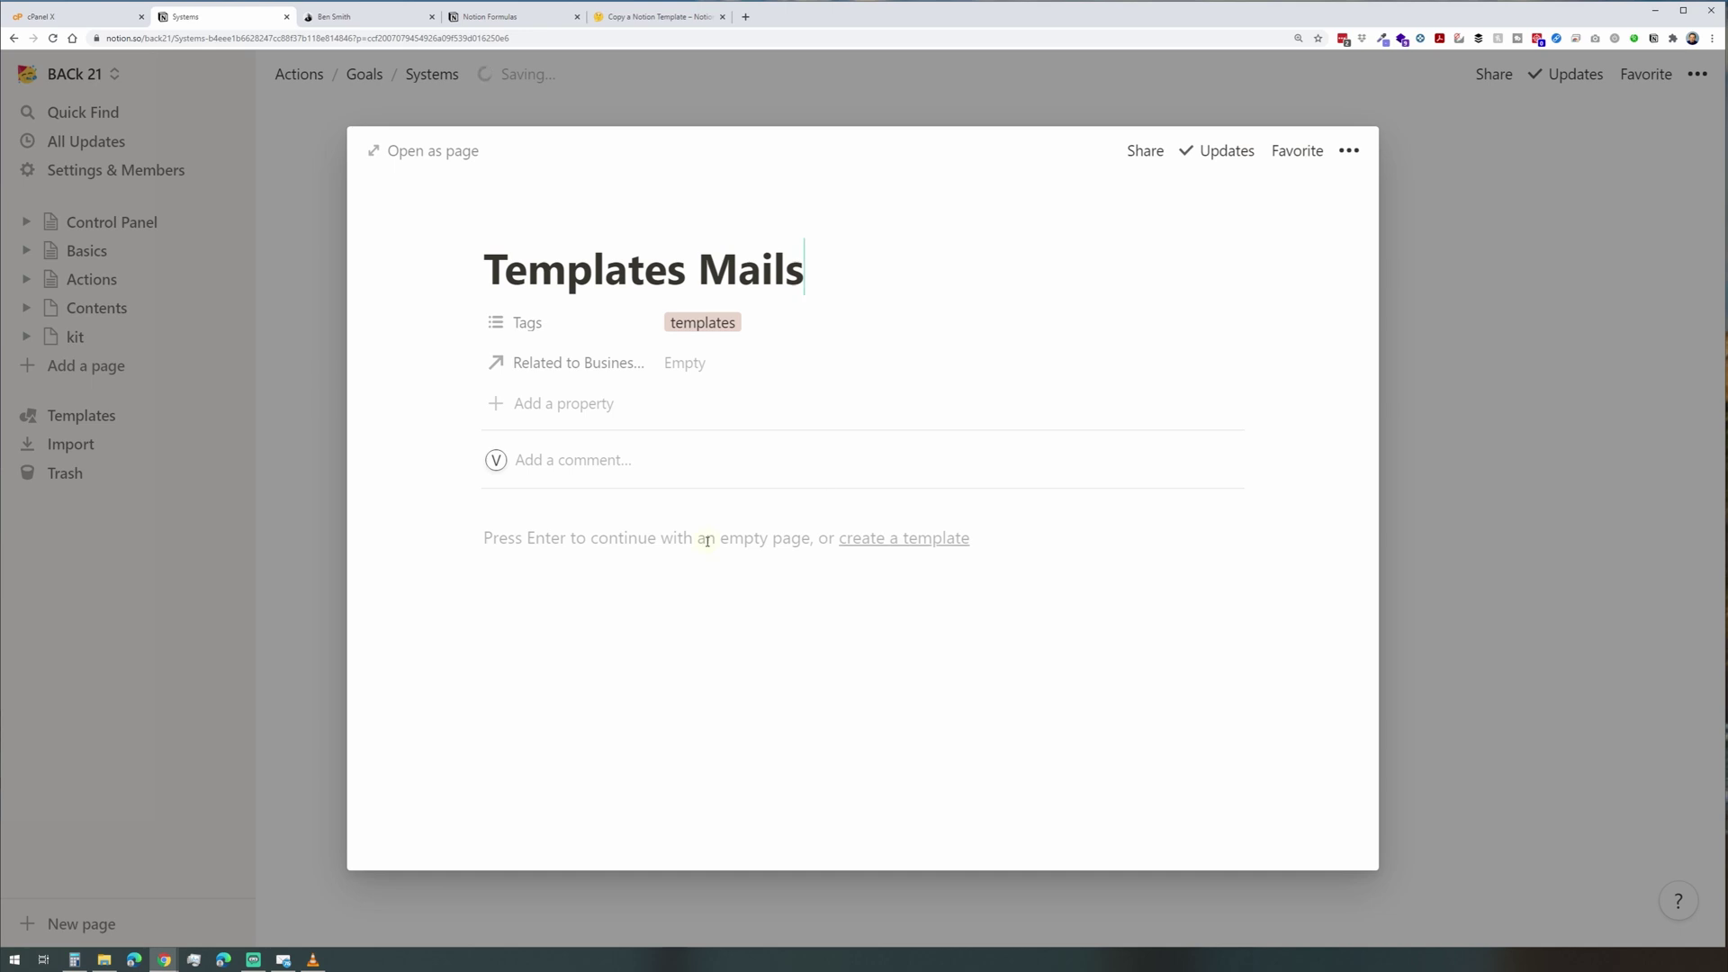
On the full Templates Mails page, make an 'EN - Contact - Out of the blue' toggle and paste the email into it.
{"action": "left_click", "coordinate": [450, 155]}
{"action": "key", "text": "Return"}
{"action": "type", "text": "EN - Coi"}
{"action": "type", "text": "tact - Out of "}
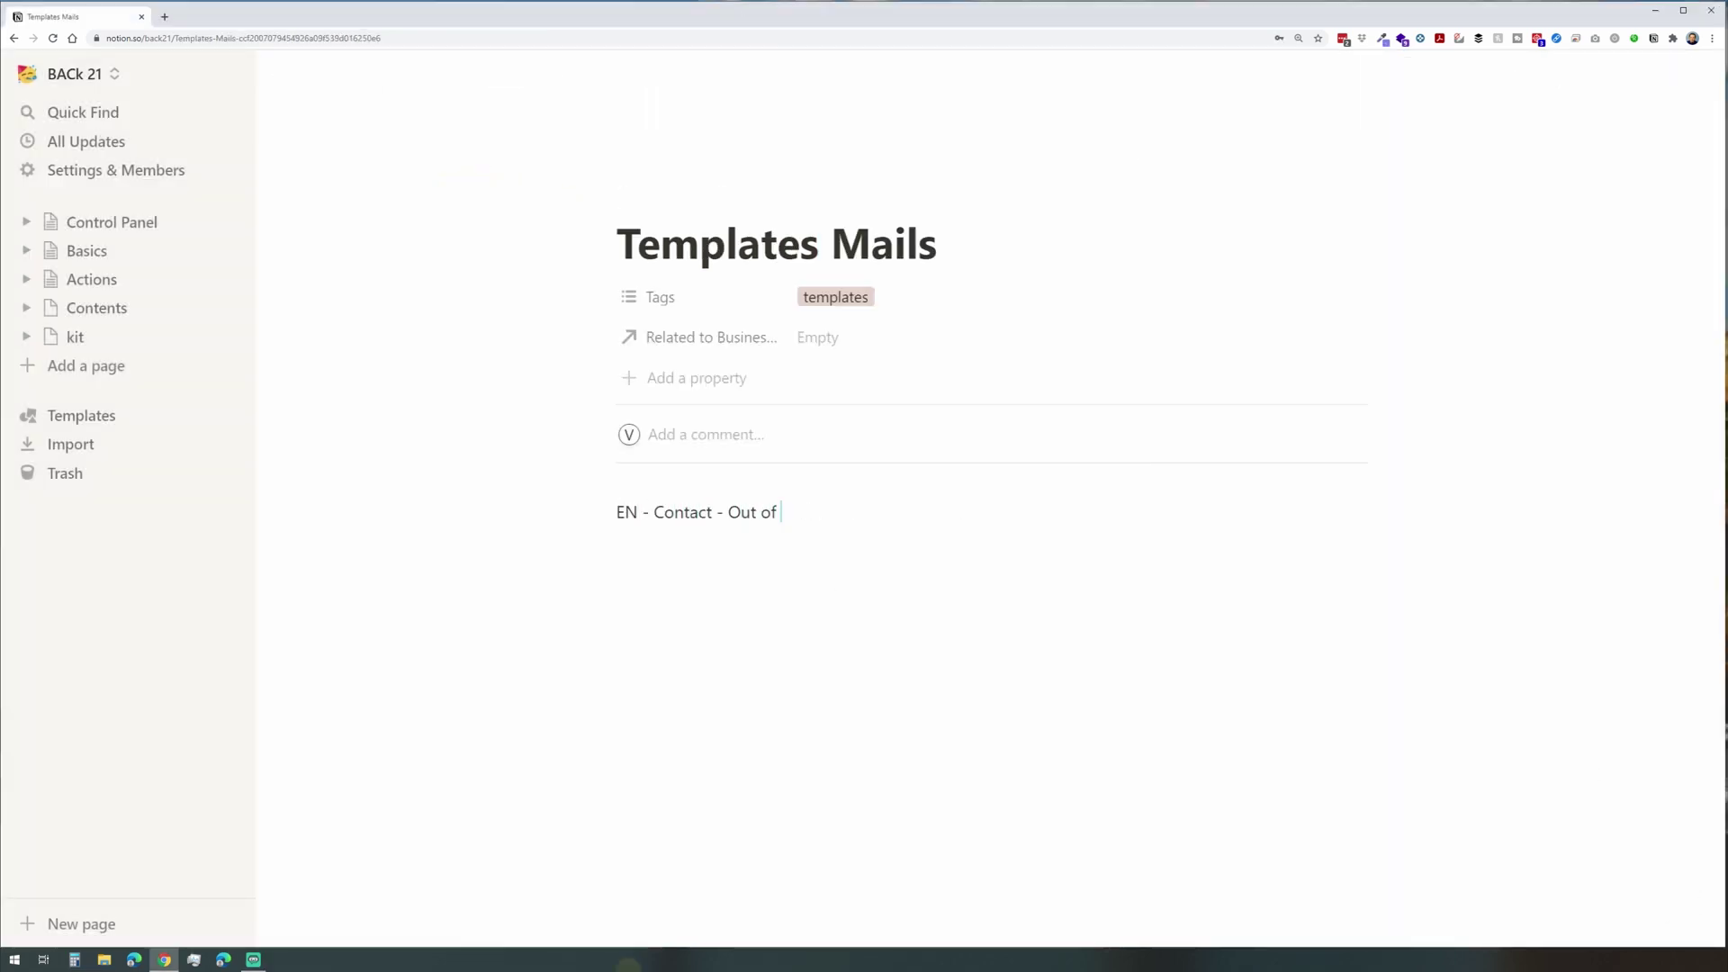
{"action": "type", "text": "the blue"}
{"action": "left_click", "coordinate": [600, 512]}
{"action": "left_click", "coordinate": [667, 501]}
{"action": "left_click", "coordinate": [661, 554]}
{"action": "key", "text": "ctrl+v"}
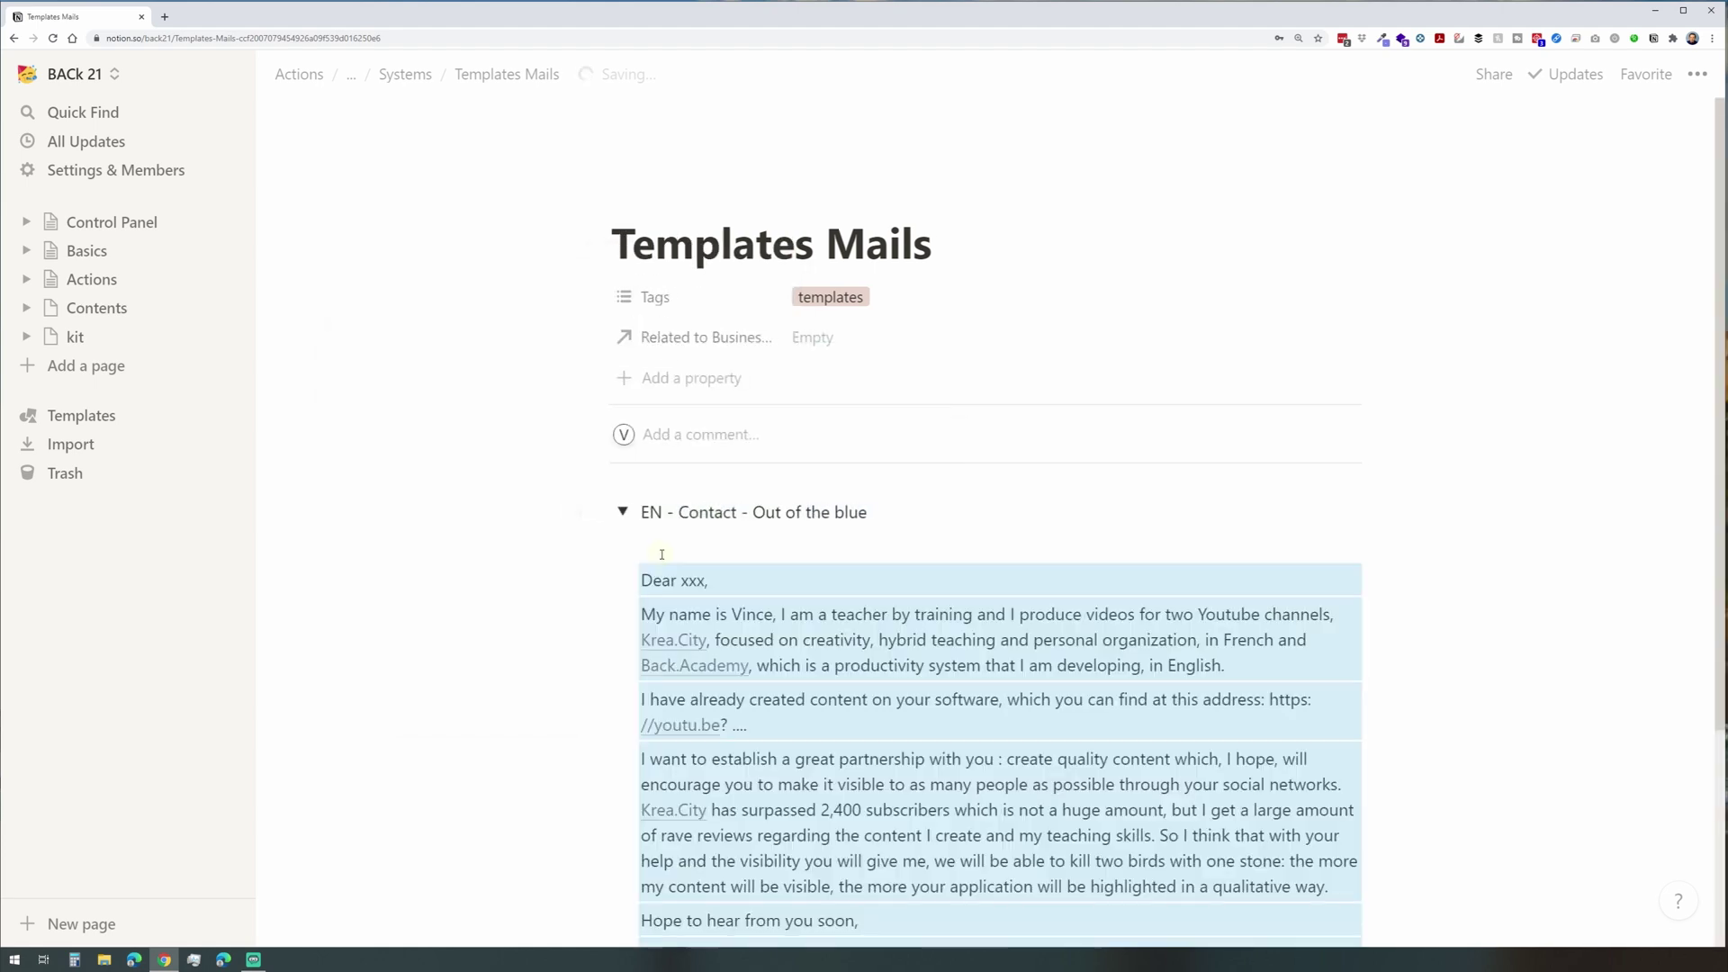
Give the xxx and YouTube link placeholders a pink background, then collapse the toggle.
{"action": "double_click", "coordinate": [692, 546]}
{"action": "left_click", "coordinate": [1047, 501]}
{"action": "left_click", "coordinate": [1034, 887]}
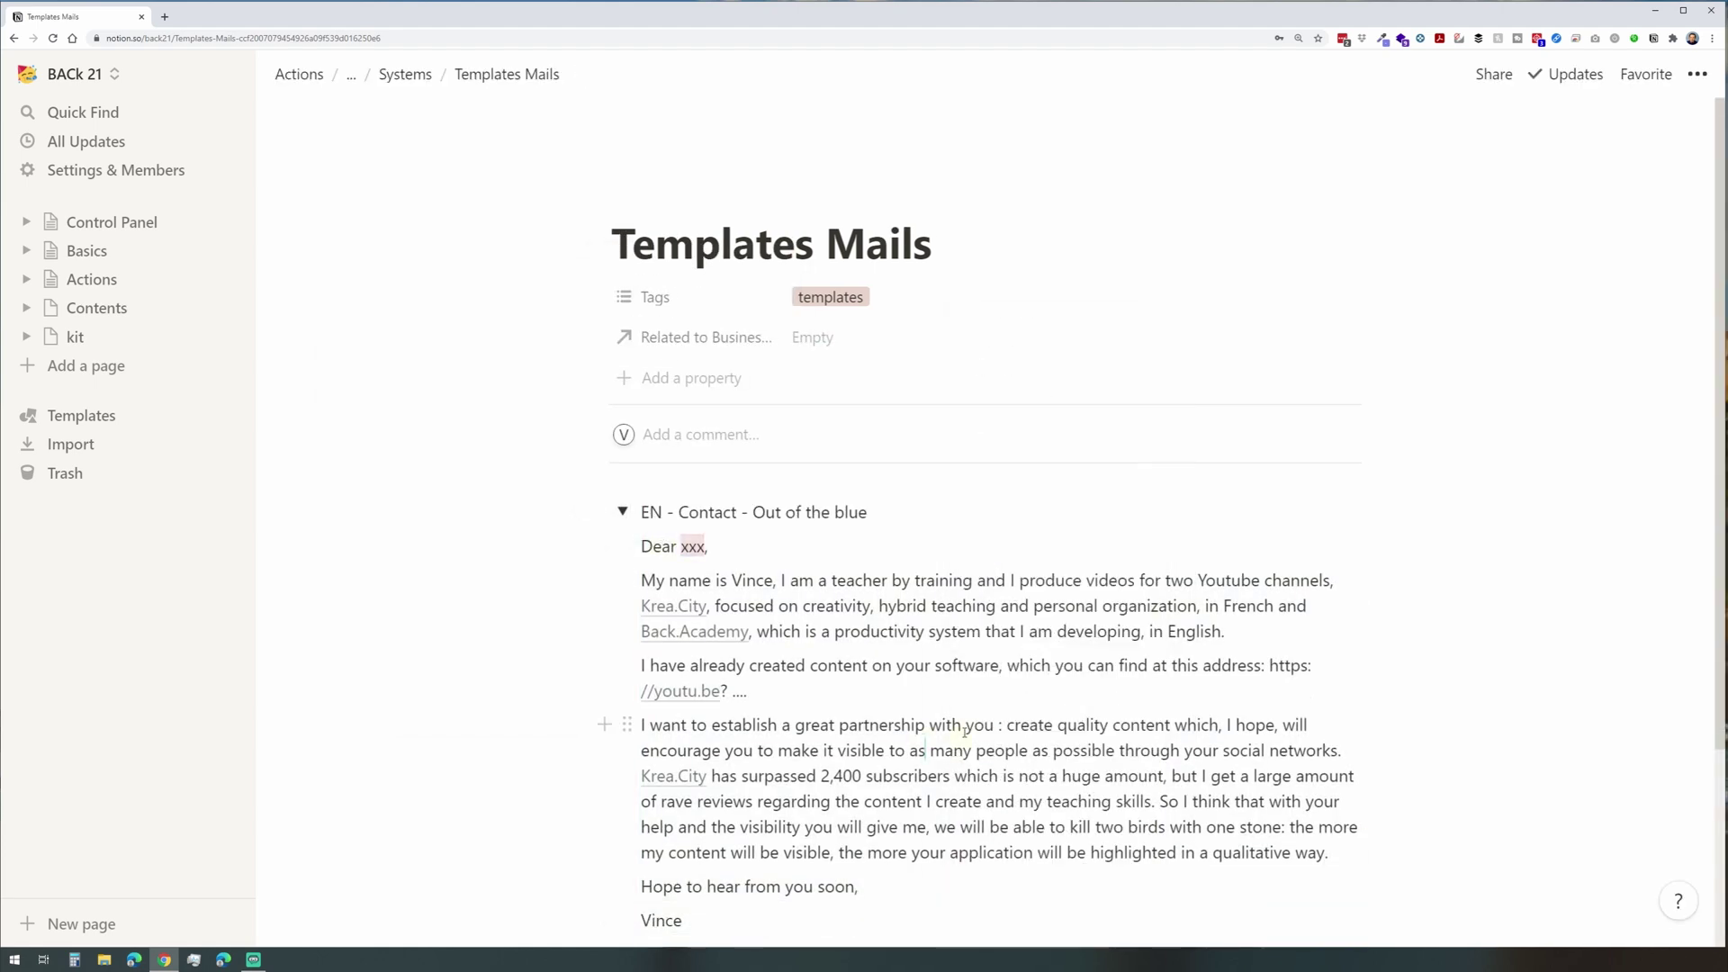
{"action": "left_click_drag", "start_coordinate": [1268, 666], "coordinate": [1089, 684]}
{"action": "left_click", "coordinate": [1007, 617]}
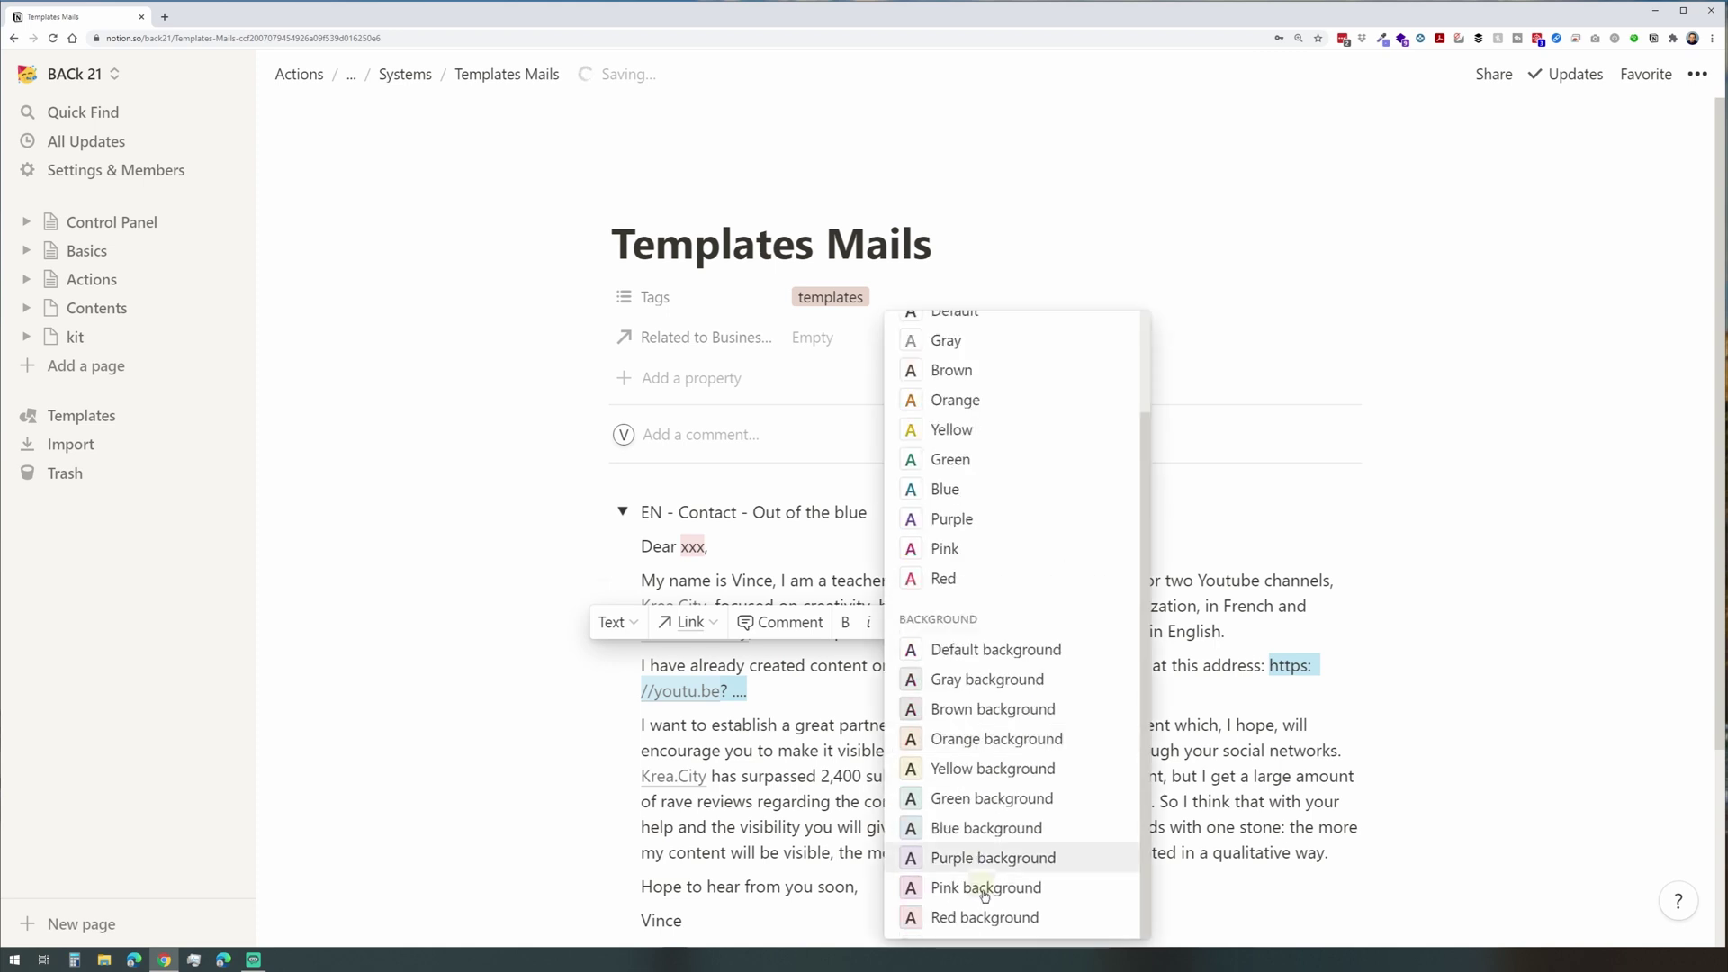
{"action": "left_click", "coordinate": [983, 888]}
{"action": "left_click", "coordinate": [622, 451]}
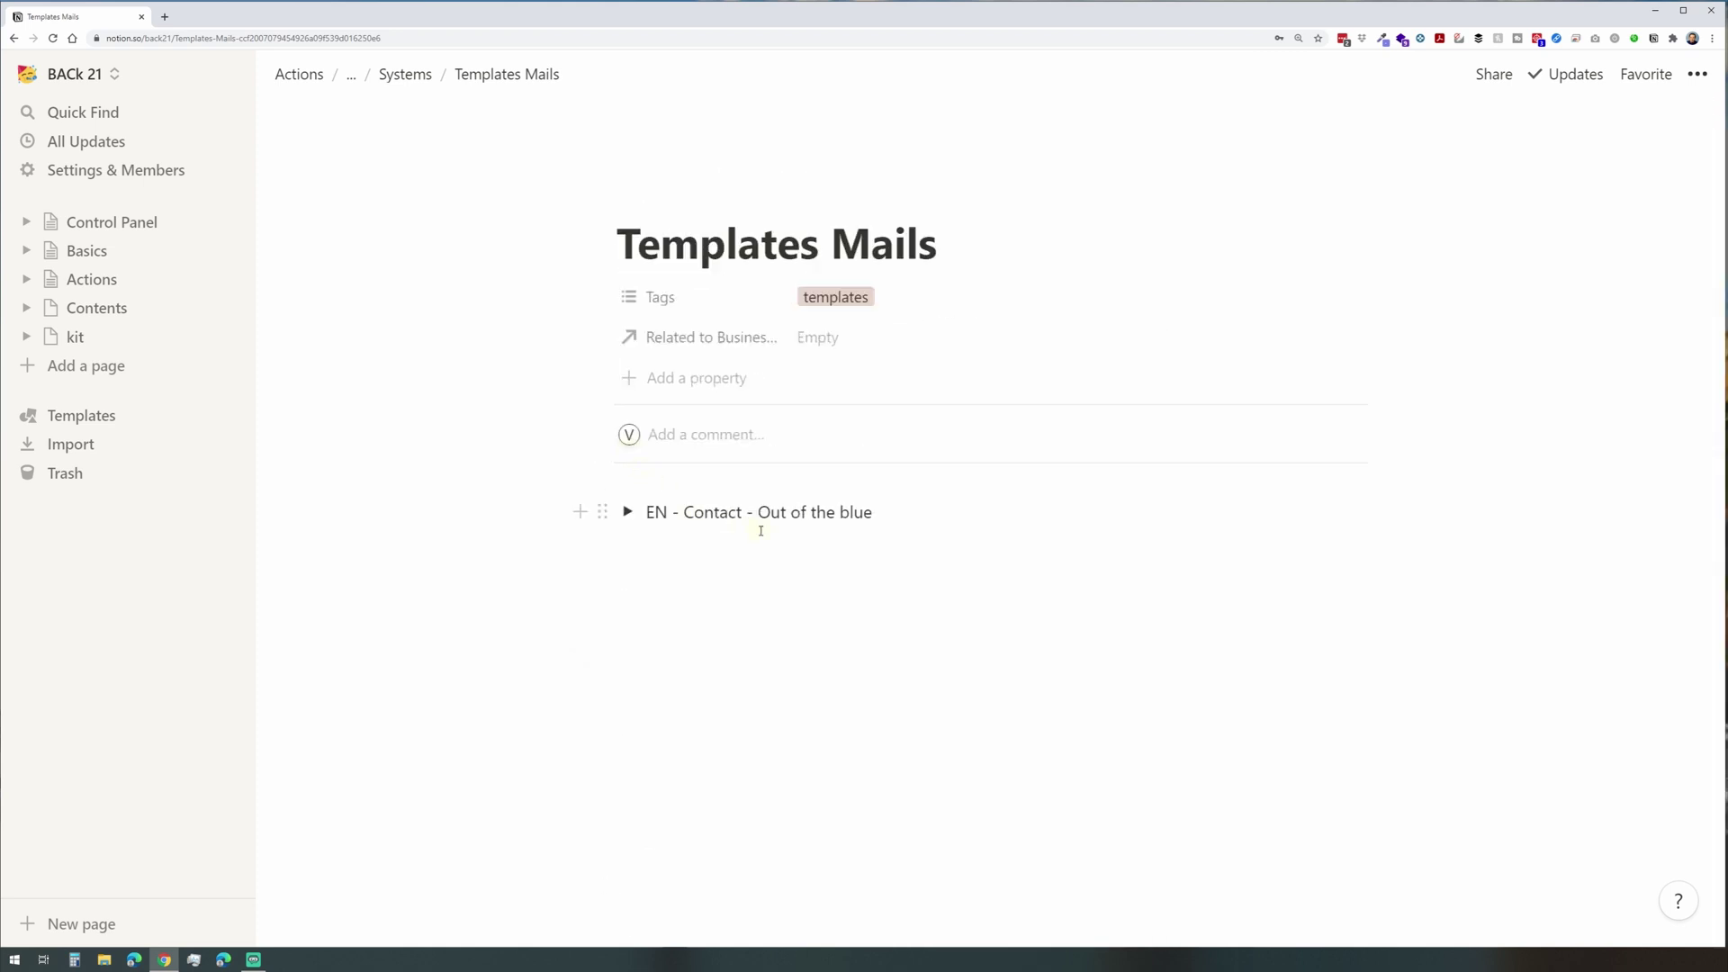
{"action": "key", "text": "alt+Left"}
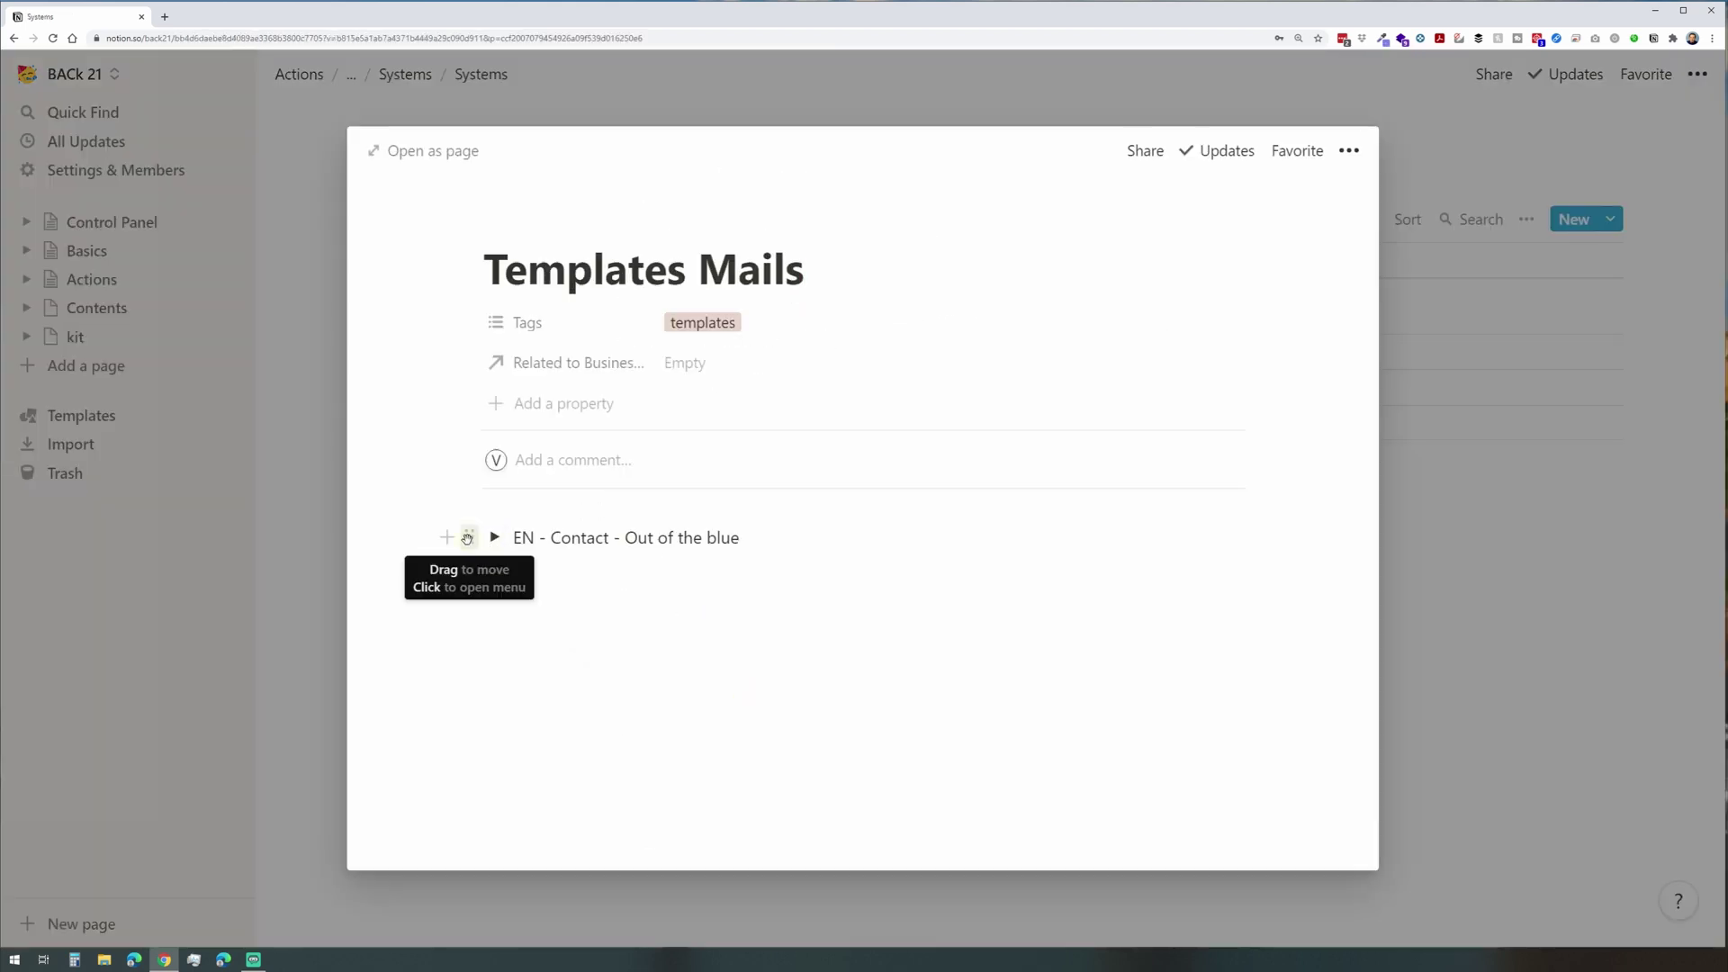
Copy a link to the 'EN - Contact - Out of the blue' toggle block.
{"action": "left_click", "coordinate": [469, 537]}
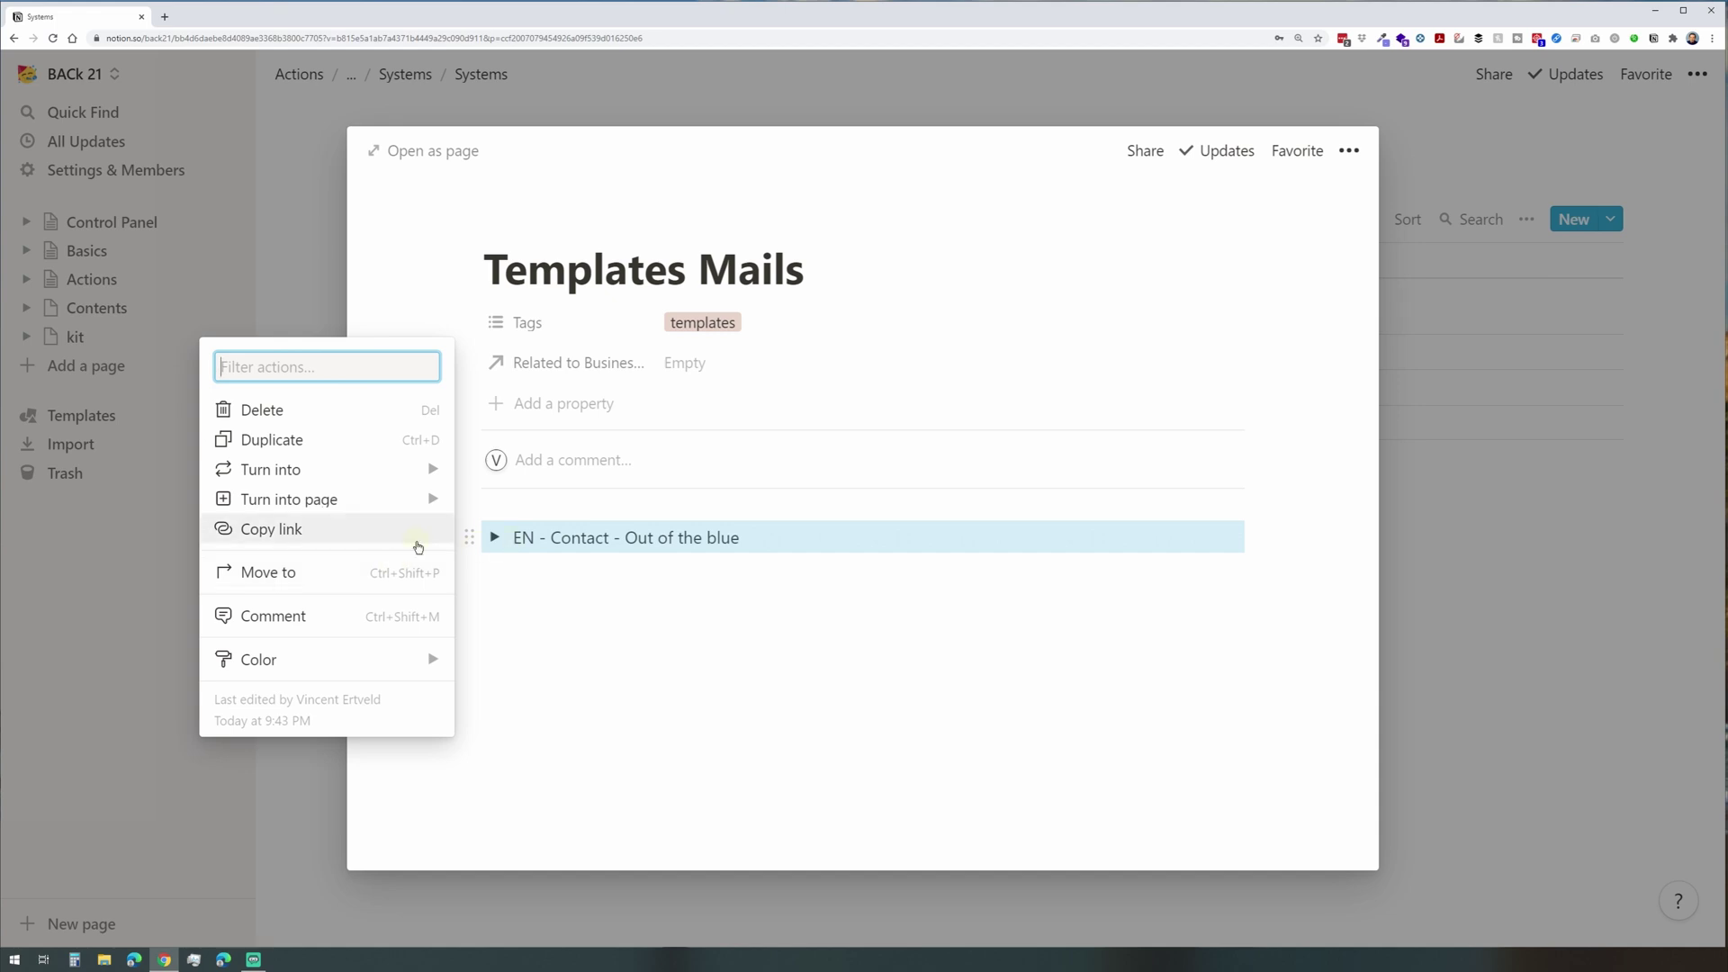
{"action": "left_click", "coordinate": [417, 538]}
{"action": "key", "text": "Escape"}
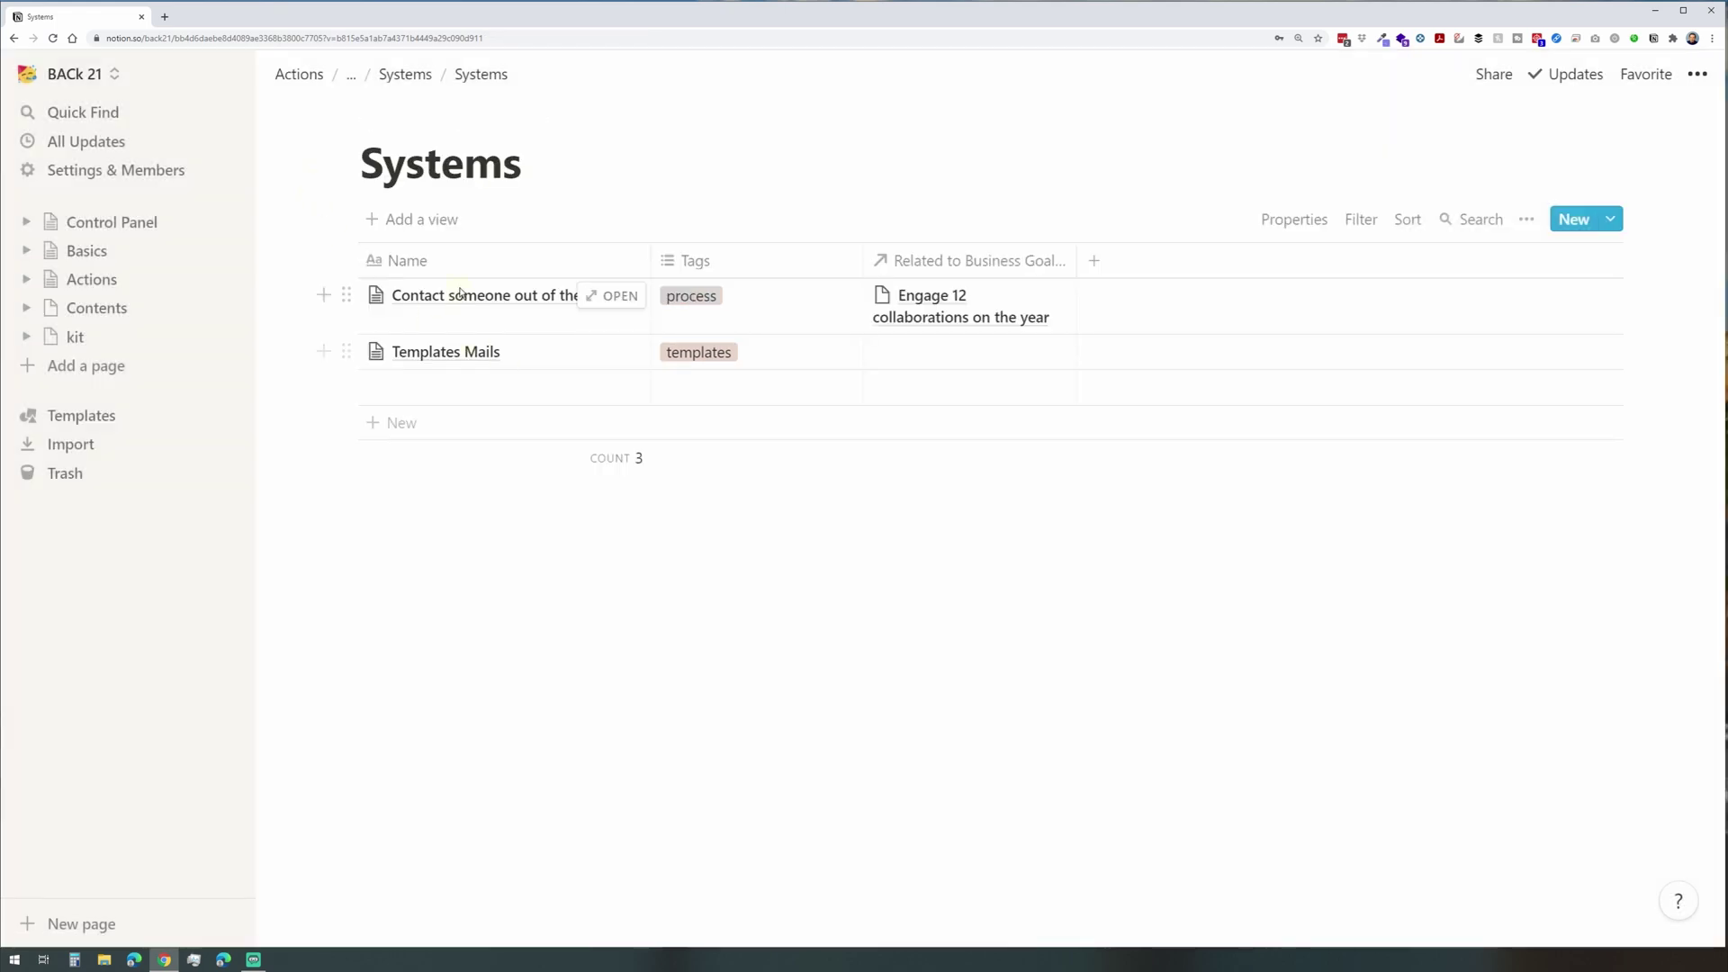
Link the word 'here' in the Contact someone out of the blue template step to that block.
{"action": "left_click", "coordinate": [605, 299]}
{"action": "double_click", "coordinate": [881, 775]}
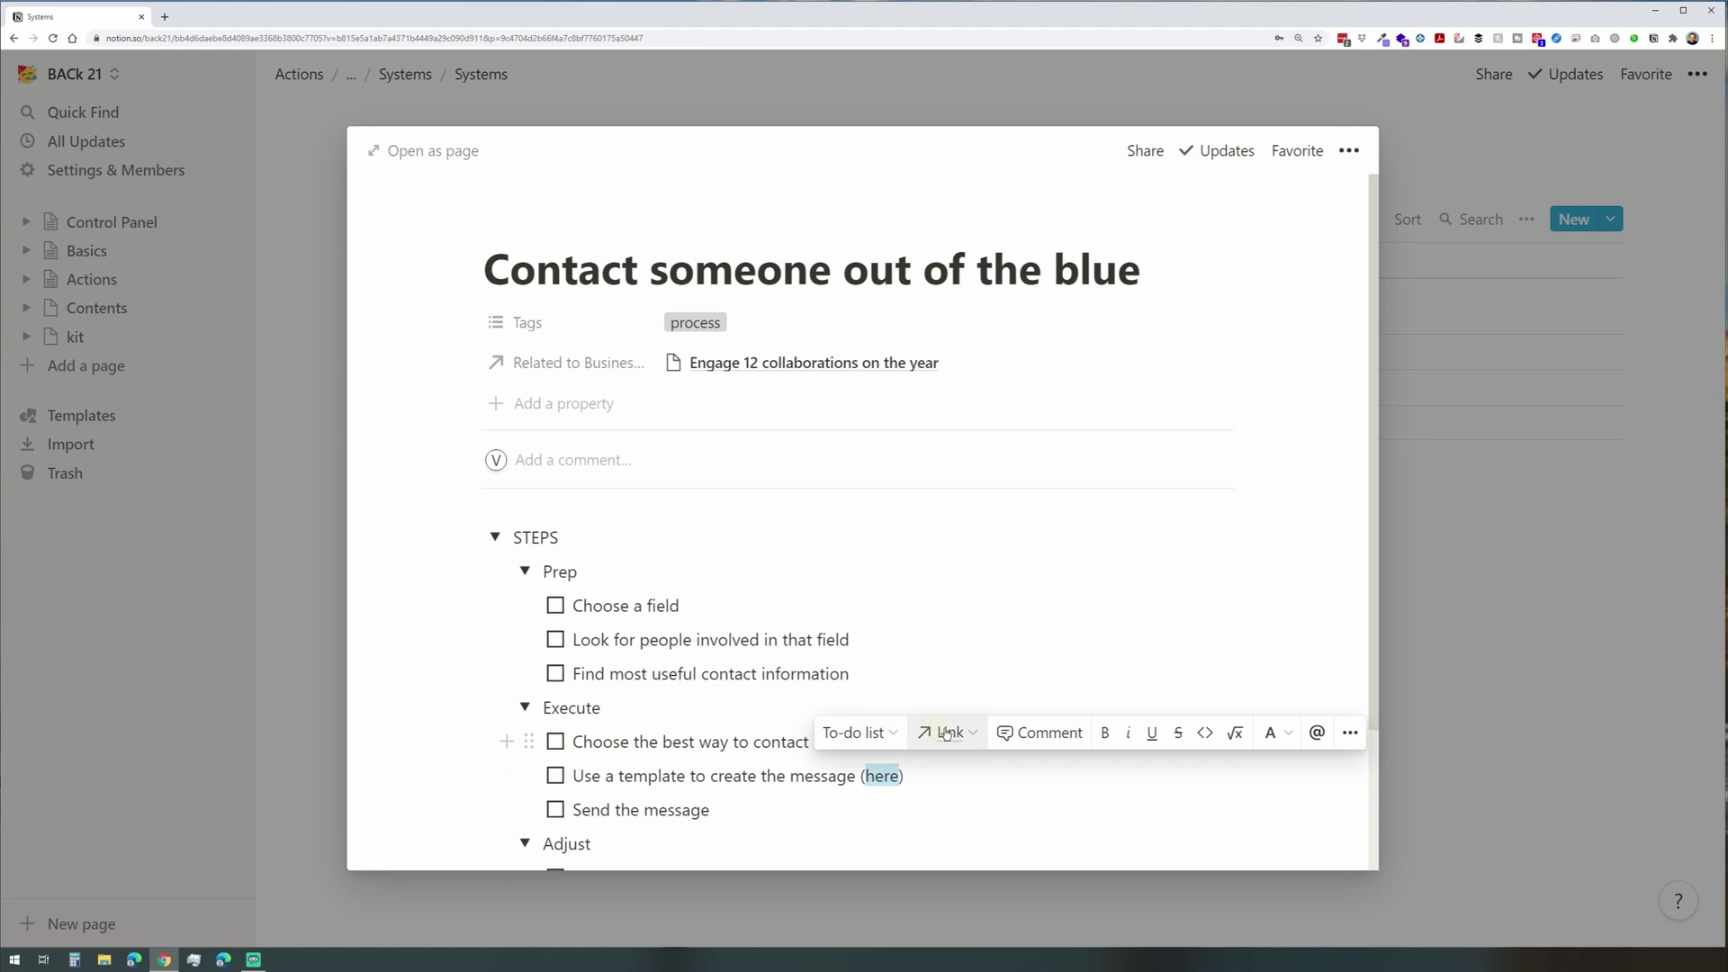
{"action": "key", "text": "ctrl+k"}
{"action": "key", "text": "ctrl+v"}
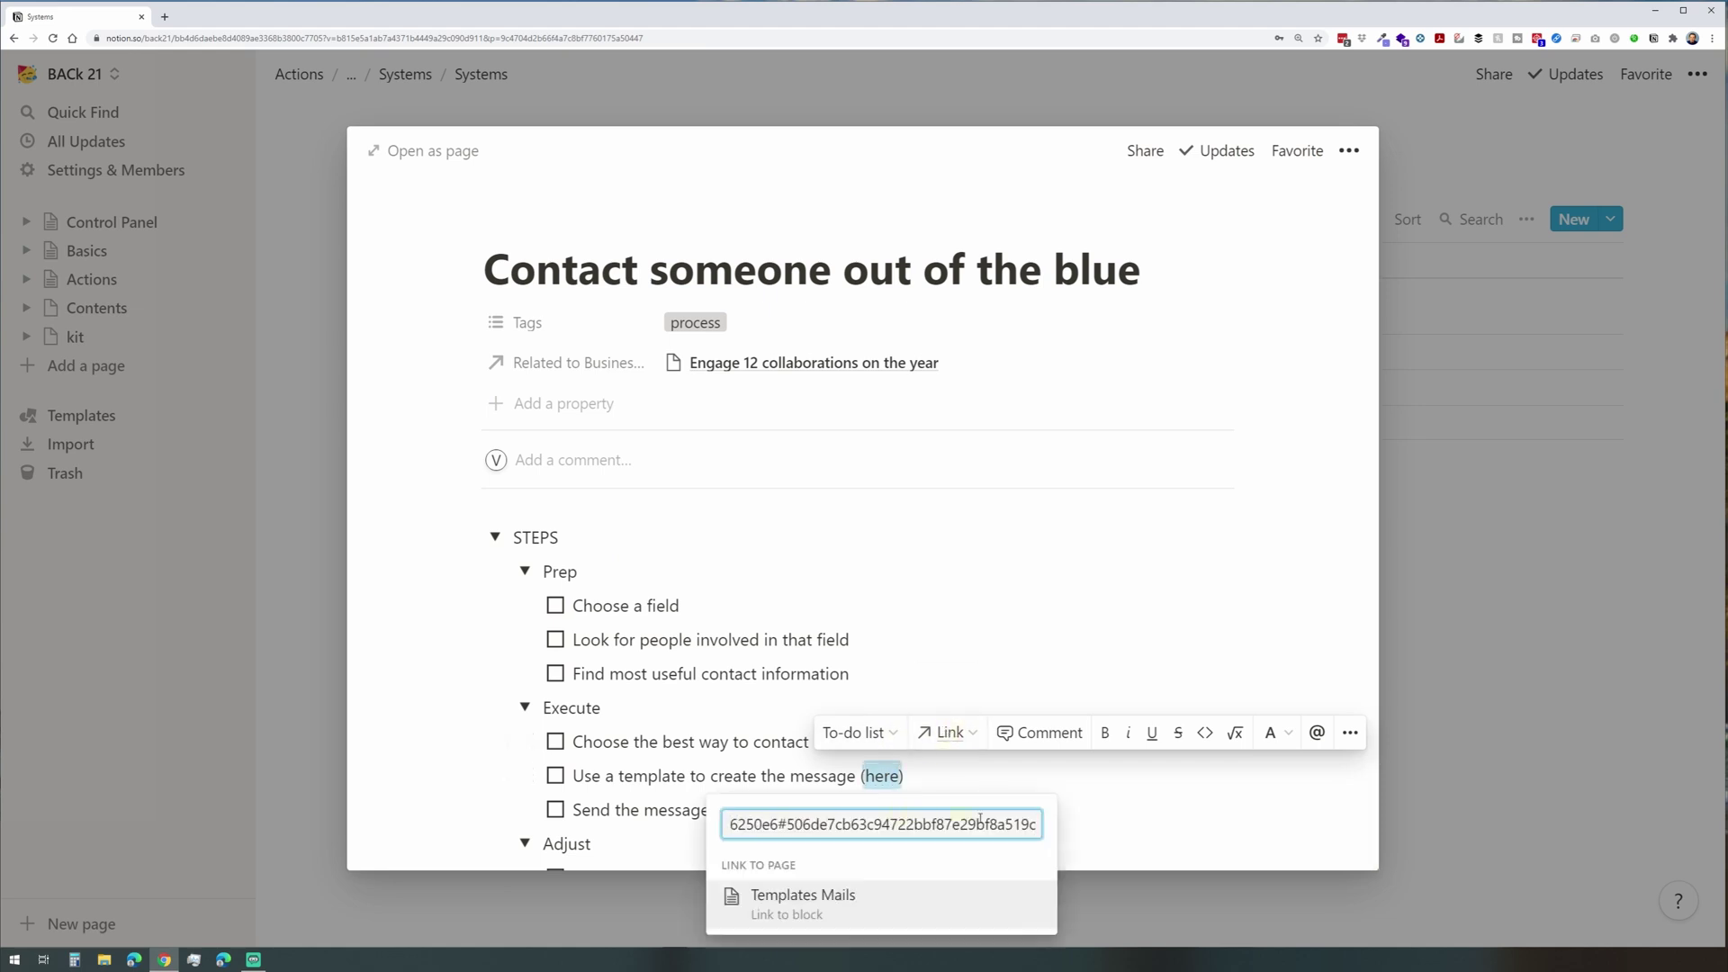
{"action": "left_click", "coordinate": [940, 918]}
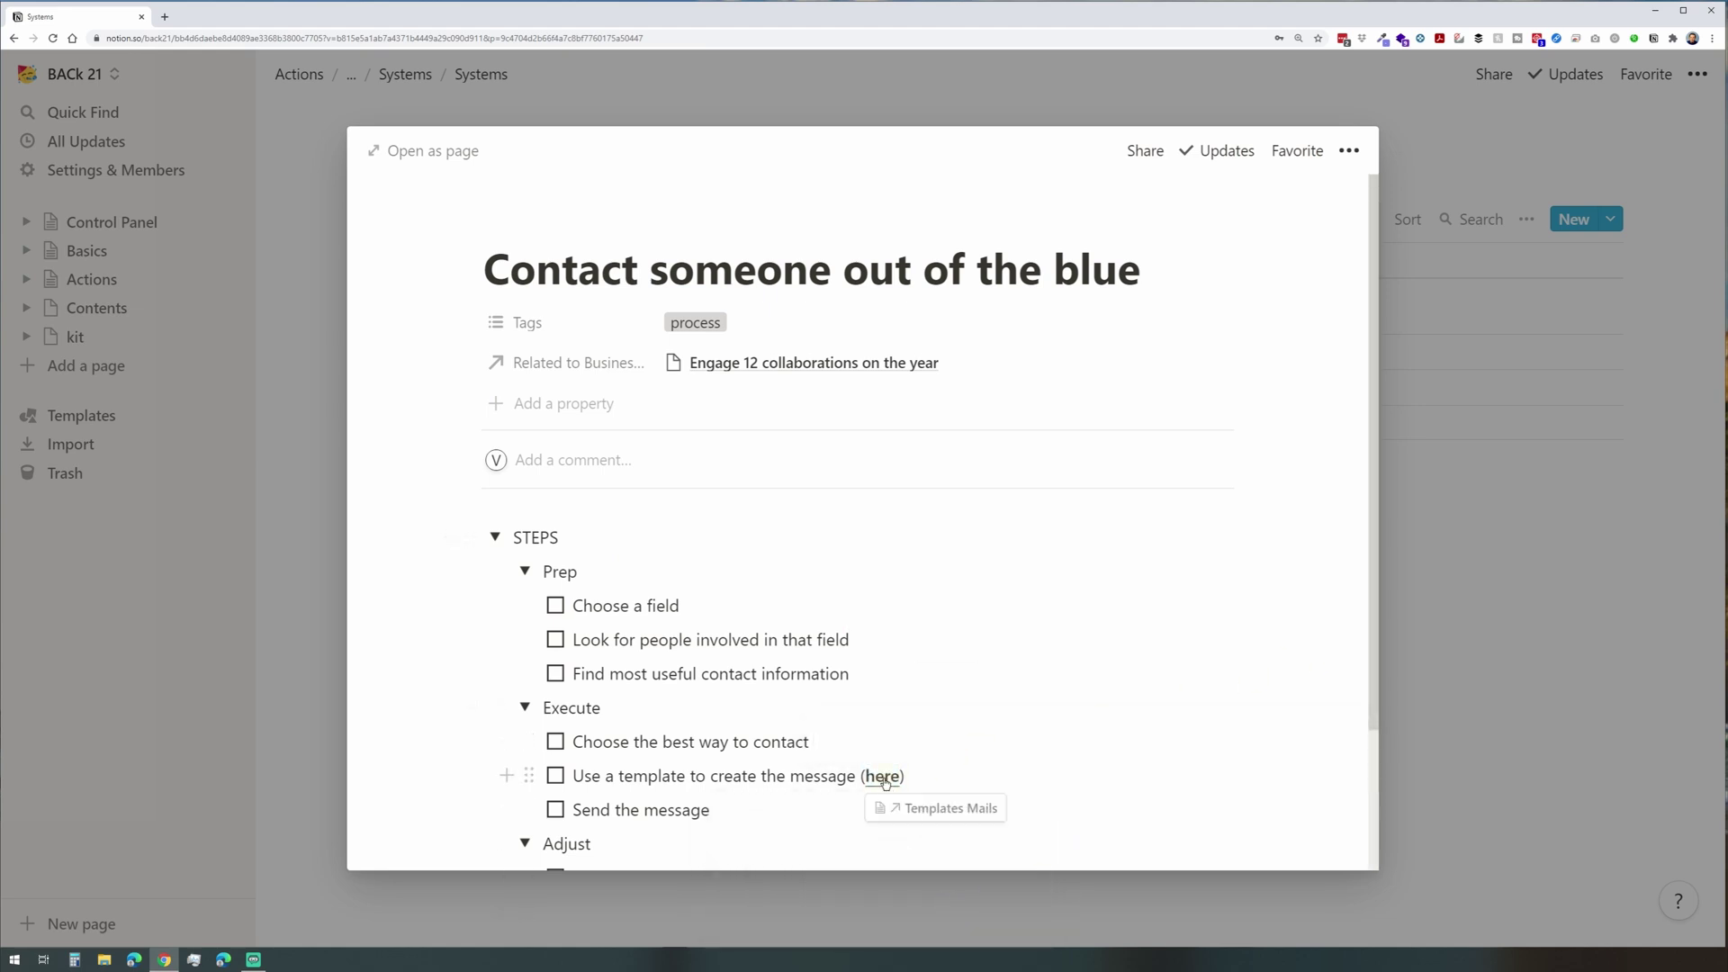
{"action": "left_click", "coordinate": [882, 776]}
{"action": "left_click", "coordinate": [628, 512]}
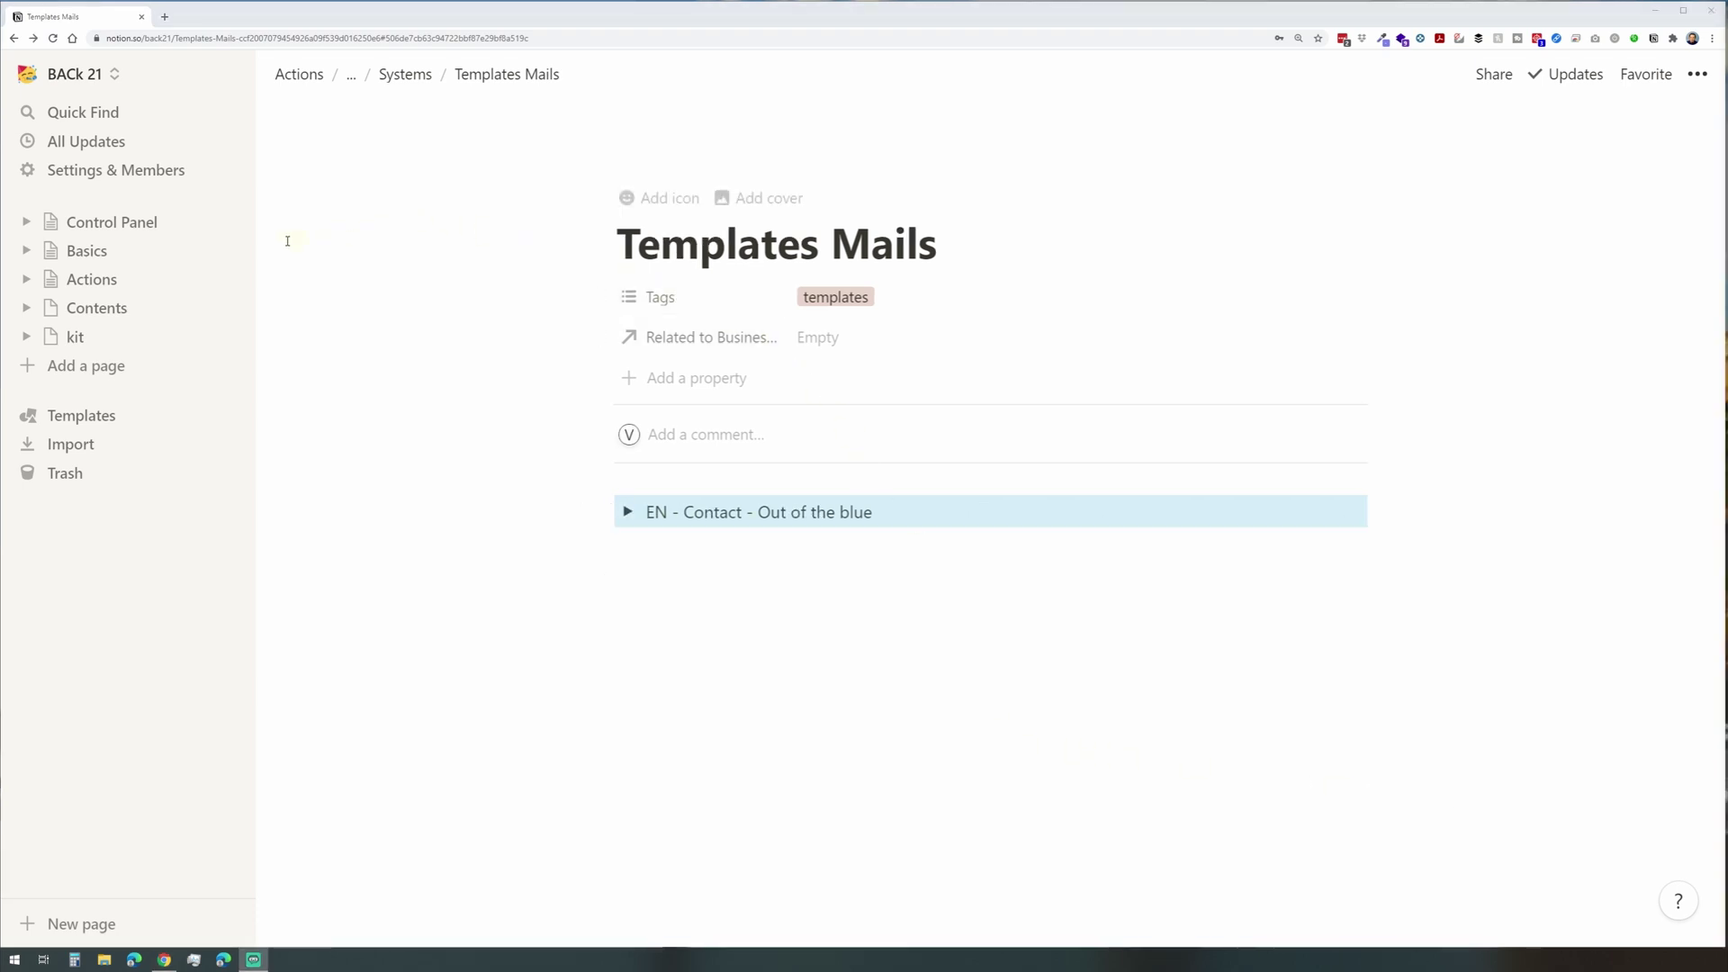
In the Contact someone out of the blue page, append '(how to send a mail)' to the Send the message step.
{"action": "left_click", "coordinate": [406, 75]}
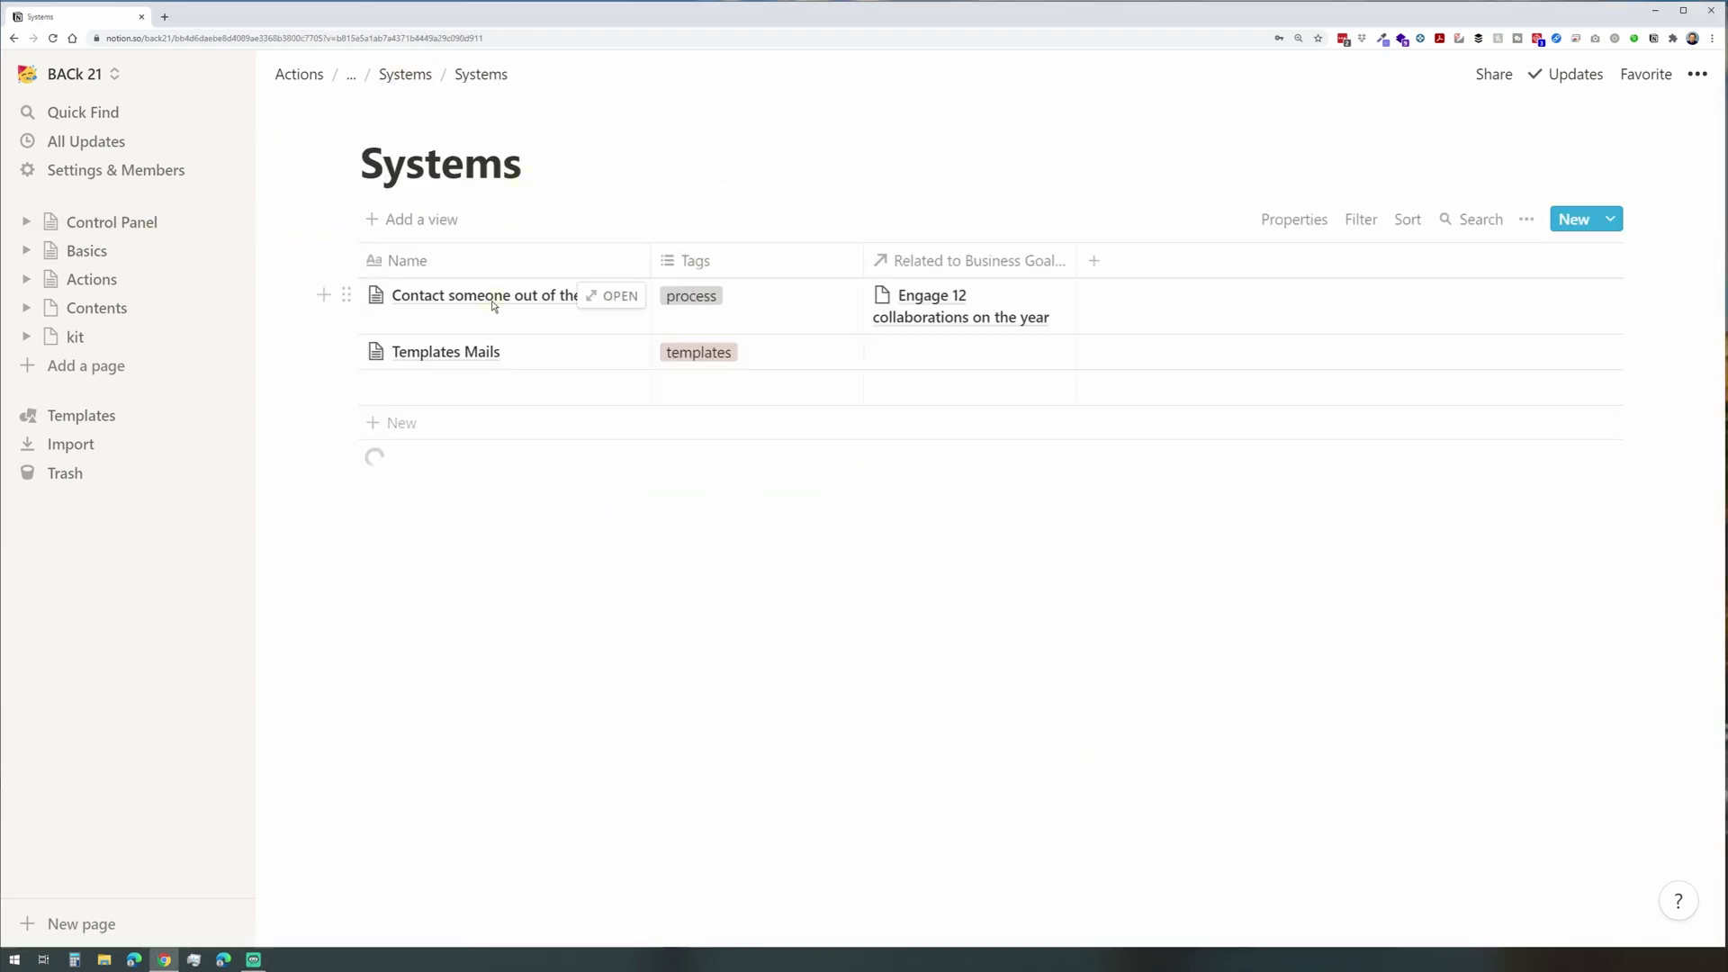
{"action": "left_click", "coordinate": [621, 297]}
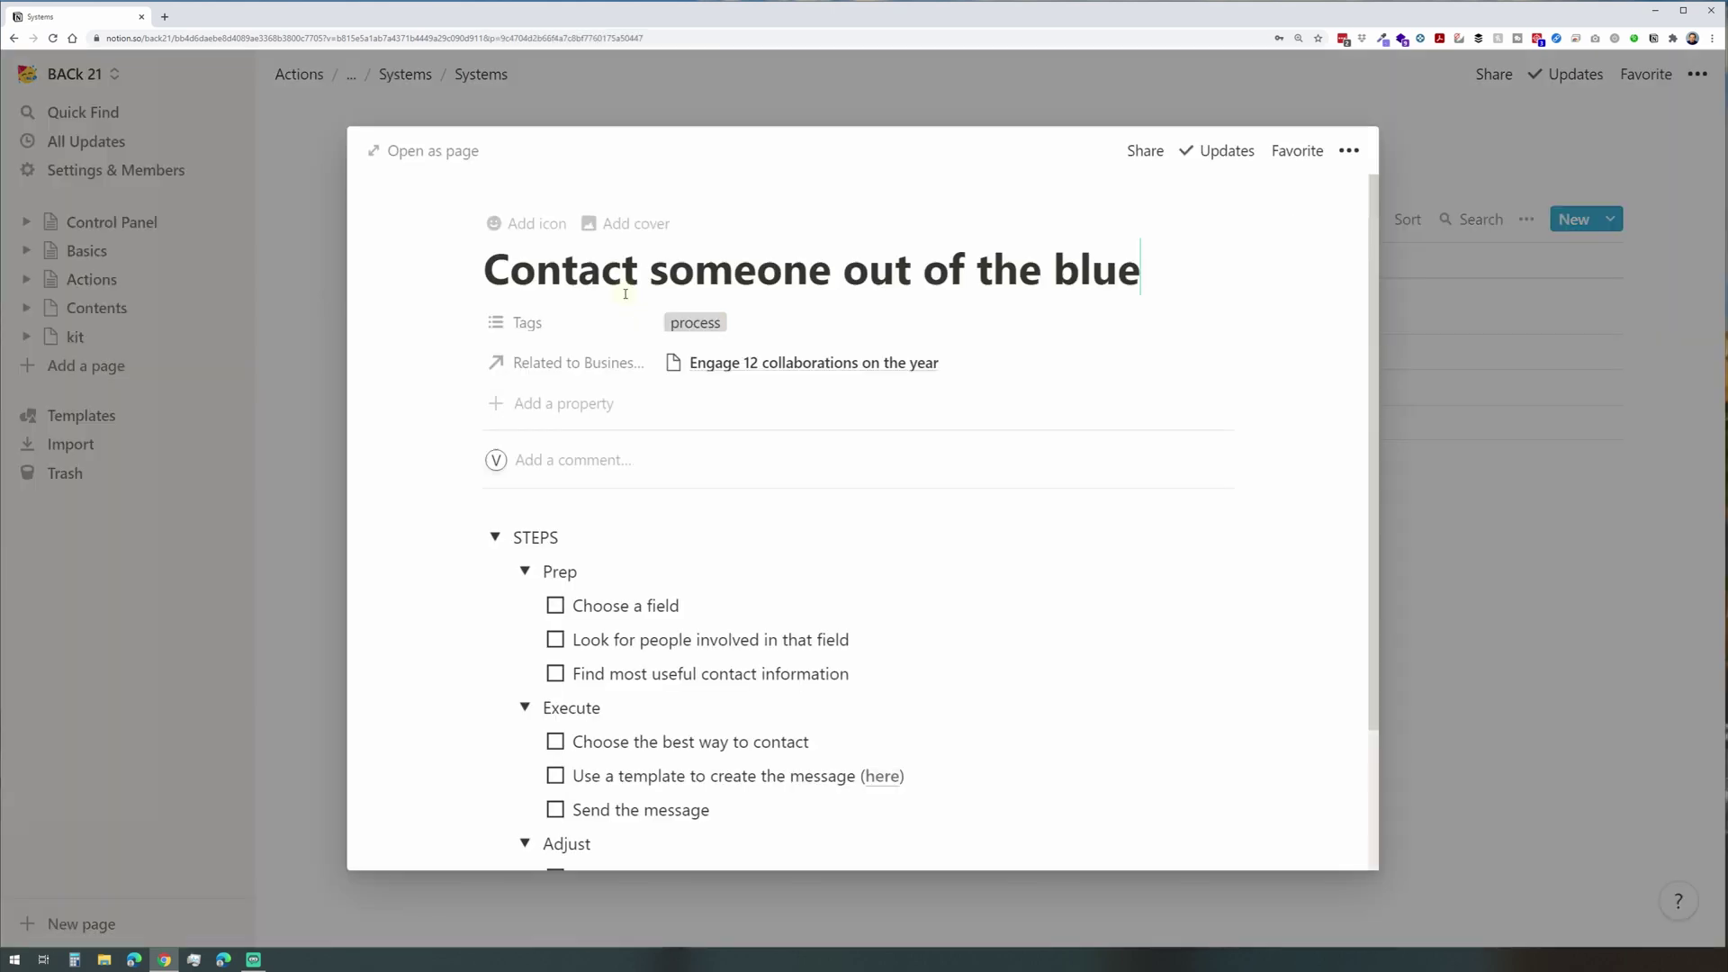
{"action": "scroll", "coordinate": [681, 519], "scroll_direction": "down", "scroll_amount": 2}
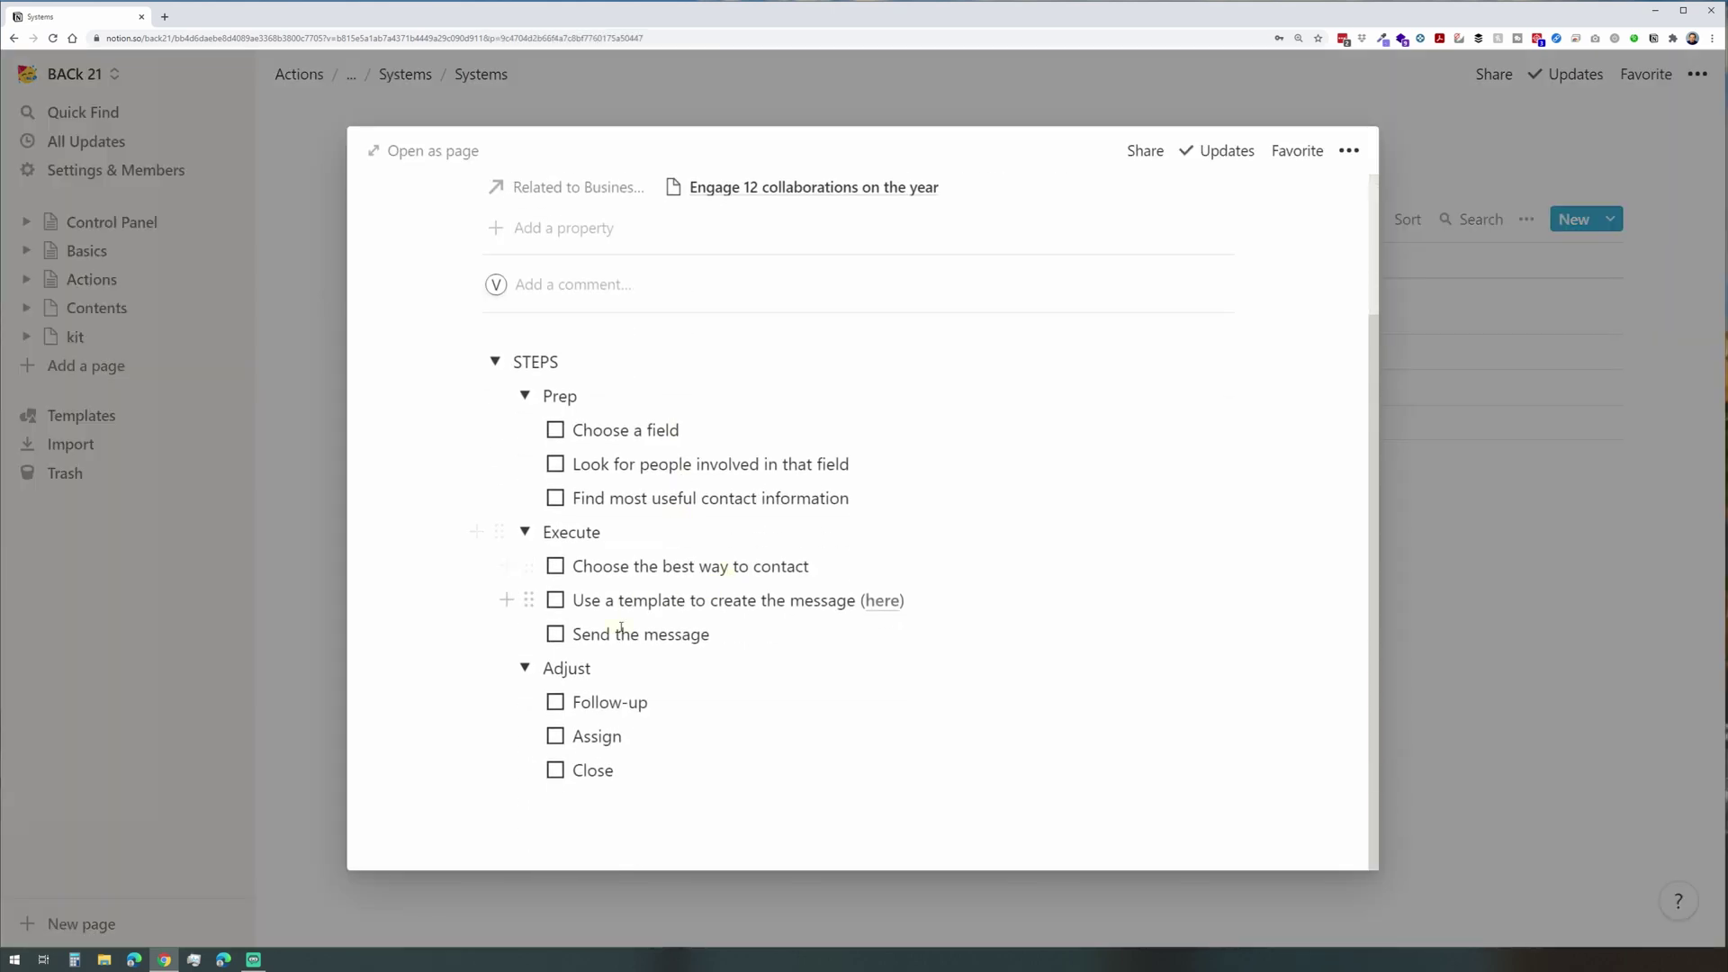
{"action": "left_click", "coordinate": [707, 636]}
{"action": "type", "text": "(how to send a mail)"}
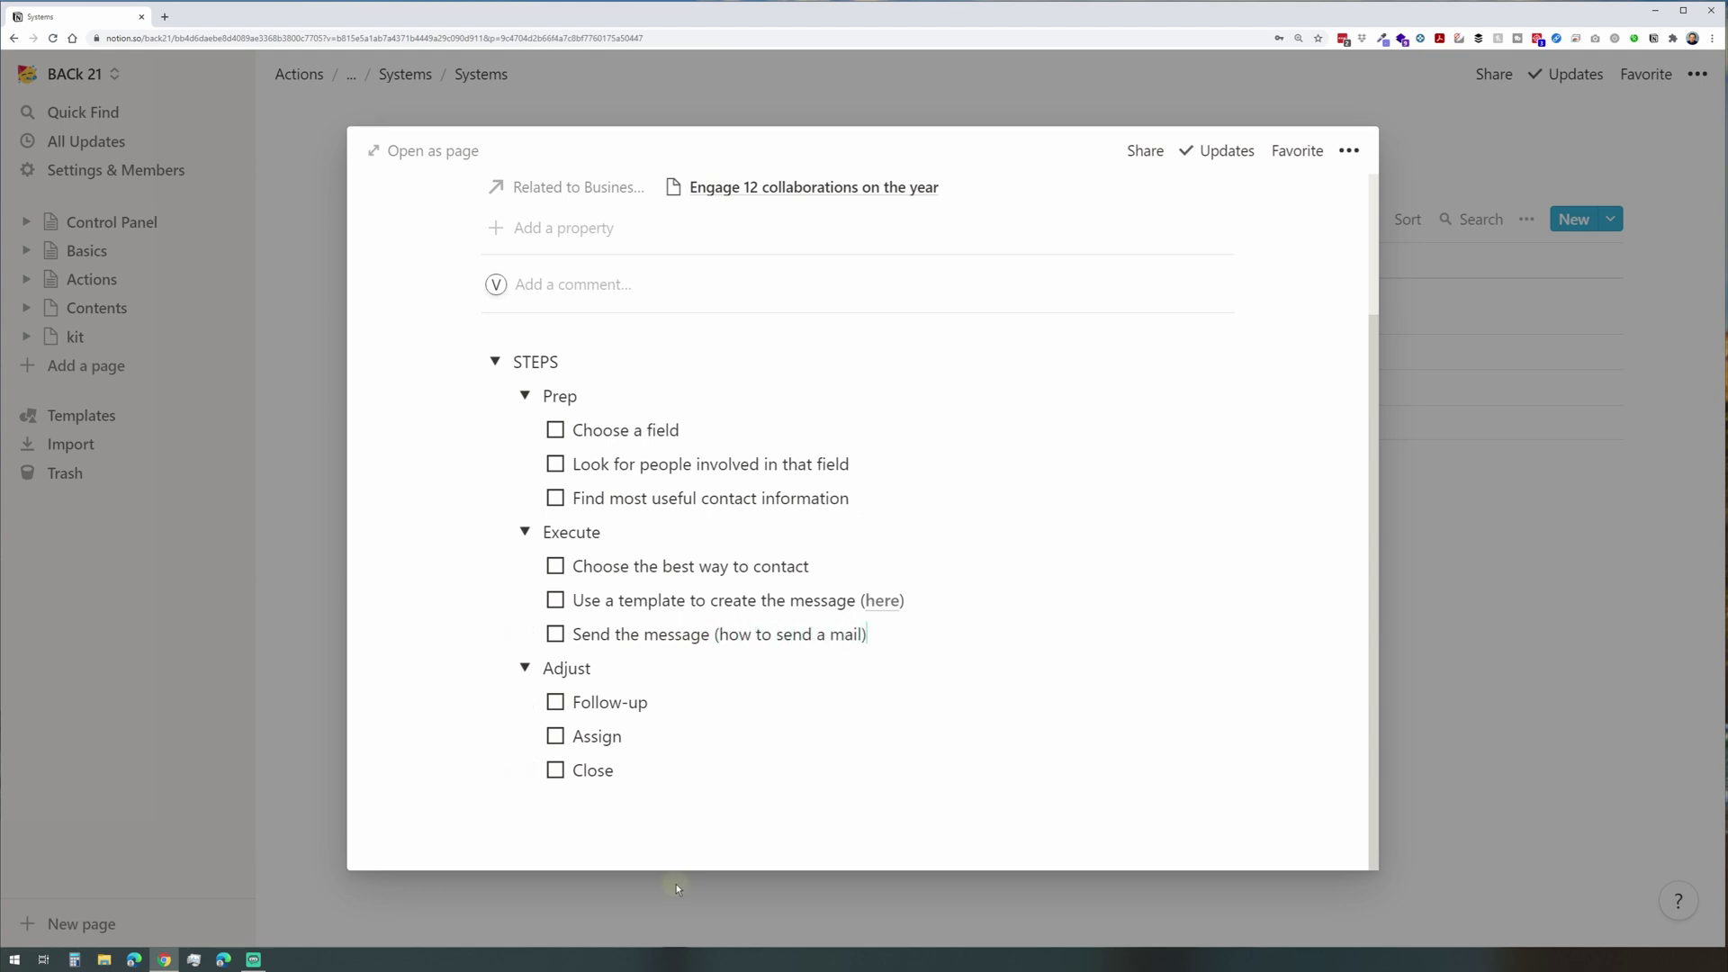
Link that text to a new 'How to send a mail' page under Actions, then move the page into Systems.
{"action": "left_click_drag", "start_coordinate": [721, 634], "coordinate": [861, 634]}
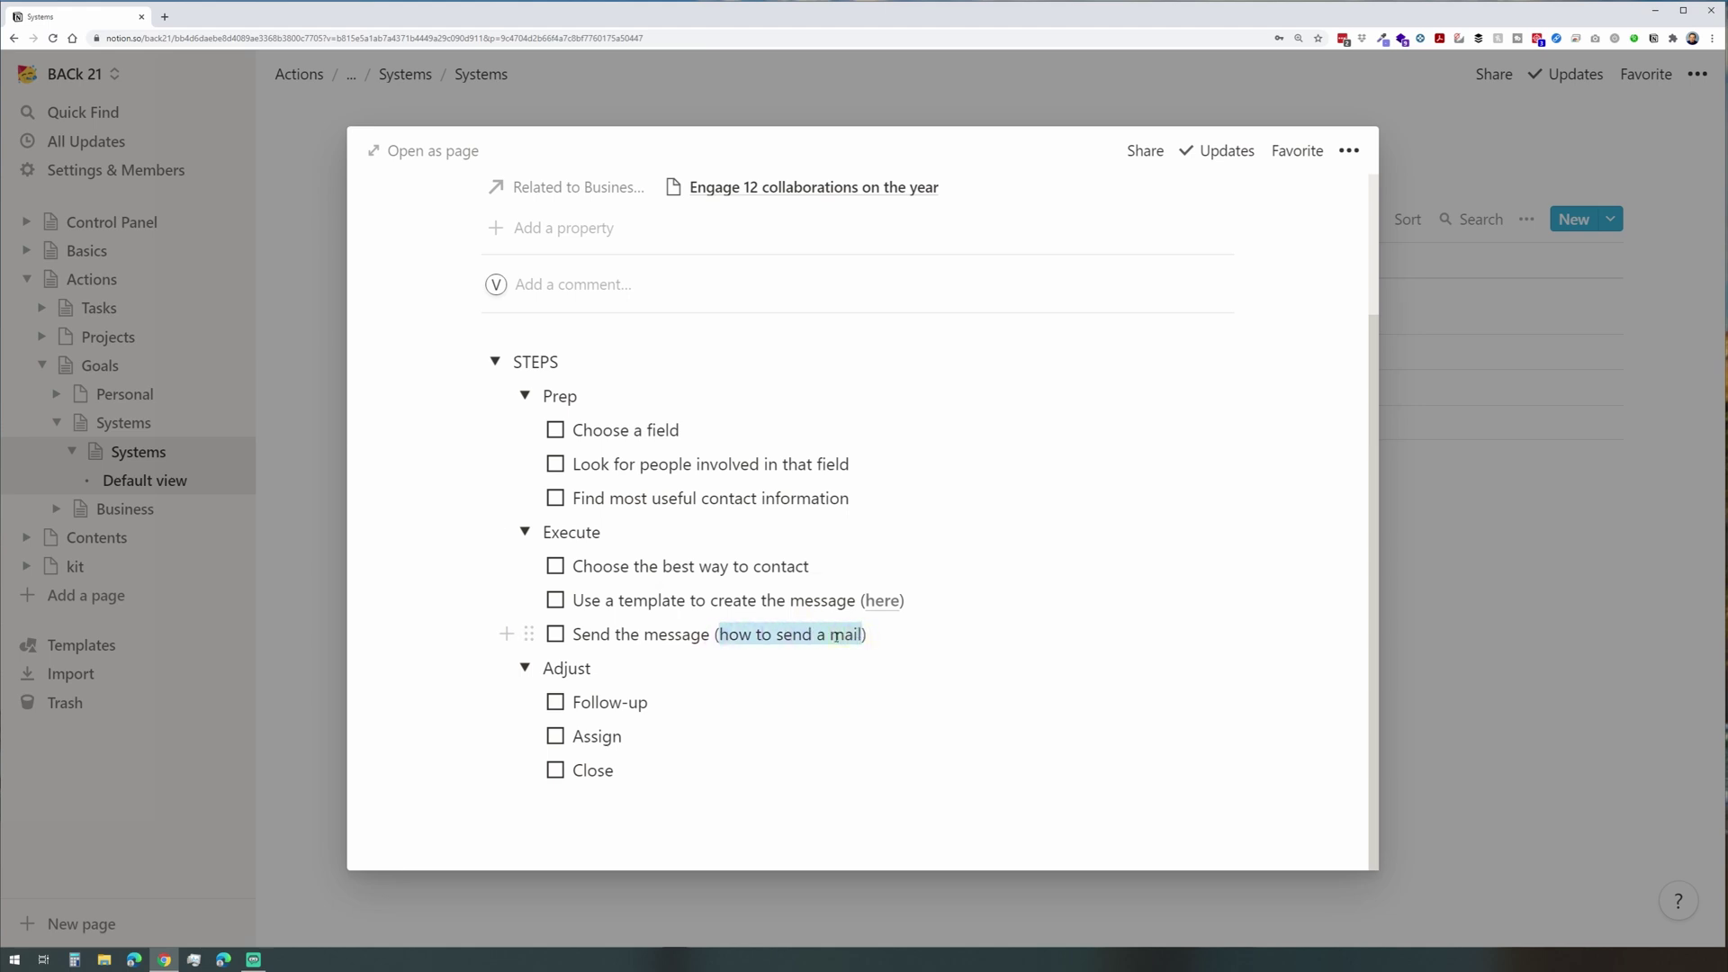
{"action": "left_click", "coordinate": [779, 592]}
{"action": "type", "text": "how"}
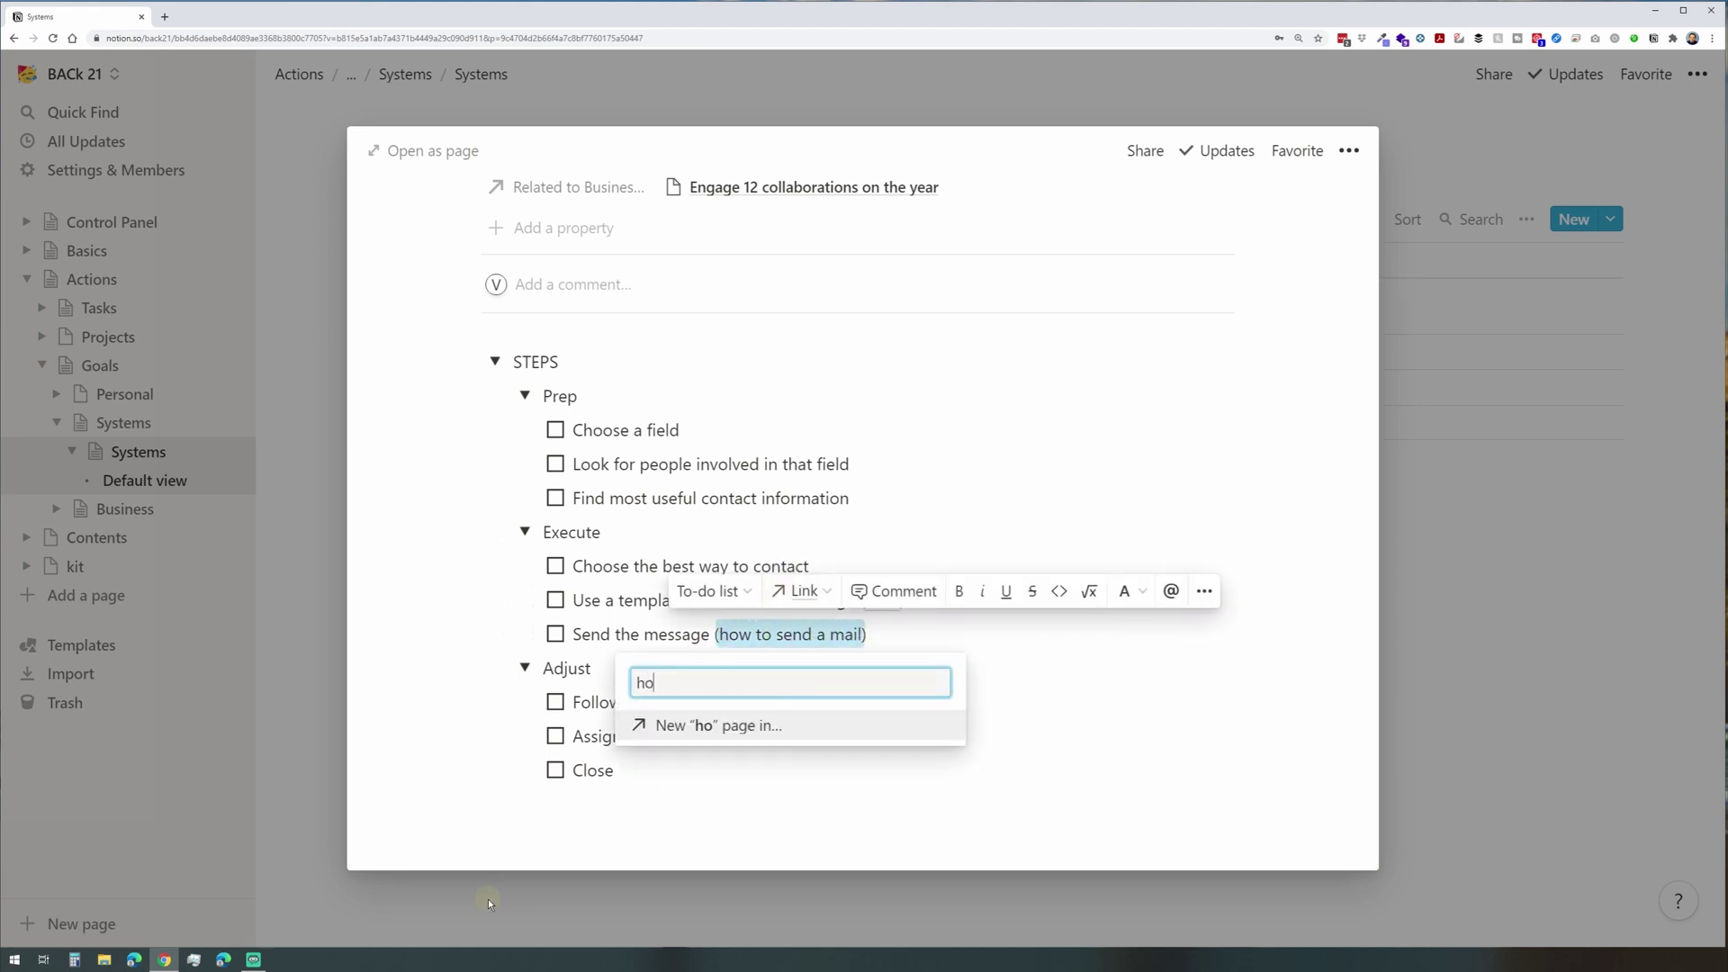
{"action": "key", "text": "BackSpace"}
{"action": "key", "text": "BackSpace"}
{"action": "key", "text": "BackSpace"}
{"action": "type", "text": "How to send a mail"}
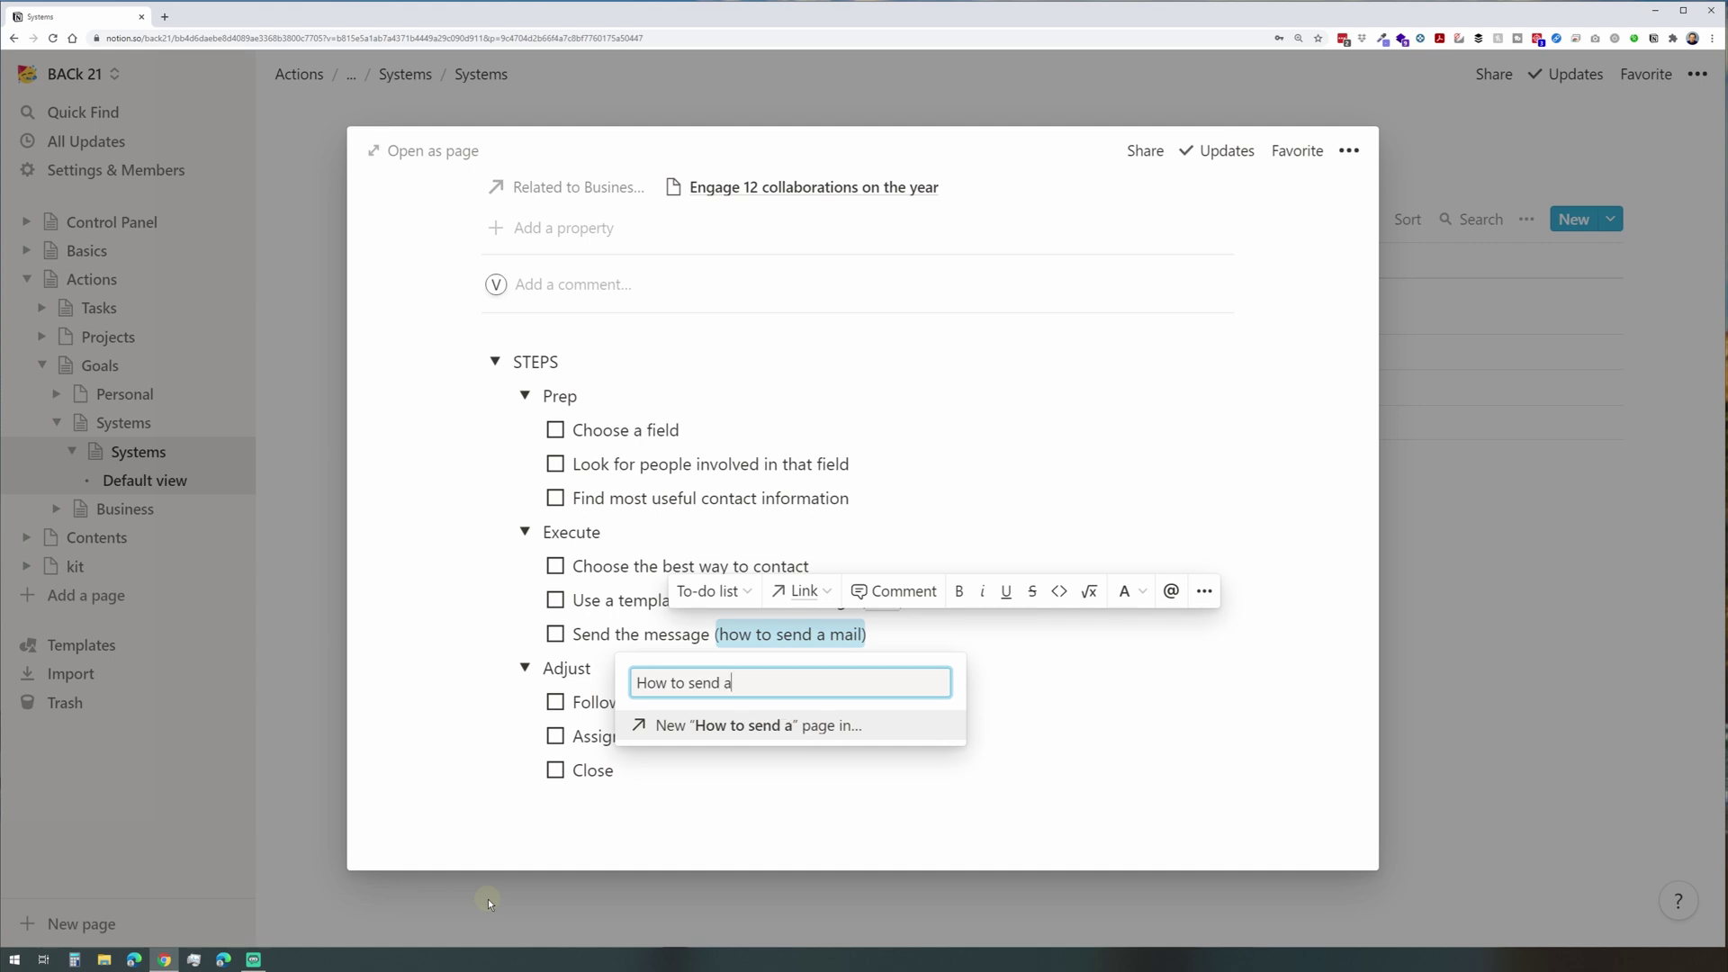
{"action": "left_click", "coordinate": [730, 725]}
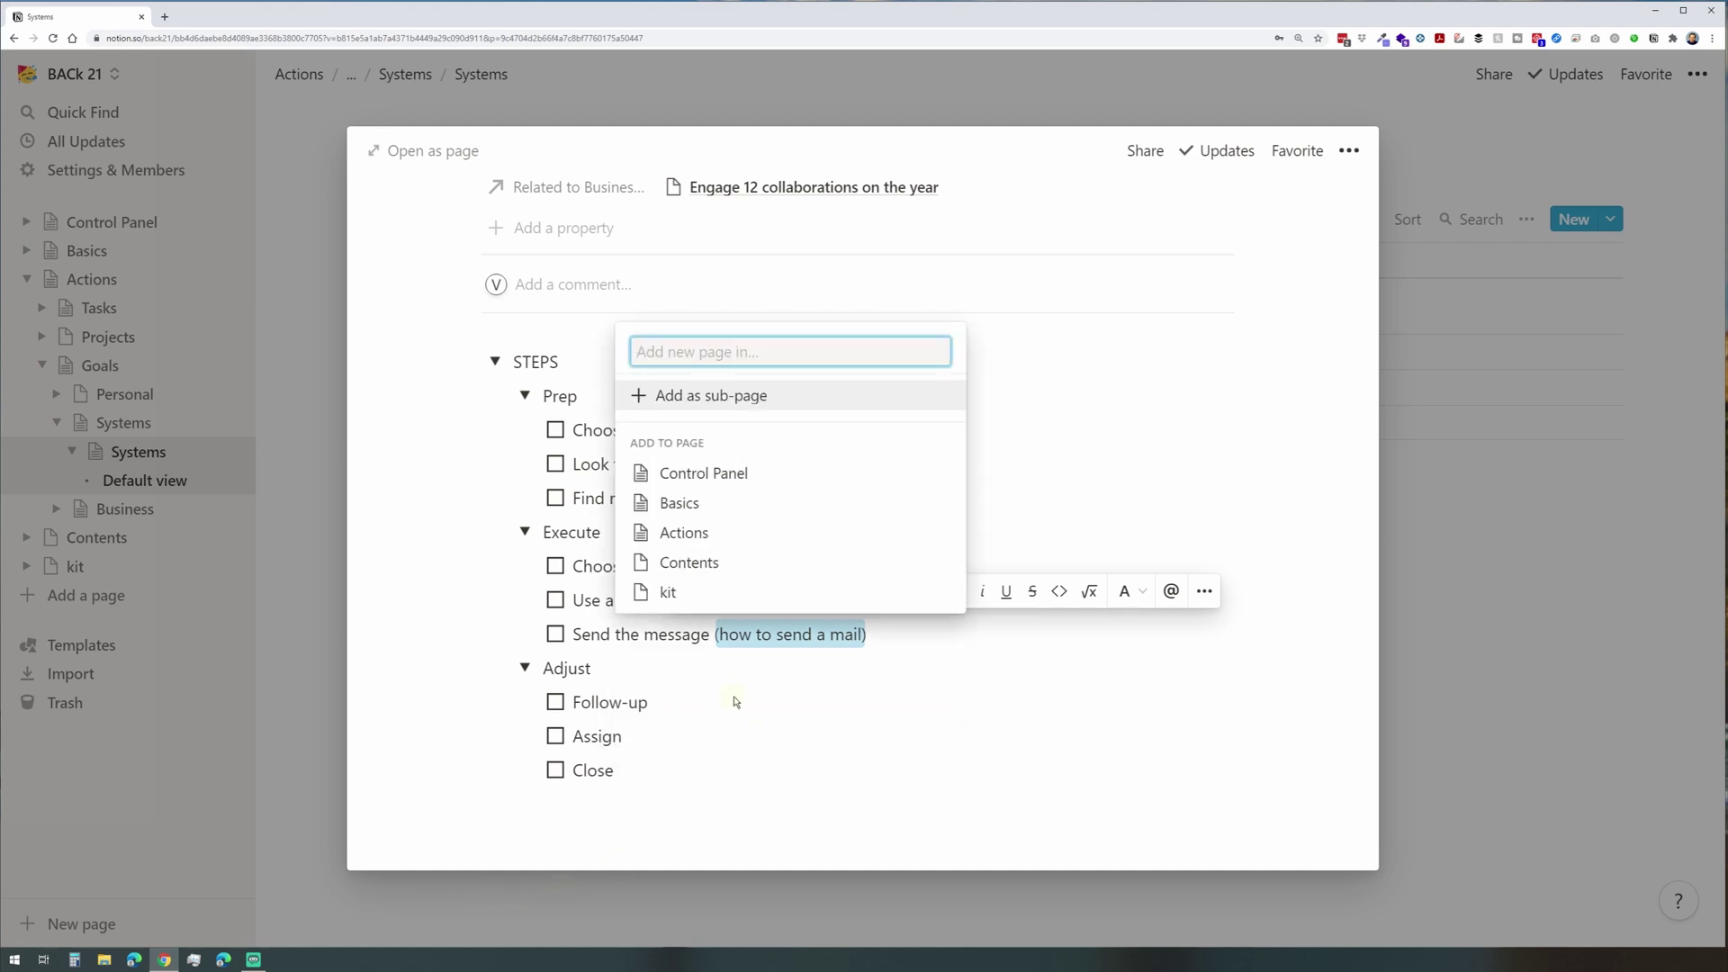
{"action": "left_click", "coordinate": [684, 532]}
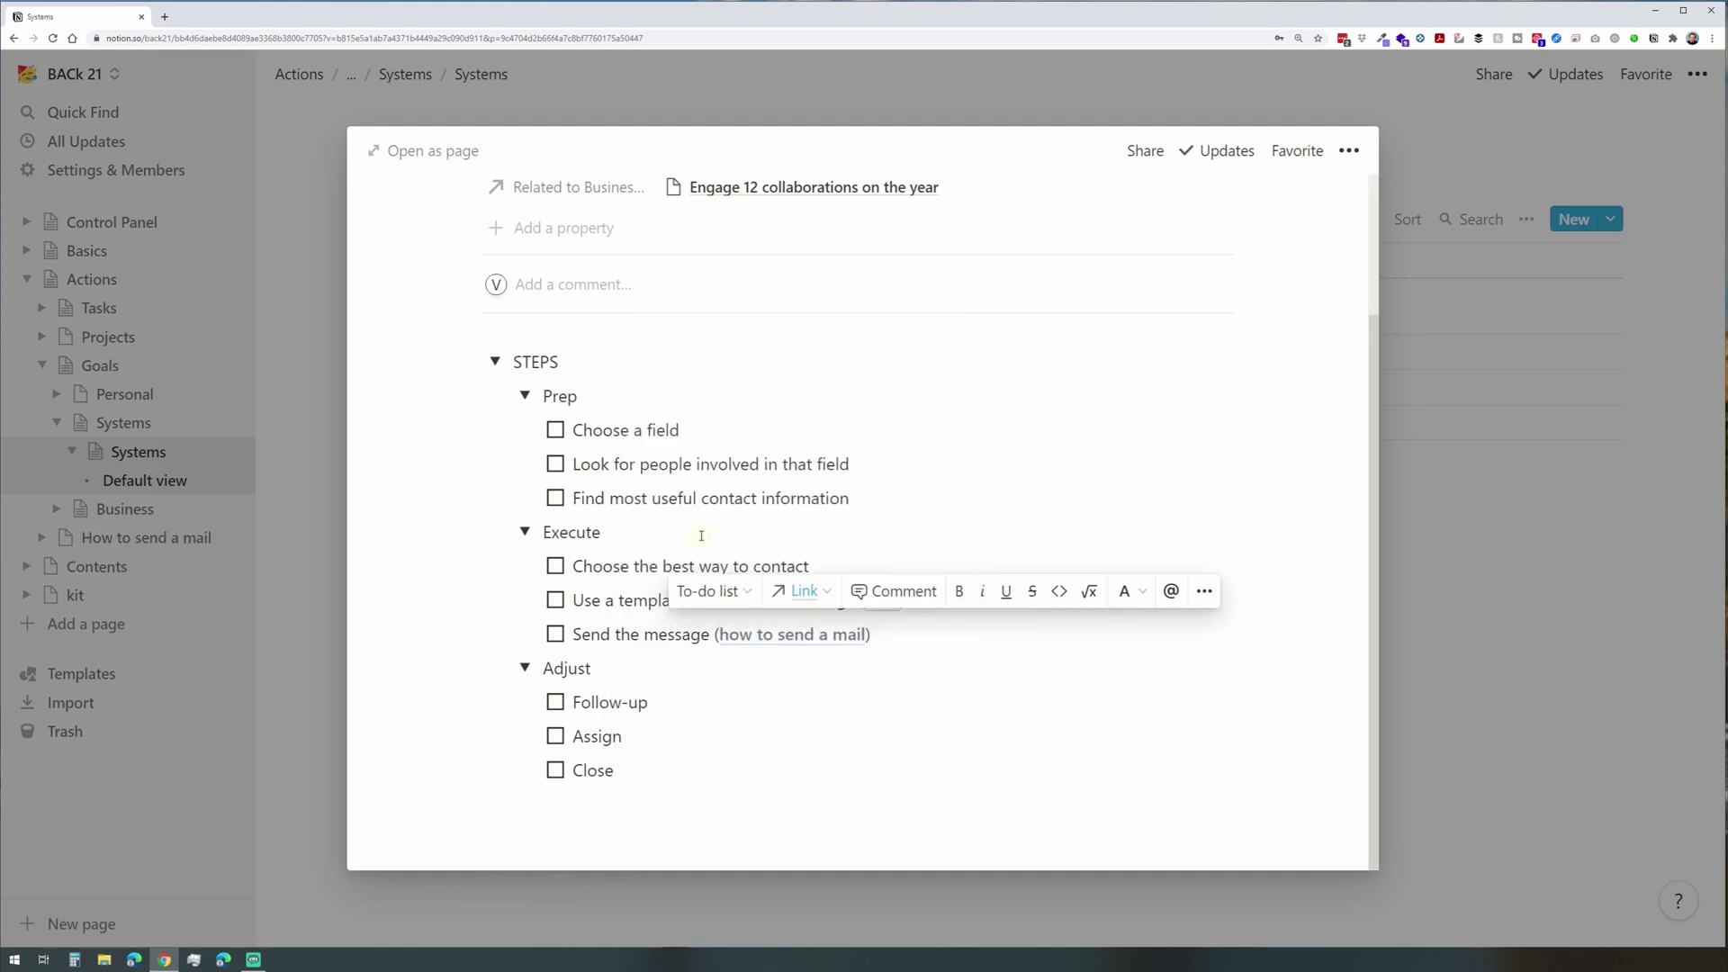
{"action": "left_click", "coordinate": [204, 559]}
{"action": "left_click_drag", "start_coordinate": [58, 538], "coordinate": [138, 459]}
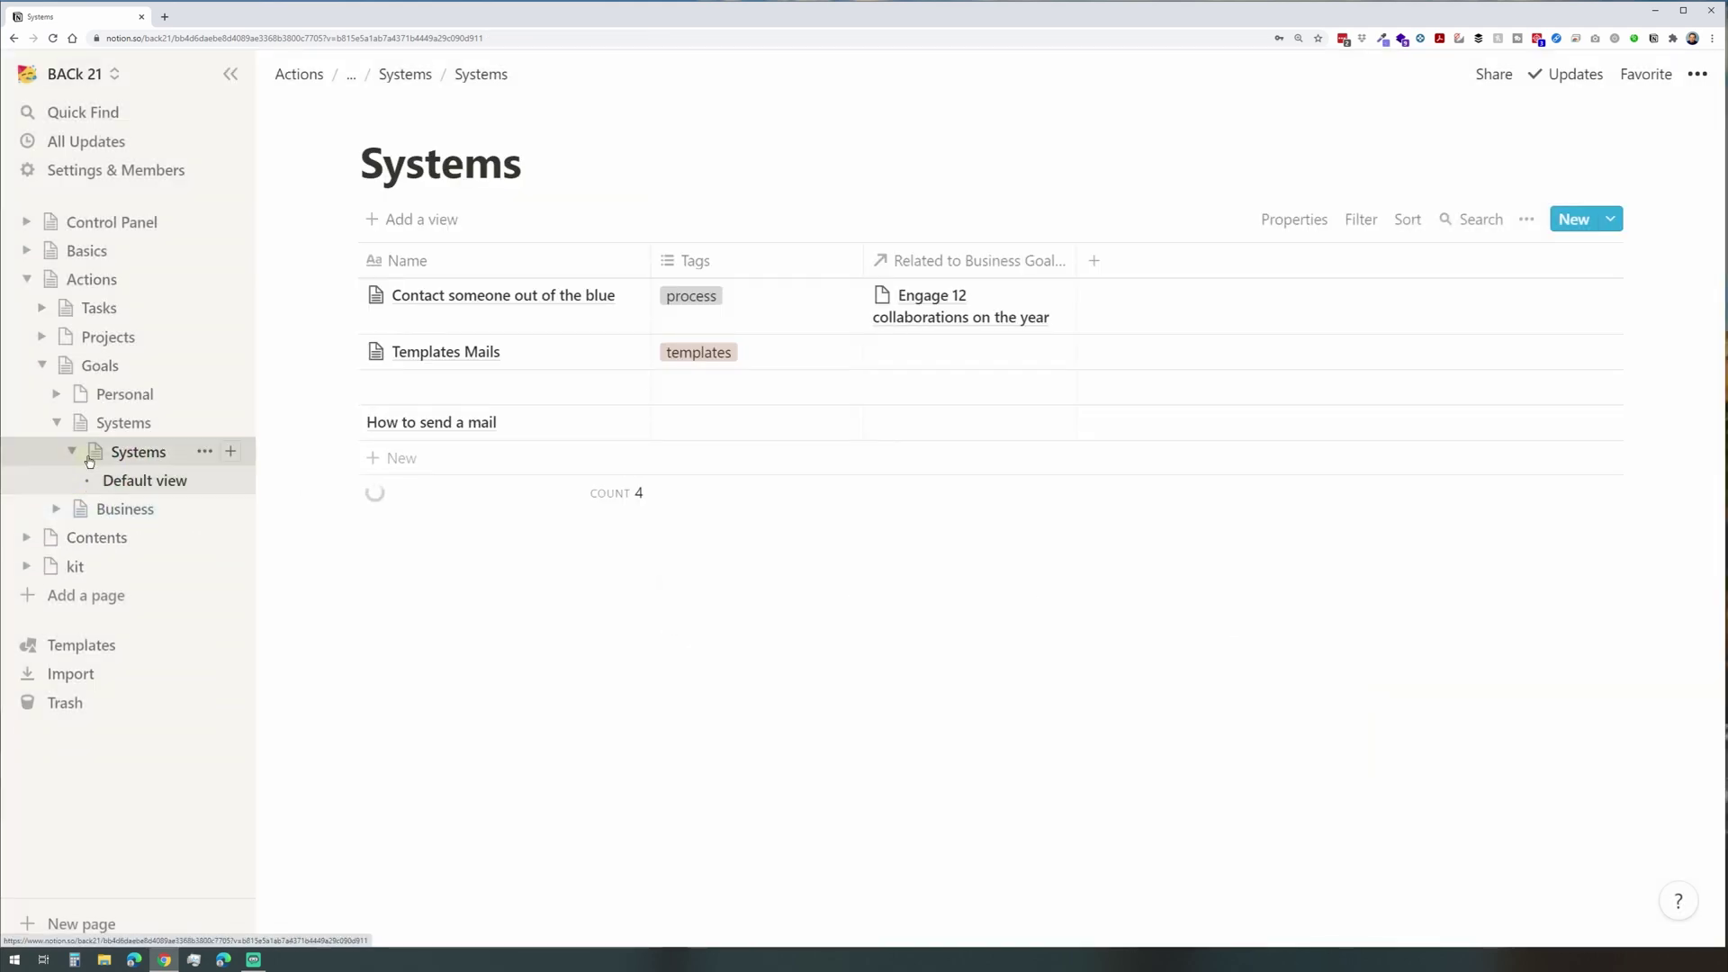
Move the How to send a mail row into third place in Systems and open it.
{"action": "left_click", "coordinate": [171, 423]}
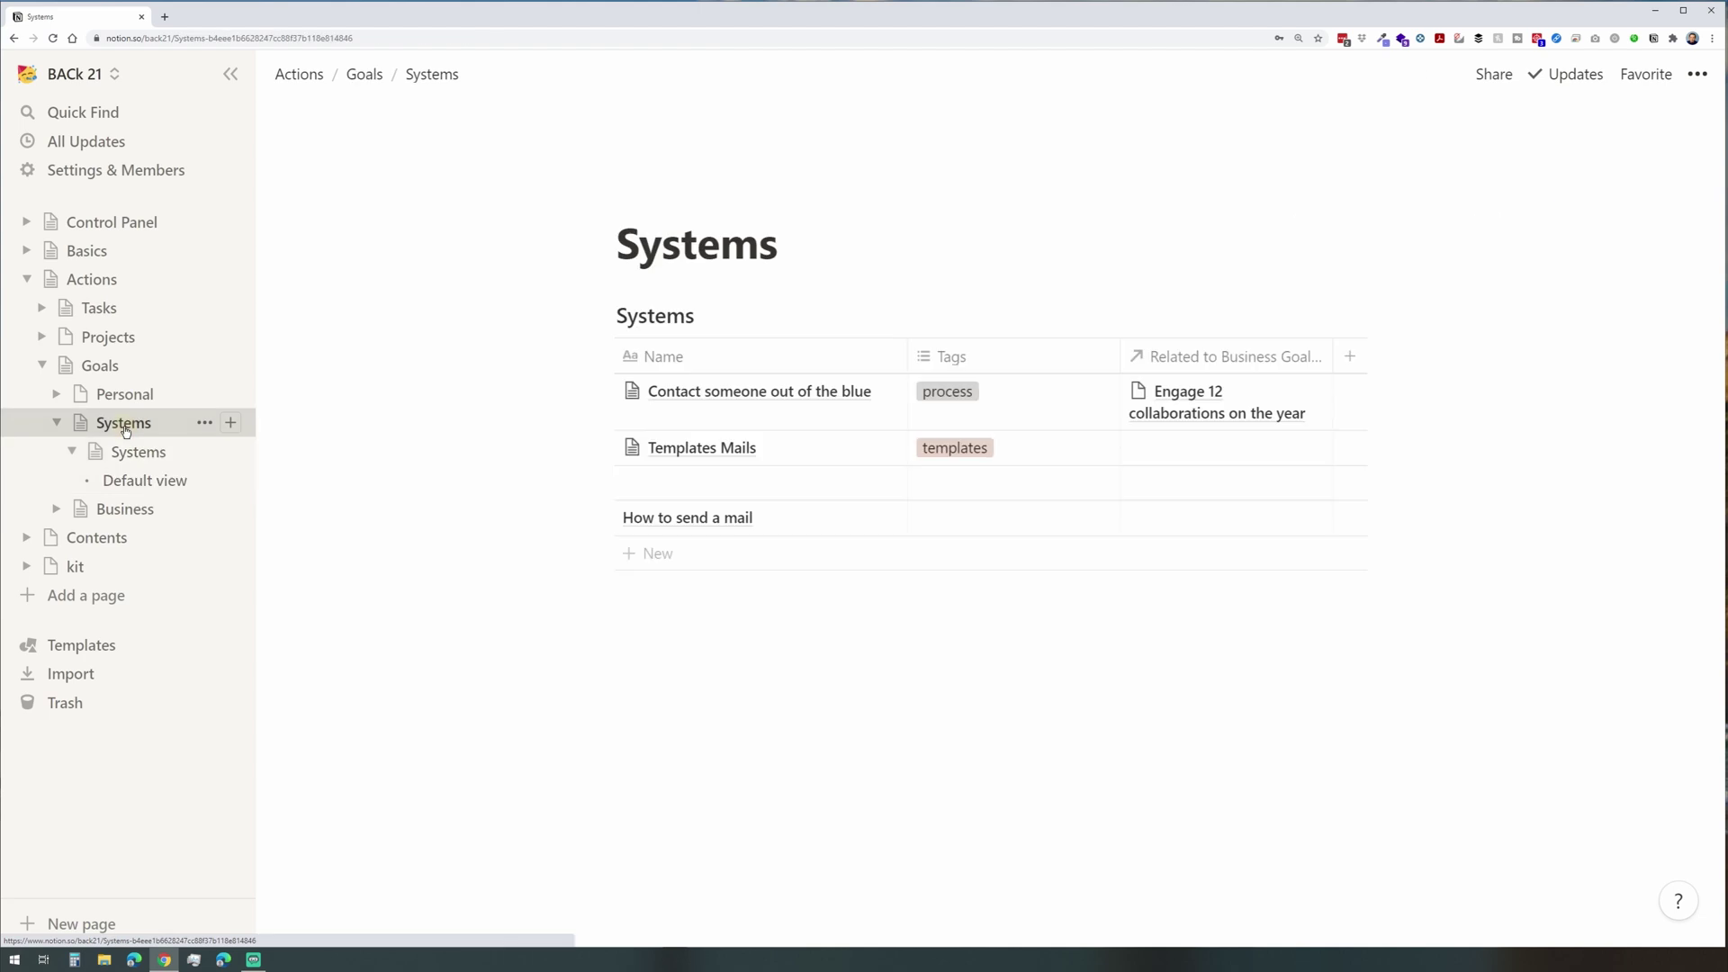
{"action": "left_click_drag", "start_coordinate": [602, 517], "coordinate": [650, 504]}
{"action": "left_click", "coordinate": [666, 682]}
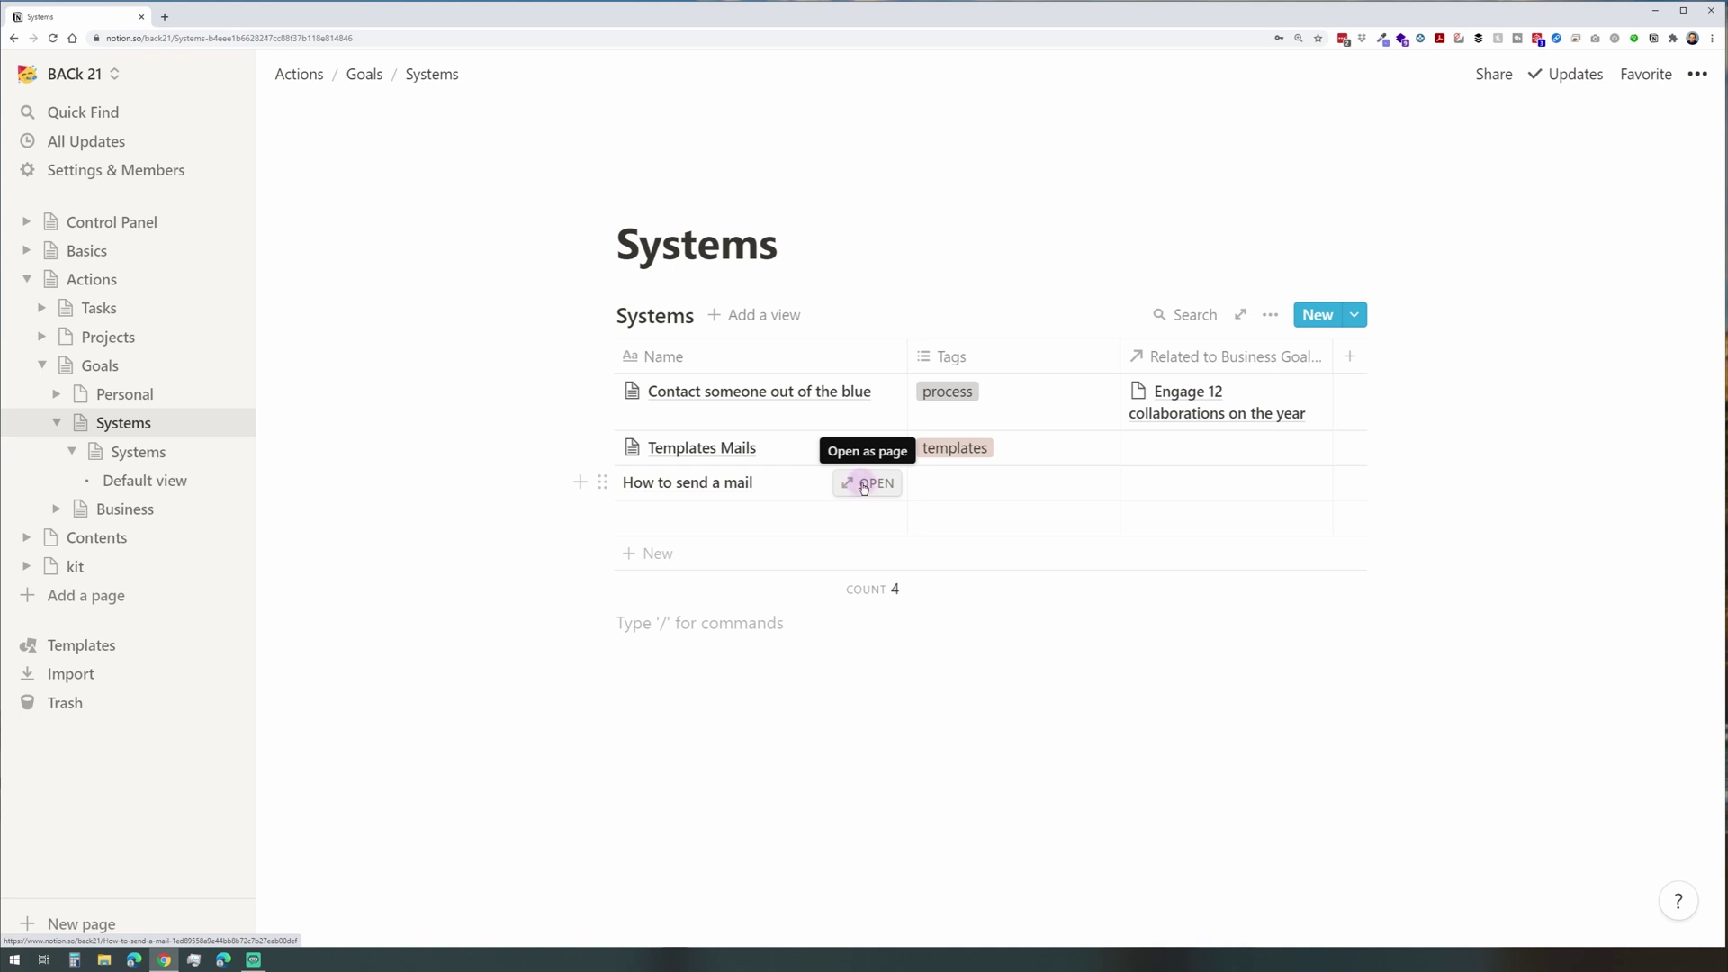
{"action": "left_click", "coordinate": [863, 484]}
Write the lines 'Webmail adress to use :', 'Login :' and 'Pass :' in the page body.
{"action": "left_click", "coordinate": [586, 540]}
{"action": "type", "text": "Webmail adress to use :"}
{"action": "key", "text": "Return"}
{"action": "type", "text": "Login :"}
{"action": "key", "text": "Return"}
{"action": "type", "text": "Pass :"}
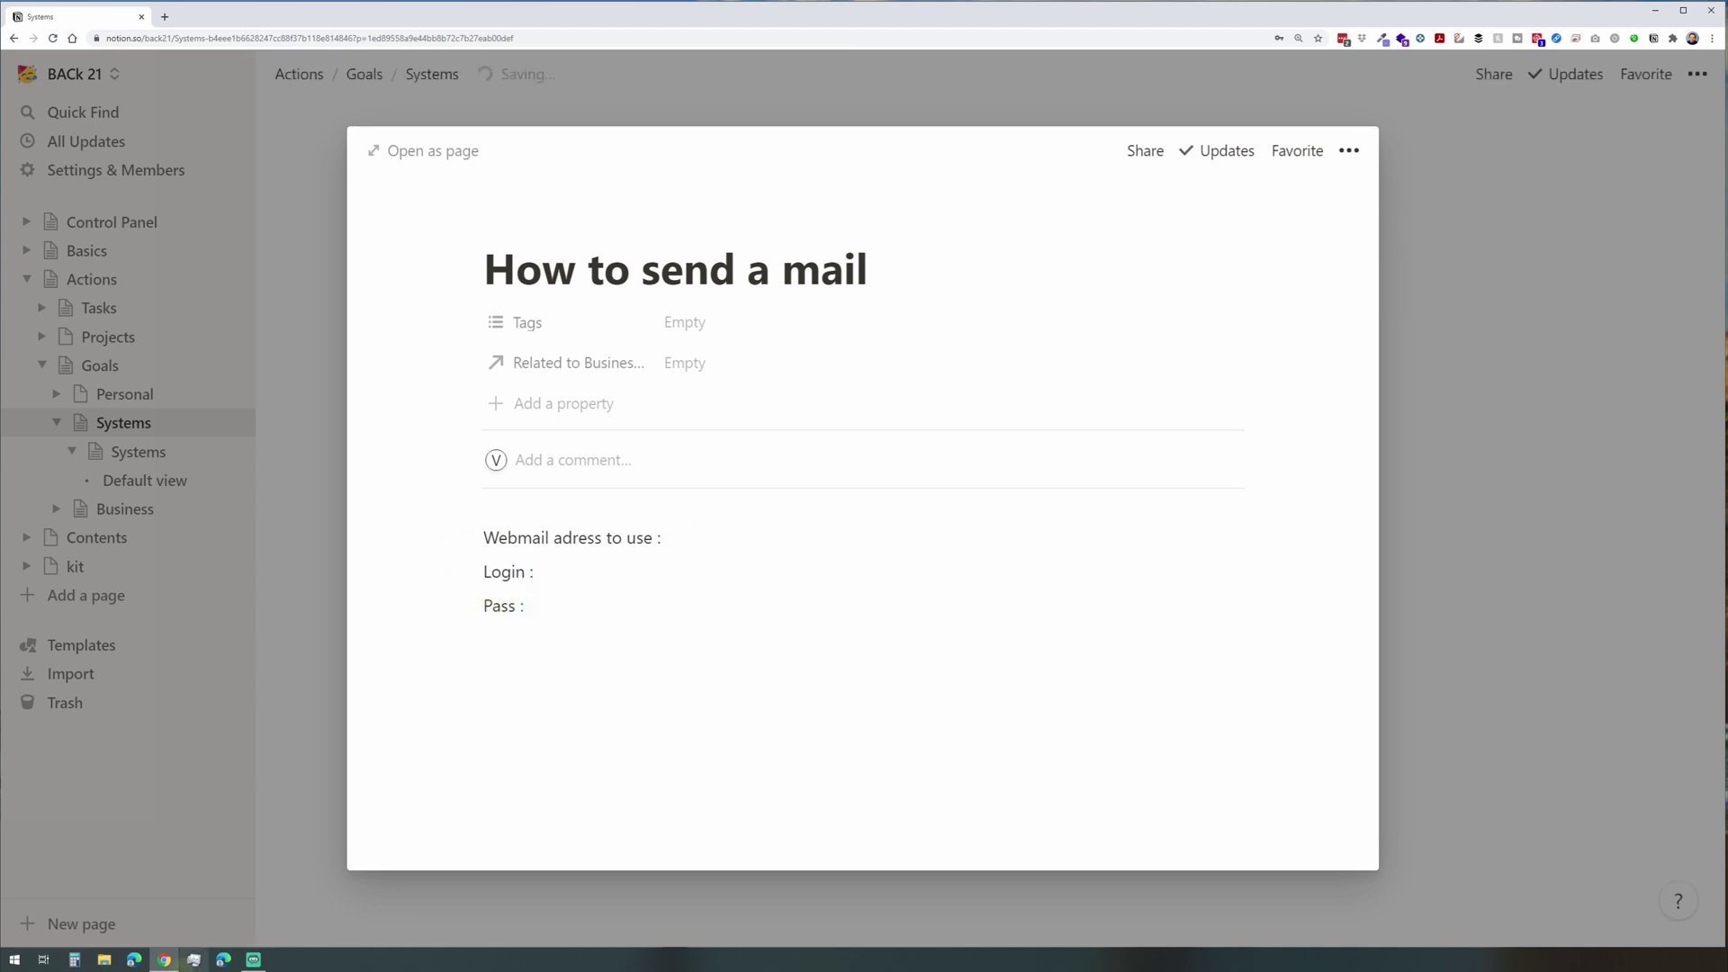
{"action": "key", "text": "ctrl+v"}
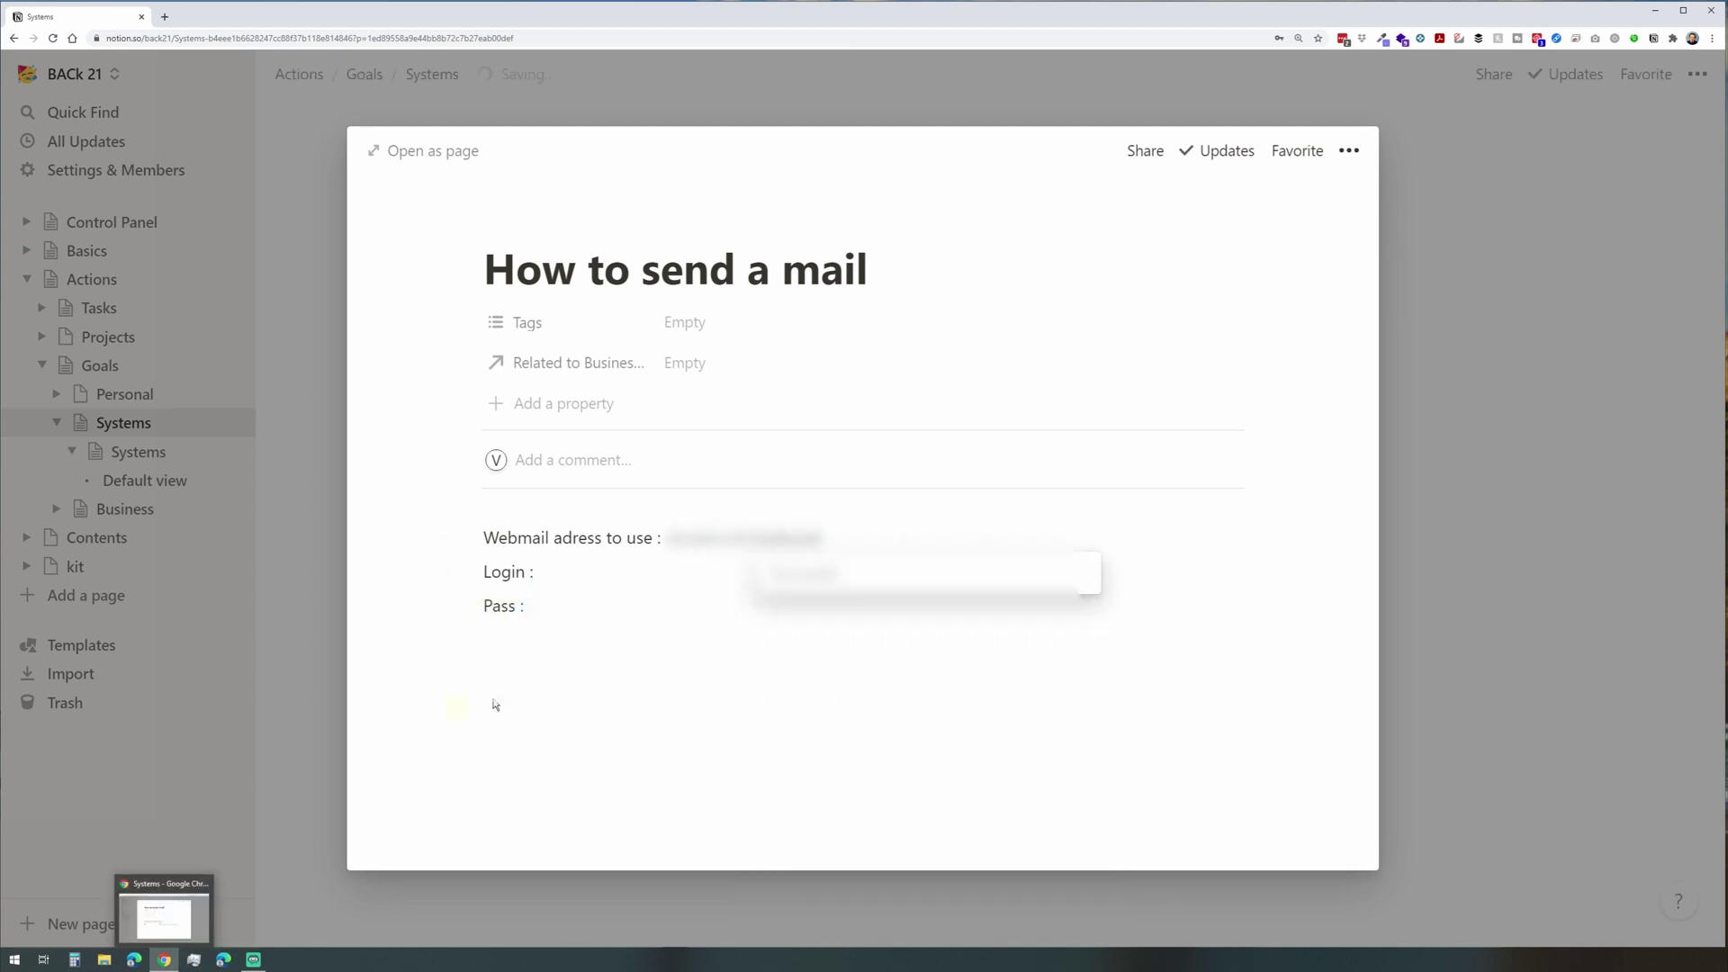
{"action": "left_click", "coordinate": [667, 538]}
{"action": "type", "text": "https://"}
{"action": "left_click", "coordinate": [670, 535]}
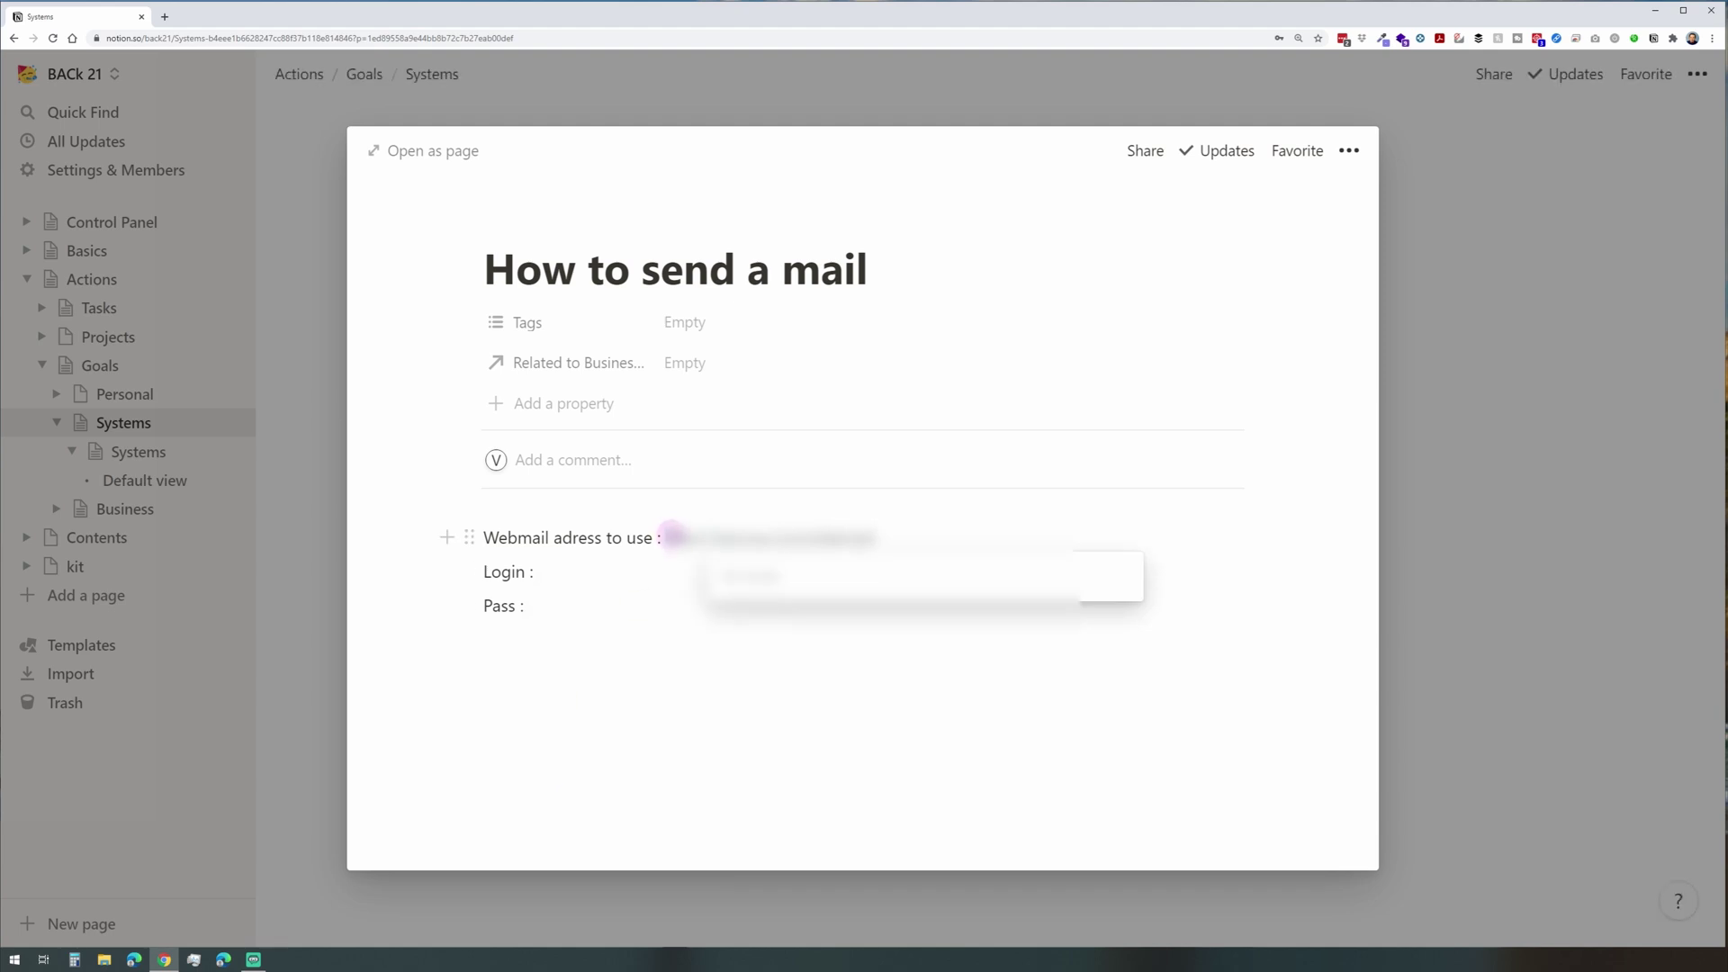
{"action": "left_click_drag", "start_coordinate": [670, 534], "coordinate": [904, 538]}
{"action": "left_click", "coordinate": [706, 494]}
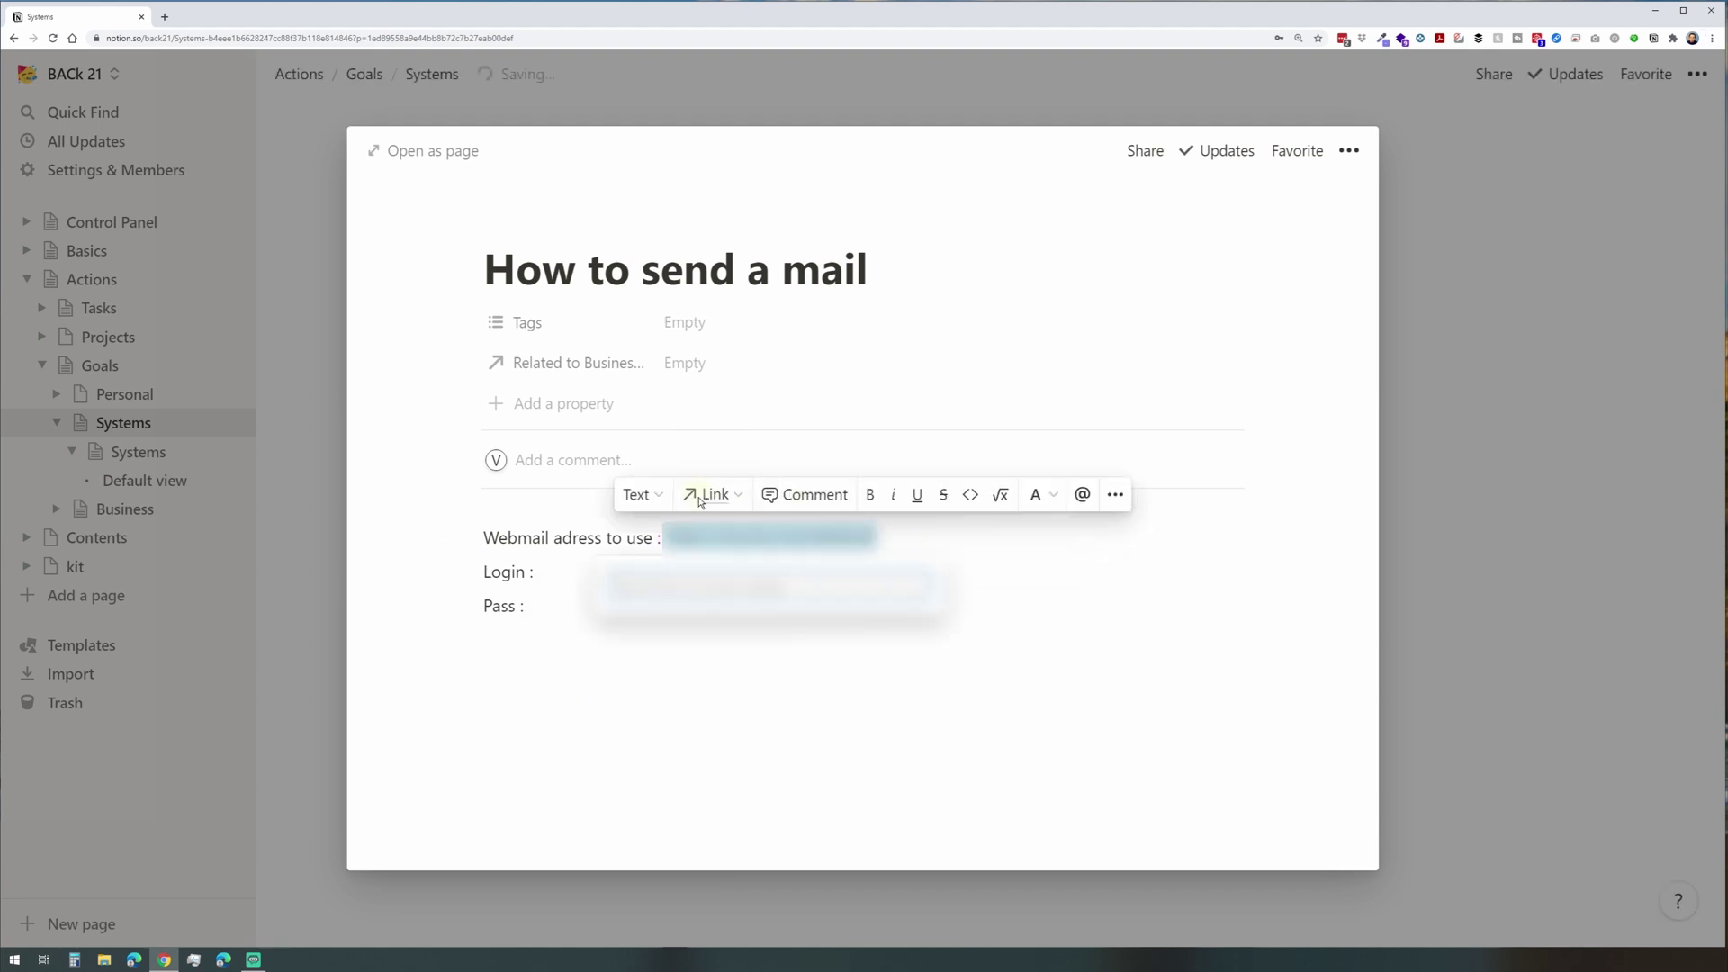
{"action": "key", "text": "BackSpace"}
{"action": "type", "text": "https"}
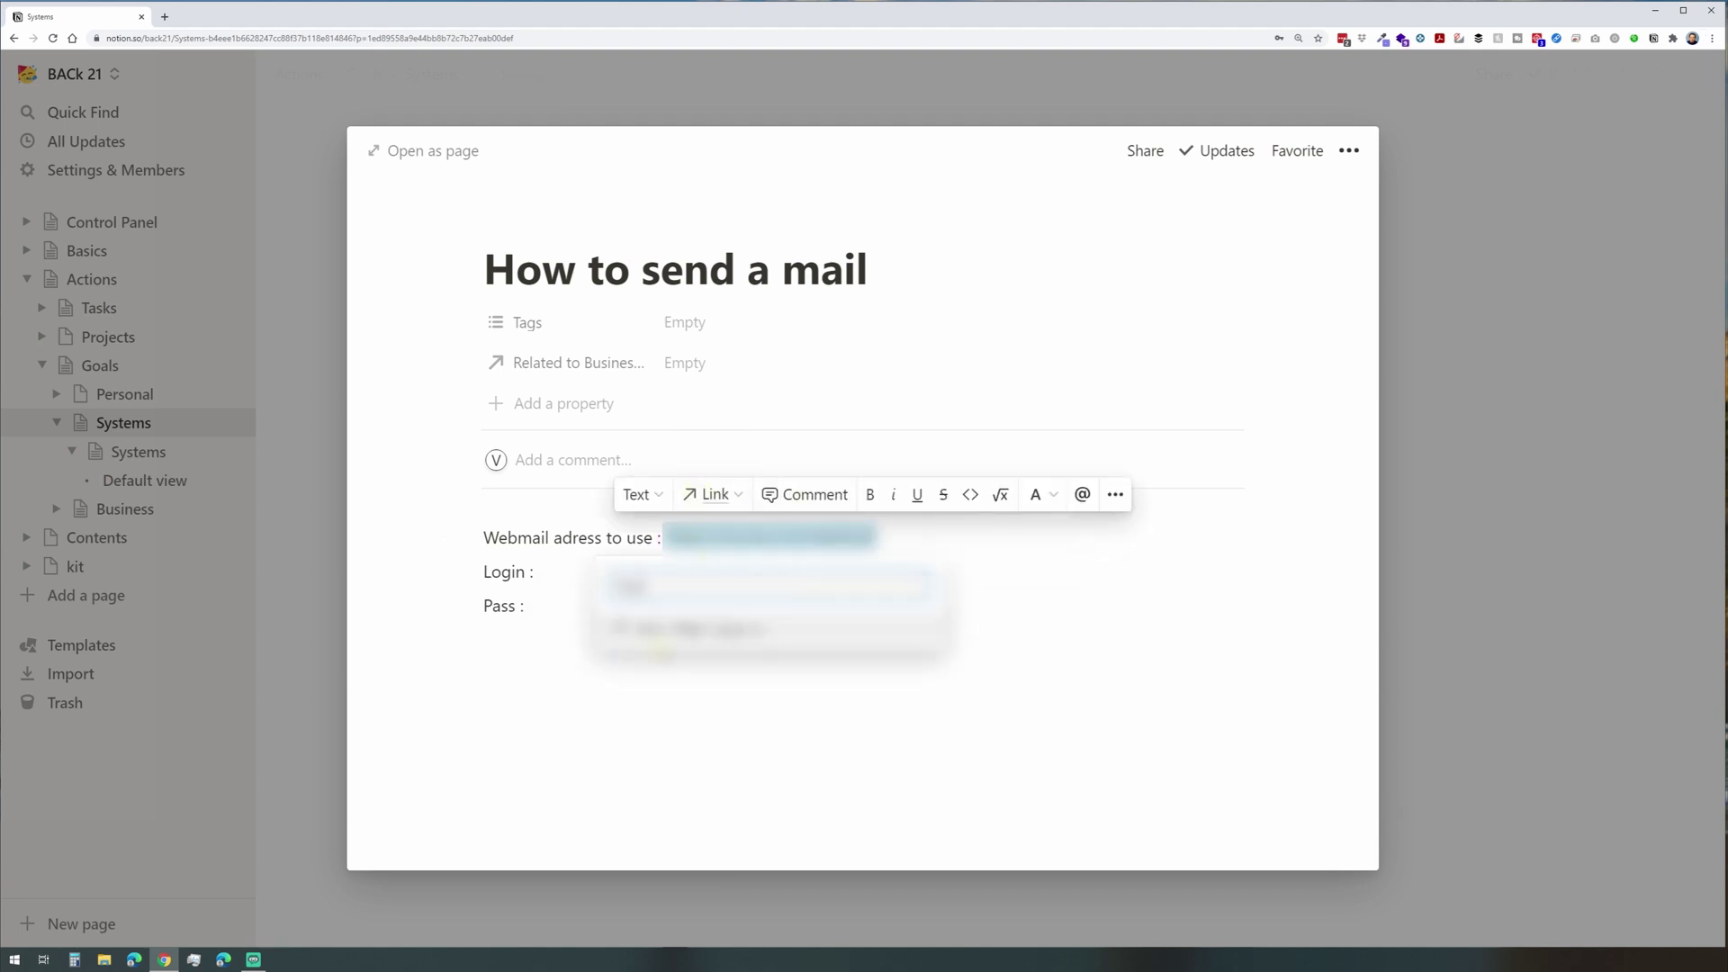
{"action": "type", "text": ":///webmail"}
{"action": "left_click", "coordinate": [706, 630]}
{"action": "left_click", "coordinate": [645, 573]}
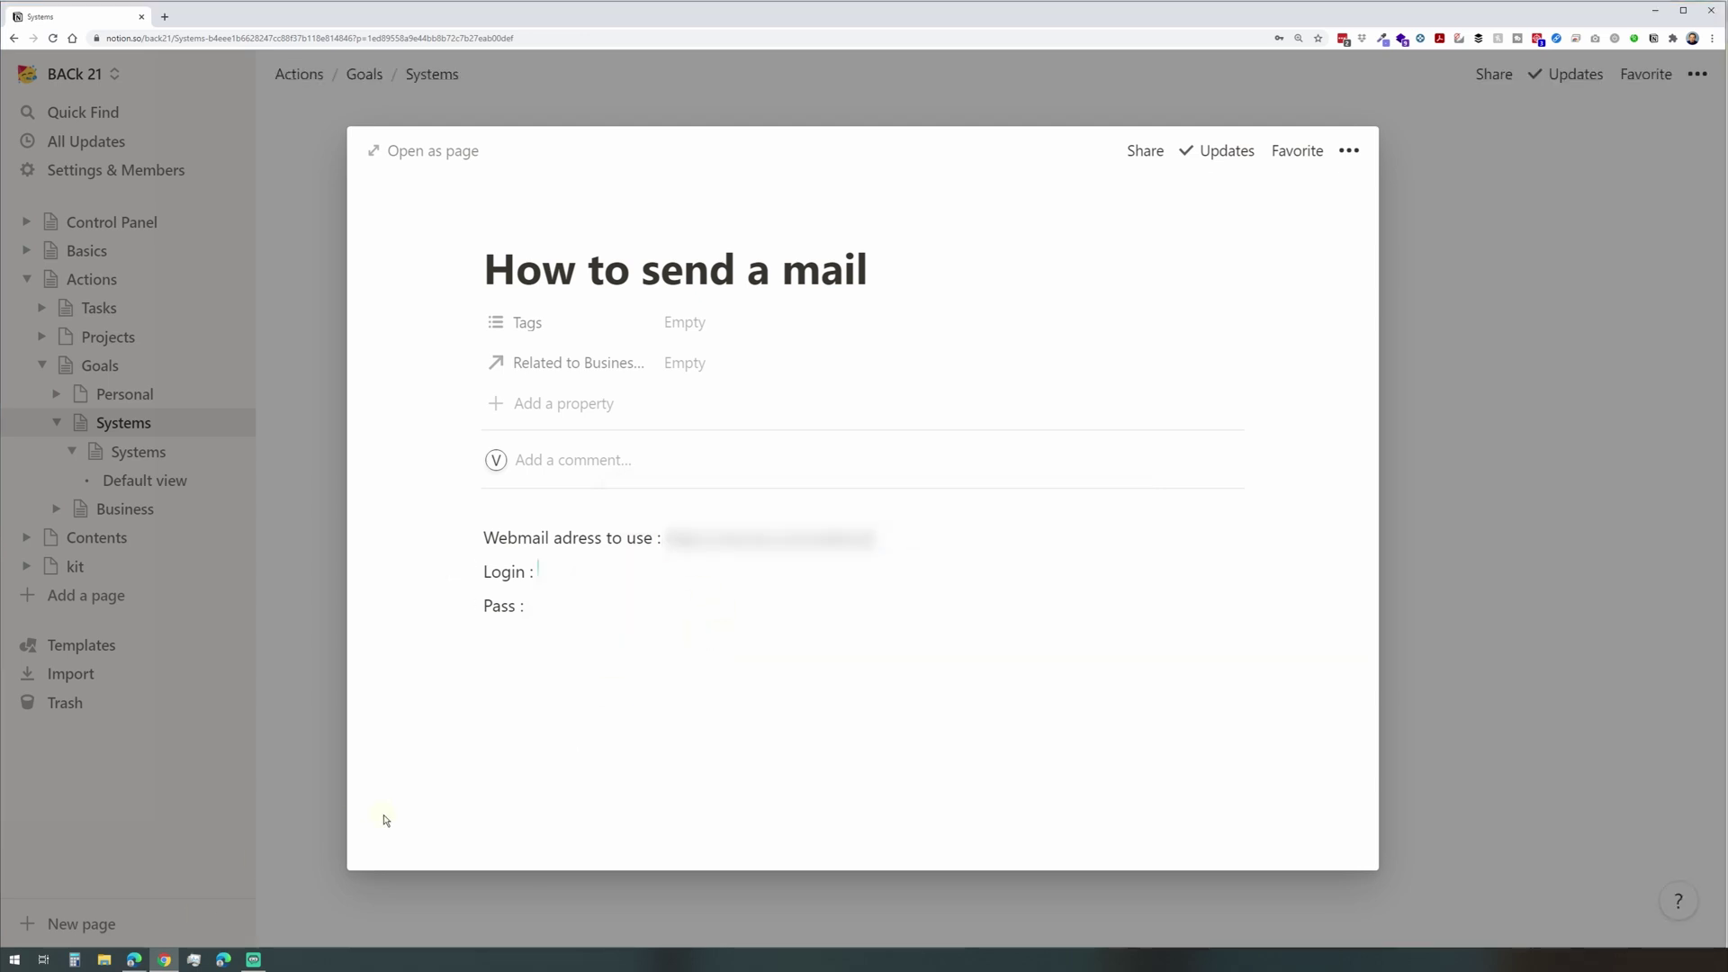
{"action": "type", "text": "username"}
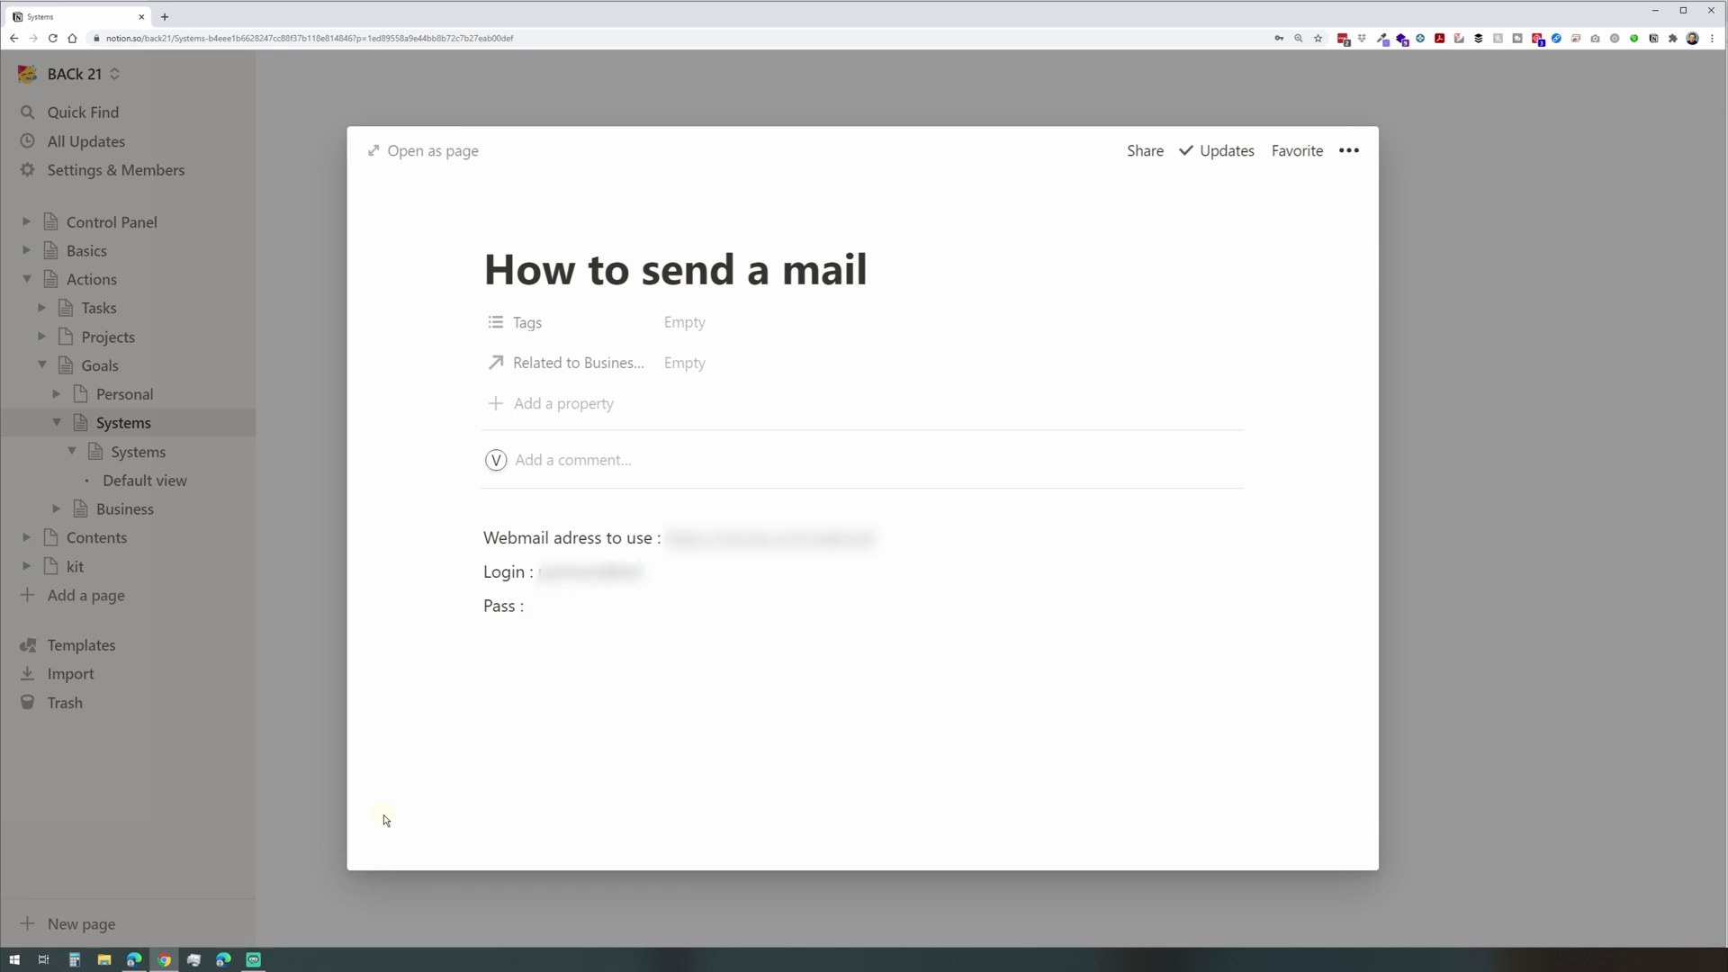
{"action": "type", "text": "pa"}
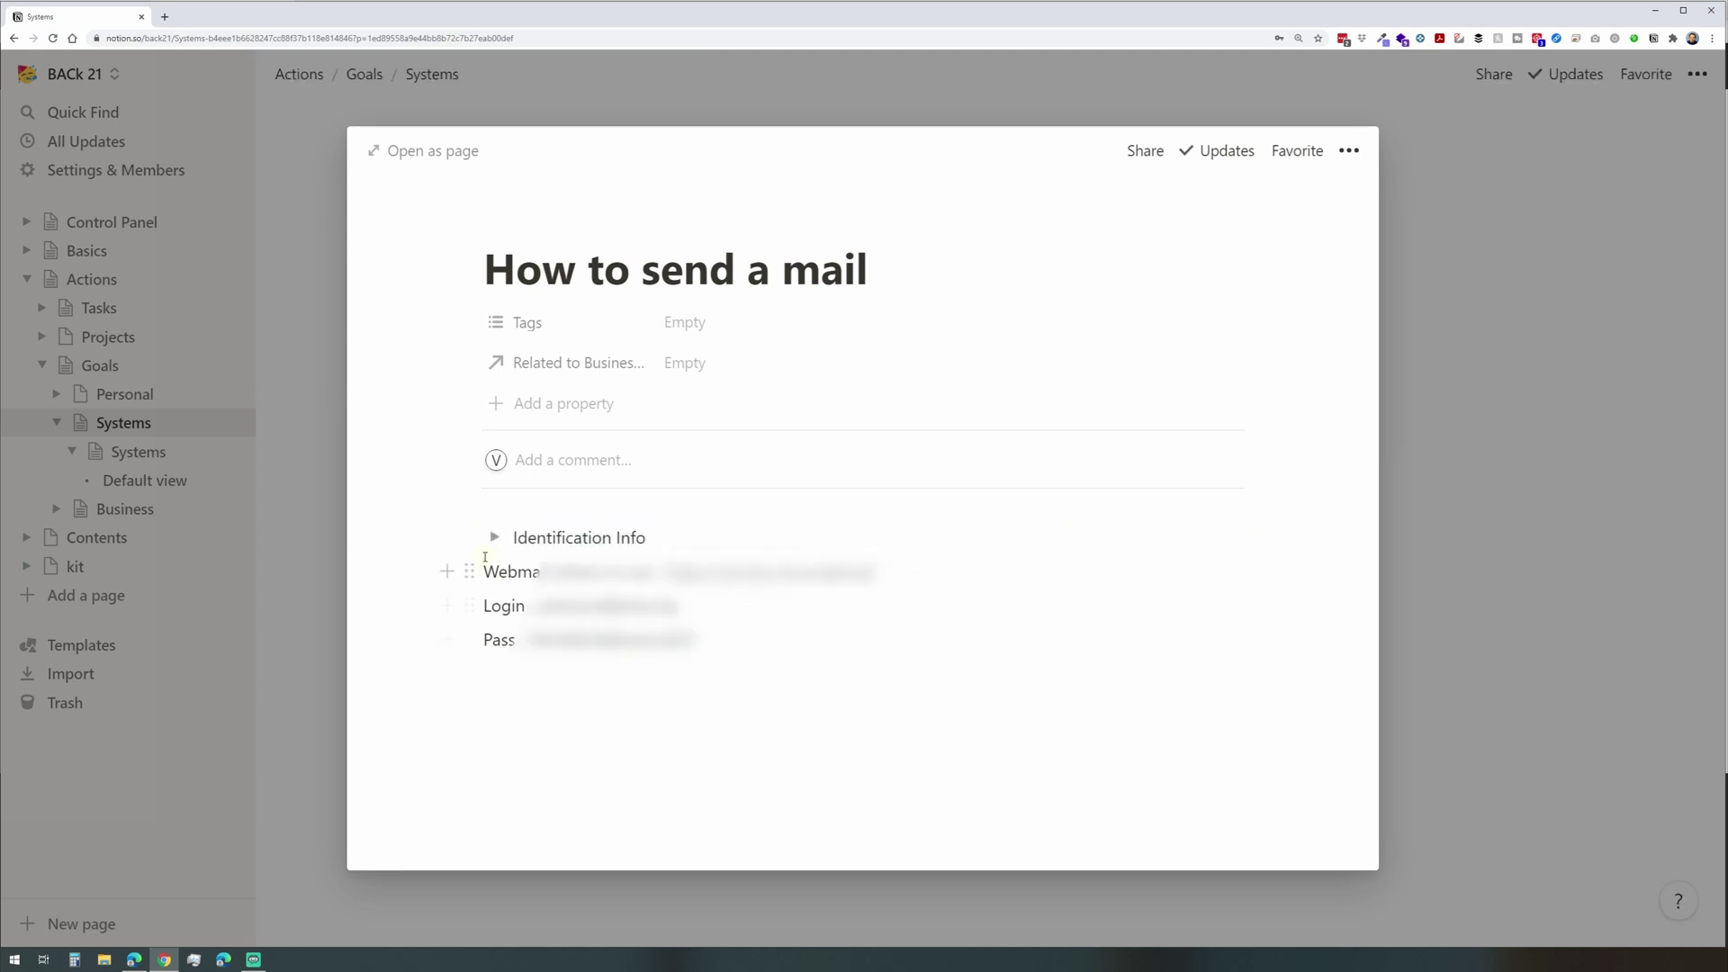
Add a 'Mandatory checklist' toggle block below the login details using /toggle.
{"action": "left_click_drag", "start_coordinate": [385, 636], "coordinate": [540, 537]}
{"action": "left_click", "coordinate": [498, 581]}
{"action": "type", "text": "/togg"}
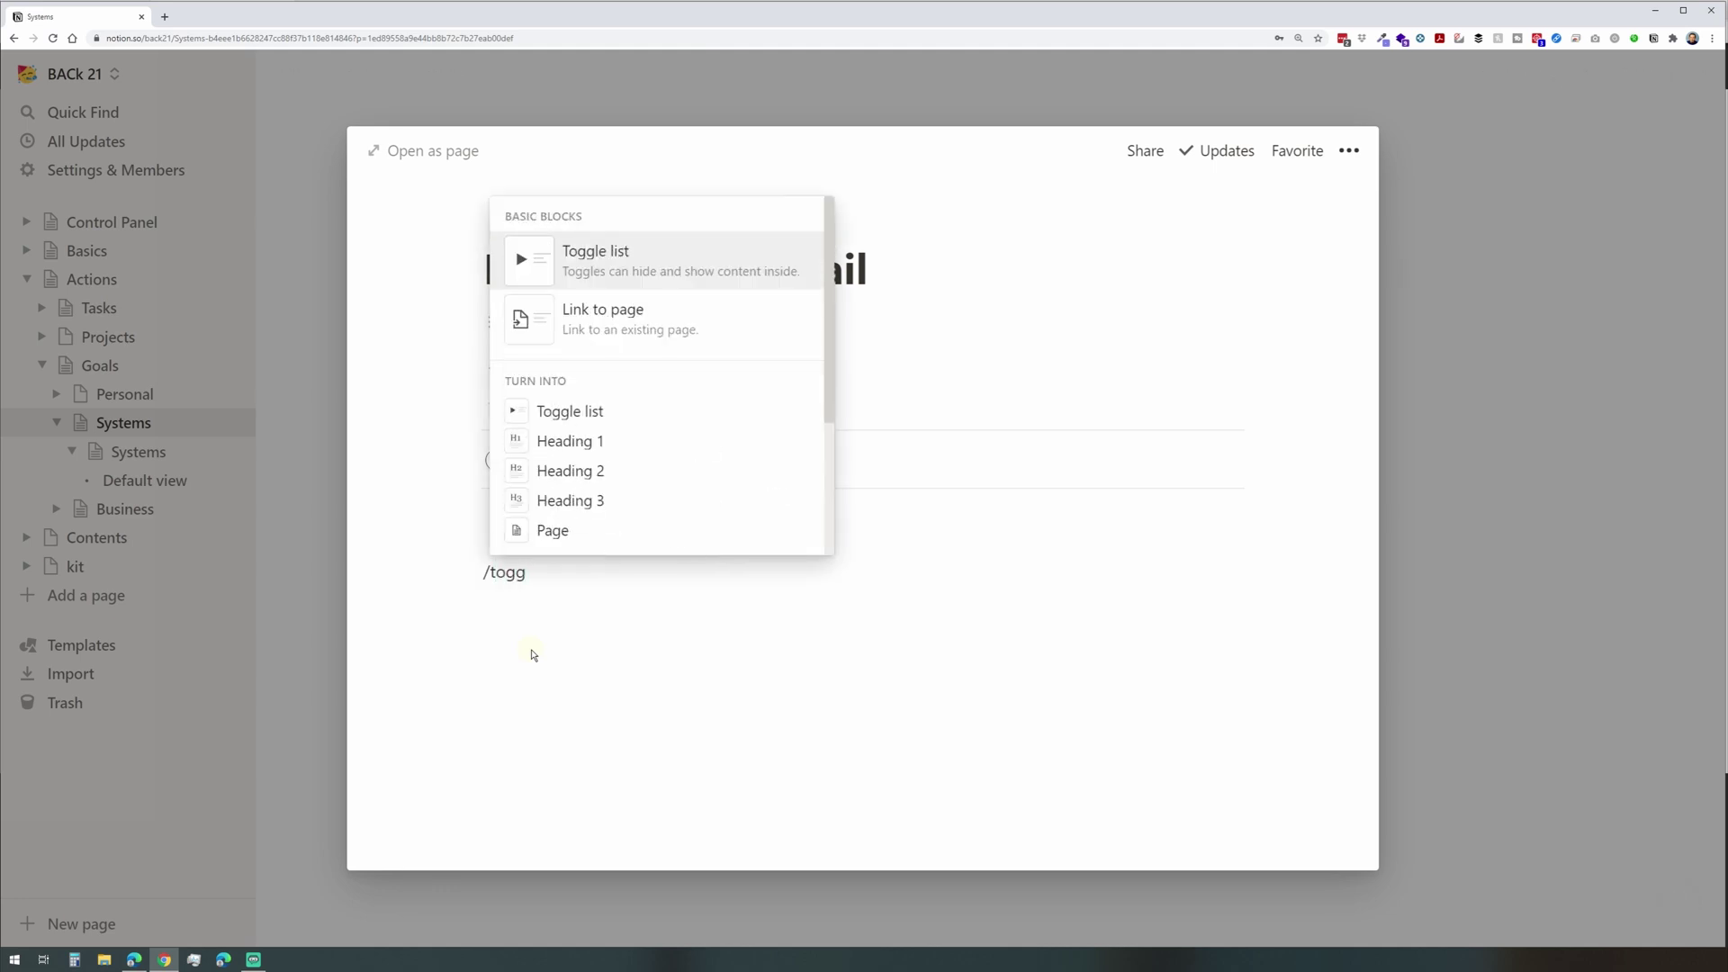
{"action": "key", "text": "Return"}
{"action": "type", "text": "Mandatory"}
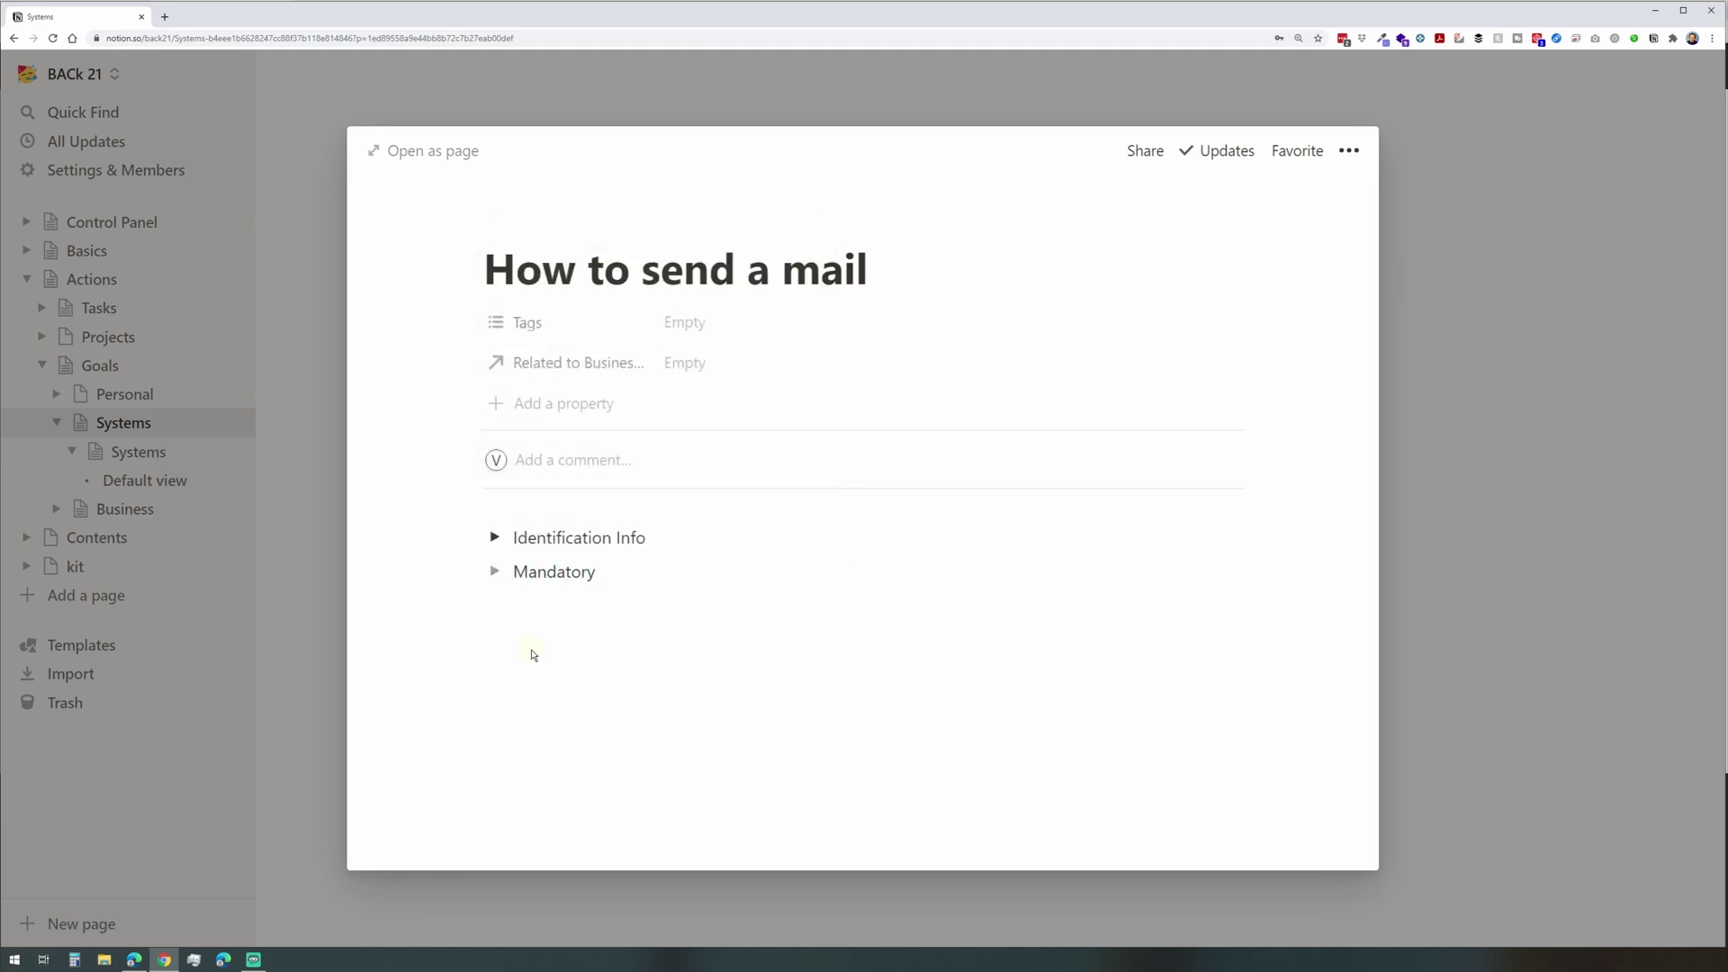
{"action": "key", "text": "Return"}
Inside the toggle, add to-dos 'Use of template', 'Customization of the message' and a BCC-to-colleague item.
{"action": "left_click", "coordinate": [494, 572]}
{"action": "left_click", "coordinate": [544, 604]}
{"action": "type", "text": "/check"}
{"action": "key", "text": "Return"}
{"action": "type", "text": "Use of template"}
{"action": "key", "text": "Return"}
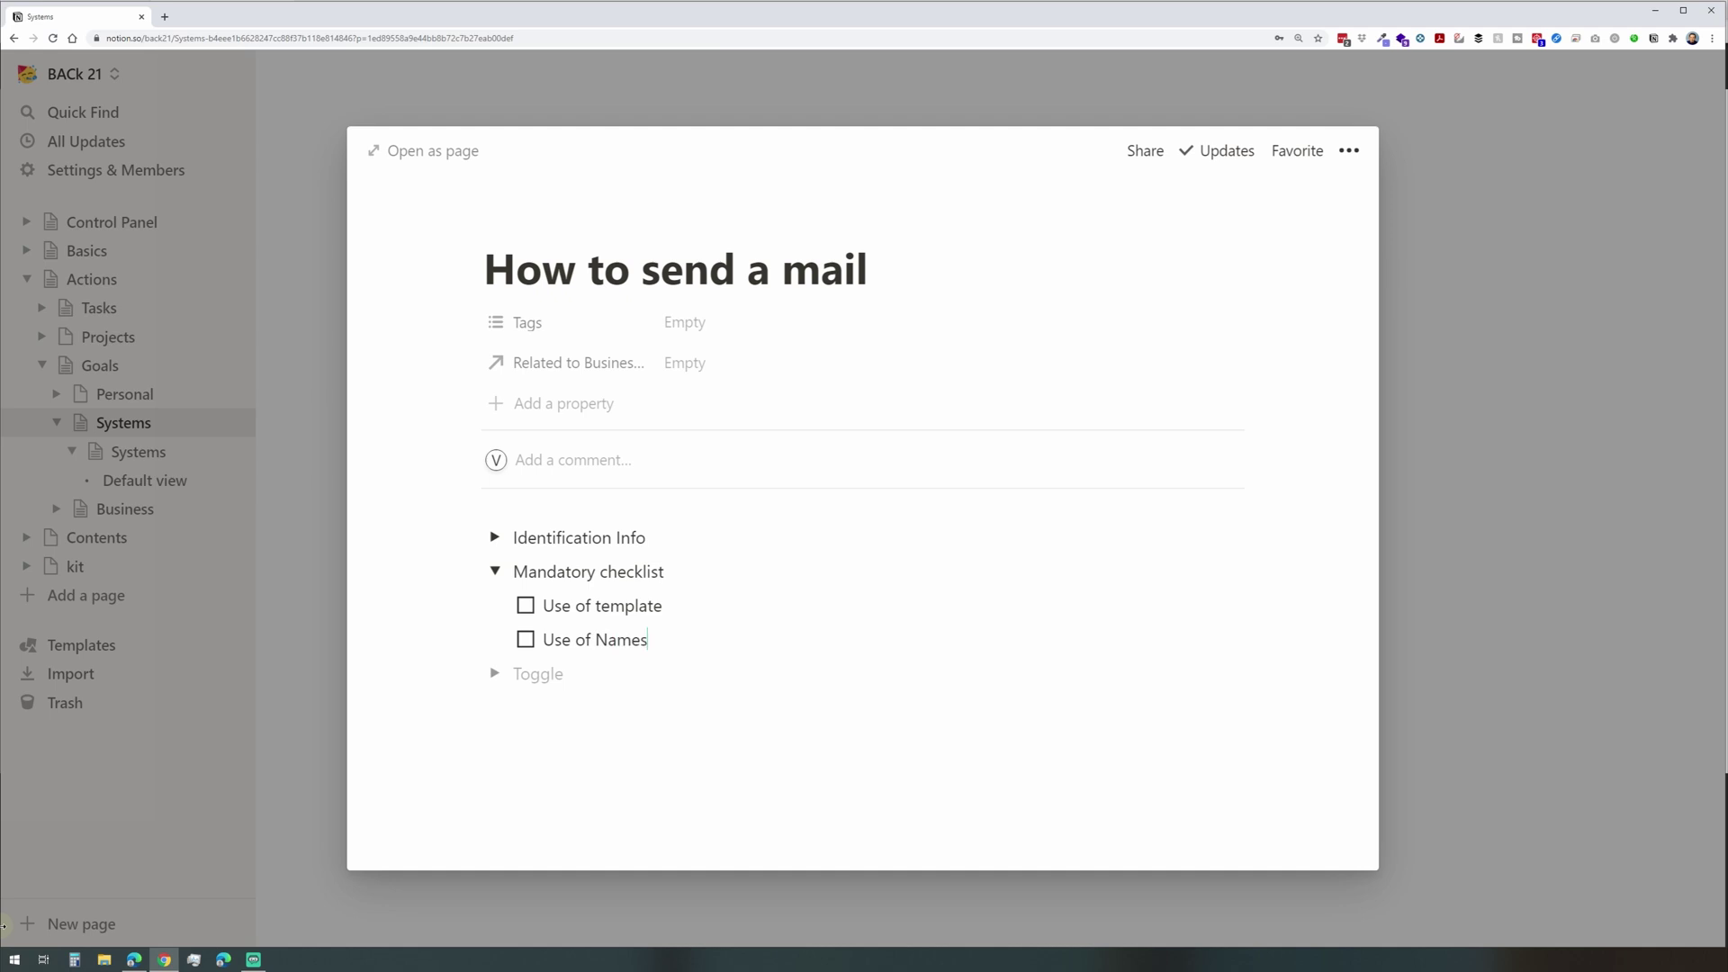
{"action": "key", "text": "Return"}
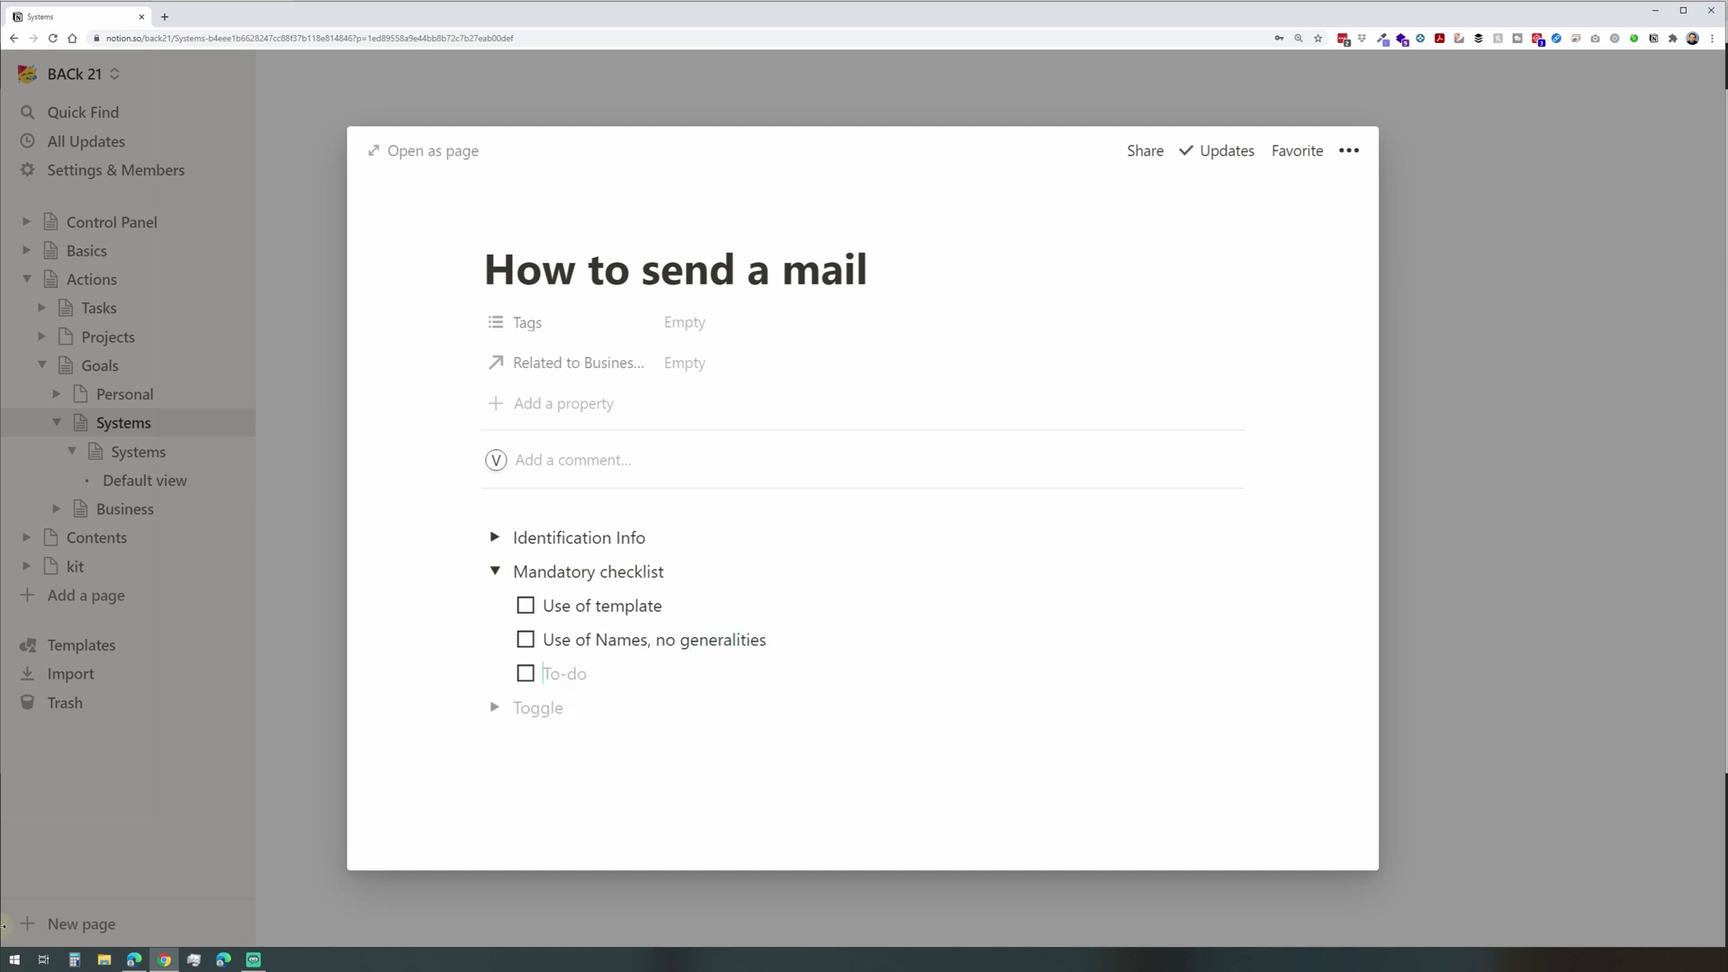
{"action": "type", "text": "Customization of the message"}
{"action": "key", "text": "Return"}
{"action": "type", "text": "BCC to vincen"}
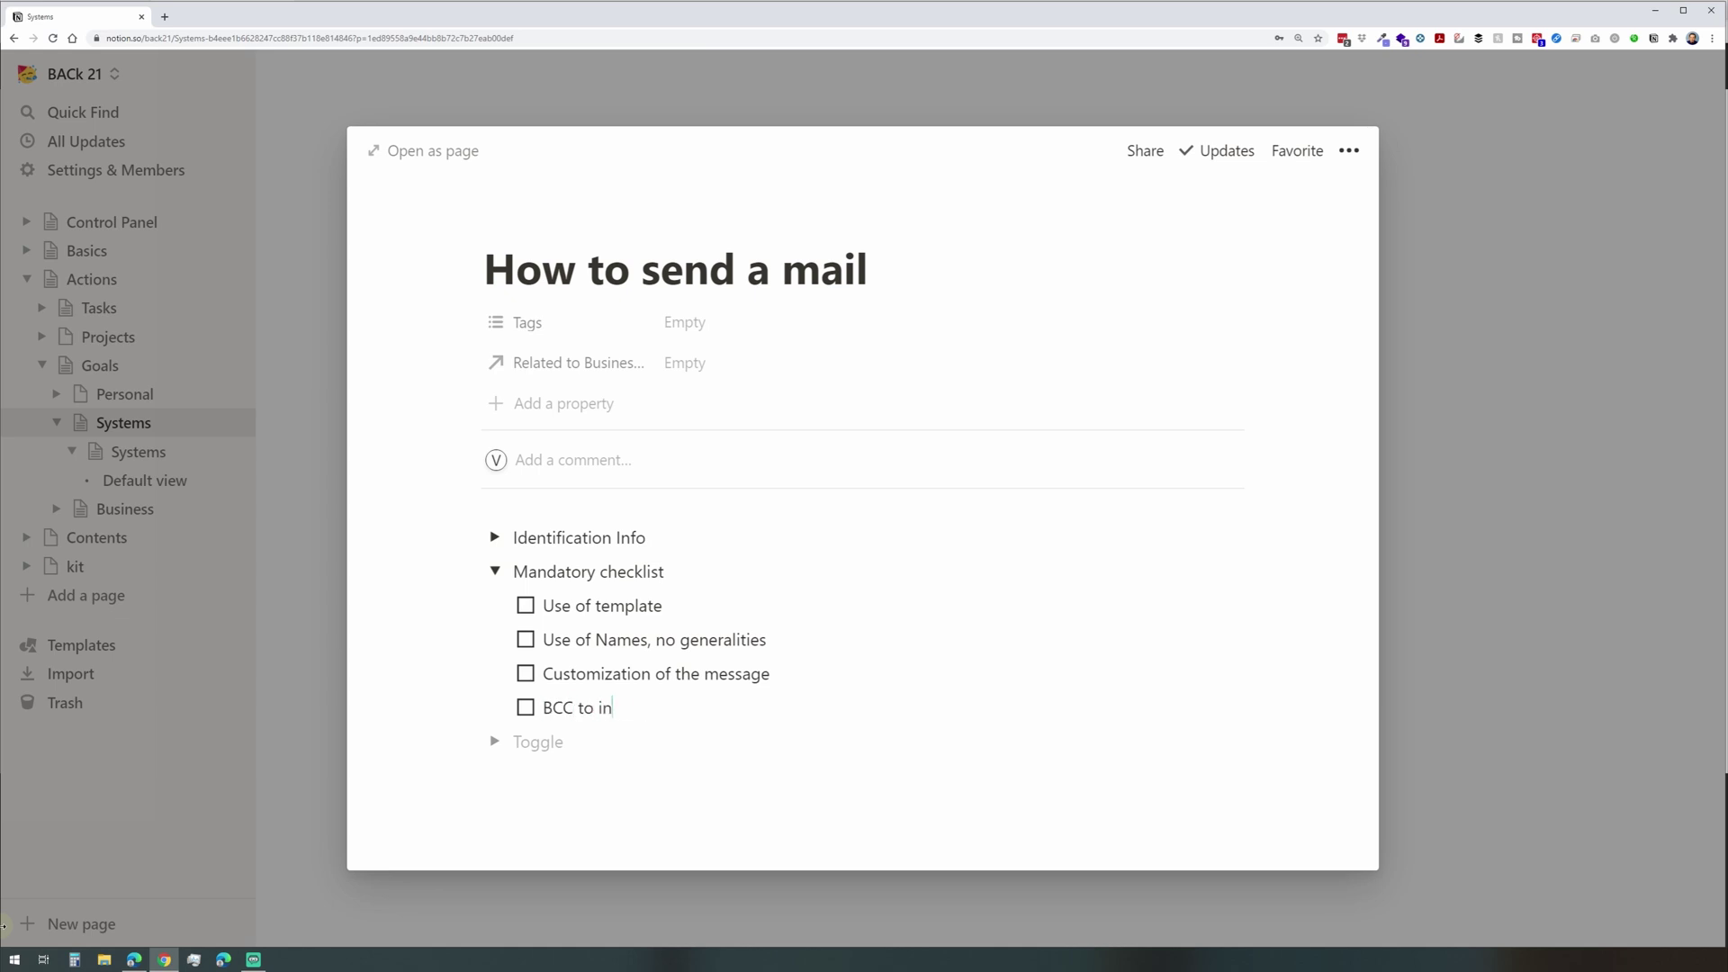
{"action": "left_click", "coordinate": [315, 650]}
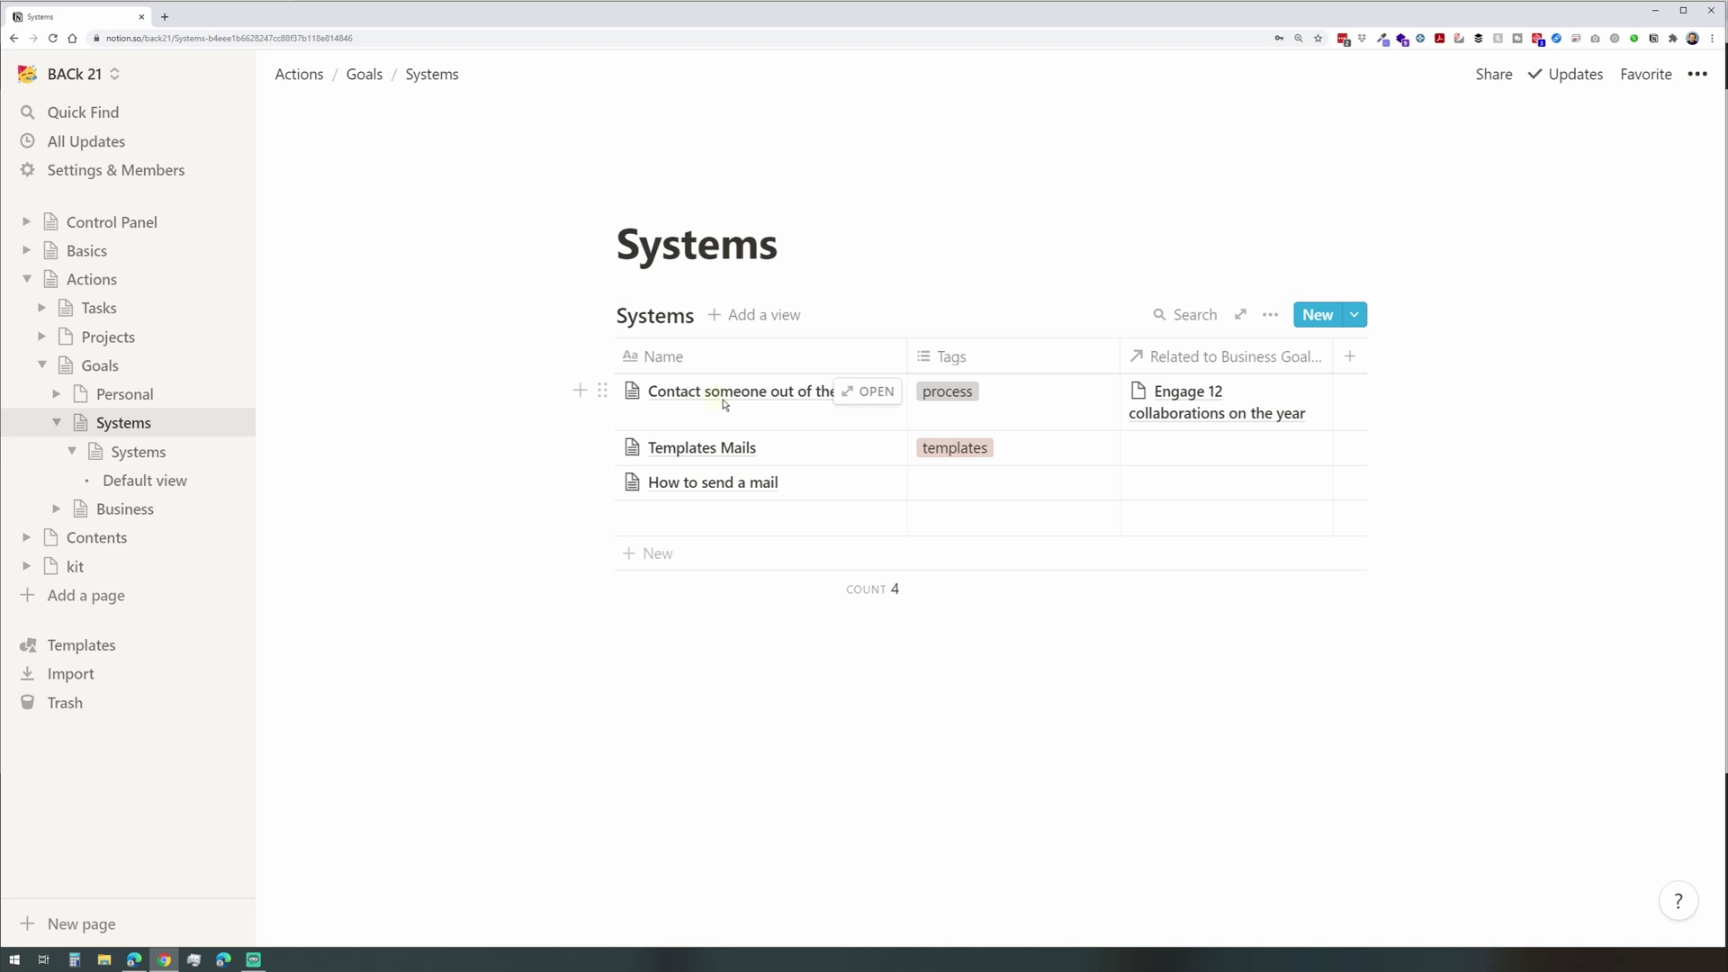
Set the Tags cell of How to send a mail to 'process'.
{"action": "left_click", "coordinate": [957, 483]}
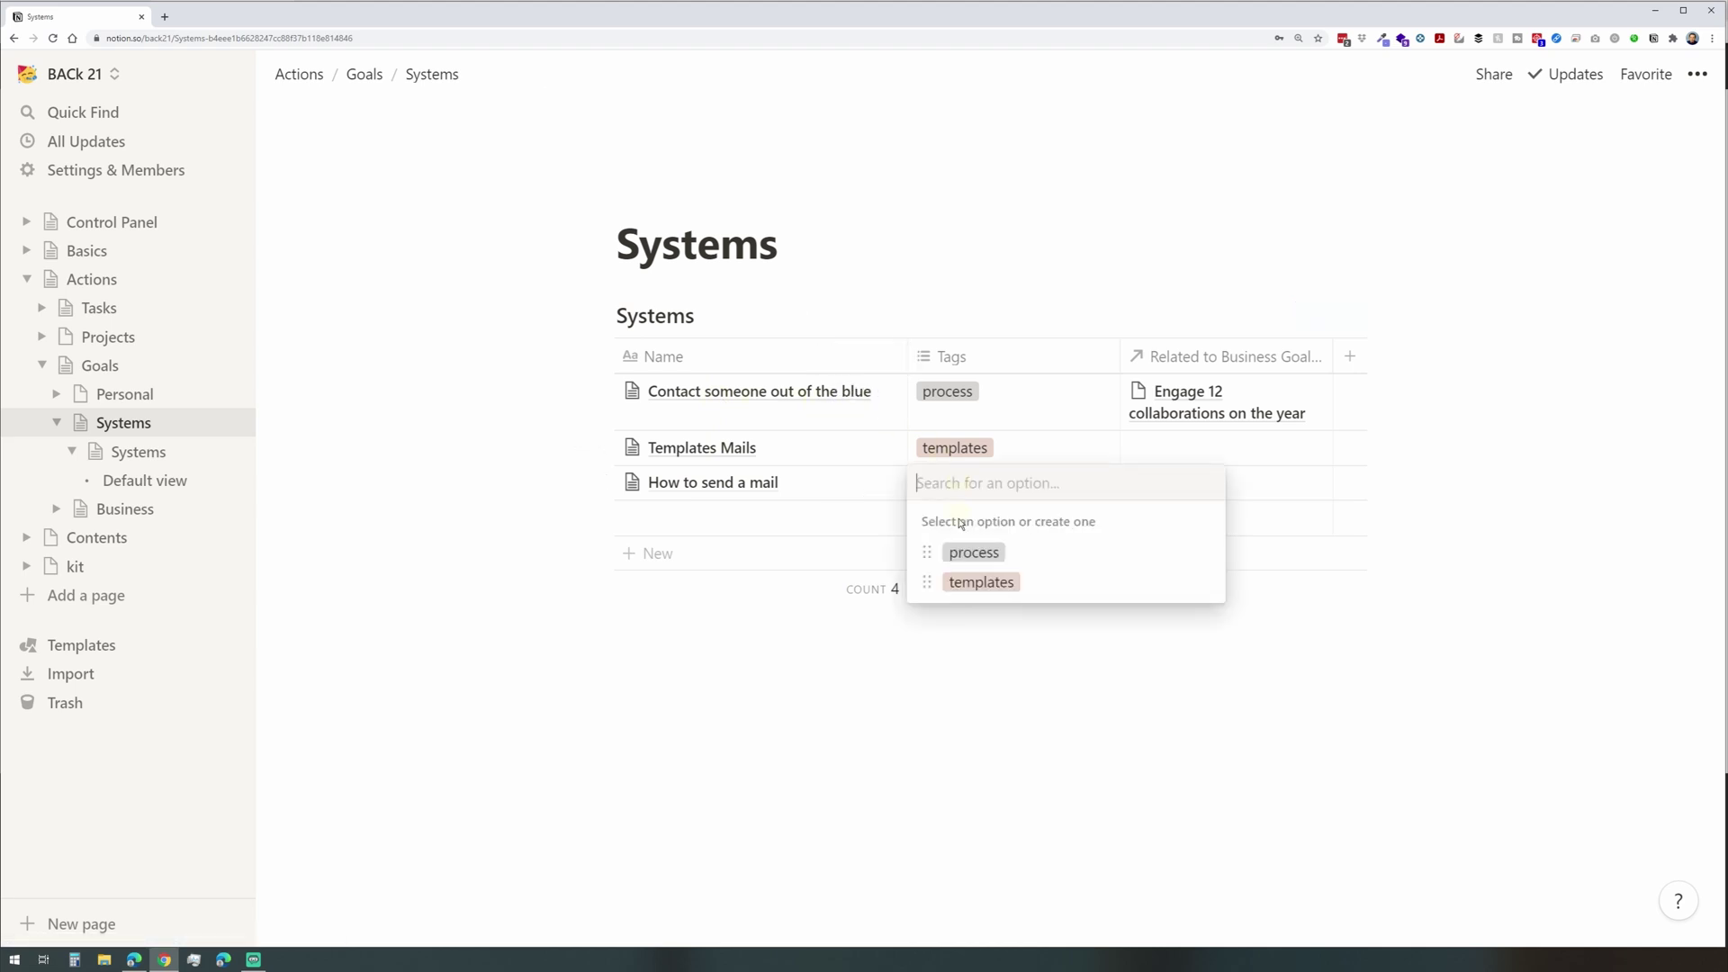
{"action": "left_click", "coordinate": [960, 553]}
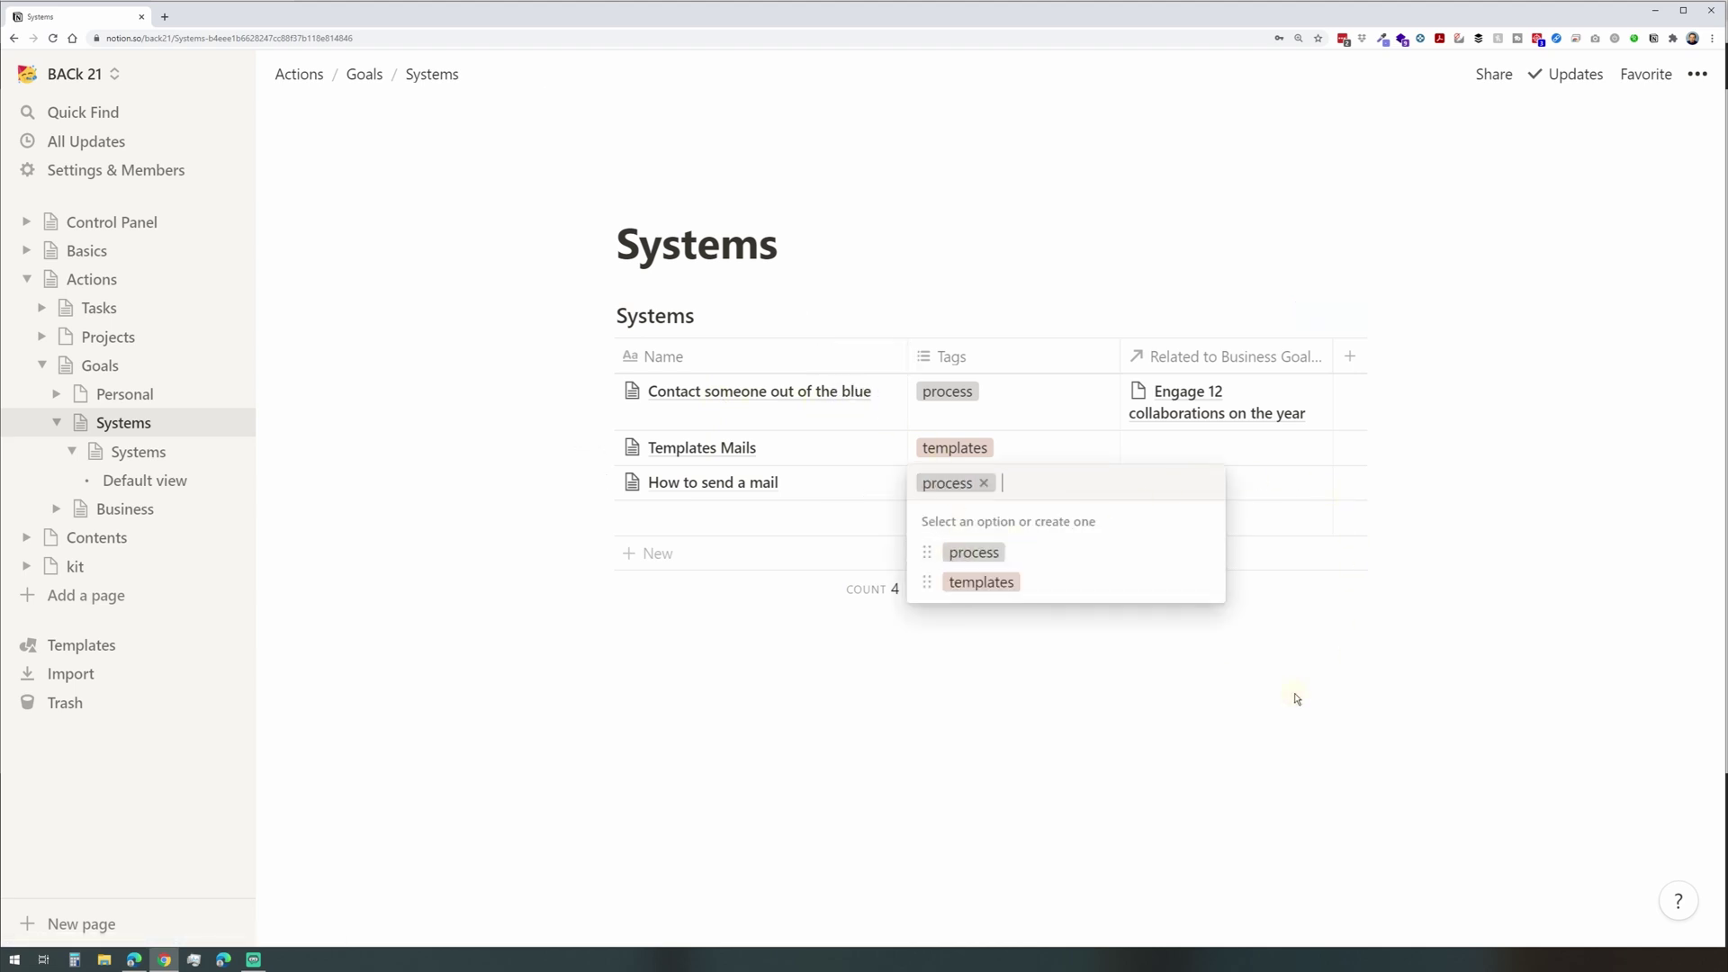